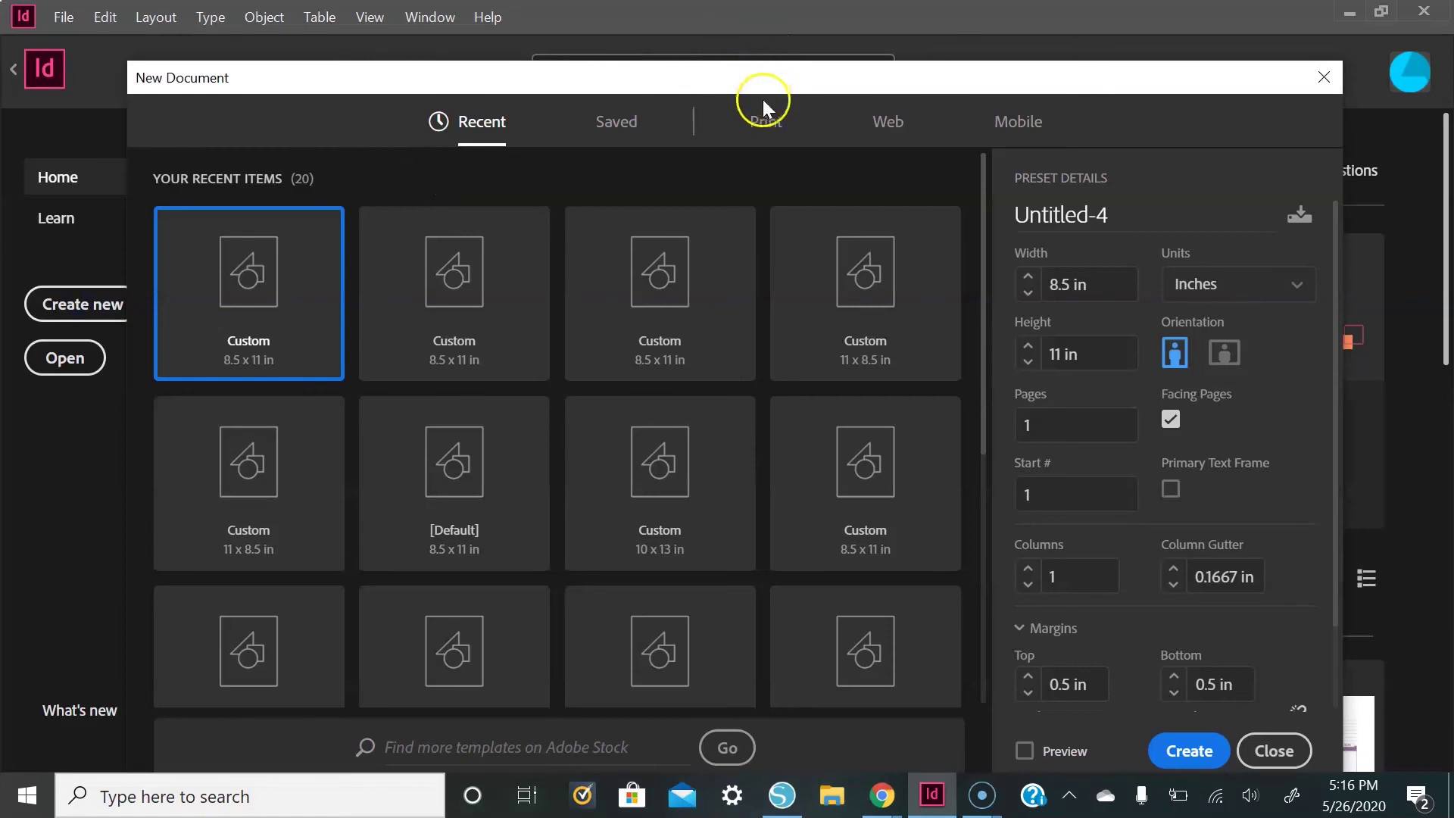
Create a Letter print document with facing pages, unlinked margins, and the inside margin set to 1 in
{"action": "left_click", "coordinate": [763, 127]}
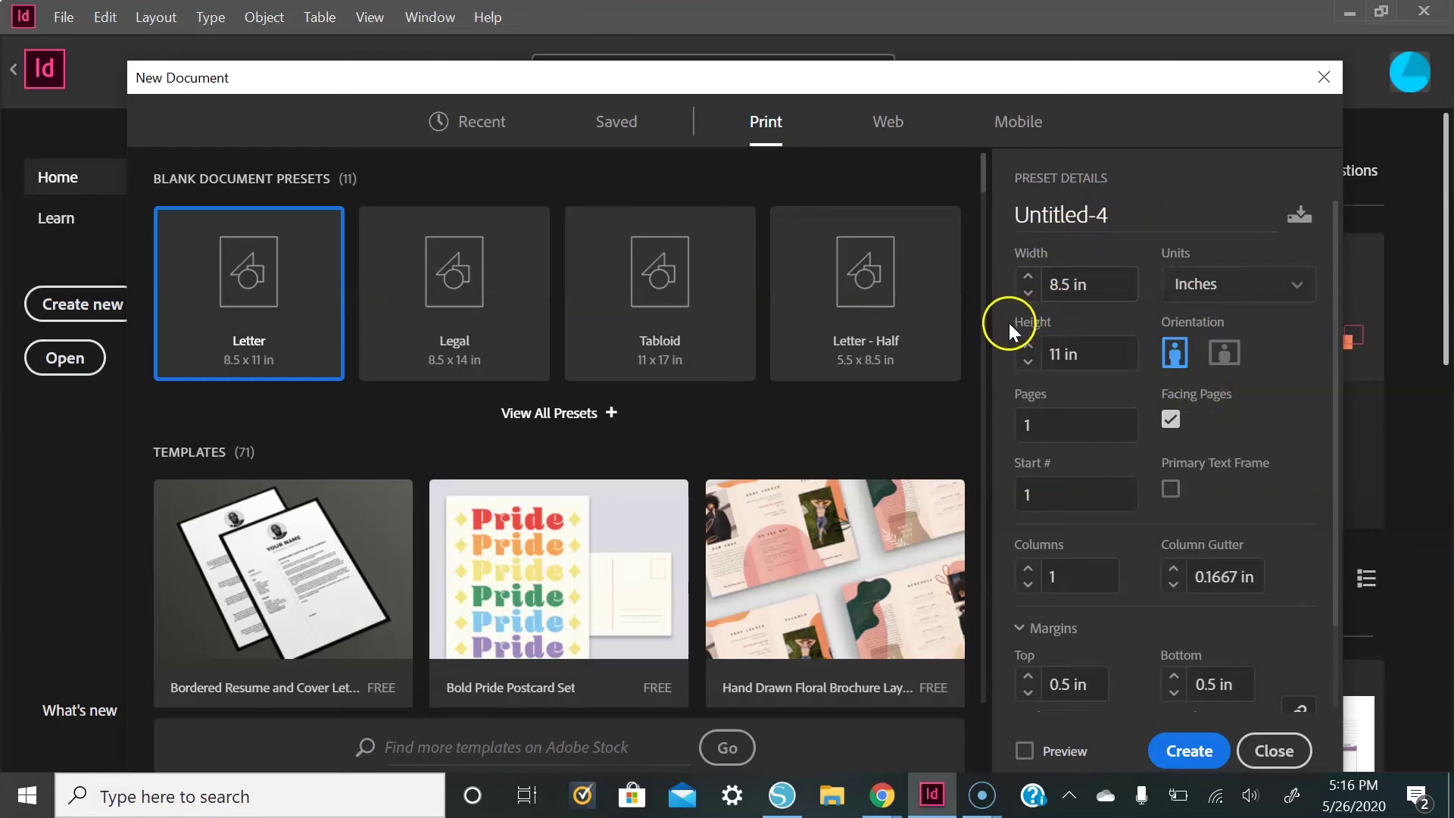
{"action": "scroll", "coordinate": [1137, 398], "scroll_direction": "down", "scroll_amount": 2}
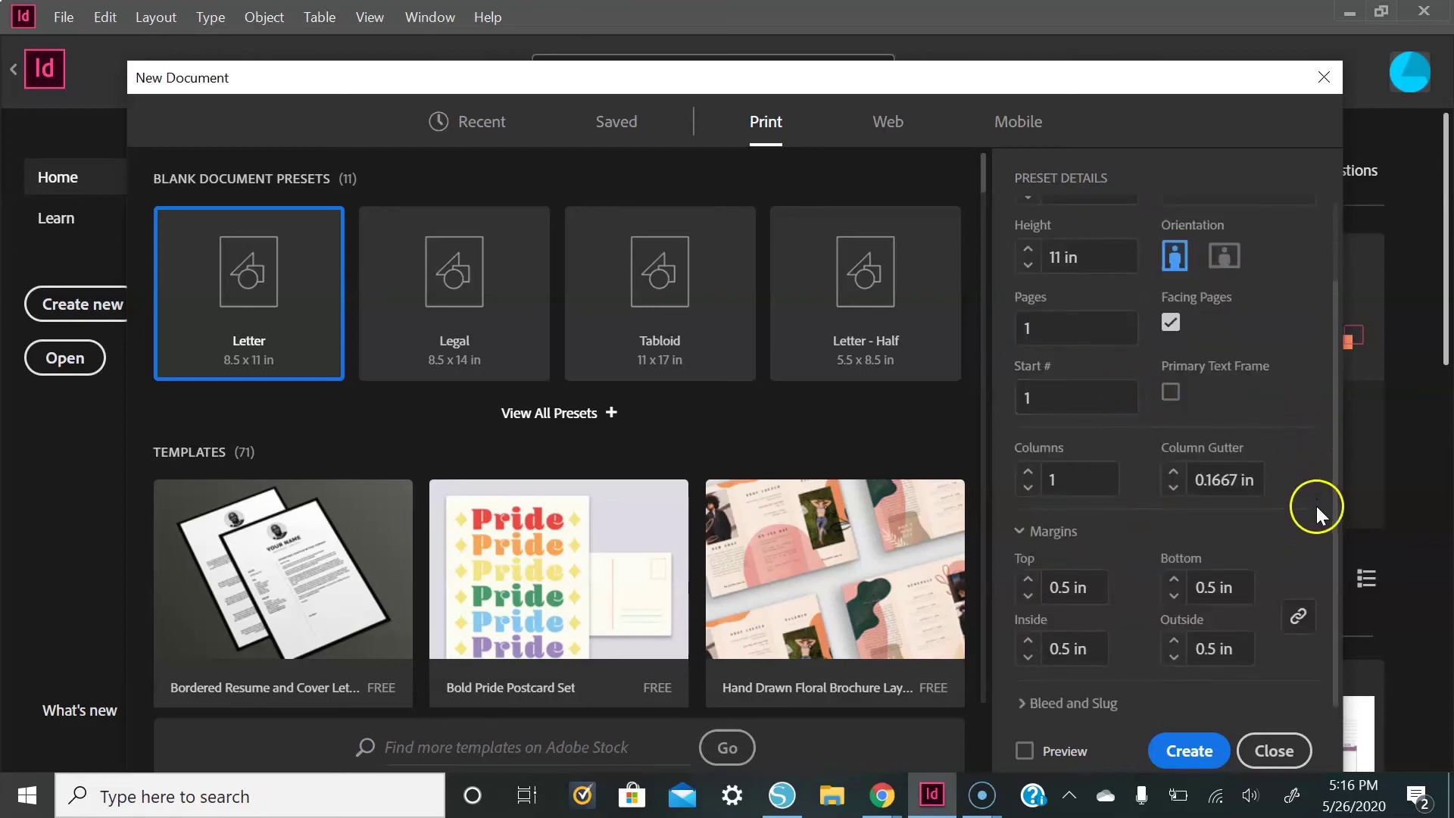
{"action": "left_click", "coordinate": [1298, 612]}
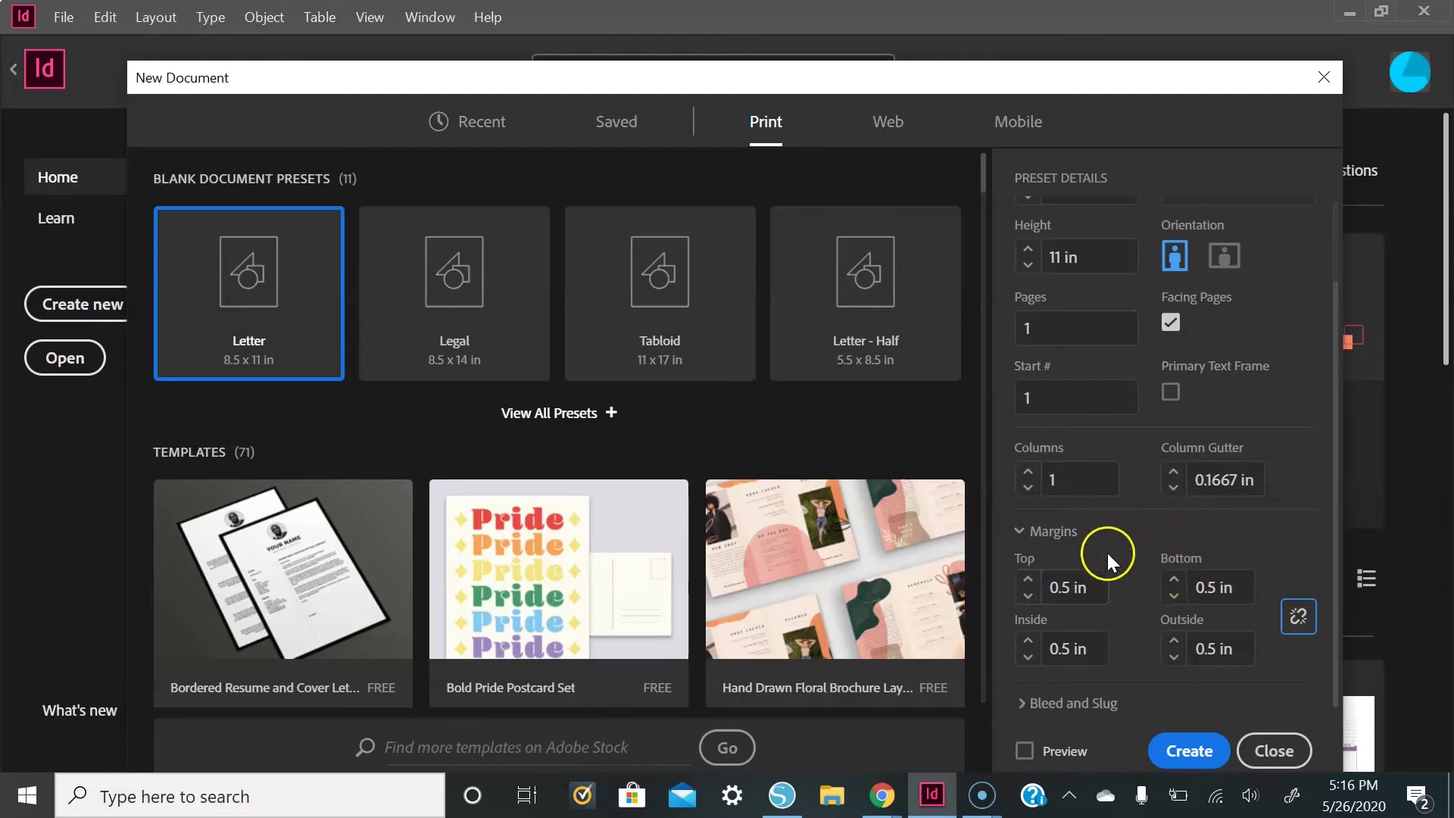
{"action": "left_click", "coordinate": [1027, 659]}
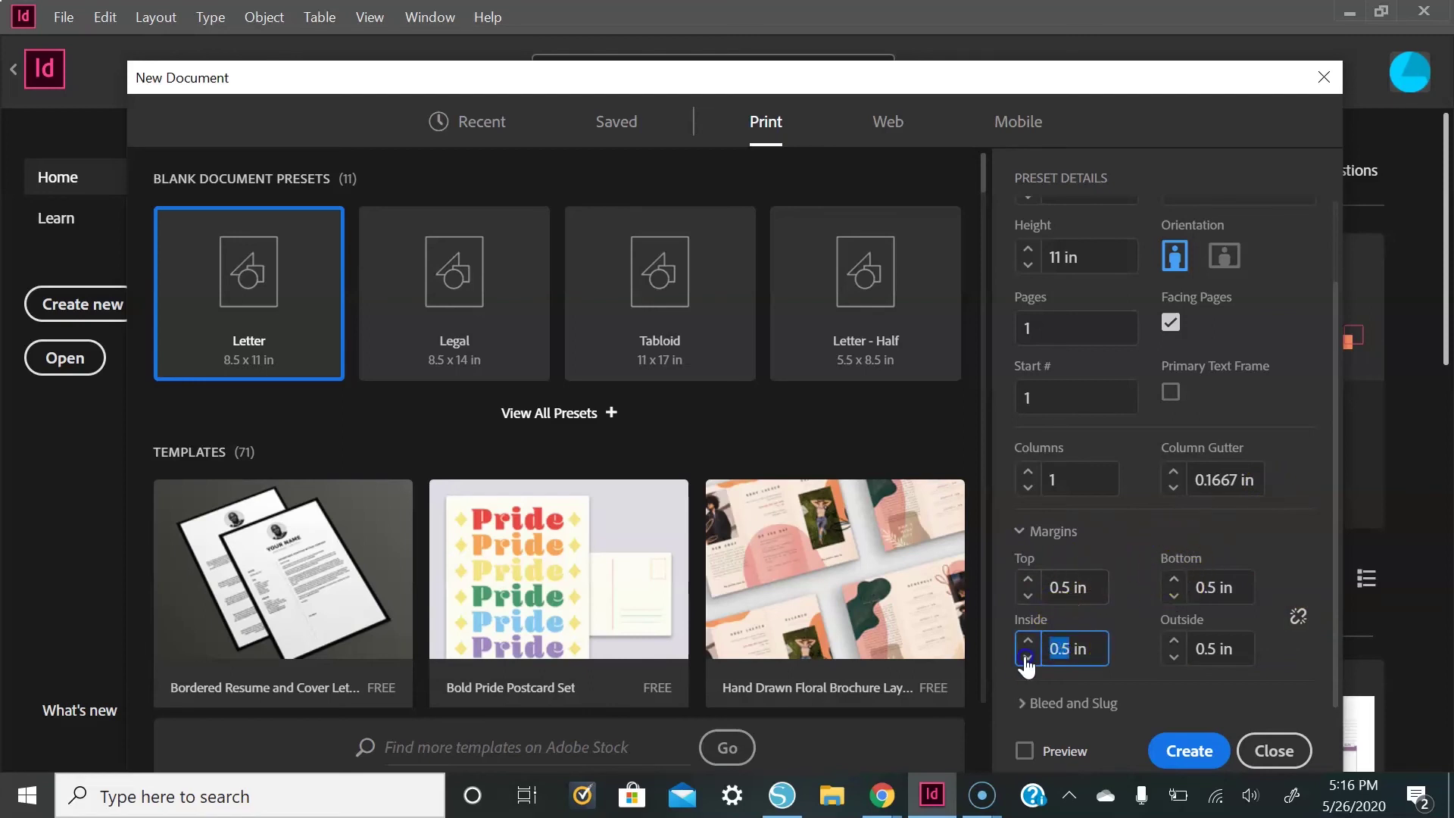
{"action": "type", "text": "1"}
{"action": "left_click", "coordinate": [1147, 521]}
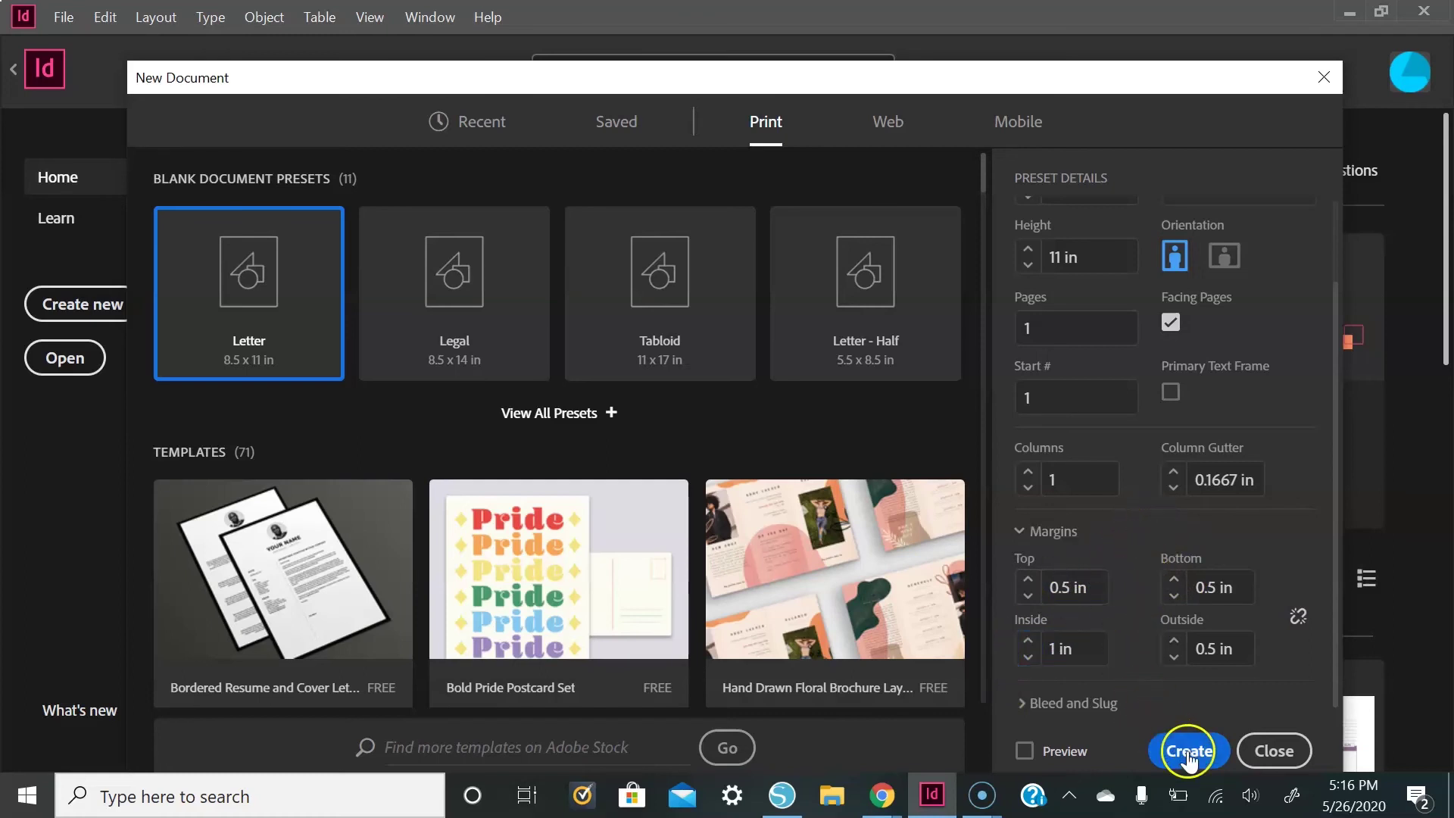
{"action": "left_click", "coordinate": [1188, 752]}
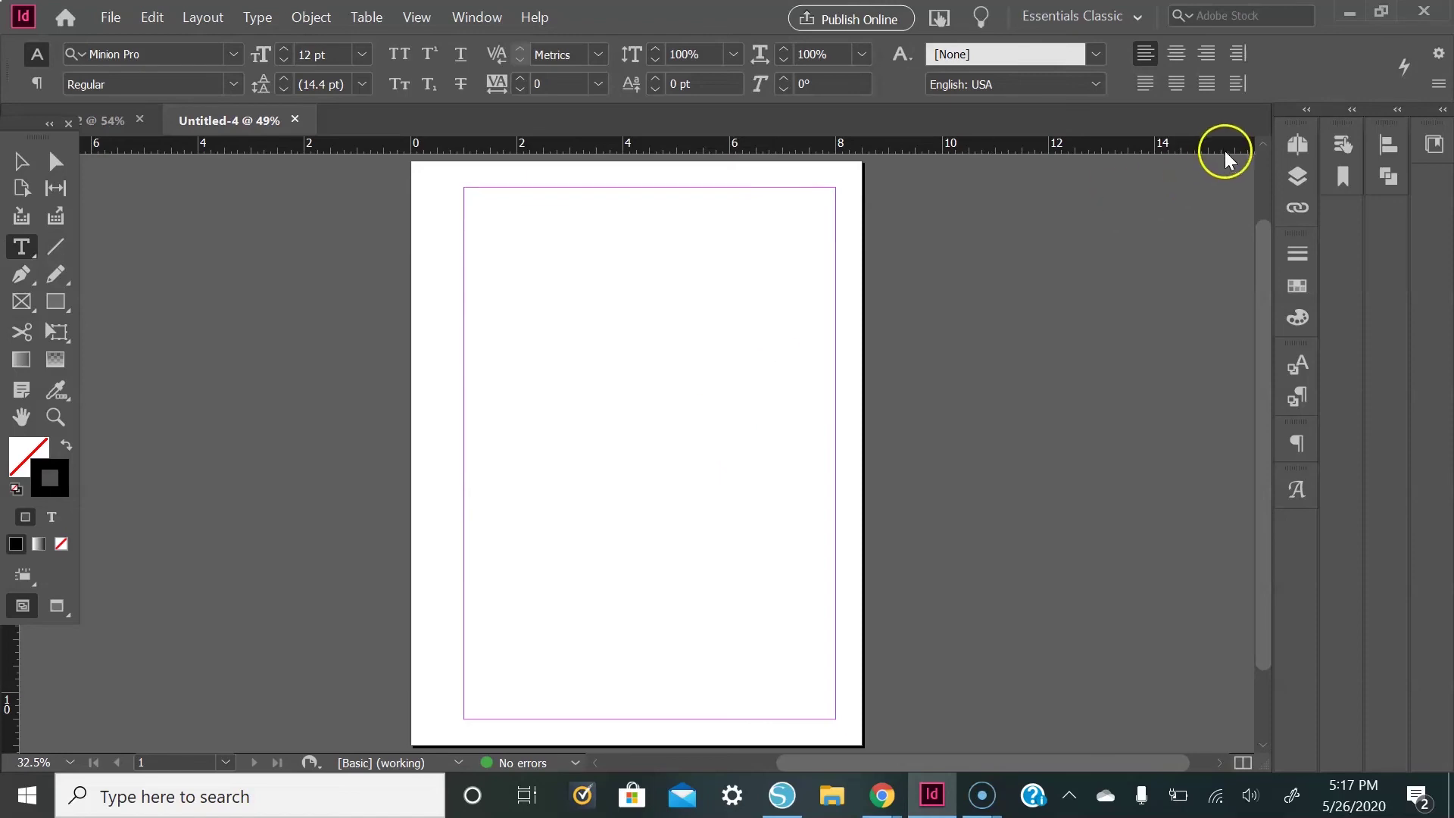
Add two pages to the document to form the facing spread of pages 2 and 3
{"action": "left_click", "coordinate": [1286, 148]}
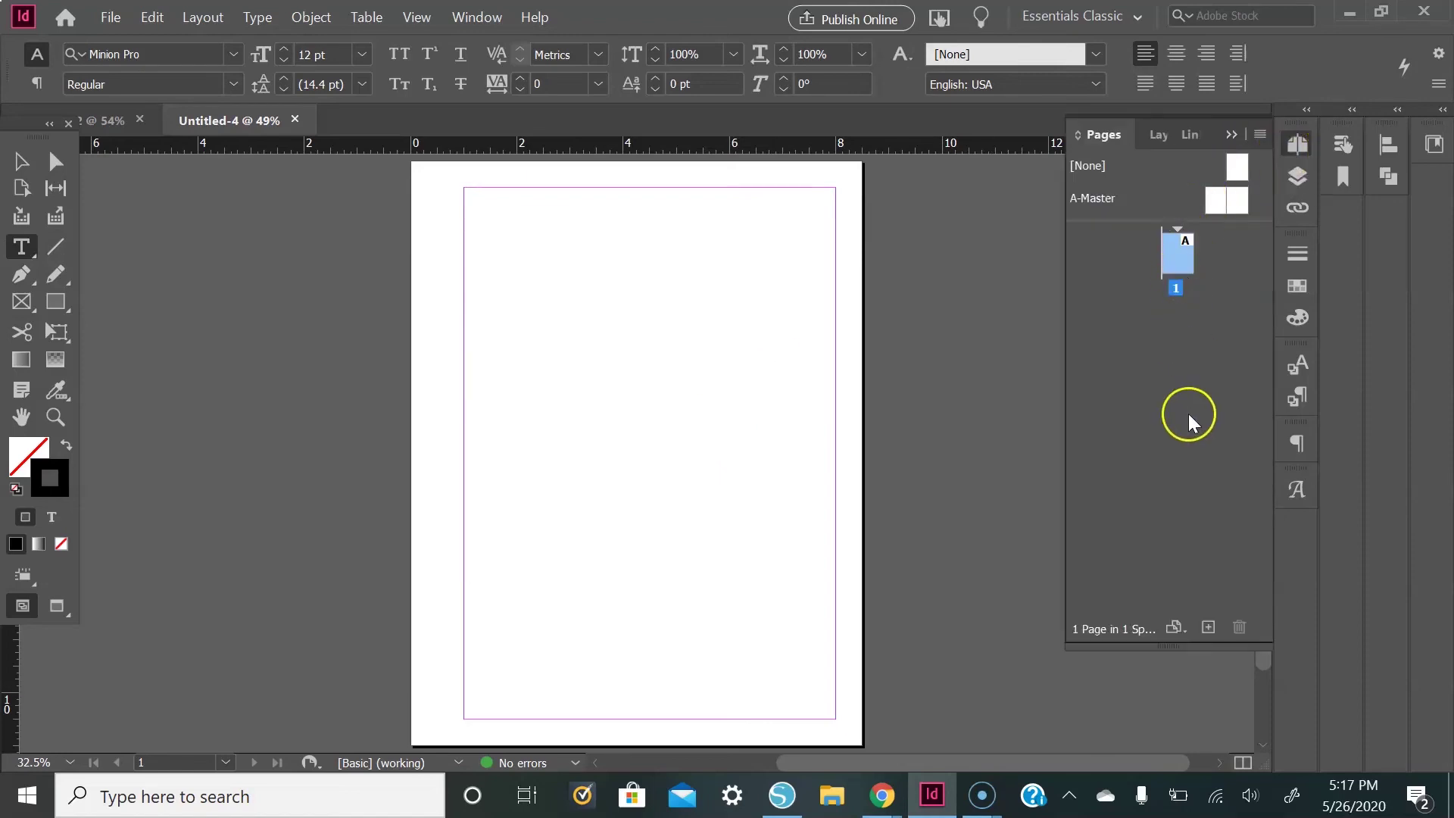
{"action": "left_click", "coordinate": [1208, 633]}
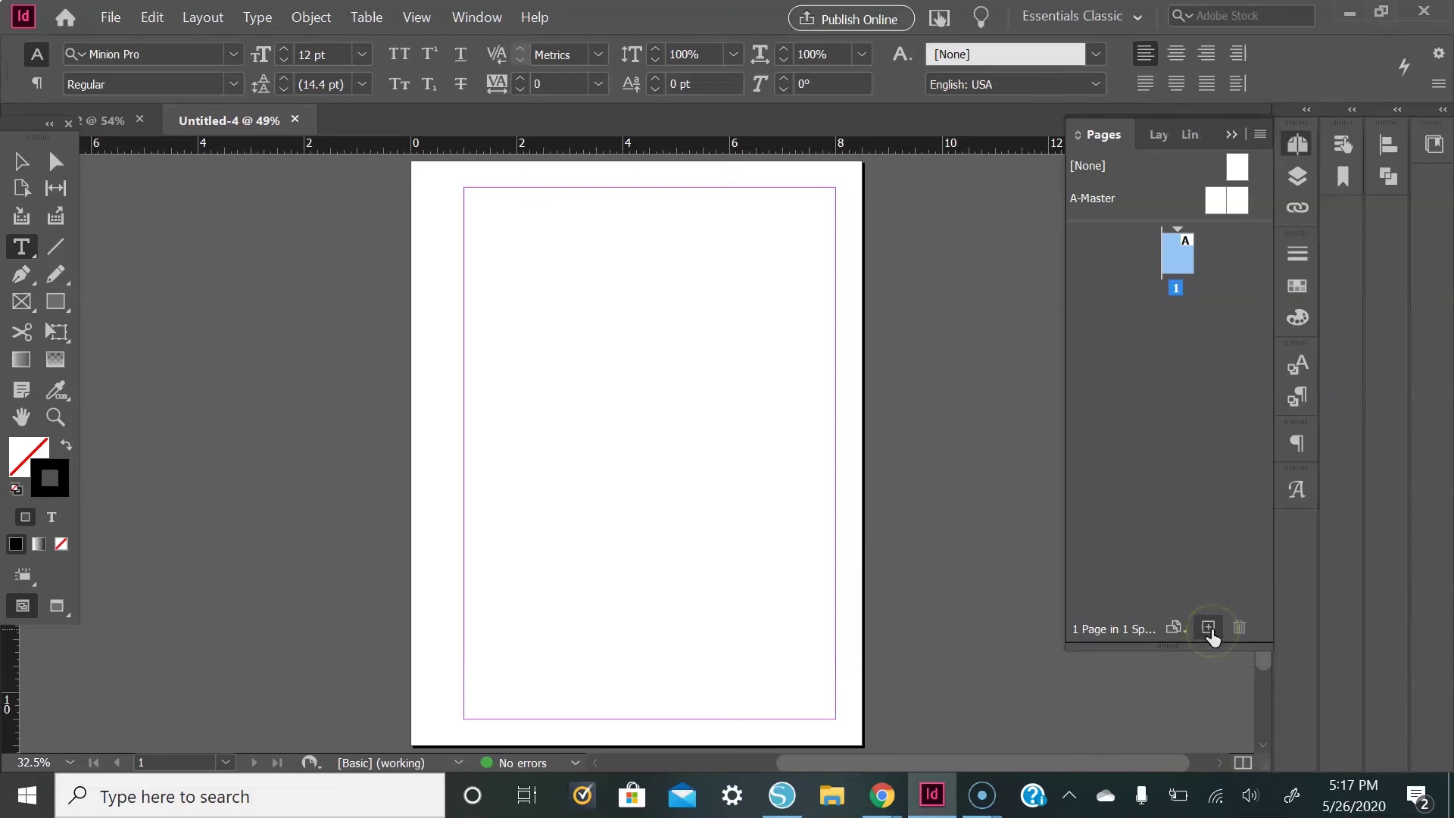
{"action": "left_click", "coordinate": [1210, 629]}
{"action": "left_click", "coordinate": [1210, 629]}
{"action": "left_click", "coordinate": [1260, 51]}
{"action": "left_click", "coordinate": [1230, 133]}
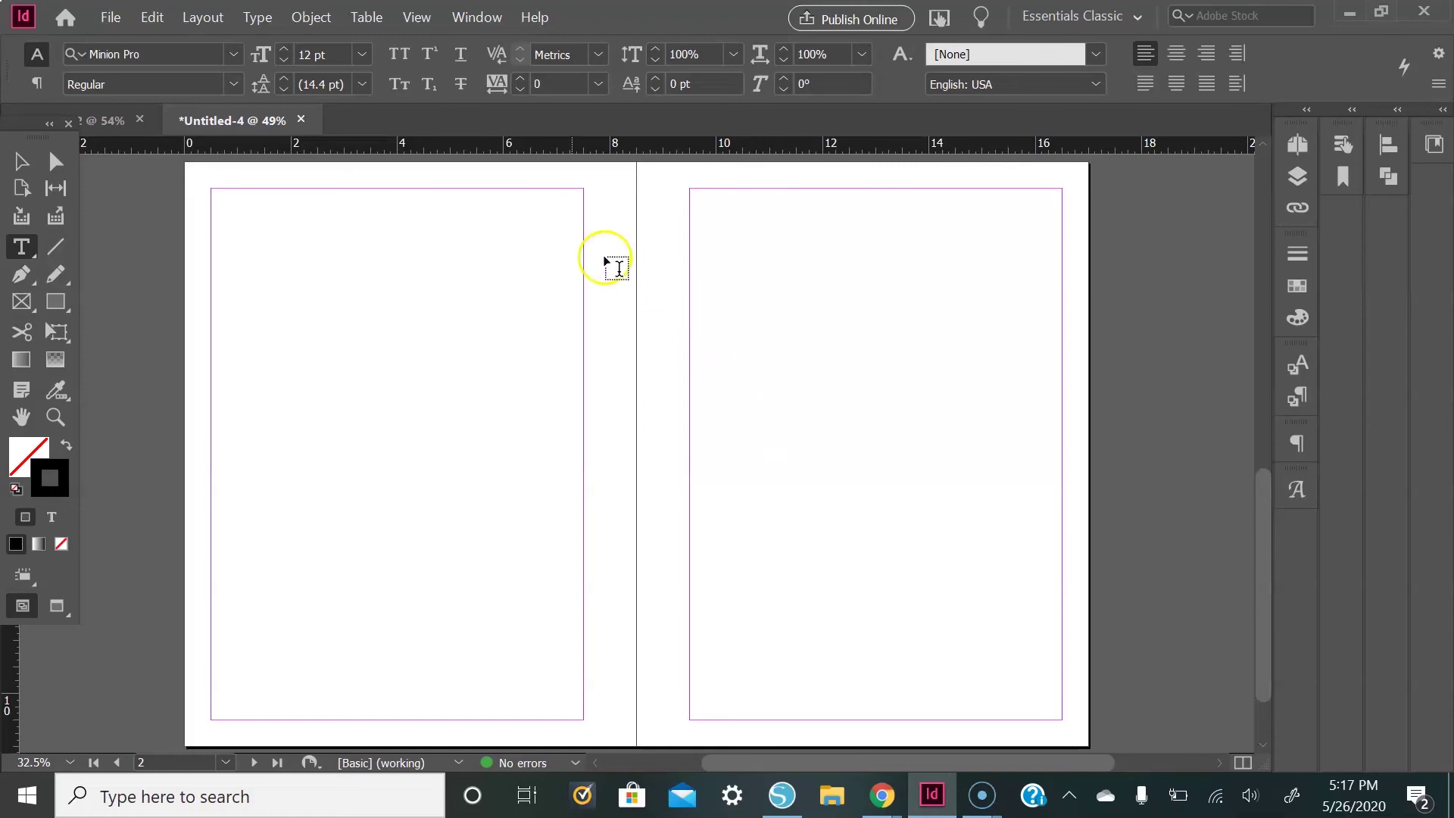
Draw a rectangle about 2.65 by 3.9 in against page 2's outside margin and place copies at the inside margin and centred below
{"action": "left_click", "coordinate": [56, 301]}
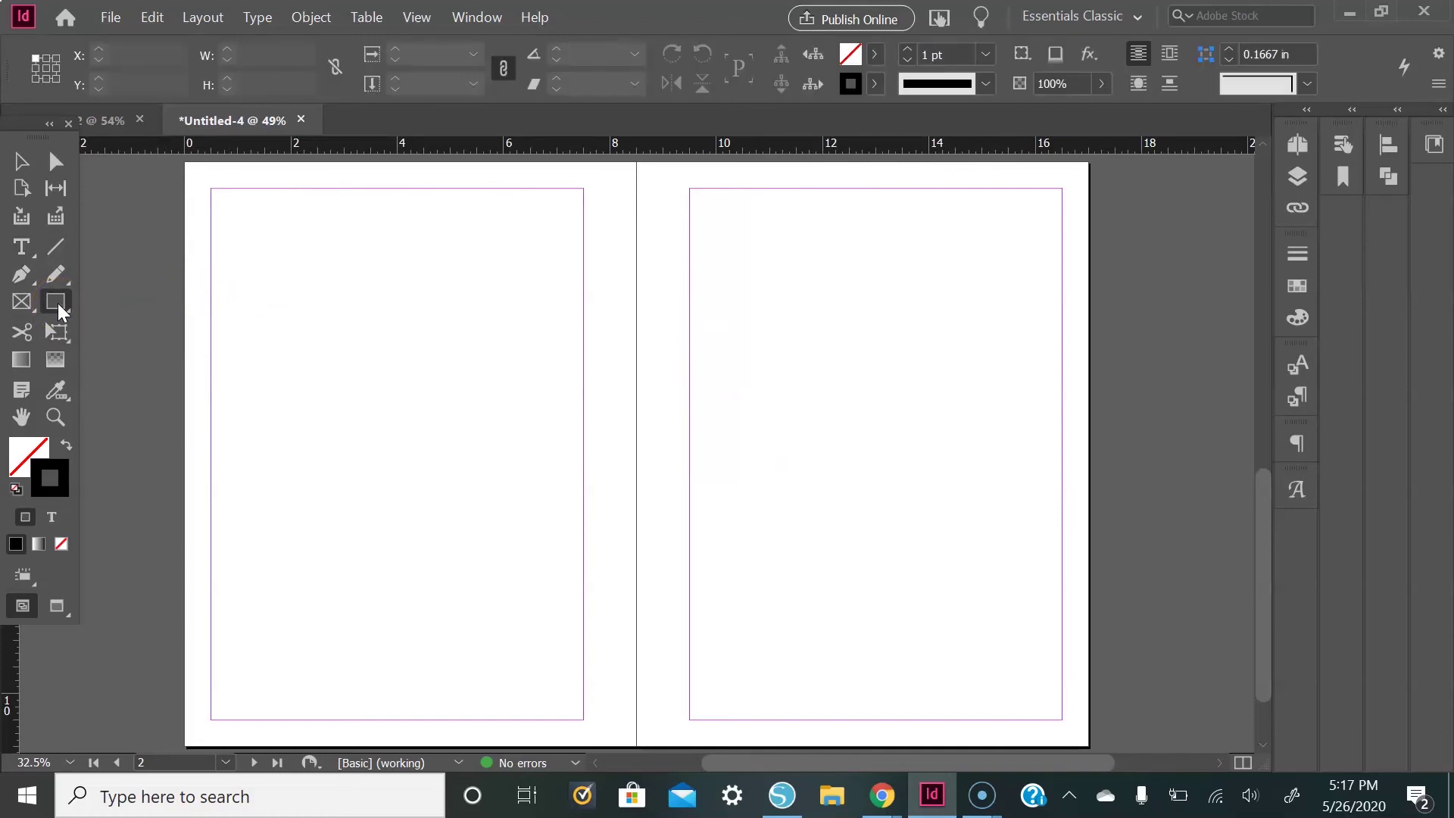
{"action": "left_click_drag", "start_coordinate": [212, 235], "coordinate": [353, 446]}
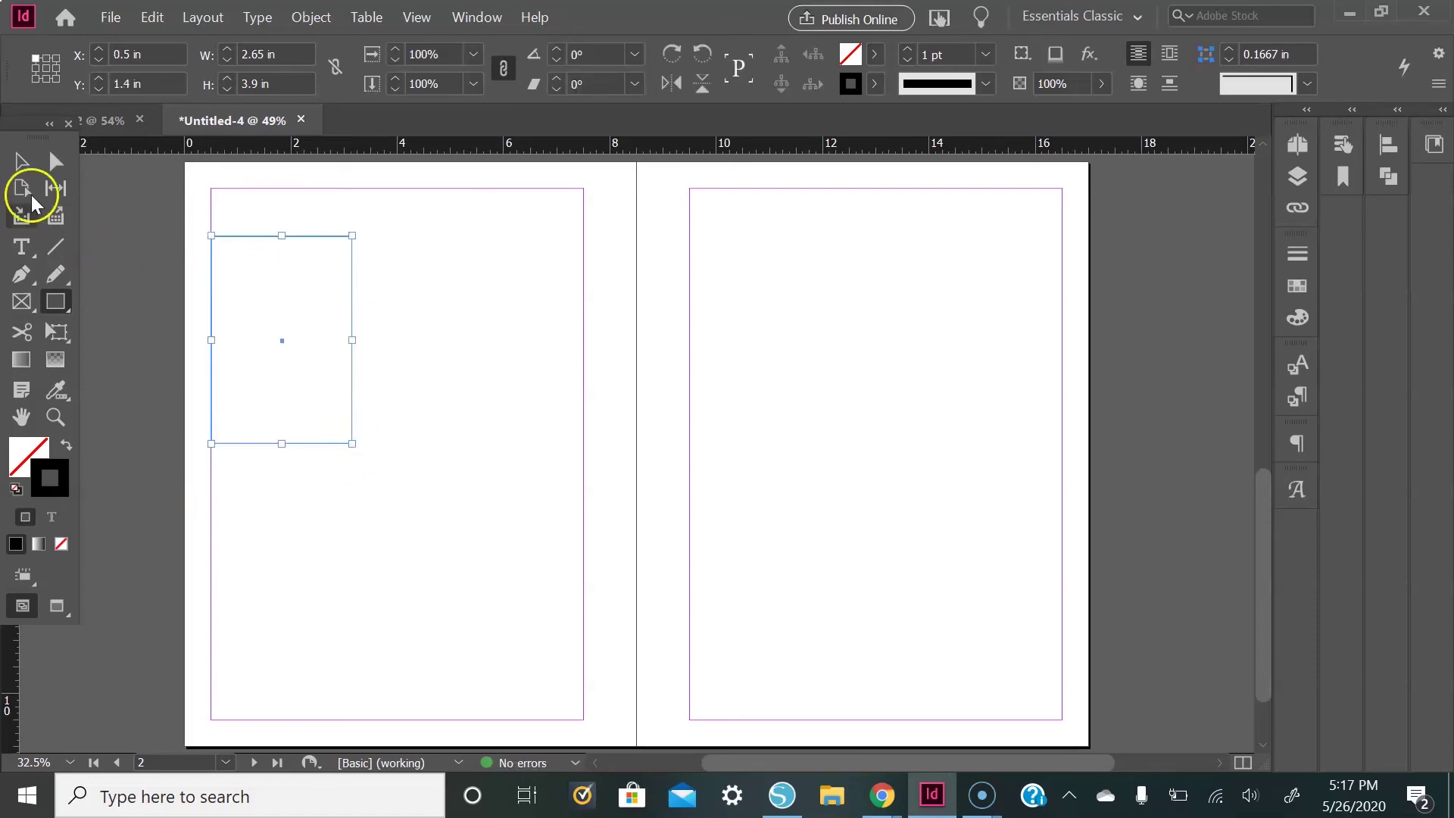
{"action": "left_click", "coordinate": [21, 162]}
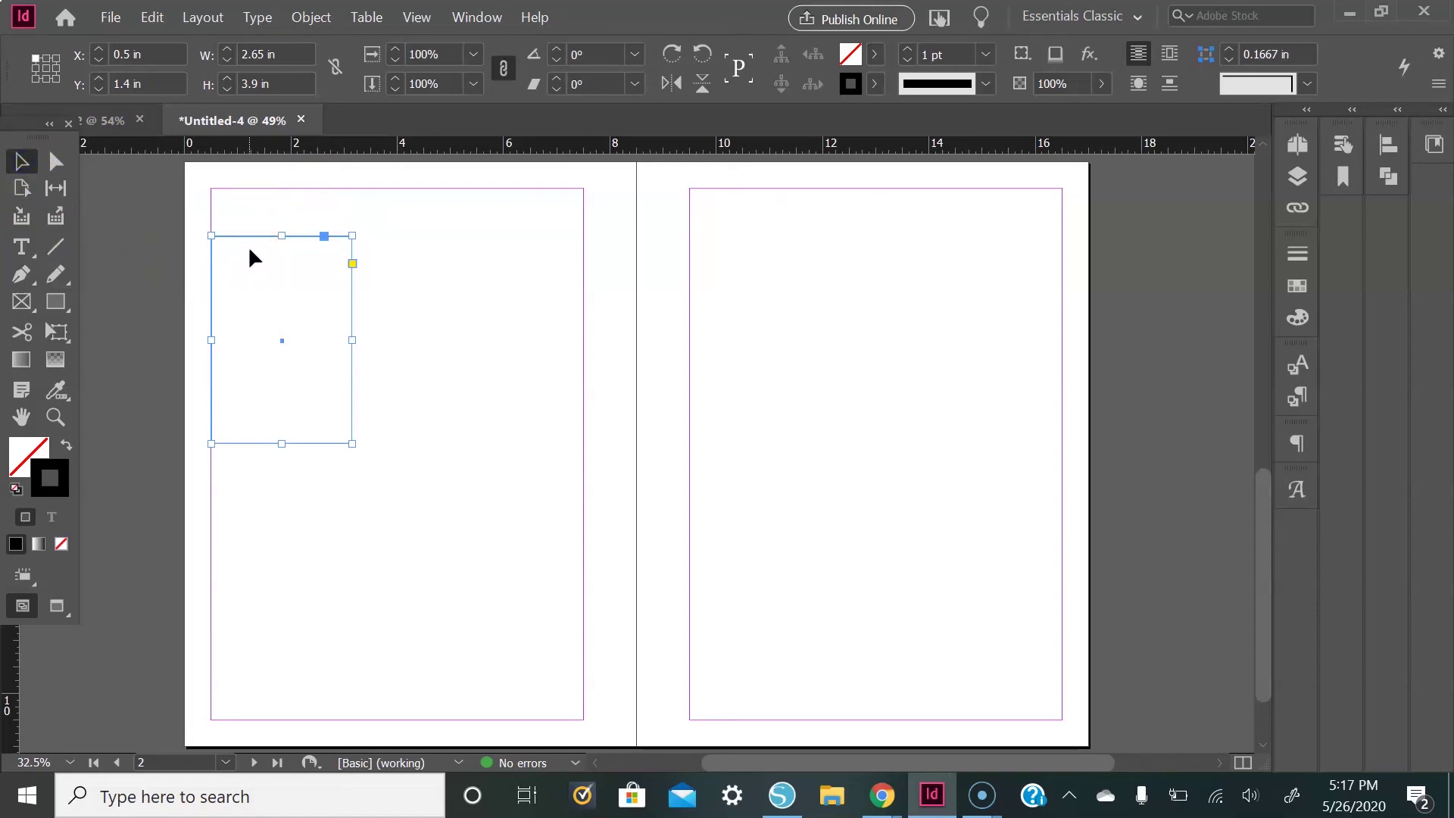
{"action": "left_click", "coordinate": [250, 239]}
{"action": "left_click_drag", "start_coordinate": [253, 237], "coordinate": [485, 236]}
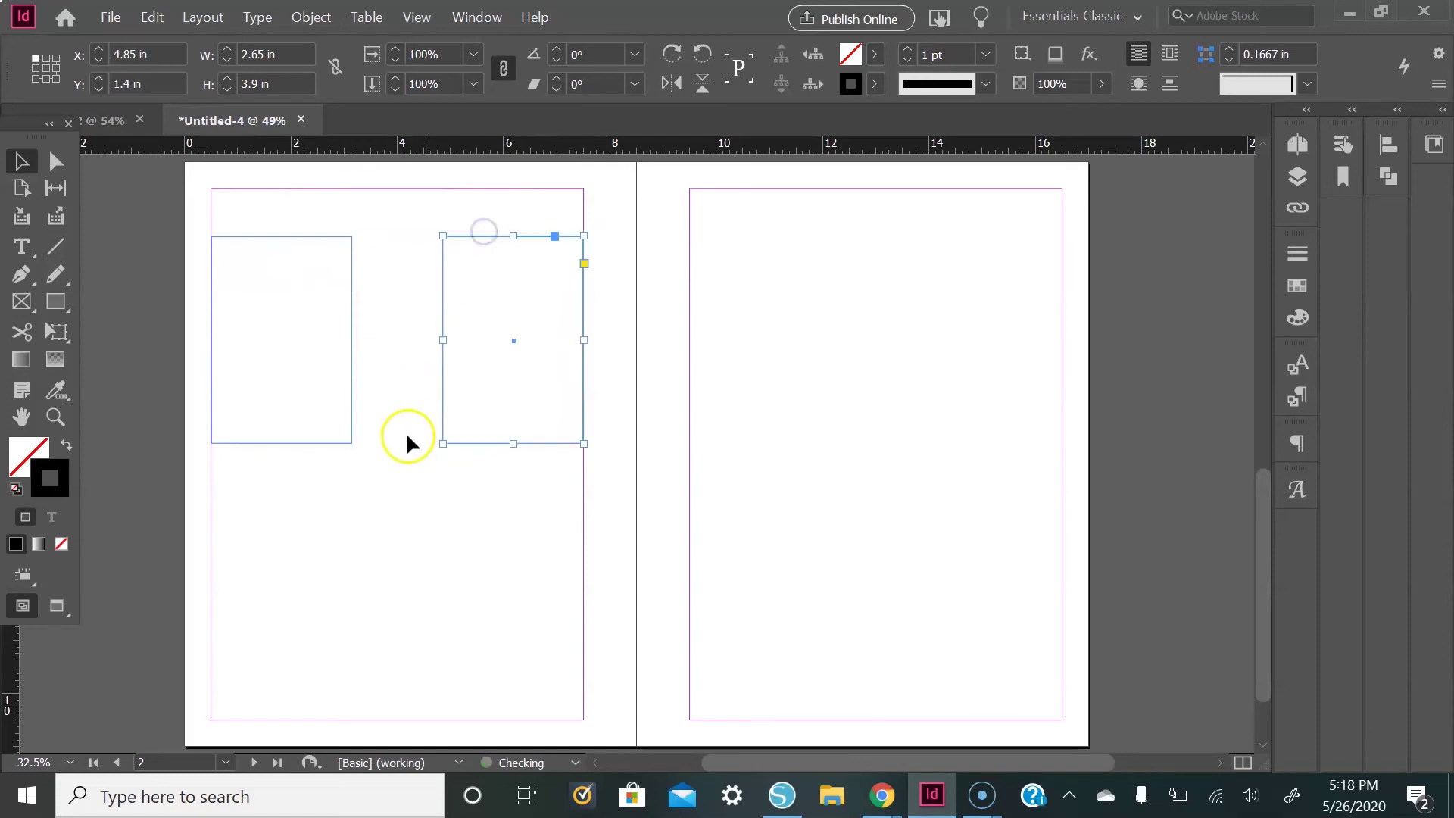
{"action": "left_click", "coordinate": [395, 506]}
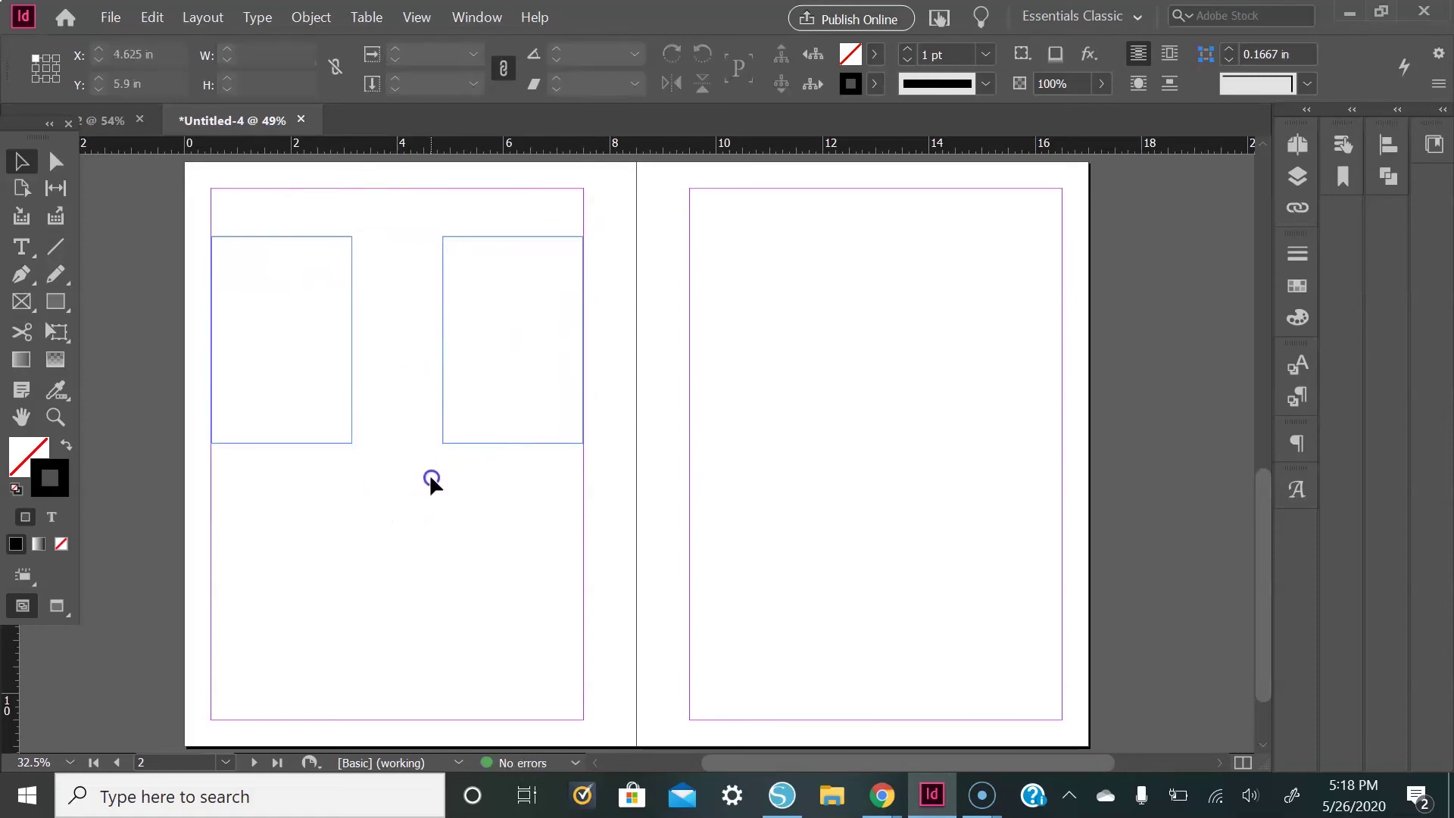
{"action": "left_click_drag", "start_coordinate": [470, 441], "coordinate": [353, 684]}
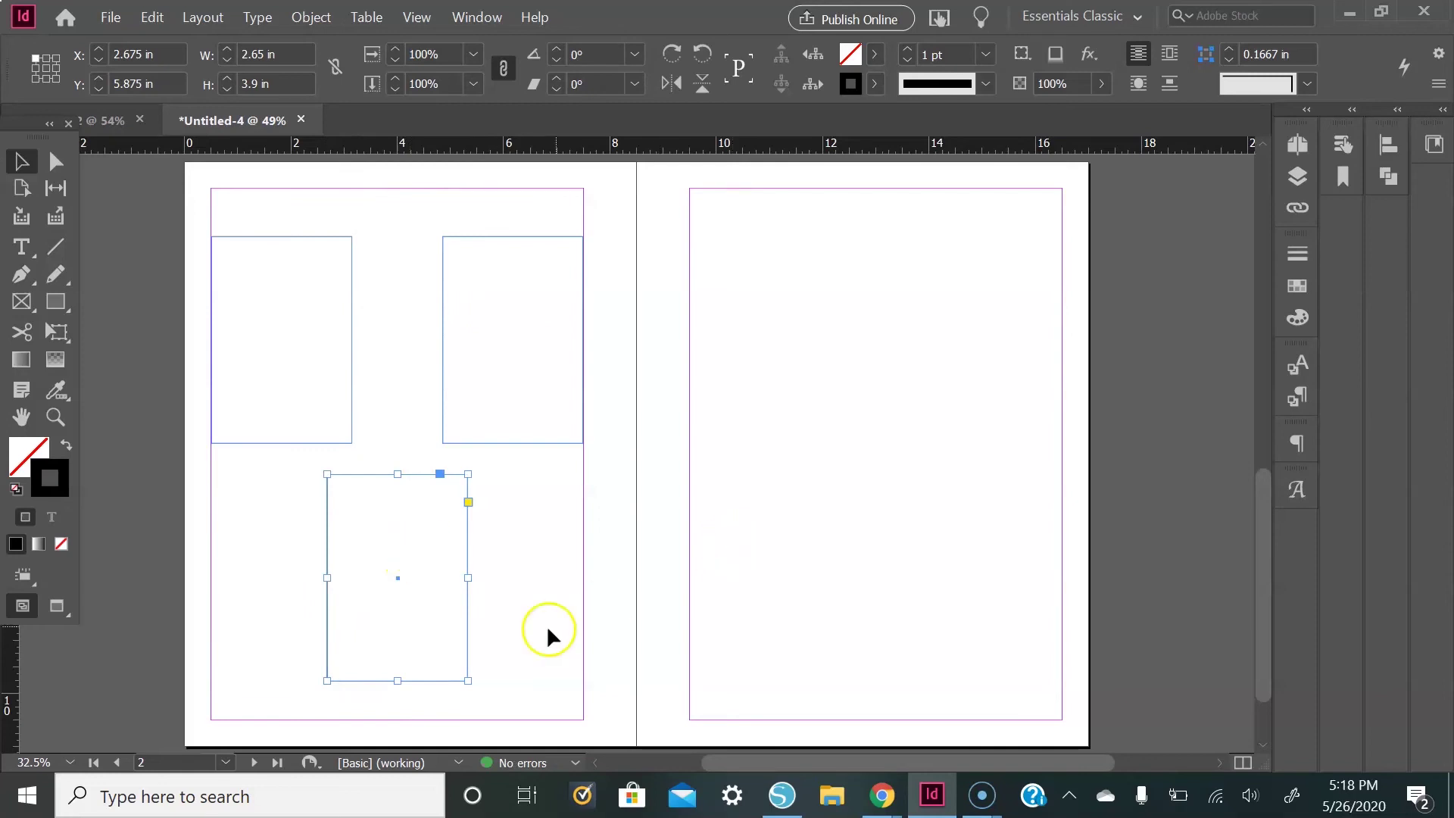
{"action": "left_click", "coordinate": [521, 594]}
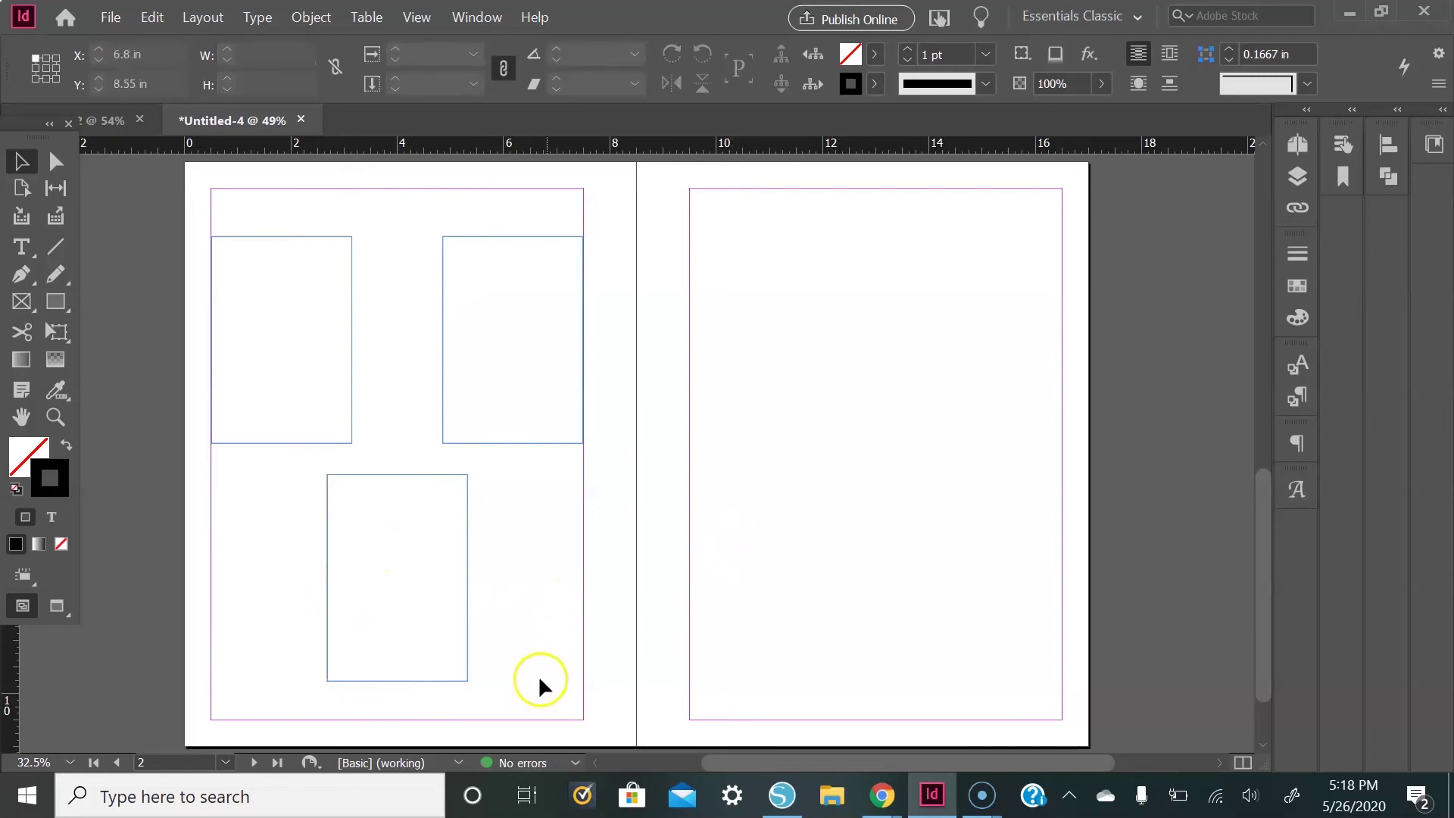
Give all three rectangles on page 2 a 5 pt stroke
{"action": "left_click_drag", "start_coordinate": [539, 689], "coordinate": [242, 276]}
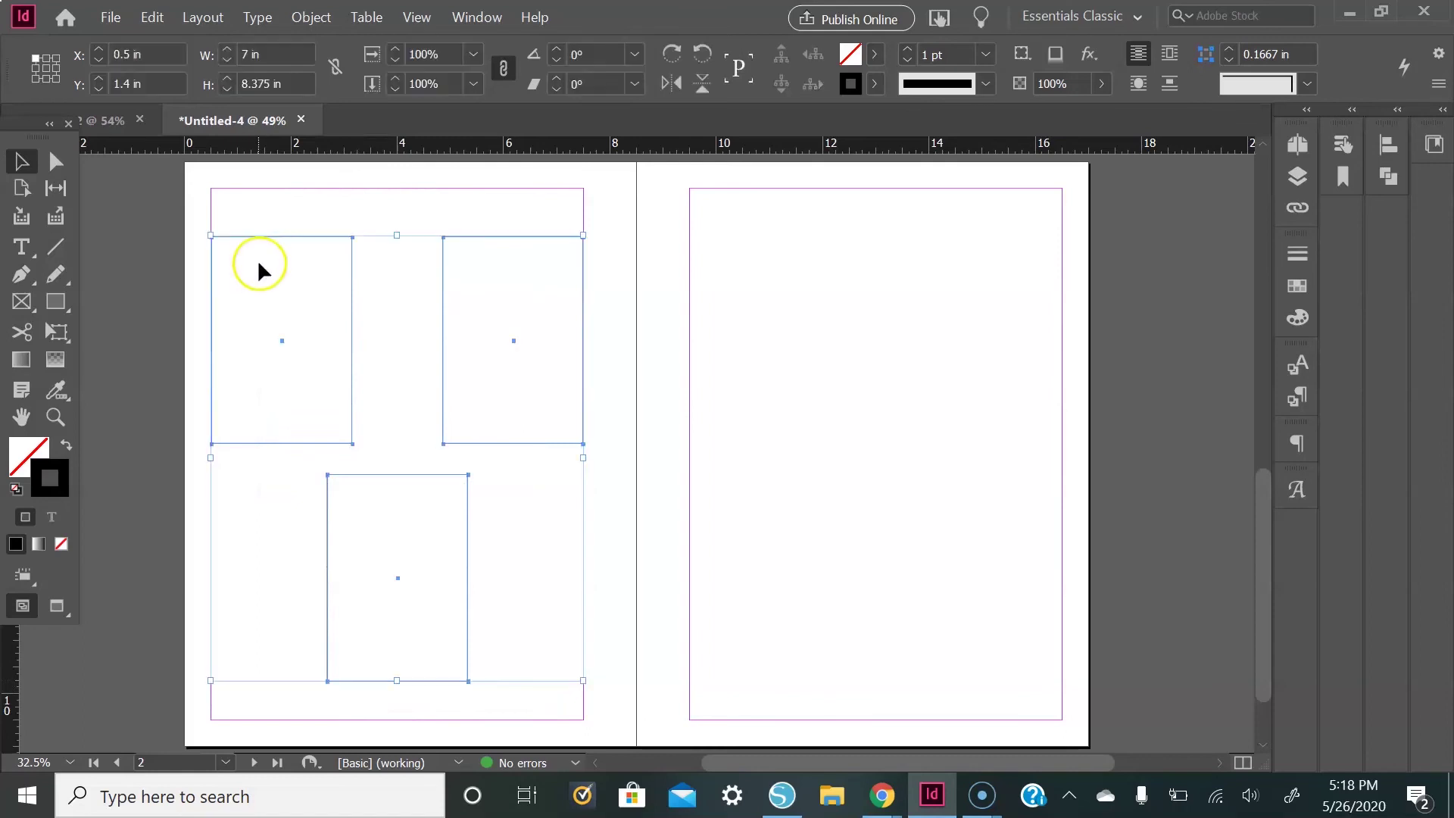
{"action": "left_click", "coordinate": [986, 54]}
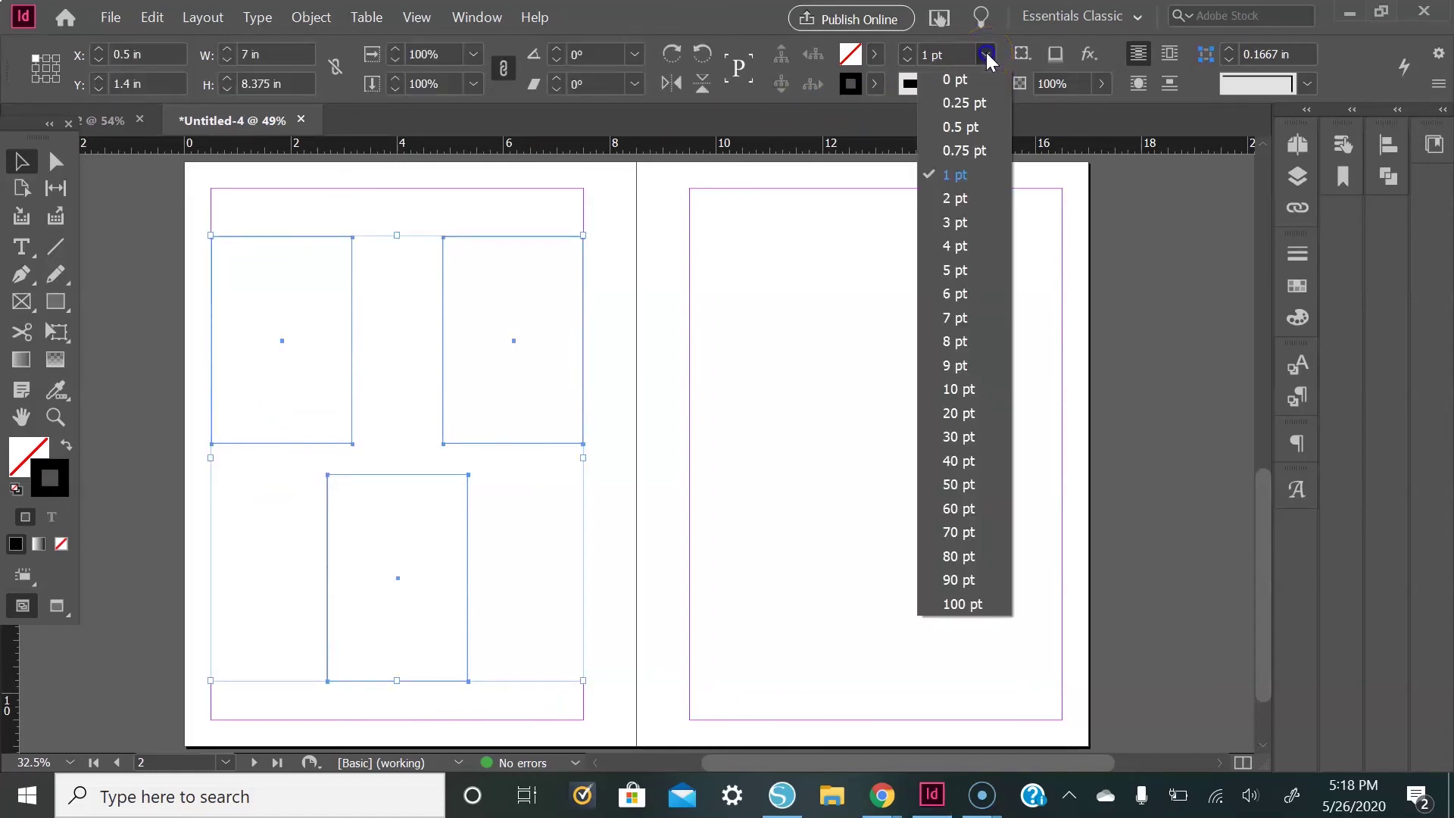
{"action": "left_click", "coordinate": [974, 274]}
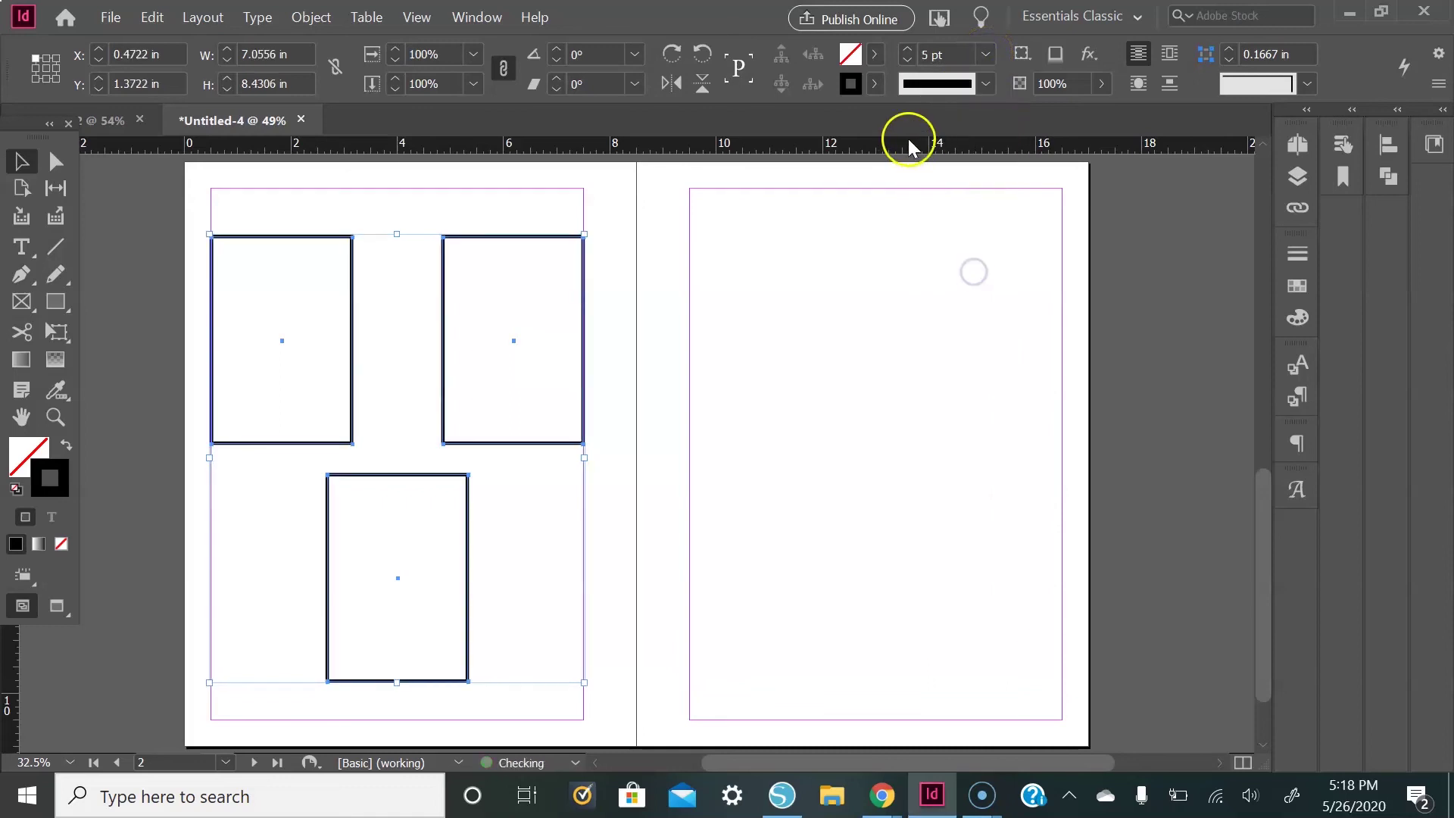
Set the three rectangles' stroke colour to turquoise 00fccc and add it as a CMYK swatch
{"action": "double_click", "coordinate": [856, 88]}
{"action": "left_click", "coordinate": [536, 453]}
{"action": "mouse_move", "coordinate": [535, 453]}
{"action": "left_mouse_down"}
{"action": "mouse_move", "coordinate": [593, 337]}
{"action": "mouse_move", "coordinate": [565, 286]}
{"action": "mouse_move", "coordinate": [665, 265]}
{"action": "left_mouse_up"}
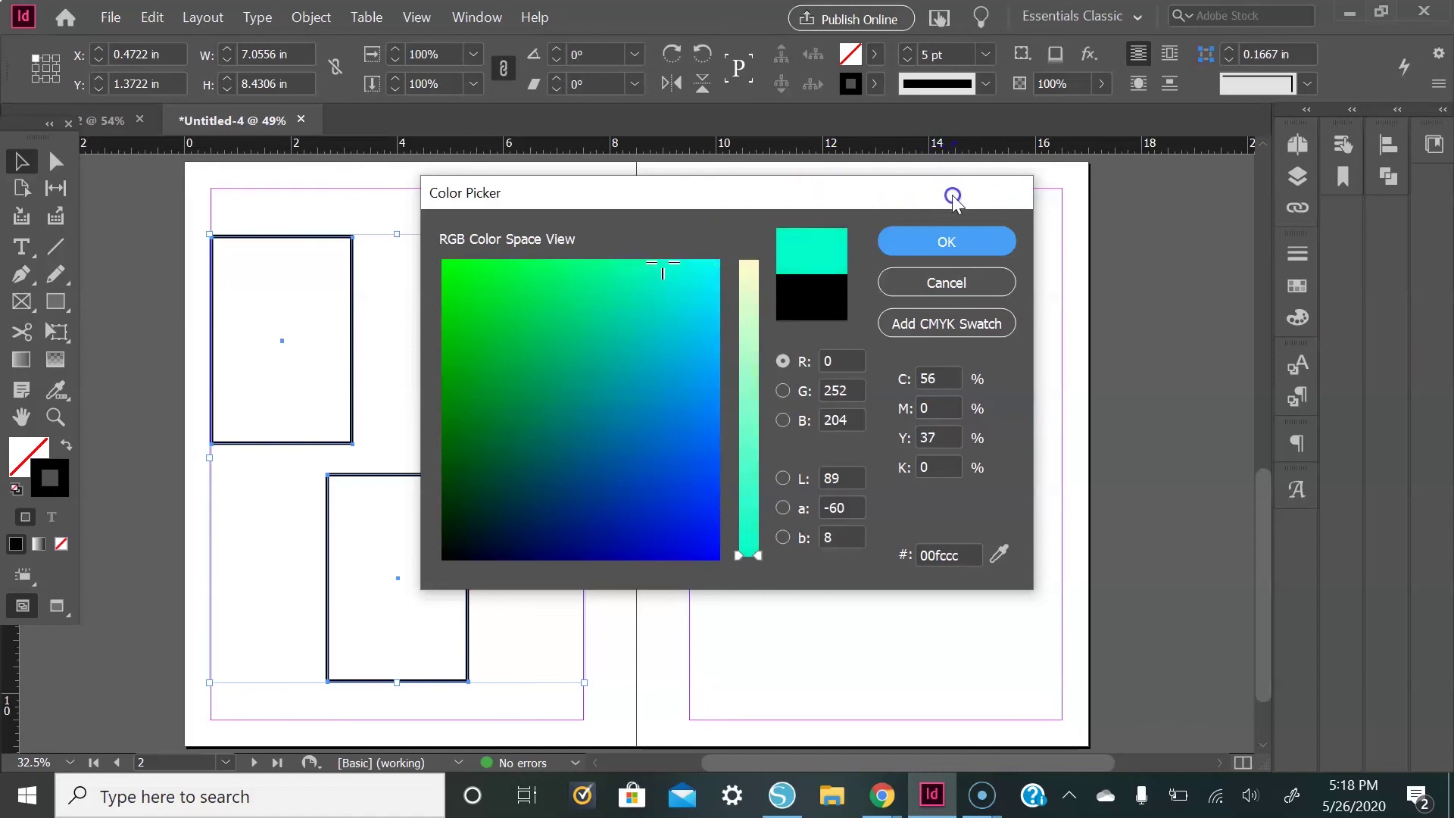
{"action": "left_click", "coordinate": [887, 324]}
{"action": "left_click", "coordinate": [920, 243]}
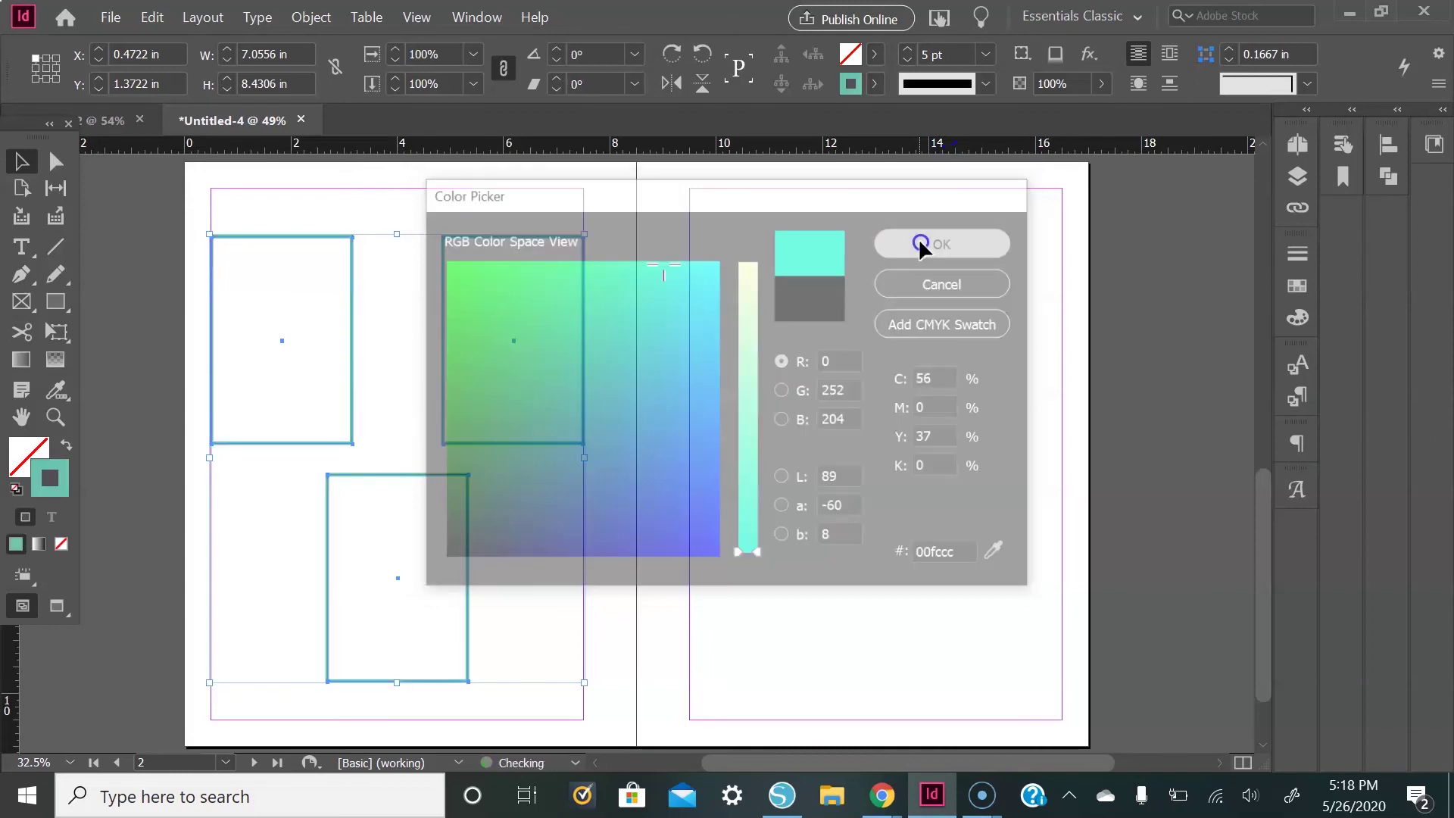
Deselect the rectangles and preview the spread without guides before returning to the normal view
{"action": "left_click", "coordinate": [628, 335]}
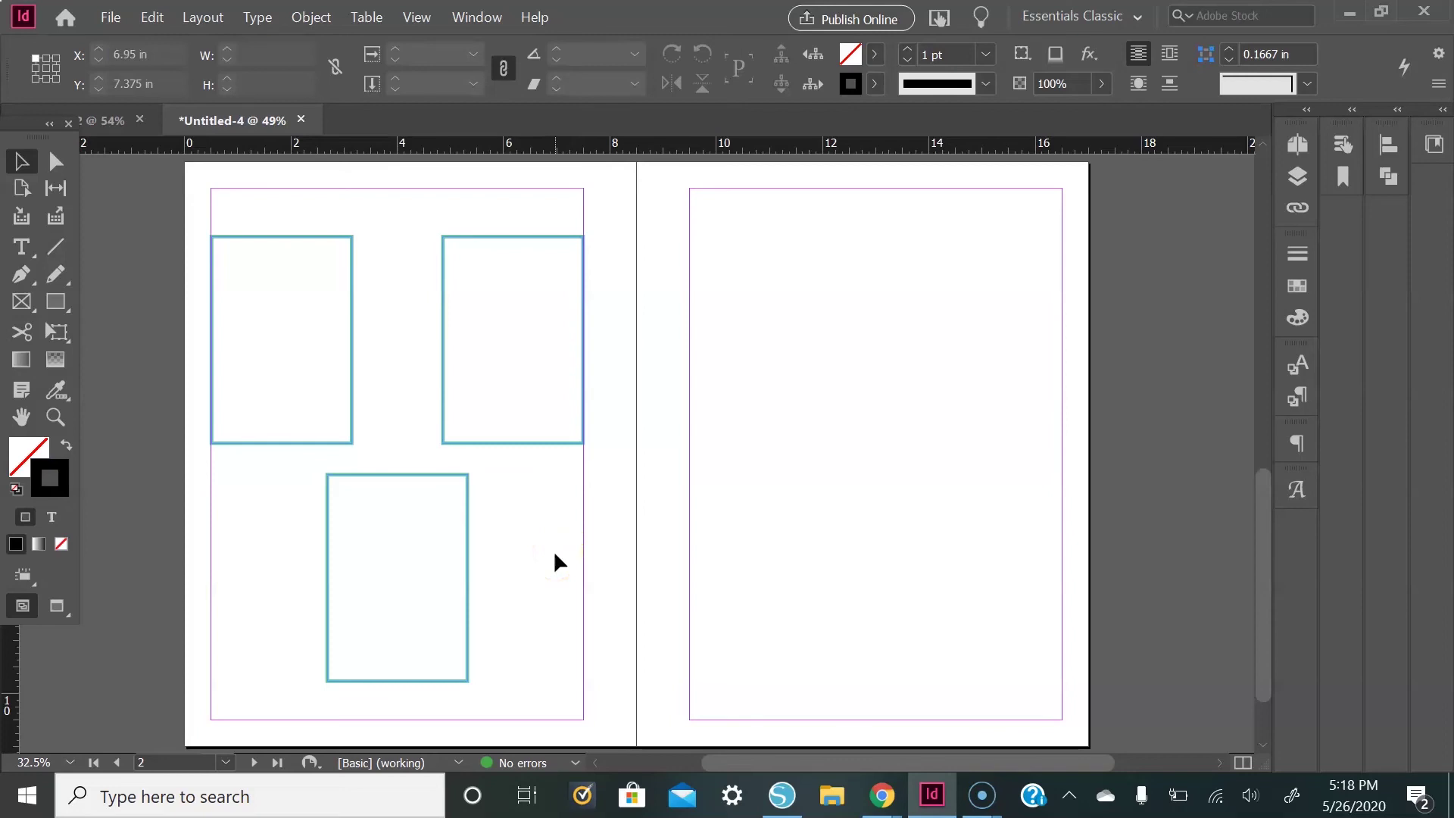
{"action": "key", "text": "w"}
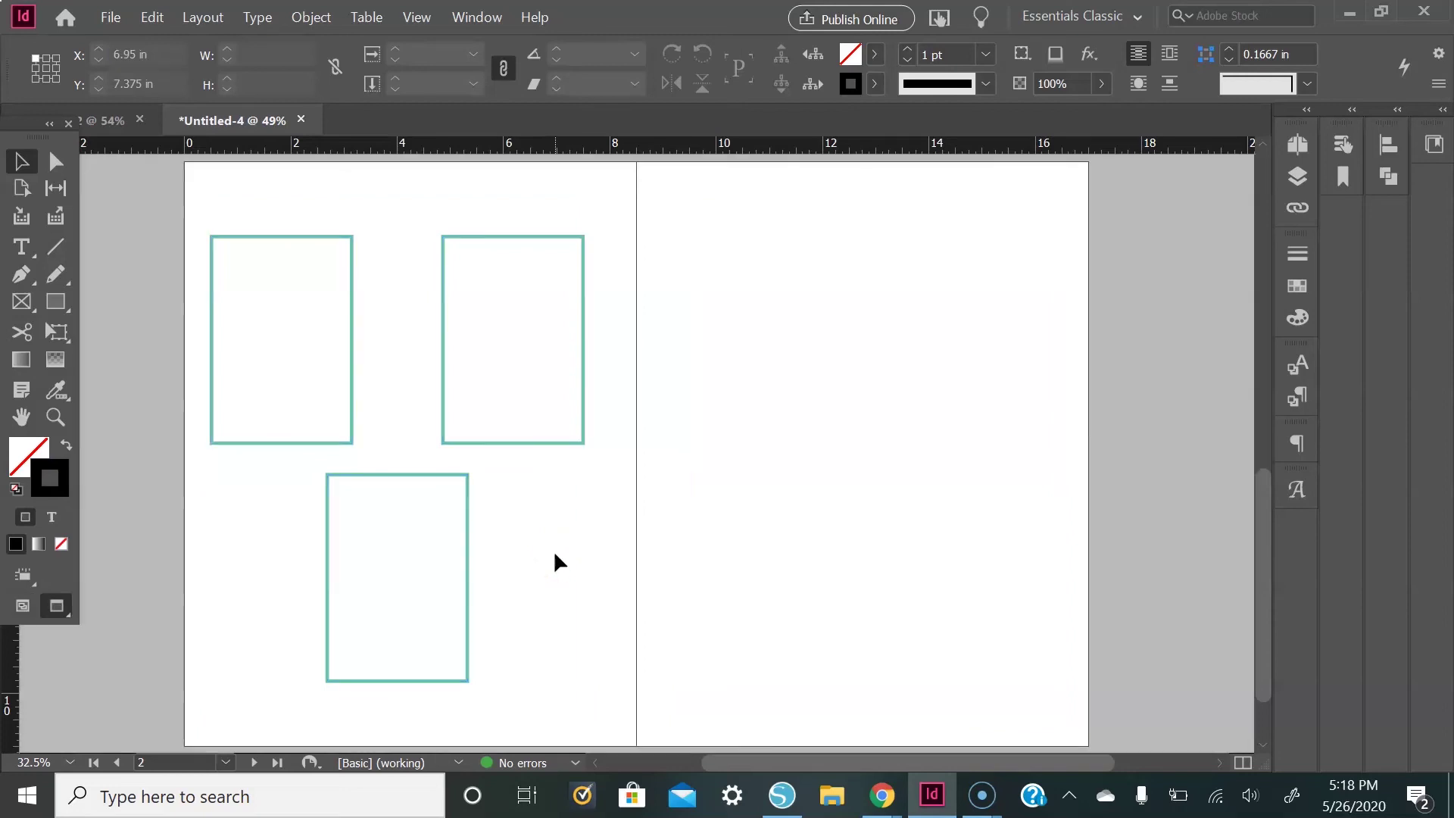
{"action": "key", "text": "w"}
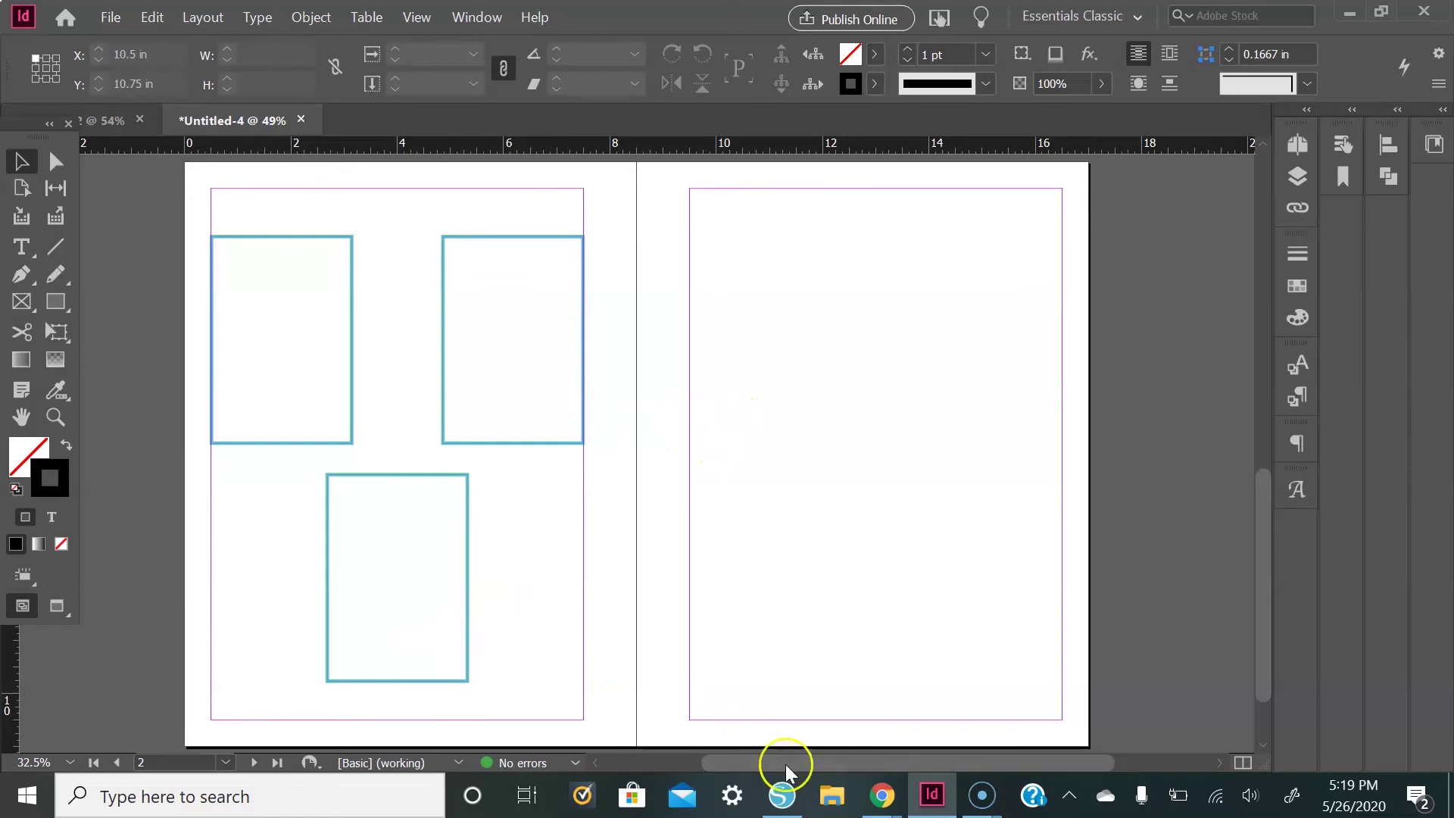
Add a text frame about 2.275 by 0.675 in over the first rectangle's upper edge with the text "monday"
{"action": "left_click_drag", "start_coordinate": [775, 766], "coordinate": [750, 753]}
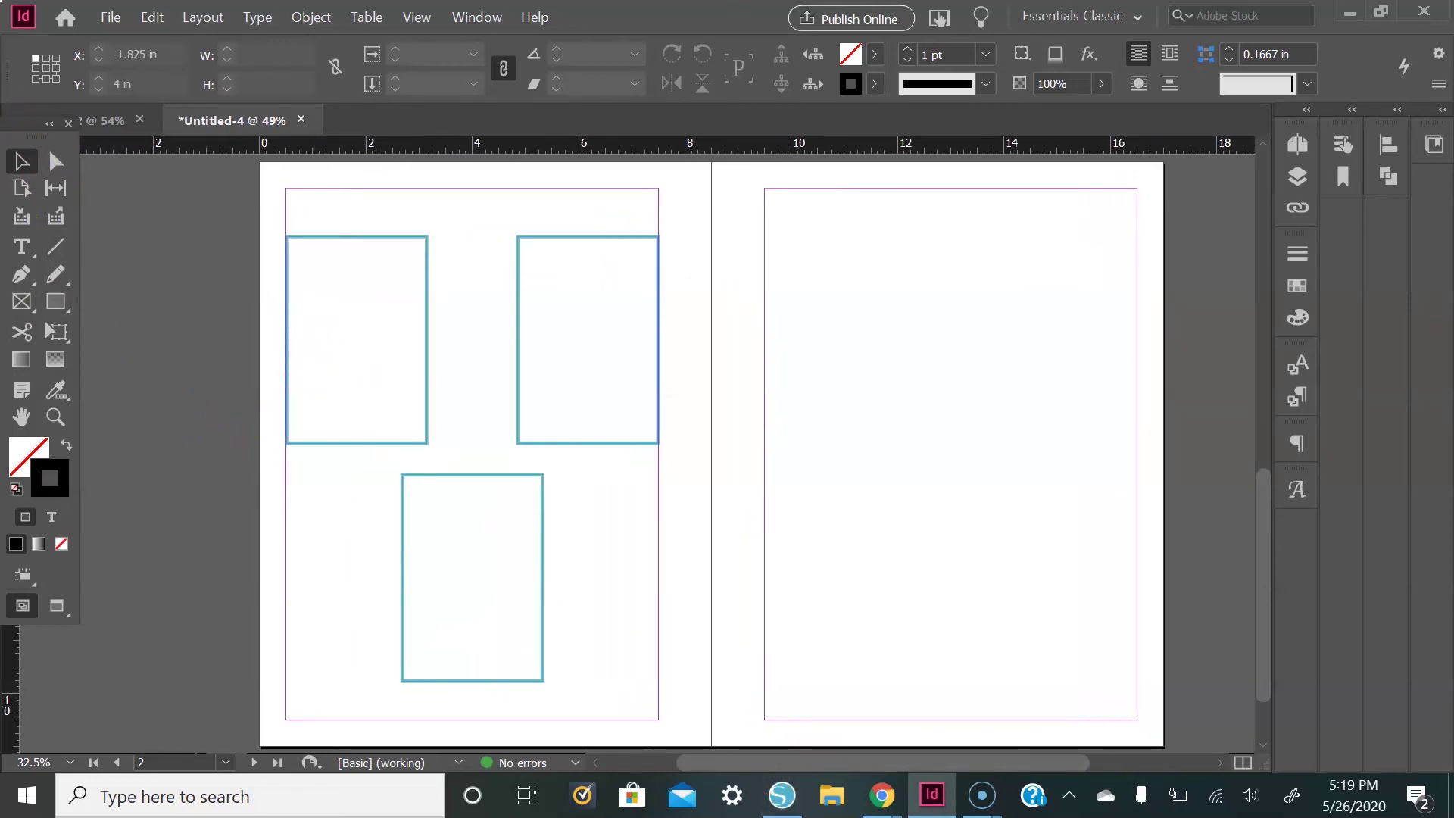
{"action": "left_click", "coordinate": [22, 251]}
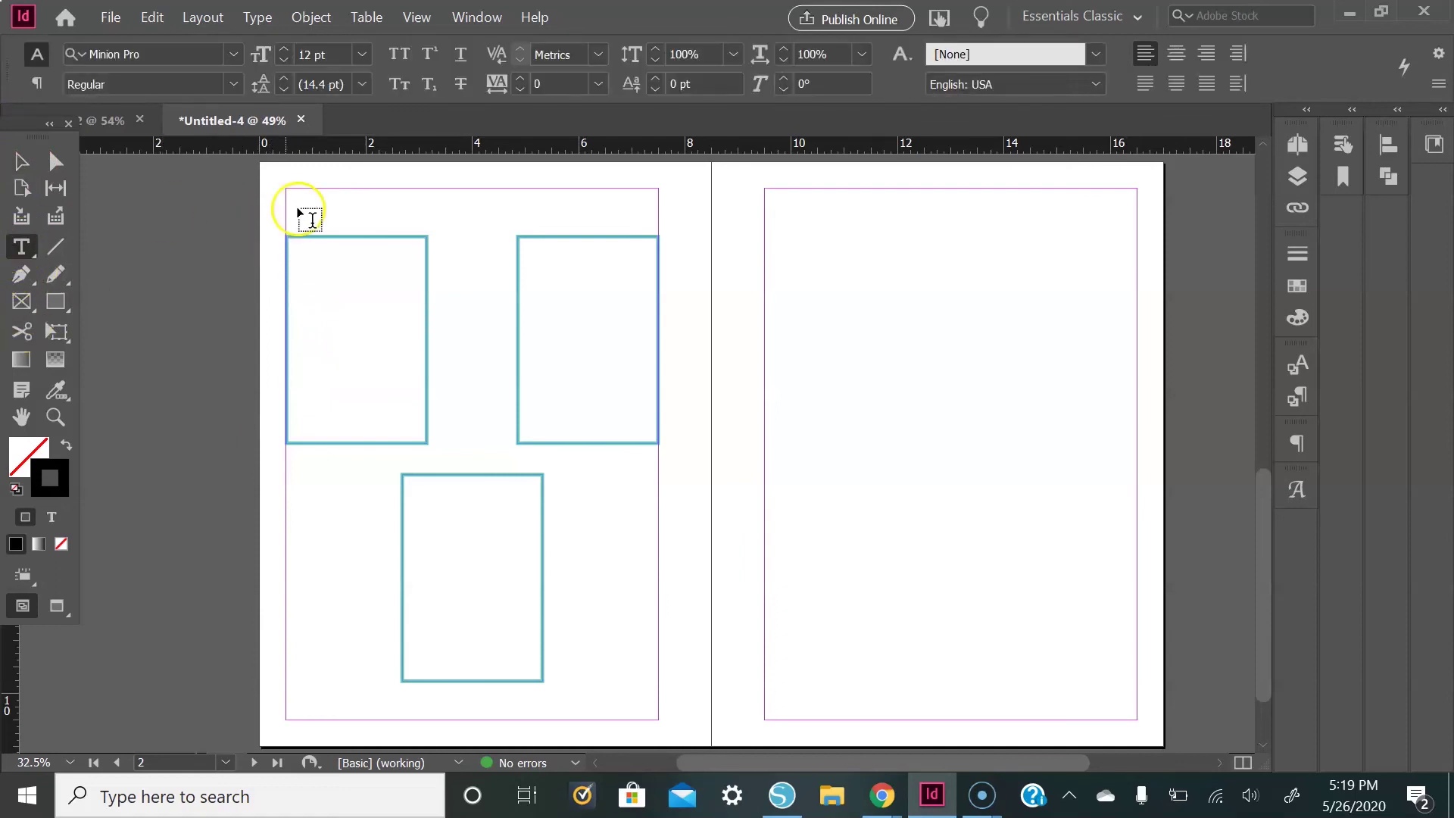
{"action": "left_click_drag", "start_coordinate": [290, 209], "coordinate": [412, 244]}
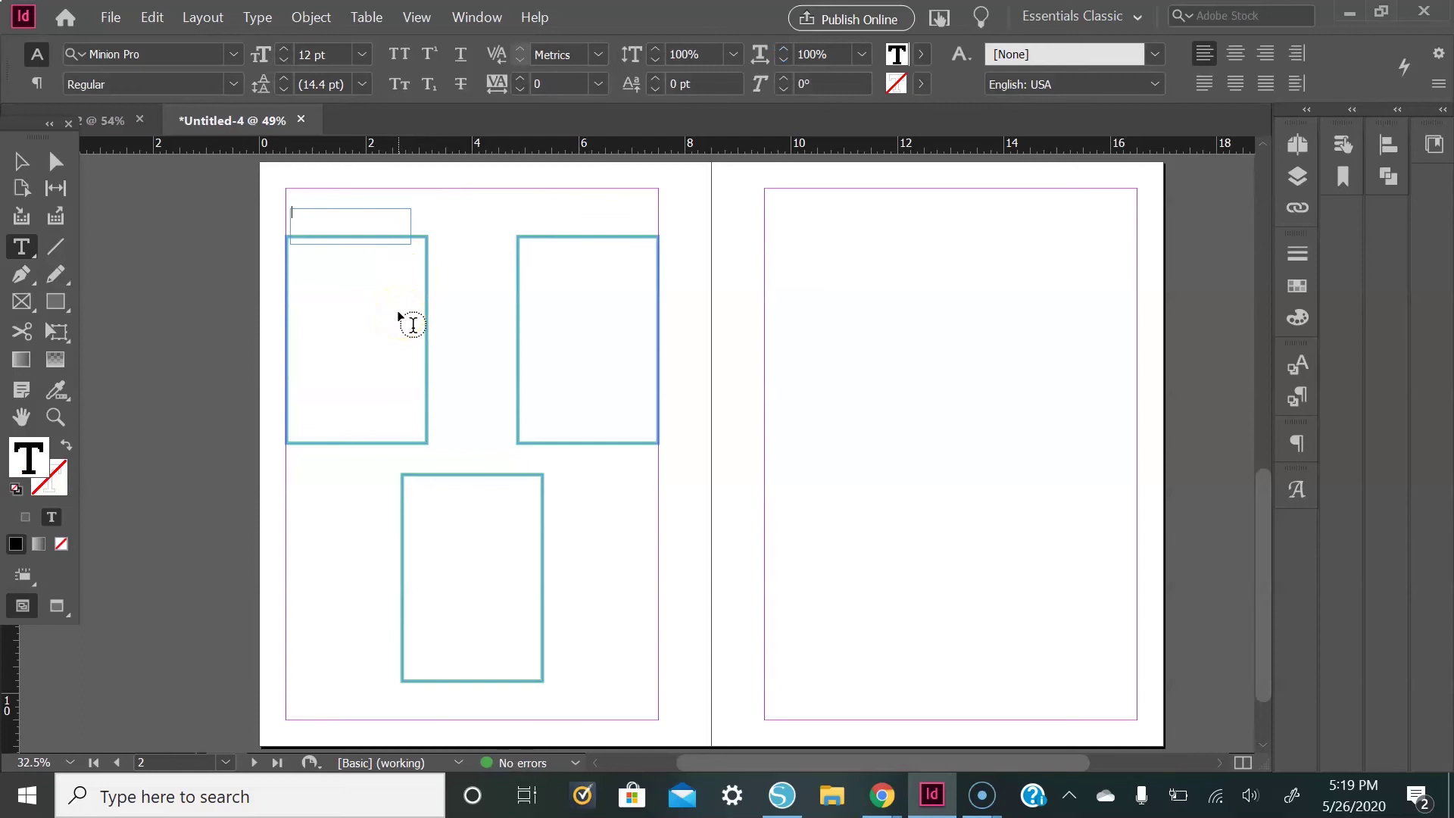
{"action": "type", "text": "Monday"}
Set the "monday" heading in the Cali Littles font at 60 pt
{"action": "left_click_drag", "start_coordinate": [334, 201], "coordinate": [285, 235]}
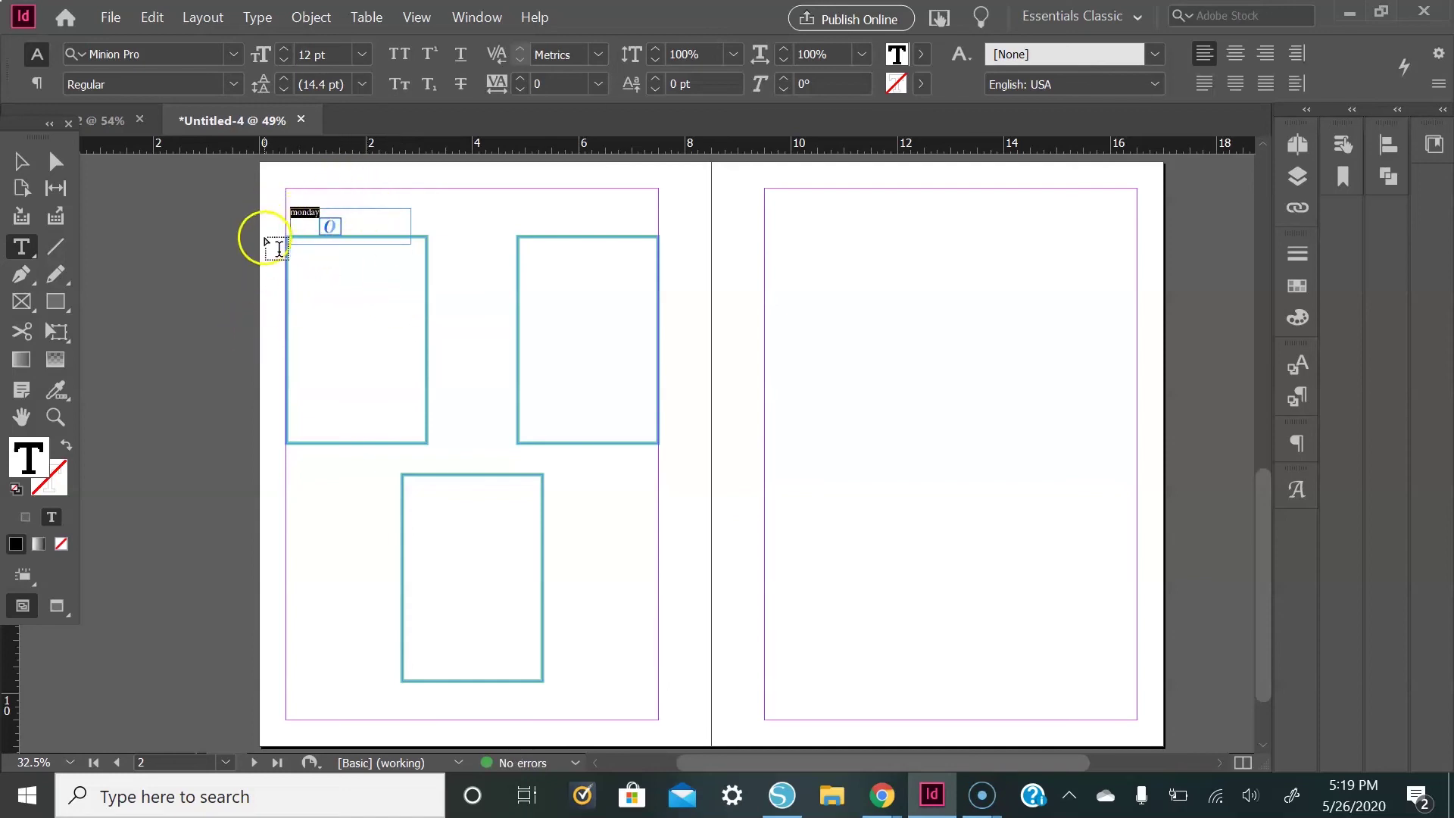
{"action": "left_click", "coordinate": [233, 57]}
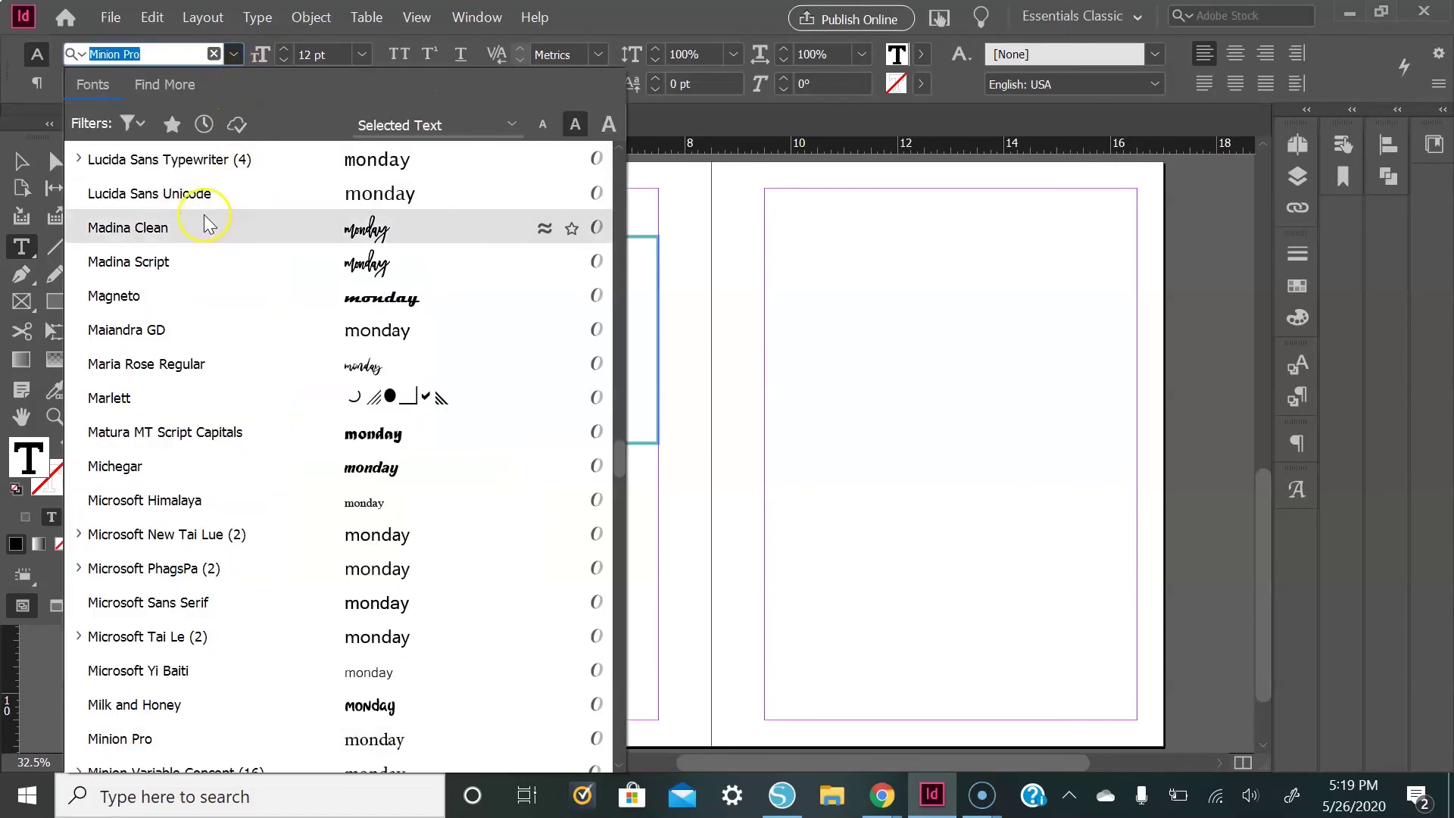
{"action": "type", "text": "cal"}
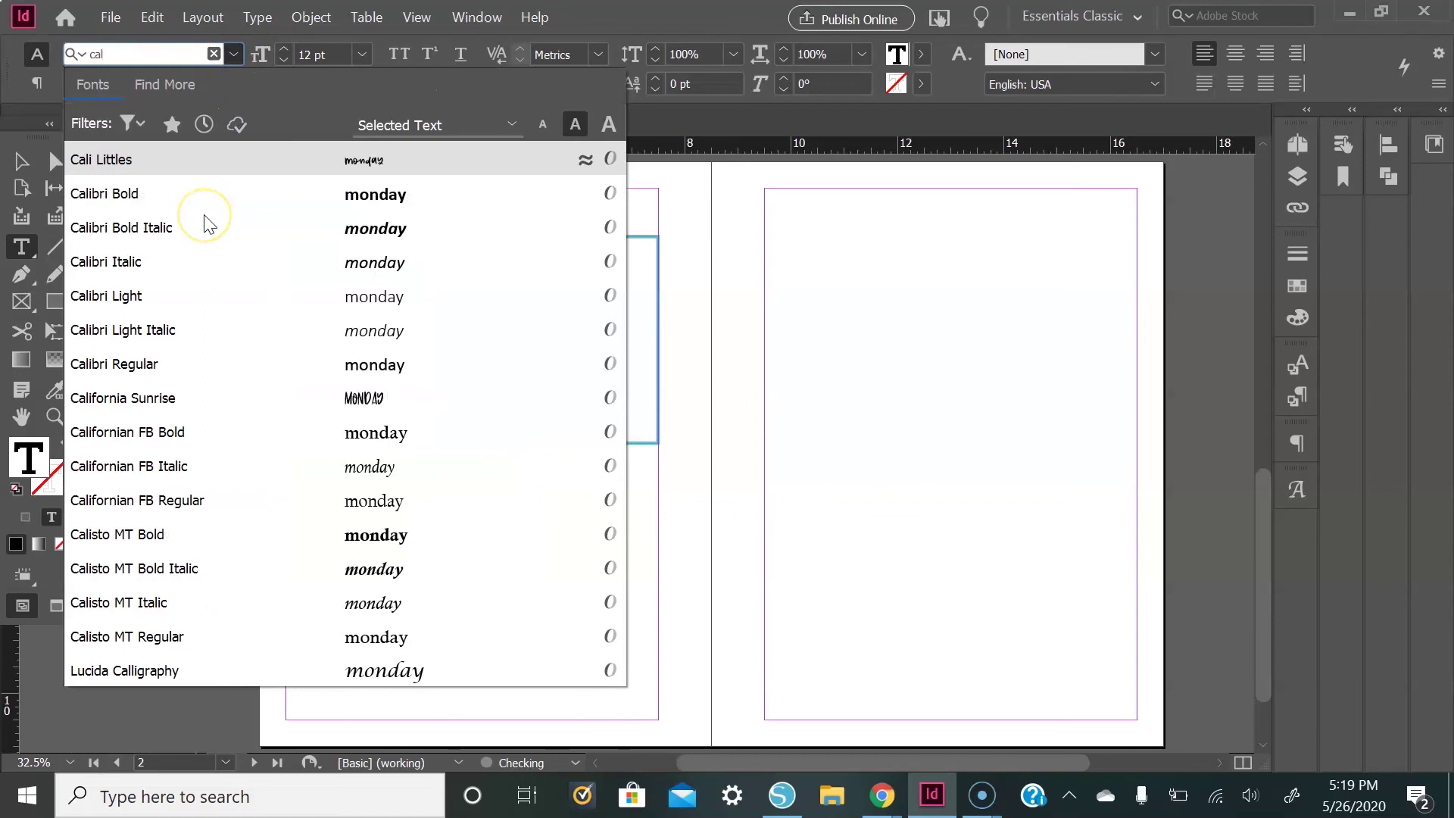
{"action": "left_click", "coordinate": [257, 158]}
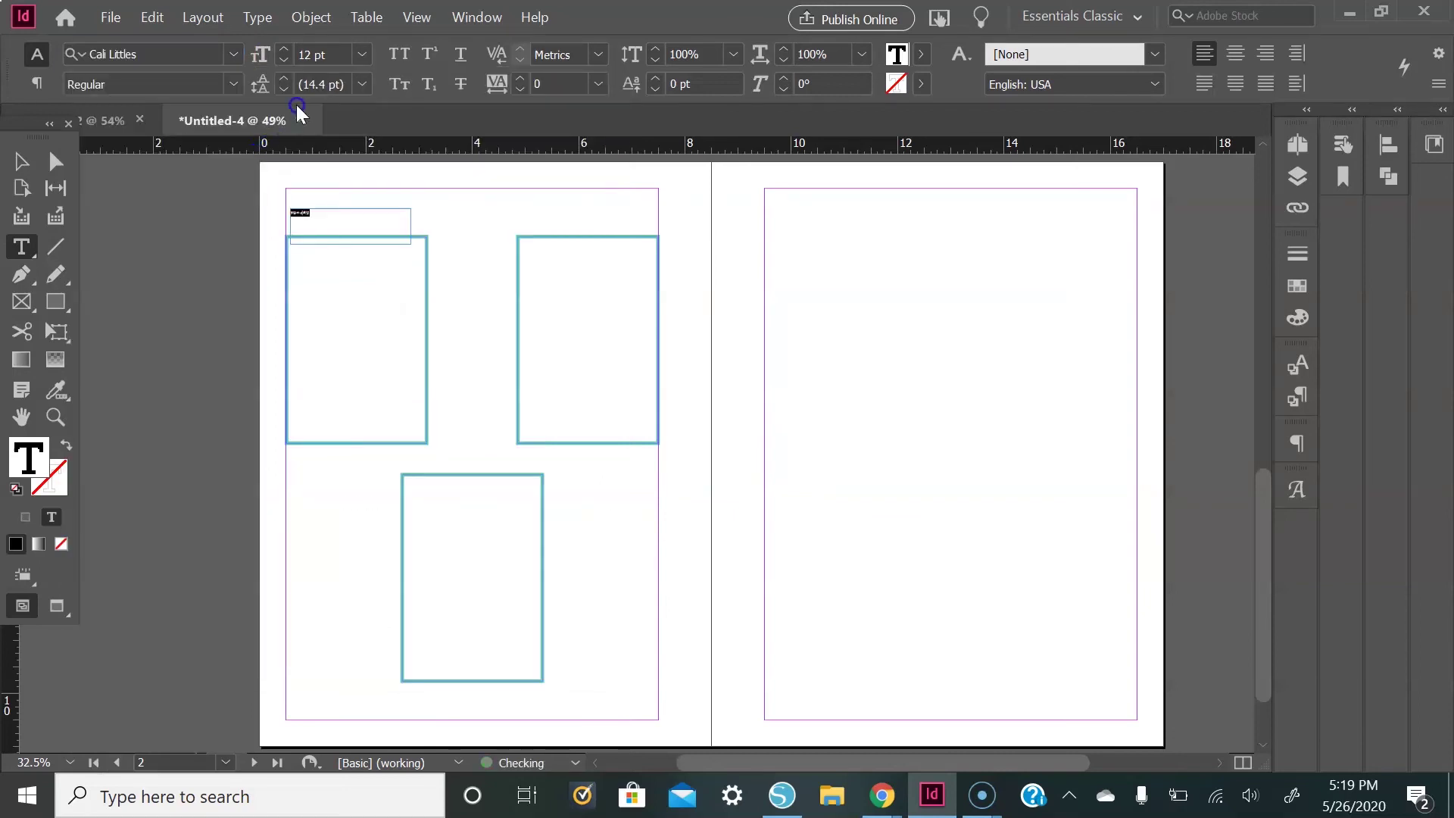
{"action": "left_click", "coordinate": [356, 55]}
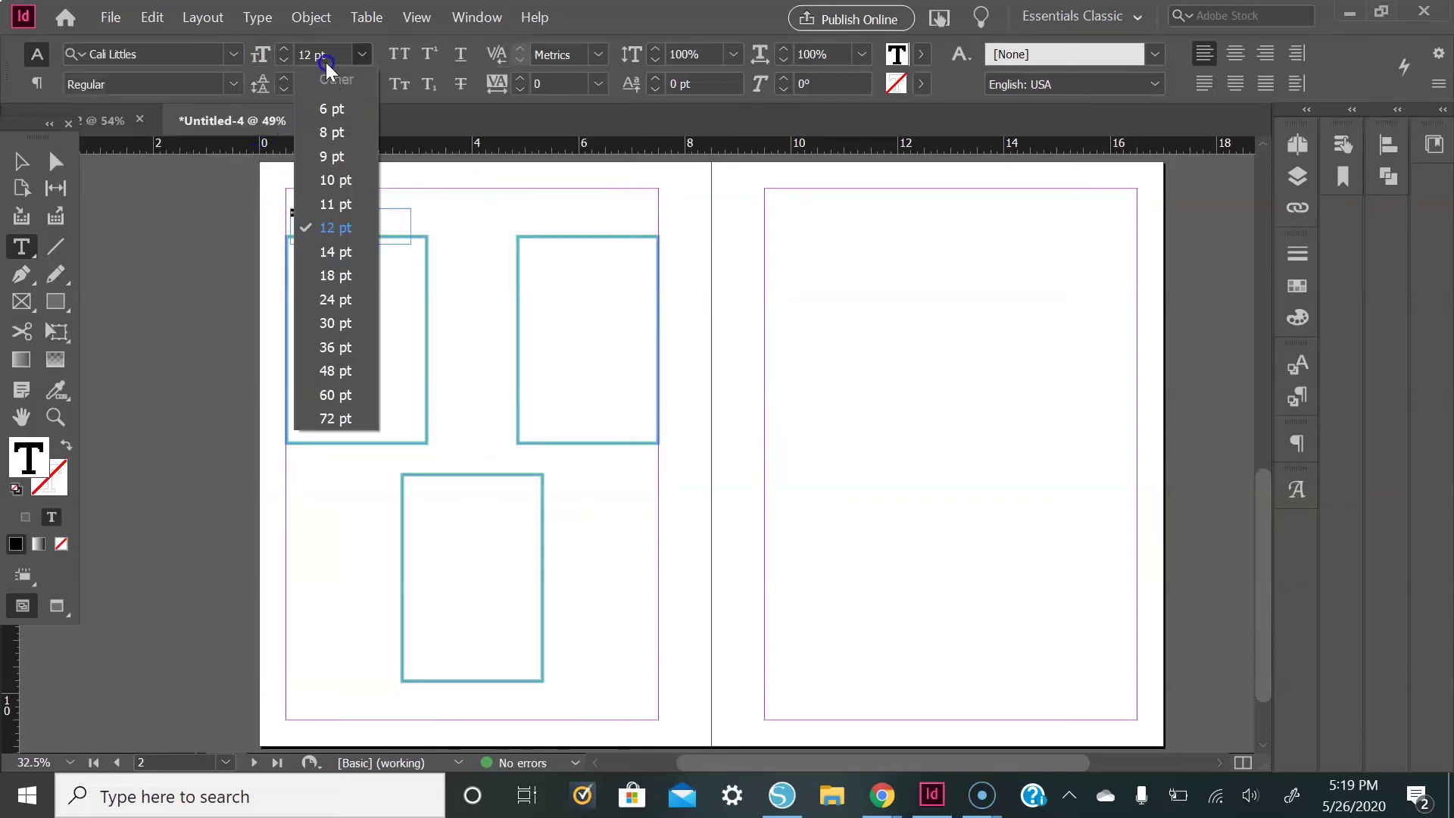
{"action": "left_click", "coordinate": [334, 394]}
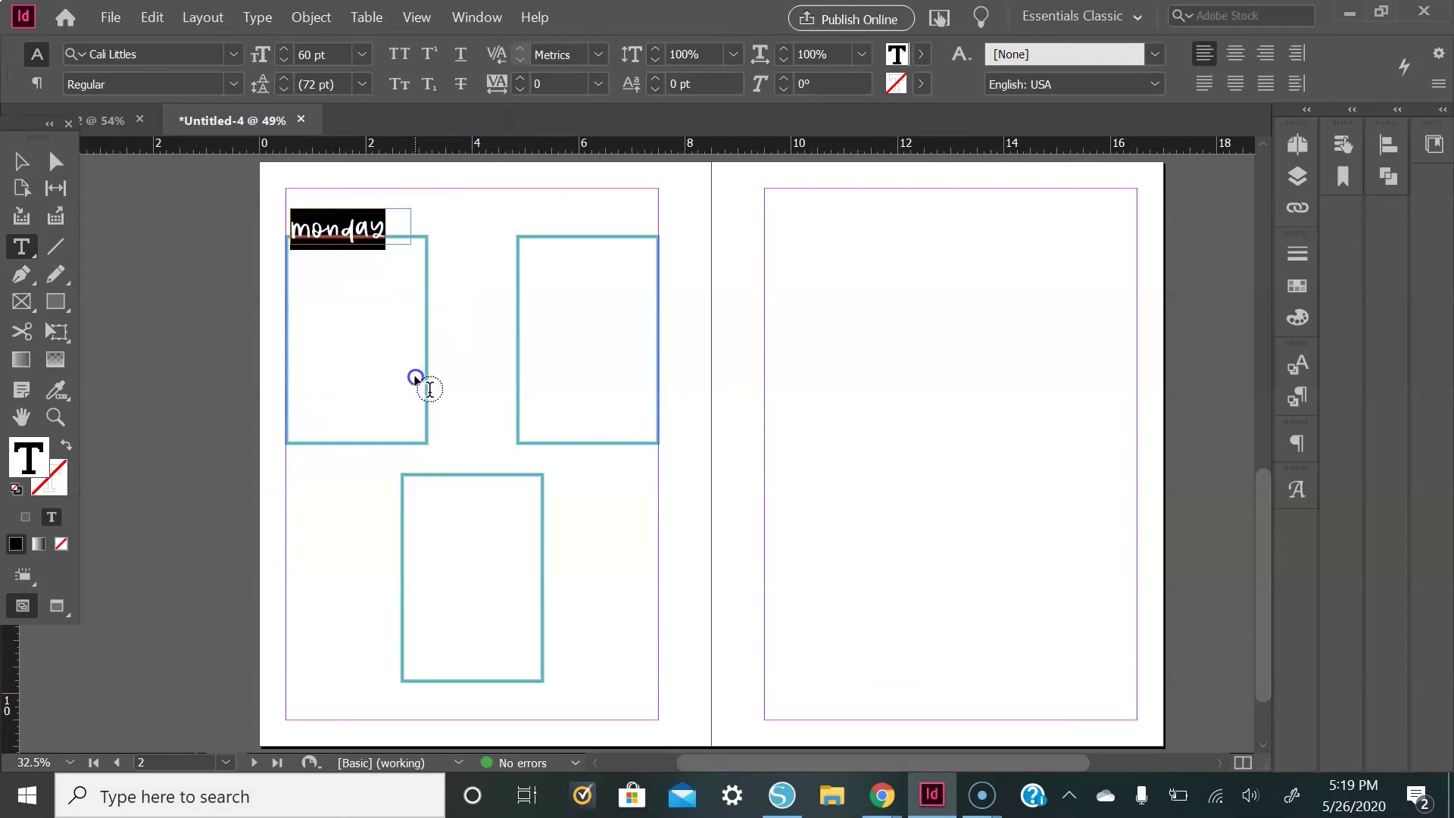
Fill the "monday" text frame with [Paper] so it covers the rectangle's outline behind it
{"action": "left_click", "coordinate": [923, 57]}
{"action": "key", "text": "Escape"}
{"action": "left_click", "coordinate": [388, 216]}
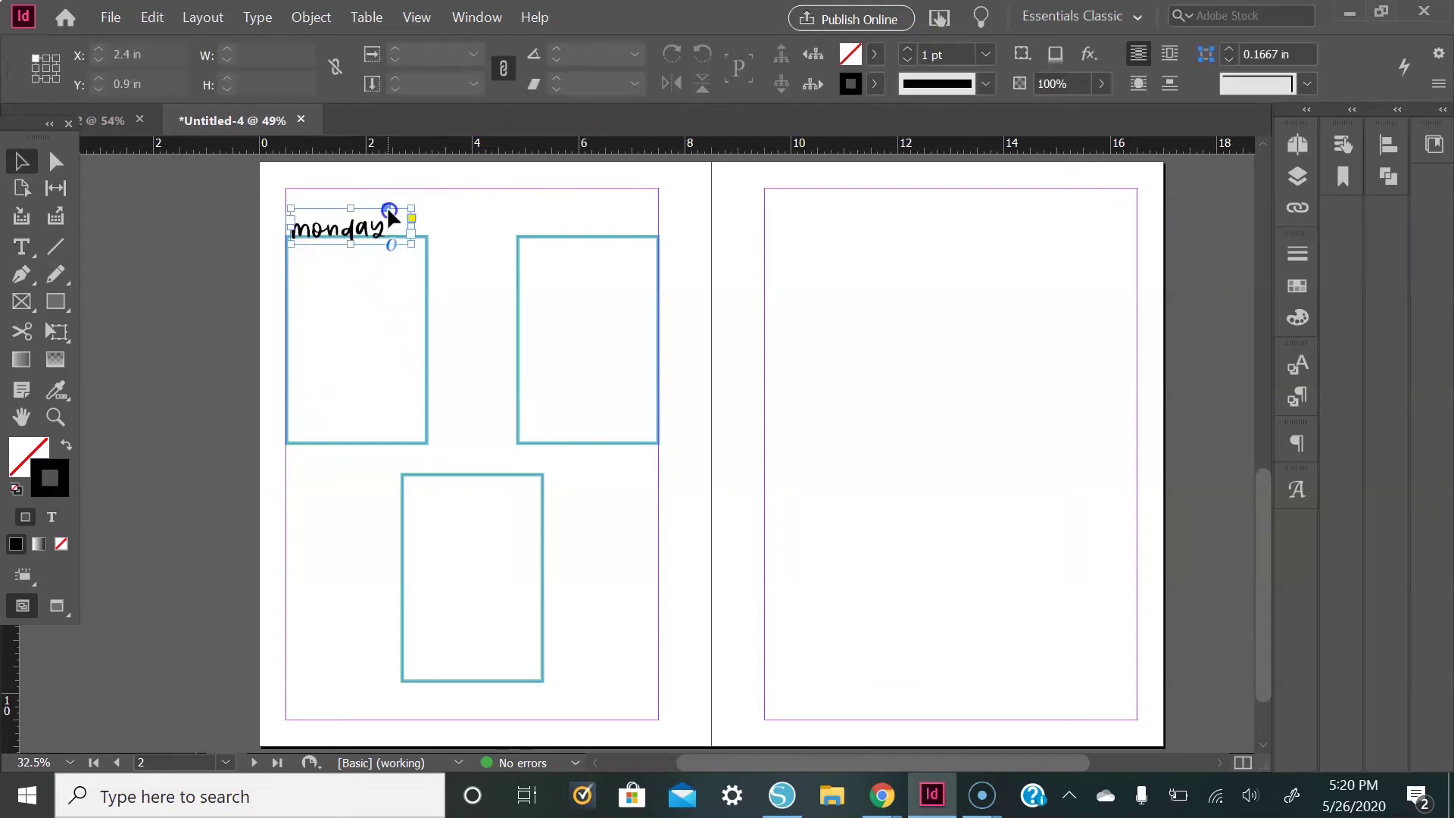
{"action": "left_click", "coordinate": [873, 54]}
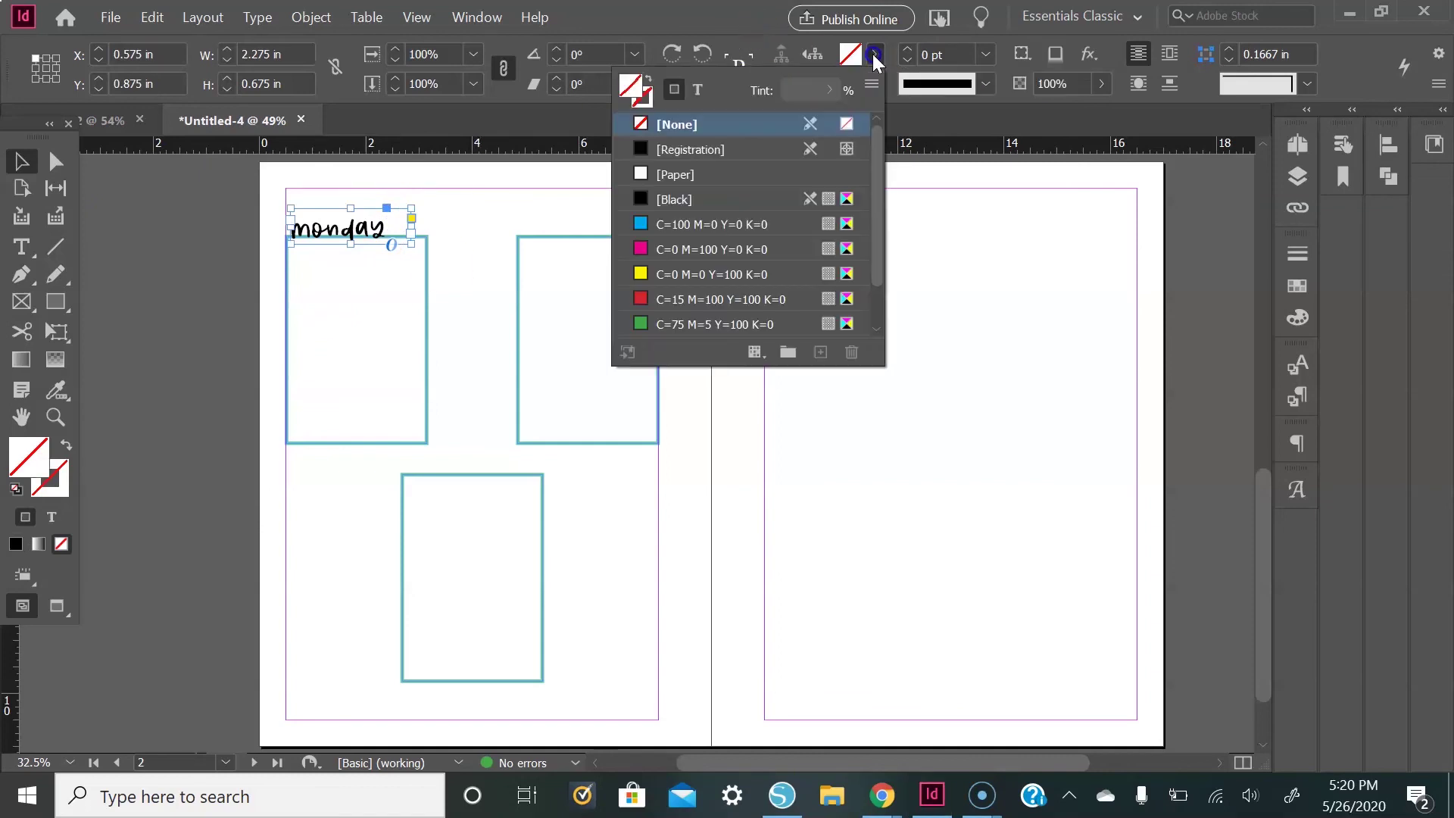
{"action": "left_click", "coordinate": [707, 176]}
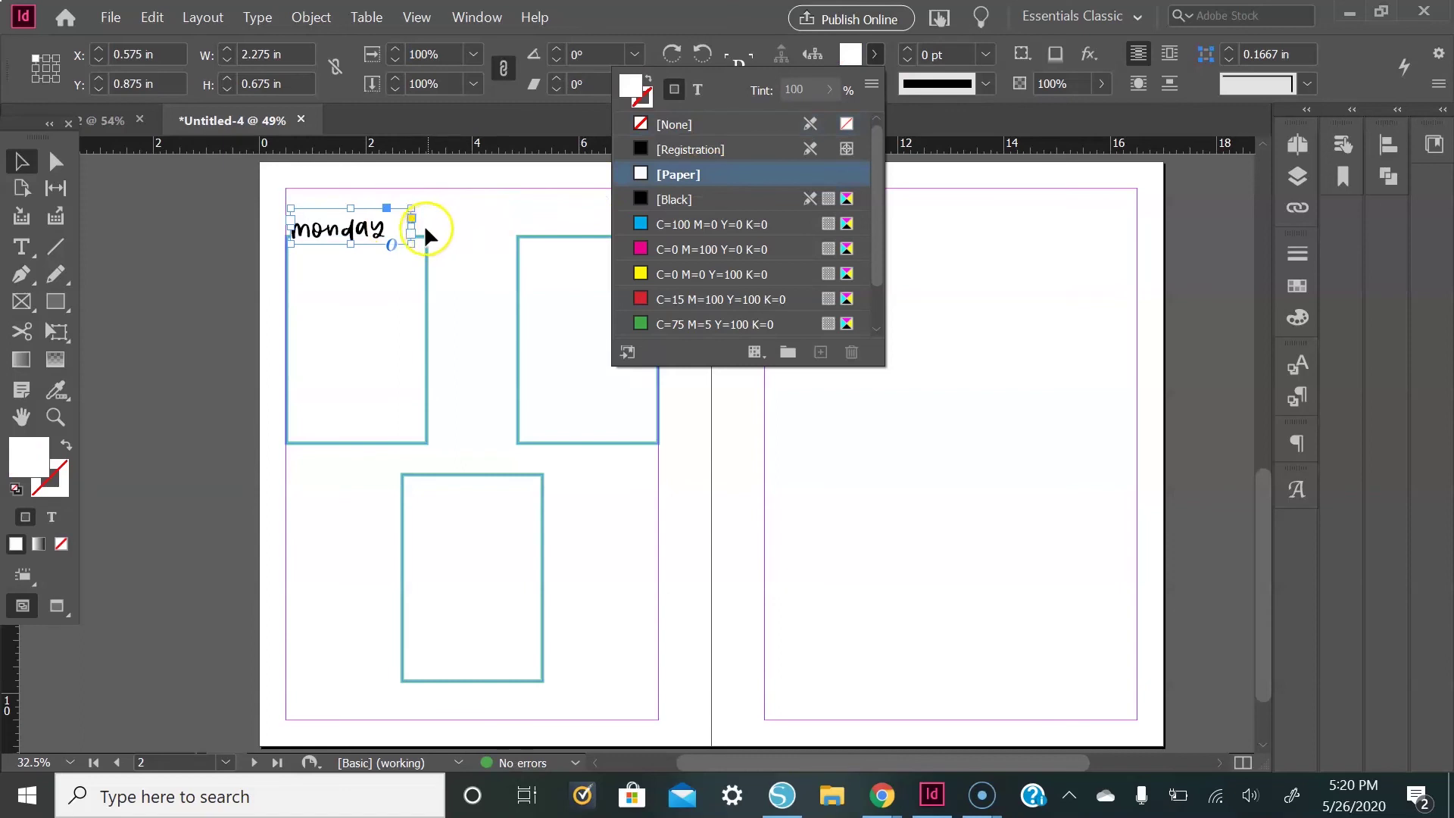
Narrow the "monday" frame to about 1.825 in wide, centre it over the first rectangle's upper edge, and deselect it
{"action": "left_click", "coordinate": [403, 225]}
{"action": "left_click_drag", "start_coordinate": [411, 227], "coordinate": [338, 230]}
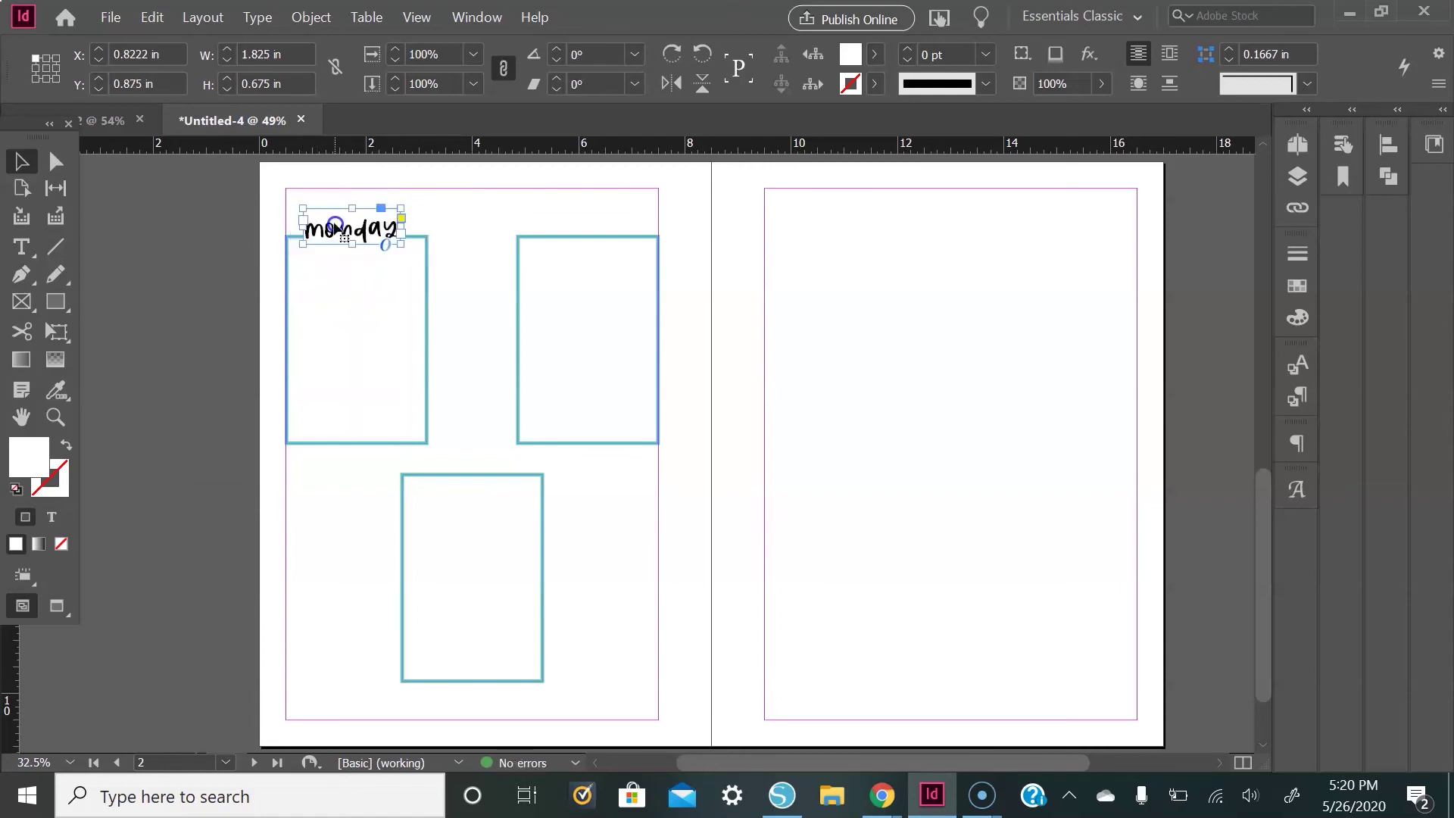
{"action": "left_click", "coordinate": [503, 203]}
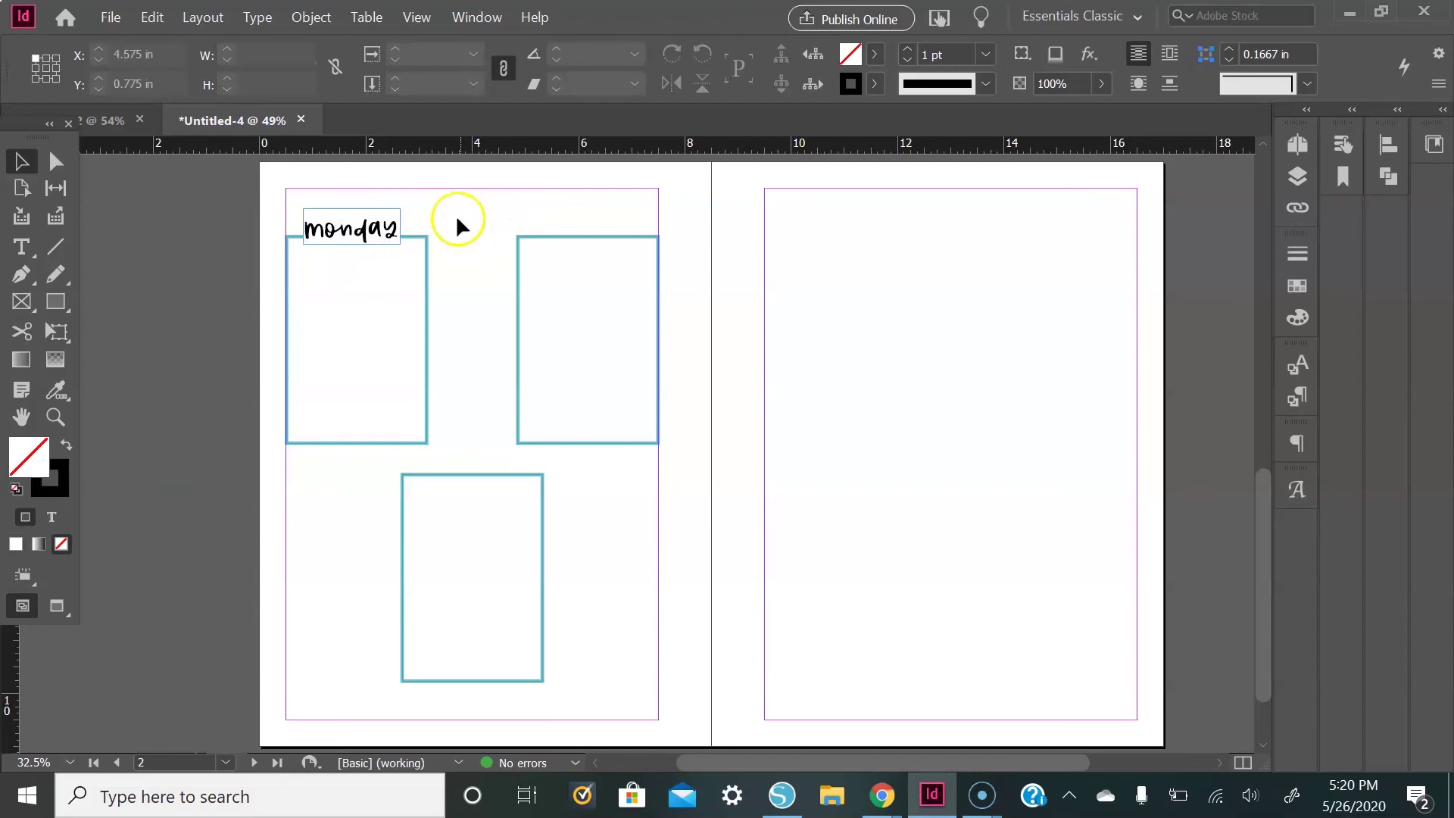
Turn on Overprint Preview for the spread
{"action": "left_click", "coordinate": [436, 208]}
{"action": "left_click", "coordinate": [416, 17]}
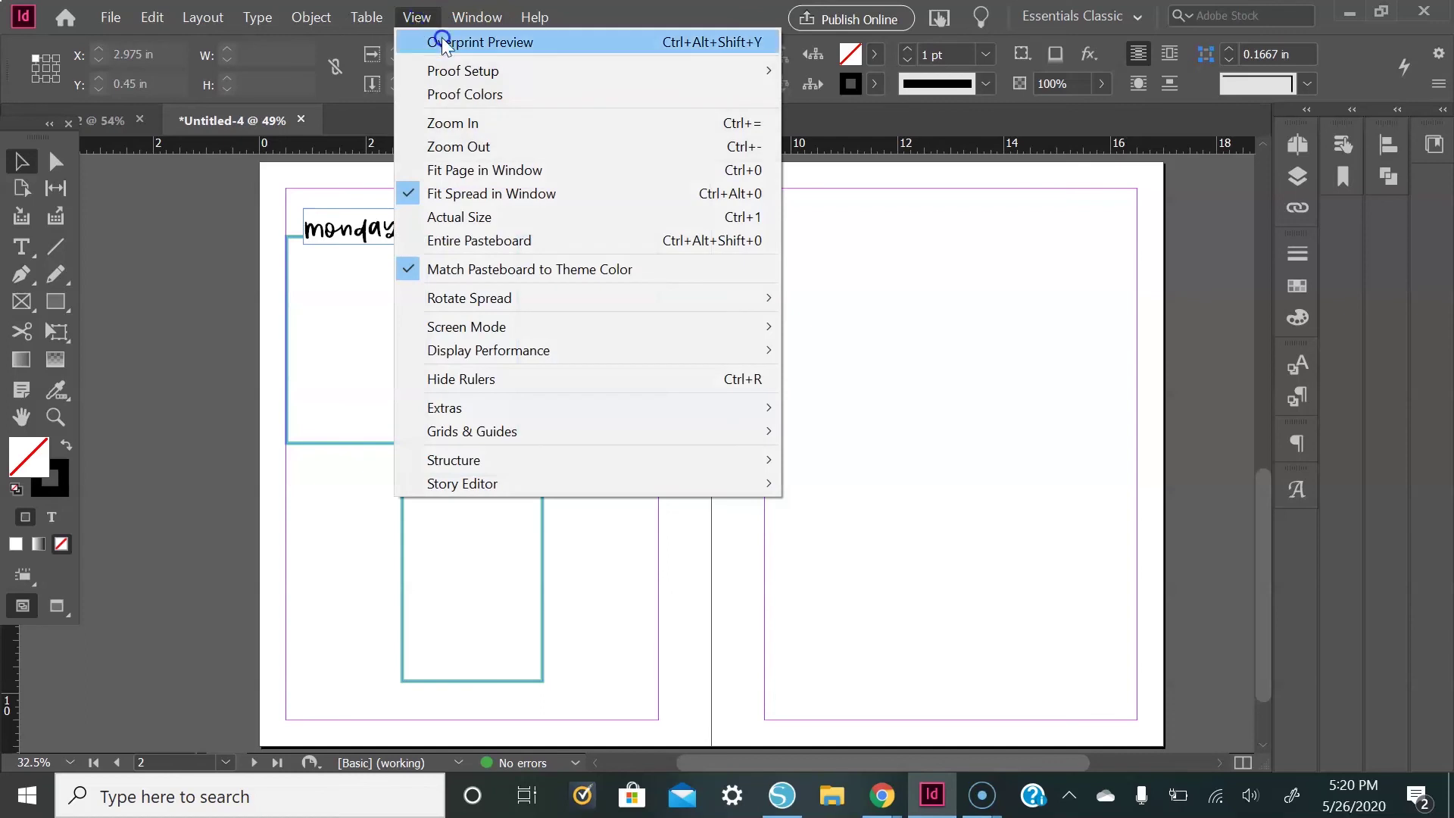
{"action": "left_click", "coordinate": [443, 42]}
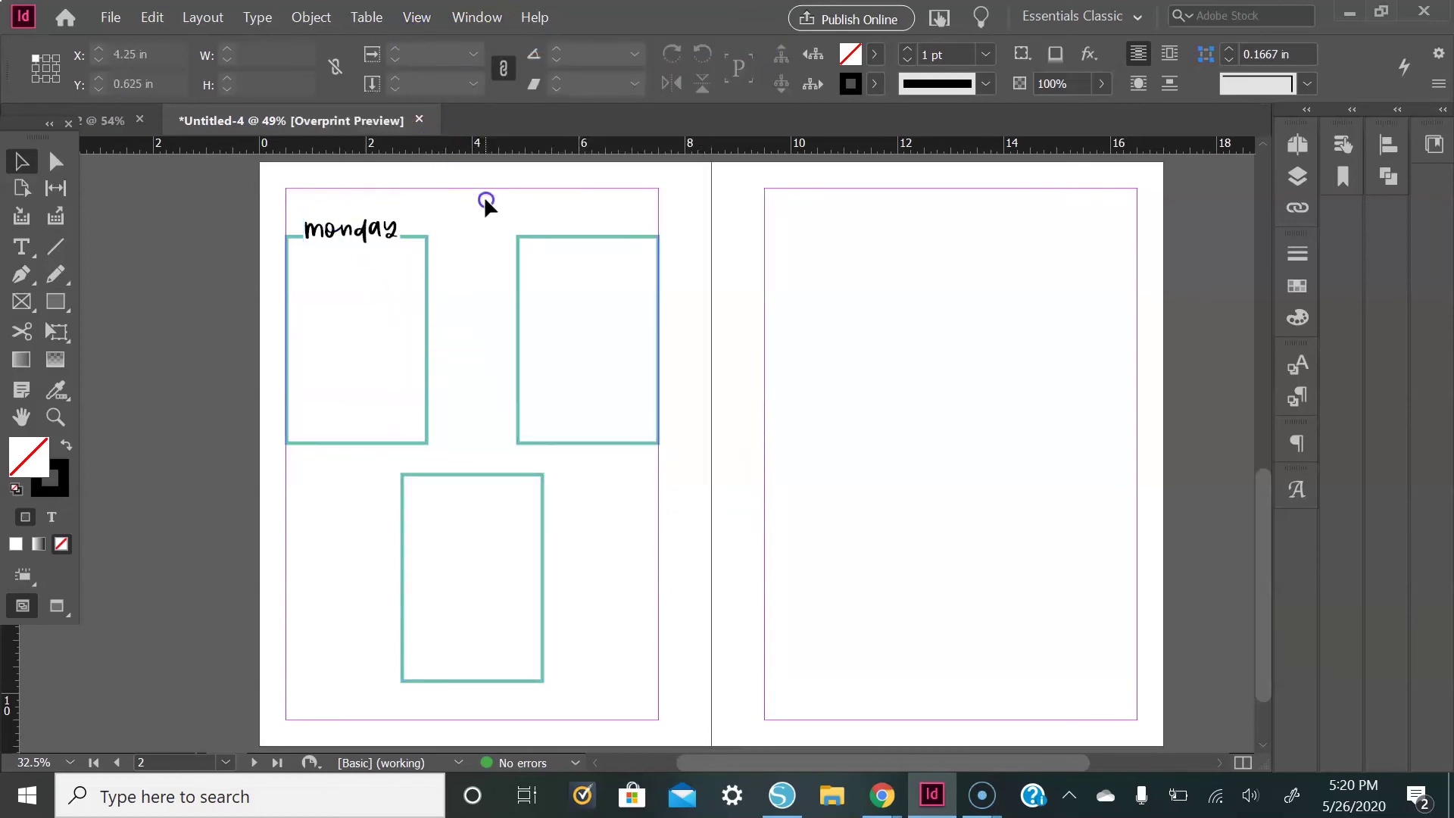
Copy the "monday" heading onto the upper edges of the other two rectangles and deselect it
{"action": "left_click", "coordinate": [371, 233]}
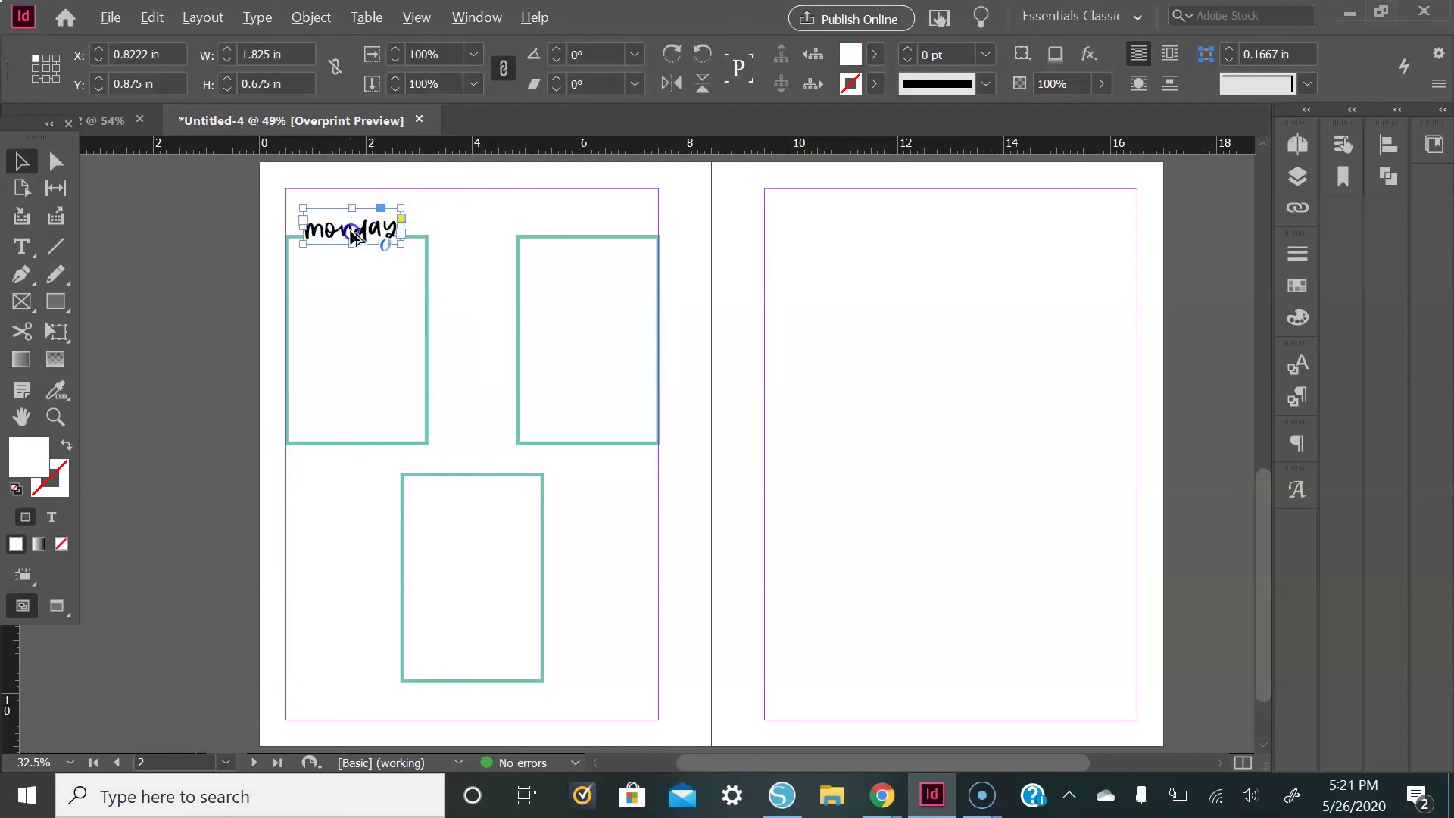
{"action": "left_click_drag", "start_coordinate": [356, 234], "coordinate": [457, 473]}
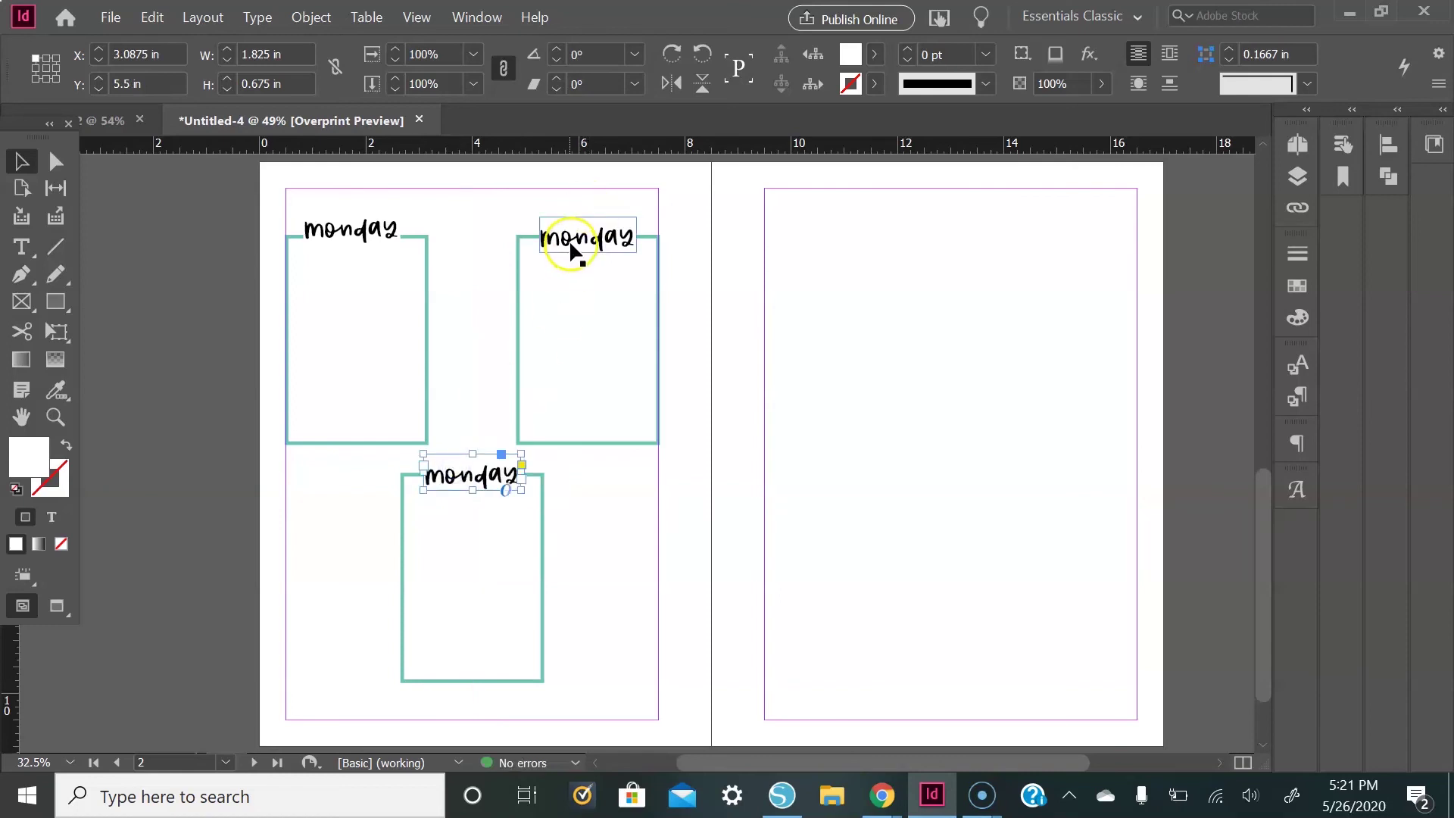
{"action": "left_click", "coordinate": [620, 502]}
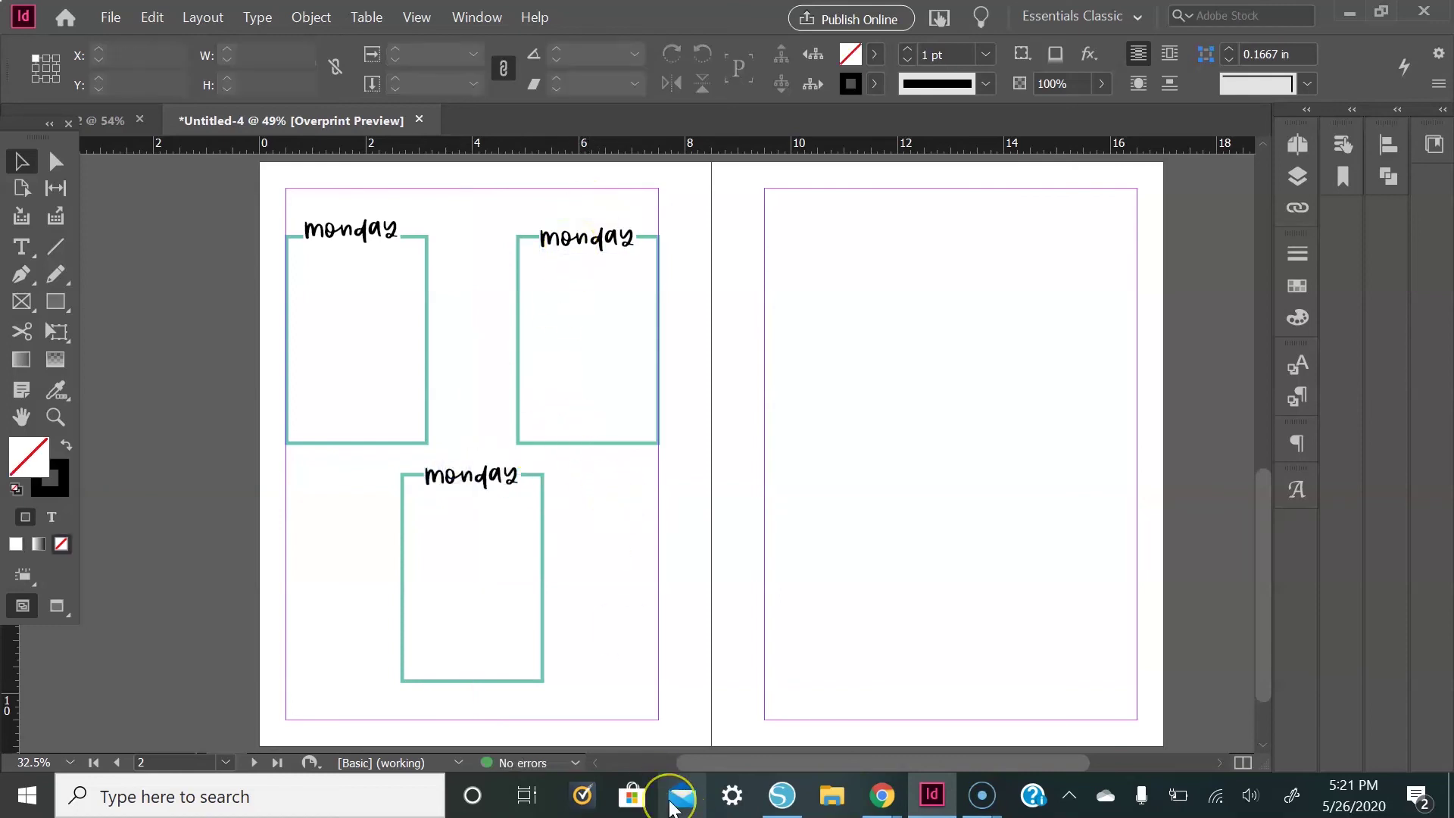
Duplicate the three boxes with their headings onto the facing page, with the group at about X 9.4444 in, Y 0.875 in
{"action": "left_click_drag", "start_coordinate": [633, 701], "coordinate": [319, 203]}
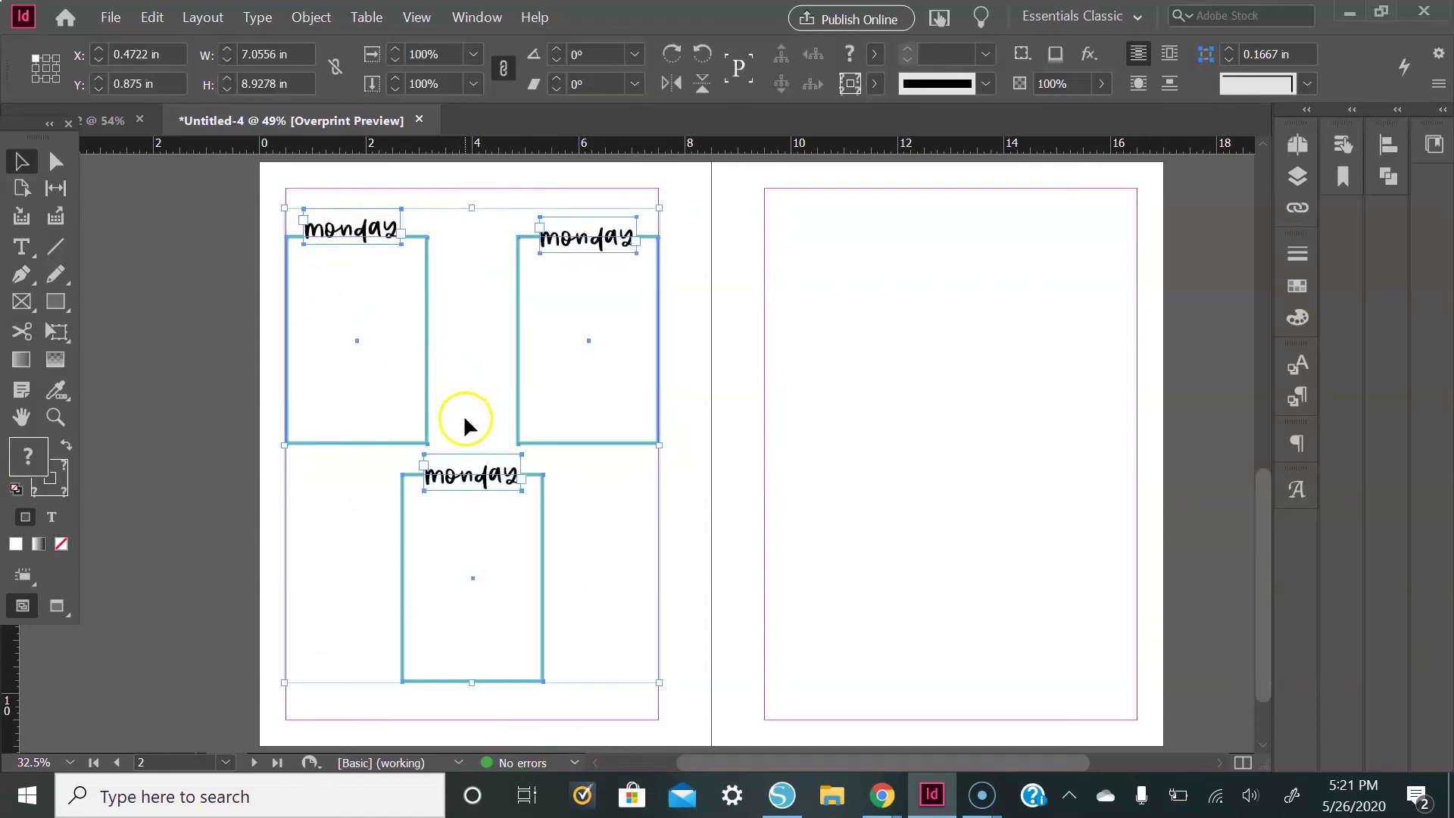
{"action": "left_click_drag", "start_coordinate": [519, 334], "coordinate": [998, 335]}
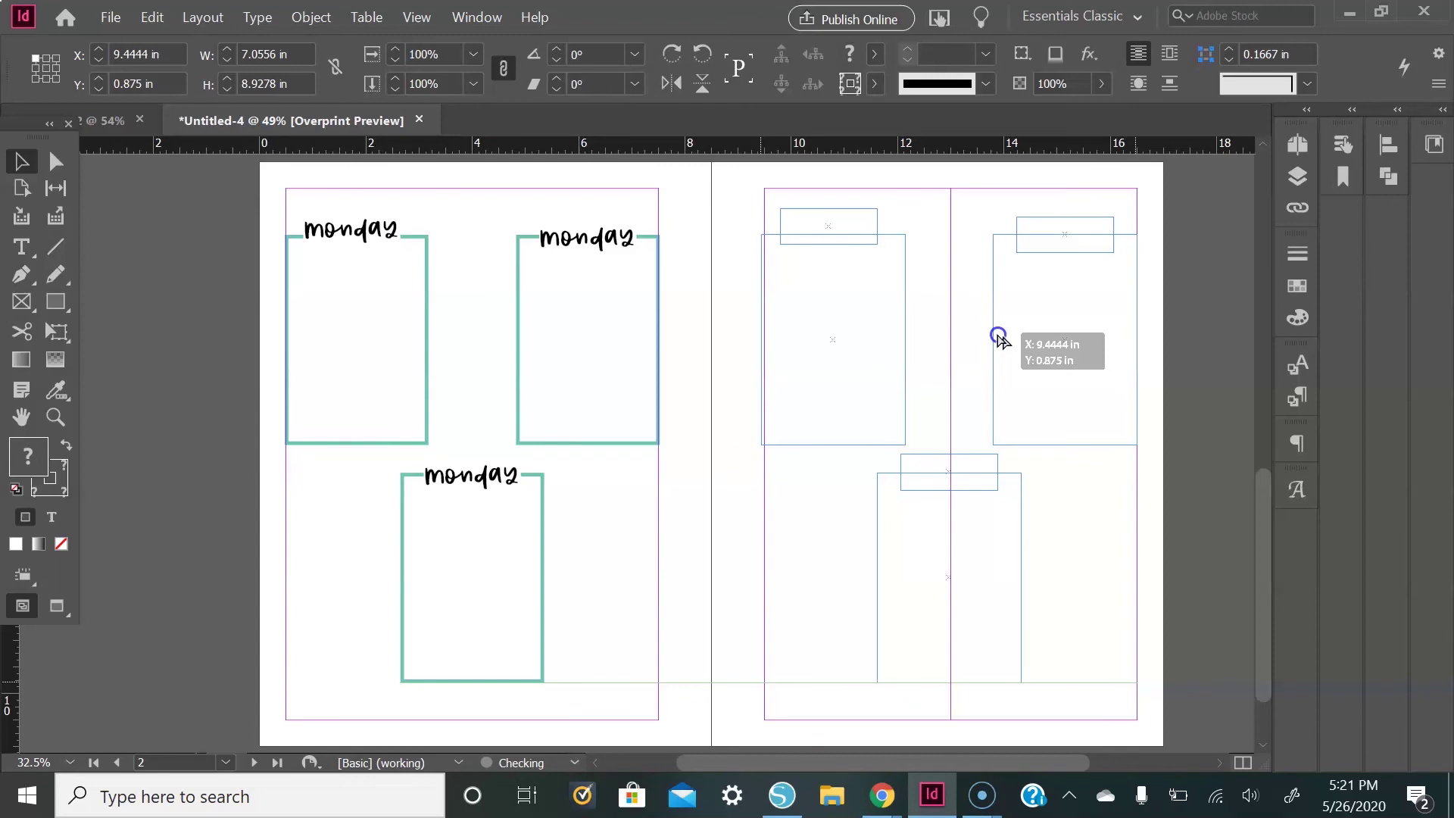
{"action": "left_click_drag", "start_coordinate": [999, 337], "coordinate": [998, 335]}
{"action": "left_click", "coordinate": [743, 262]}
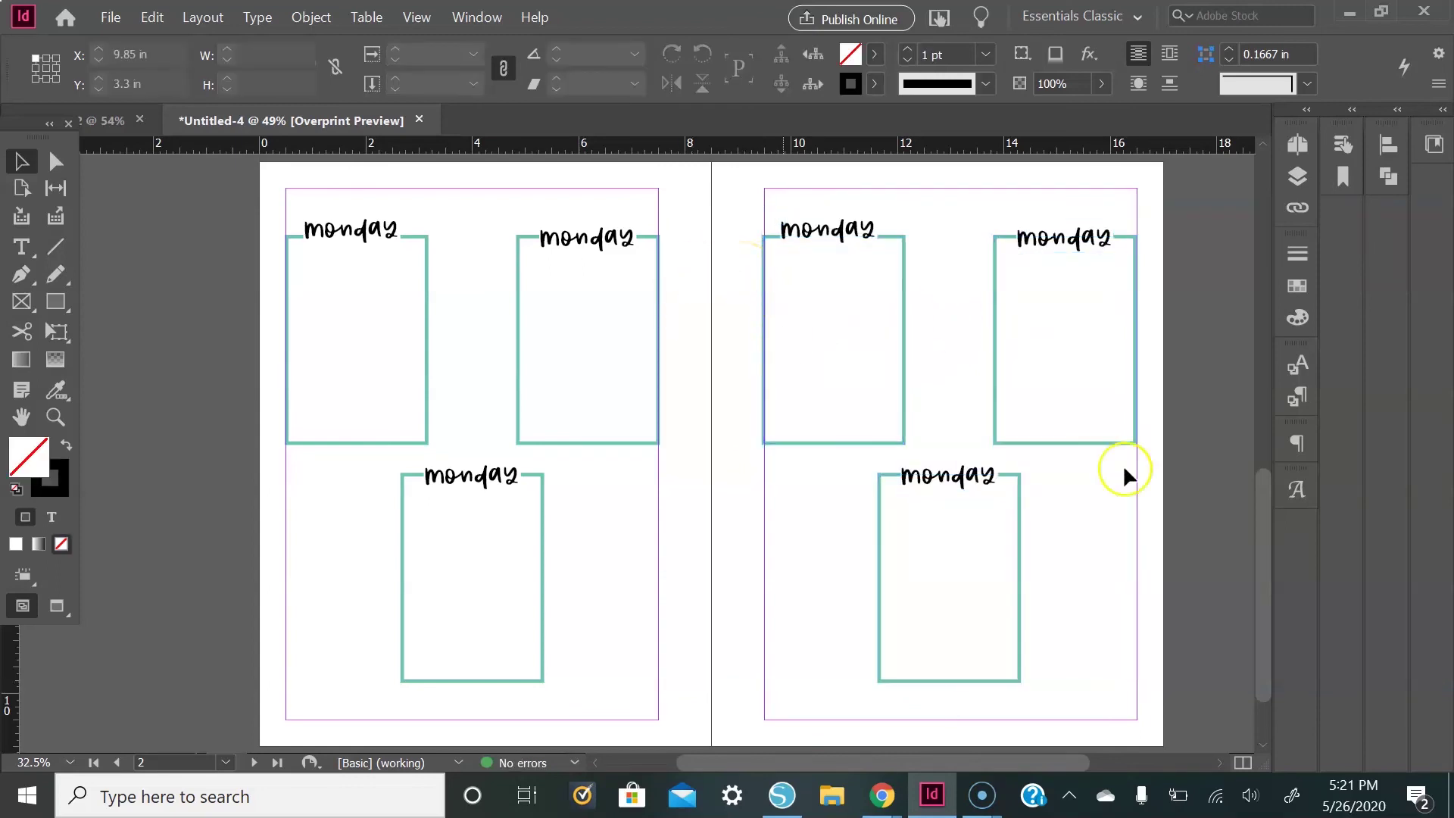
Move all six boxes and headings down to the lower margin, with the group at about X 0.5 in, Y 1.5722 in
{"action": "left_click", "coordinate": [1071, 704]}
{"action": "left_click_drag", "start_coordinate": [1070, 698], "coordinate": [301, 207]}
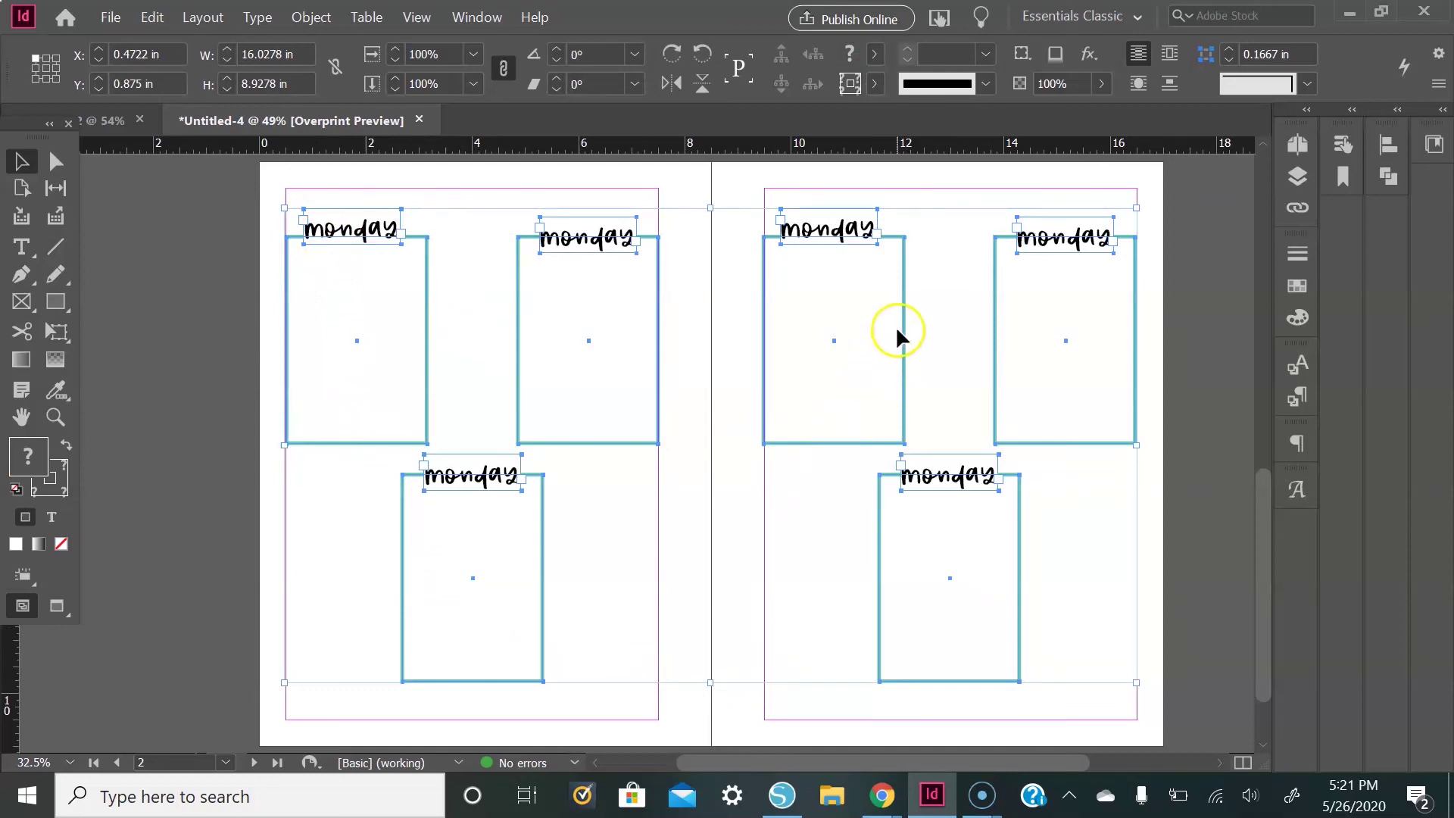
{"action": "left_click_drag", "start_coordinate": [900, 331], "coordinate": [906, 364]}
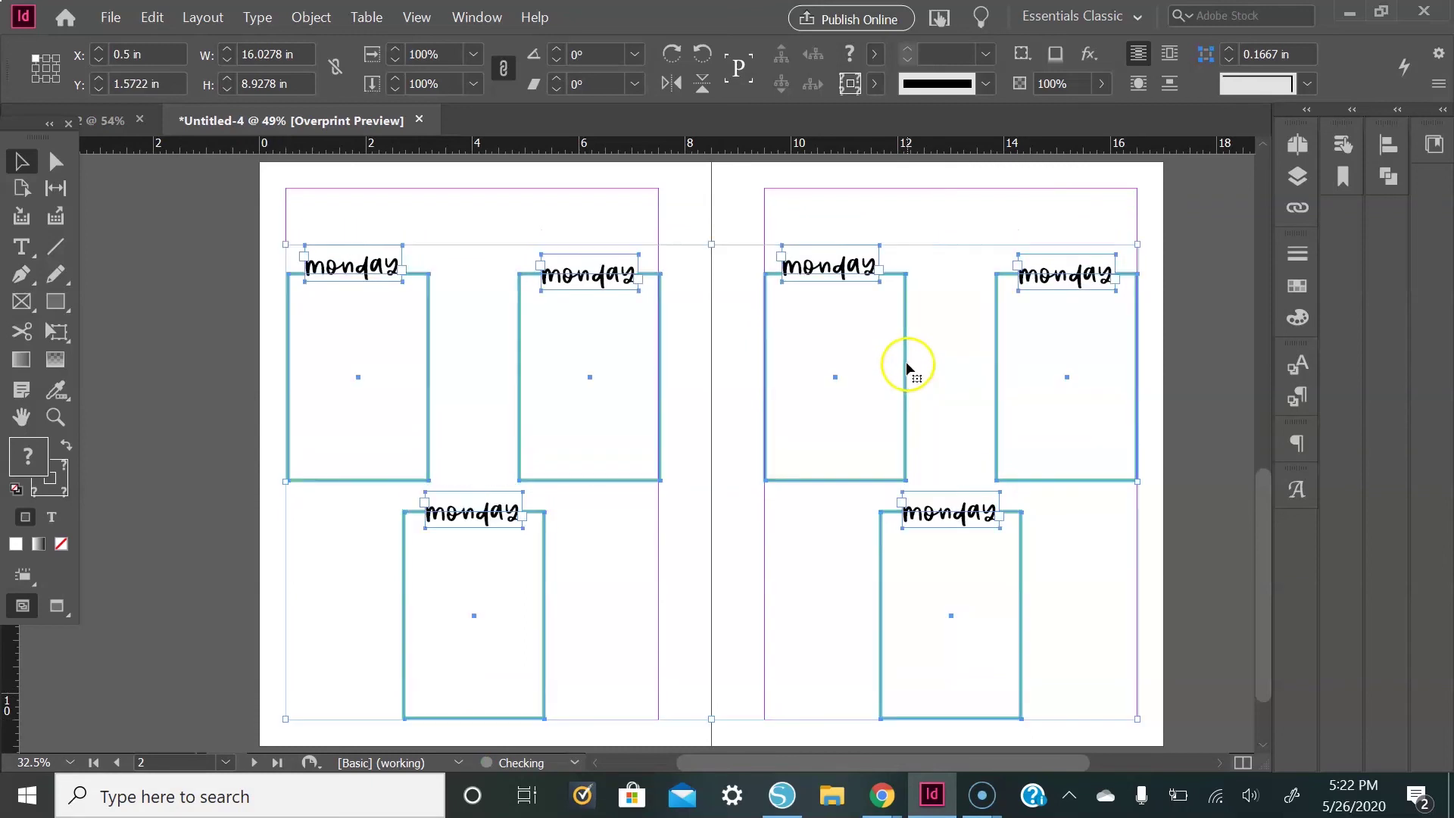
{"action": "left_click", "coordinate": [784, 216]}
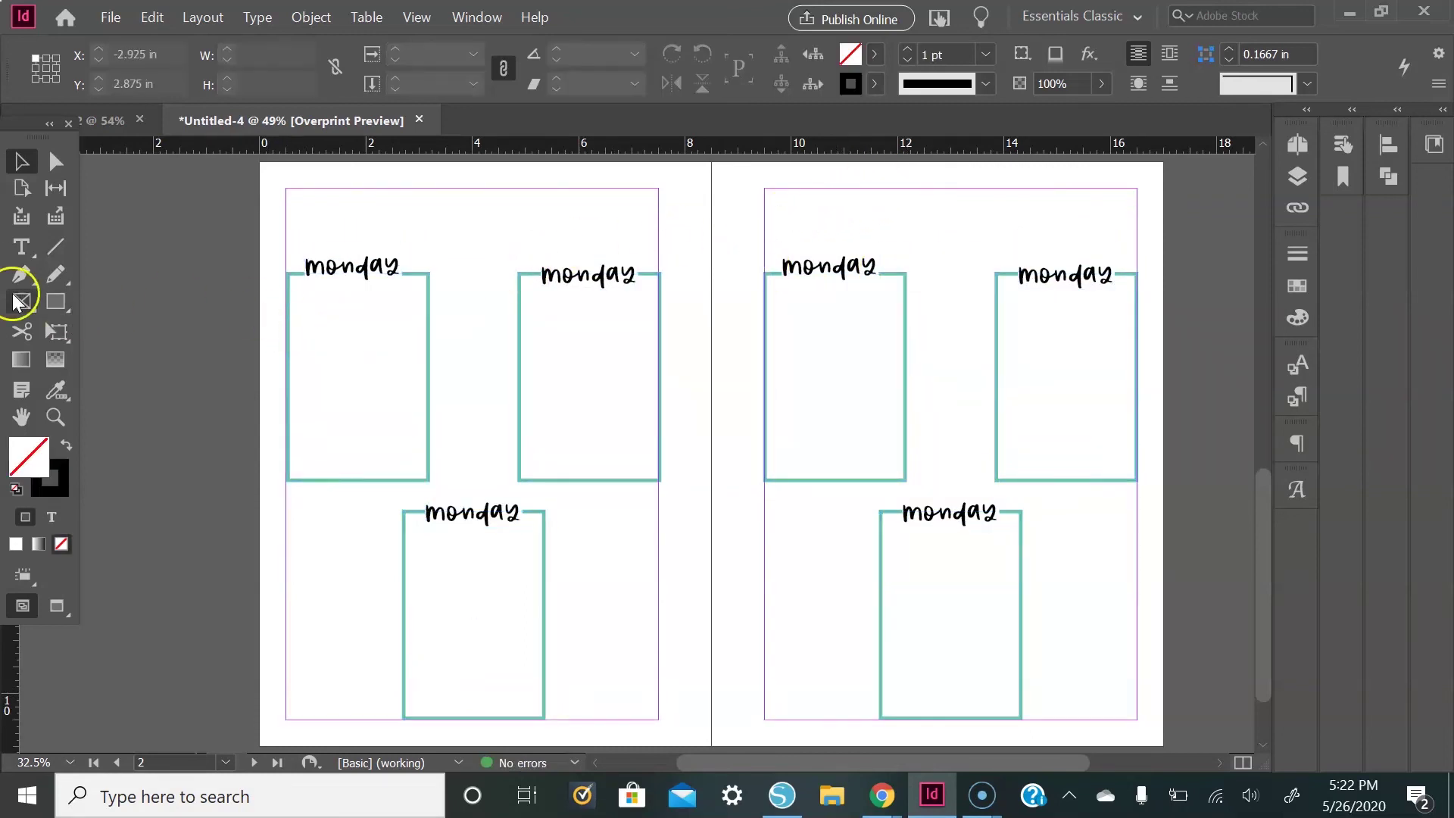
Copy the first rectangle up to the margin corner, shorten it to about 1.0722 in high, and widen it to the second rectangle's near edge
{"action": "left_click", "coordinate": [287, 342]}
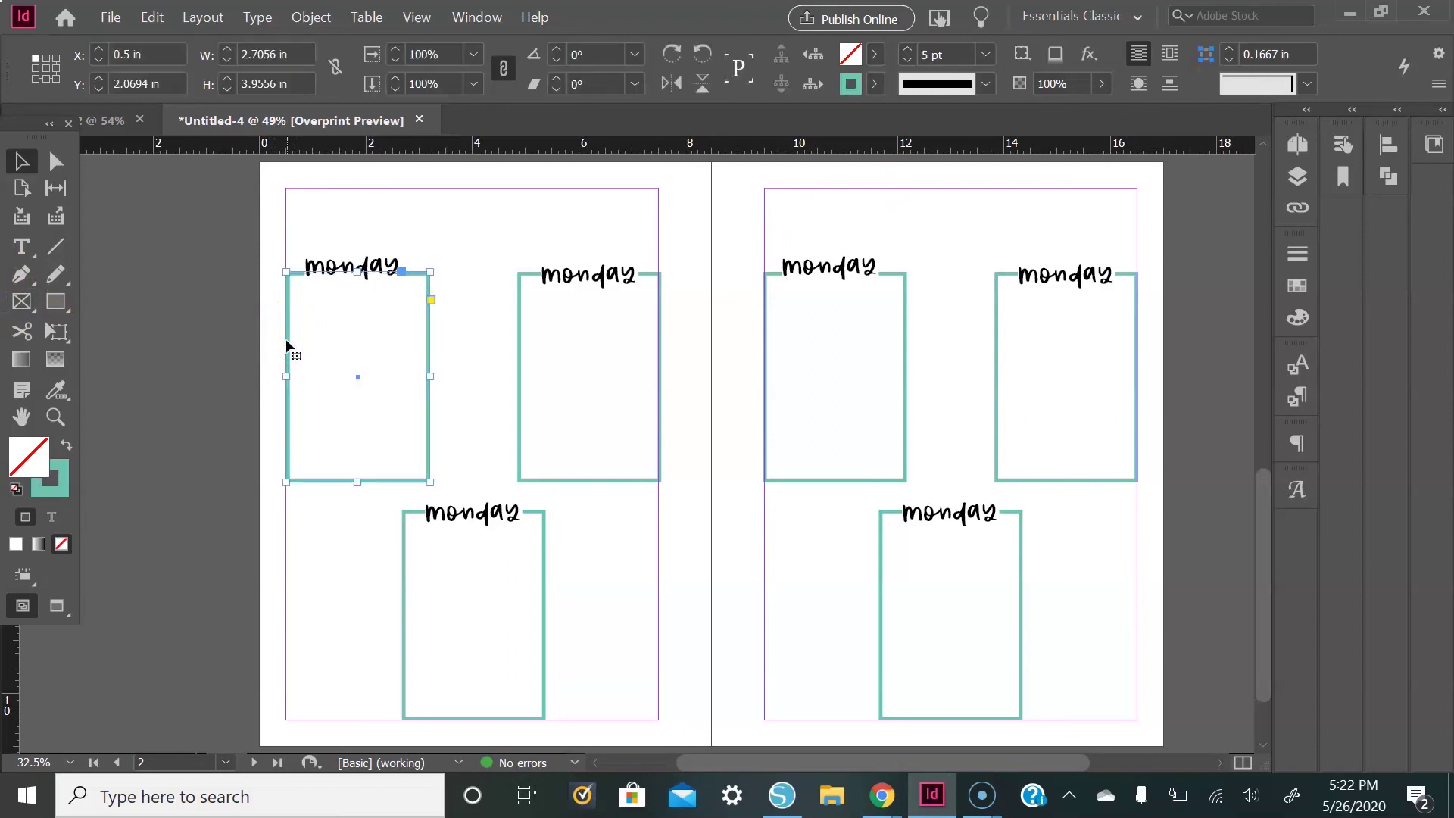
{"action": "left_click_drag", "start_coordinate": [286, 342], "coordinate": [291, 263]}
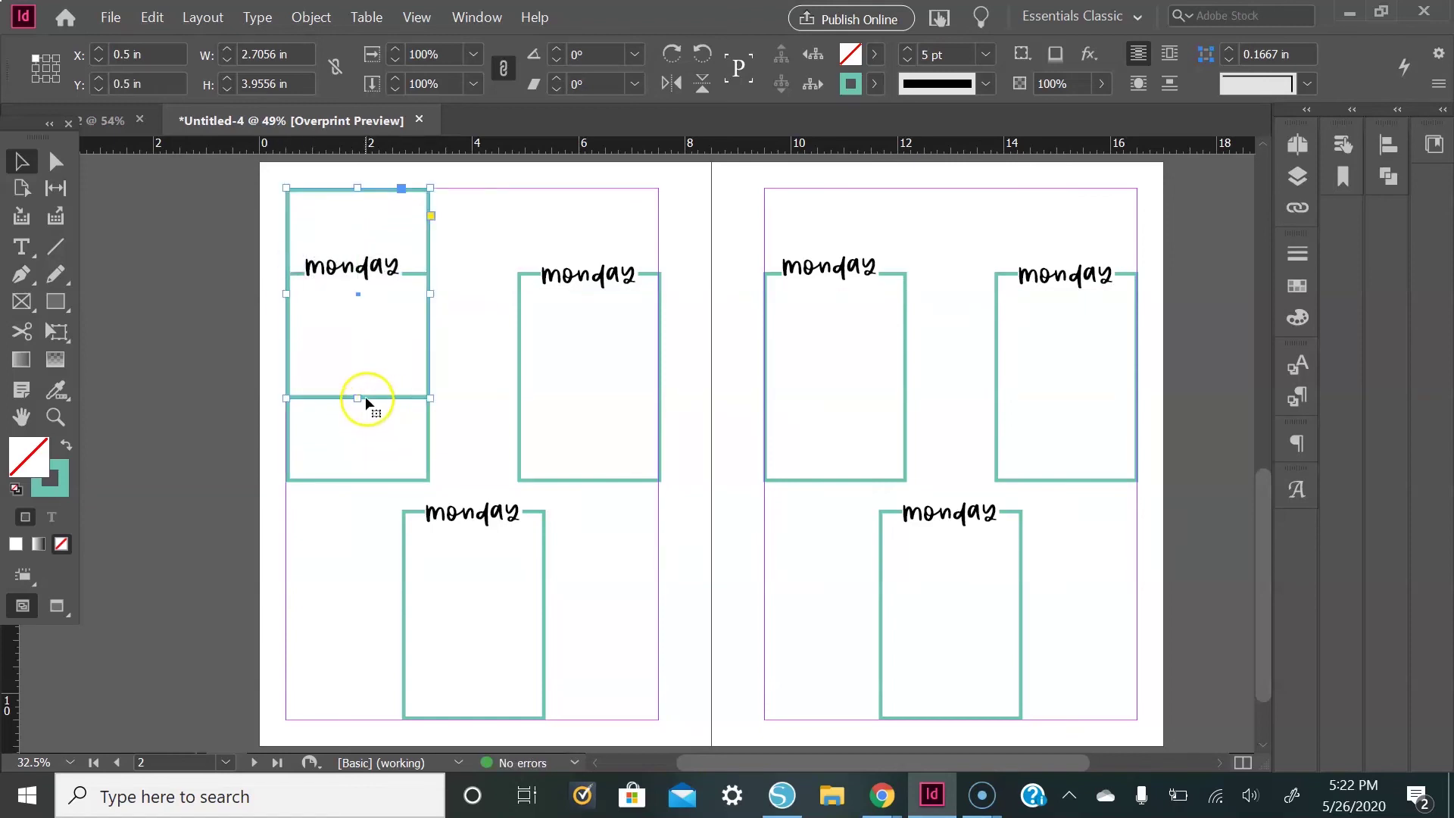
{"action": "left_click_drag", "start_coordinate": [357, 398], "coordinate": [357, 244]}
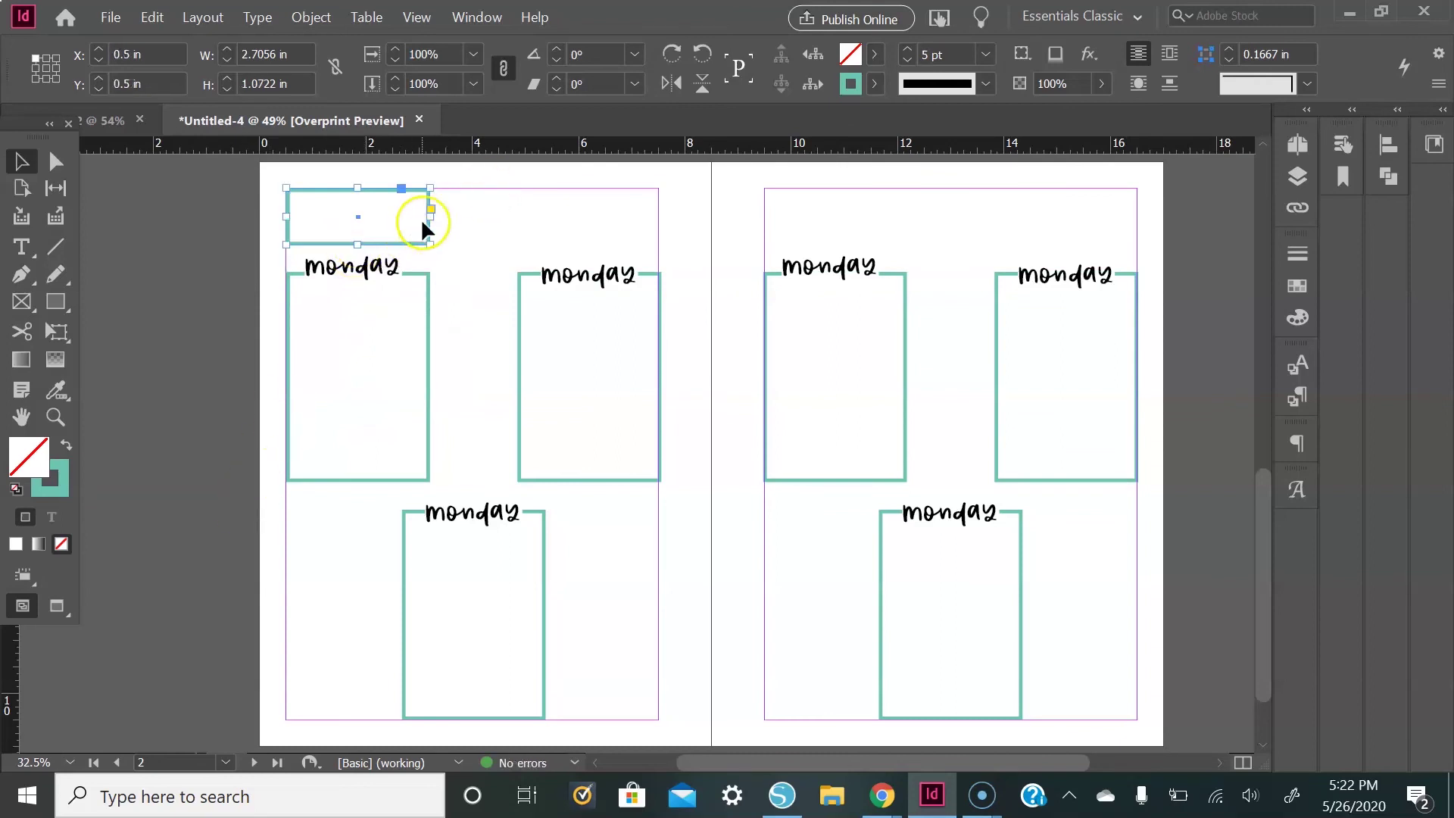
{"action": "left_click_drag", "start_coordinate": [431, 214], "coordinate": [518, 216]}
{"action": "left_click", "coordinate": [243, 260]}
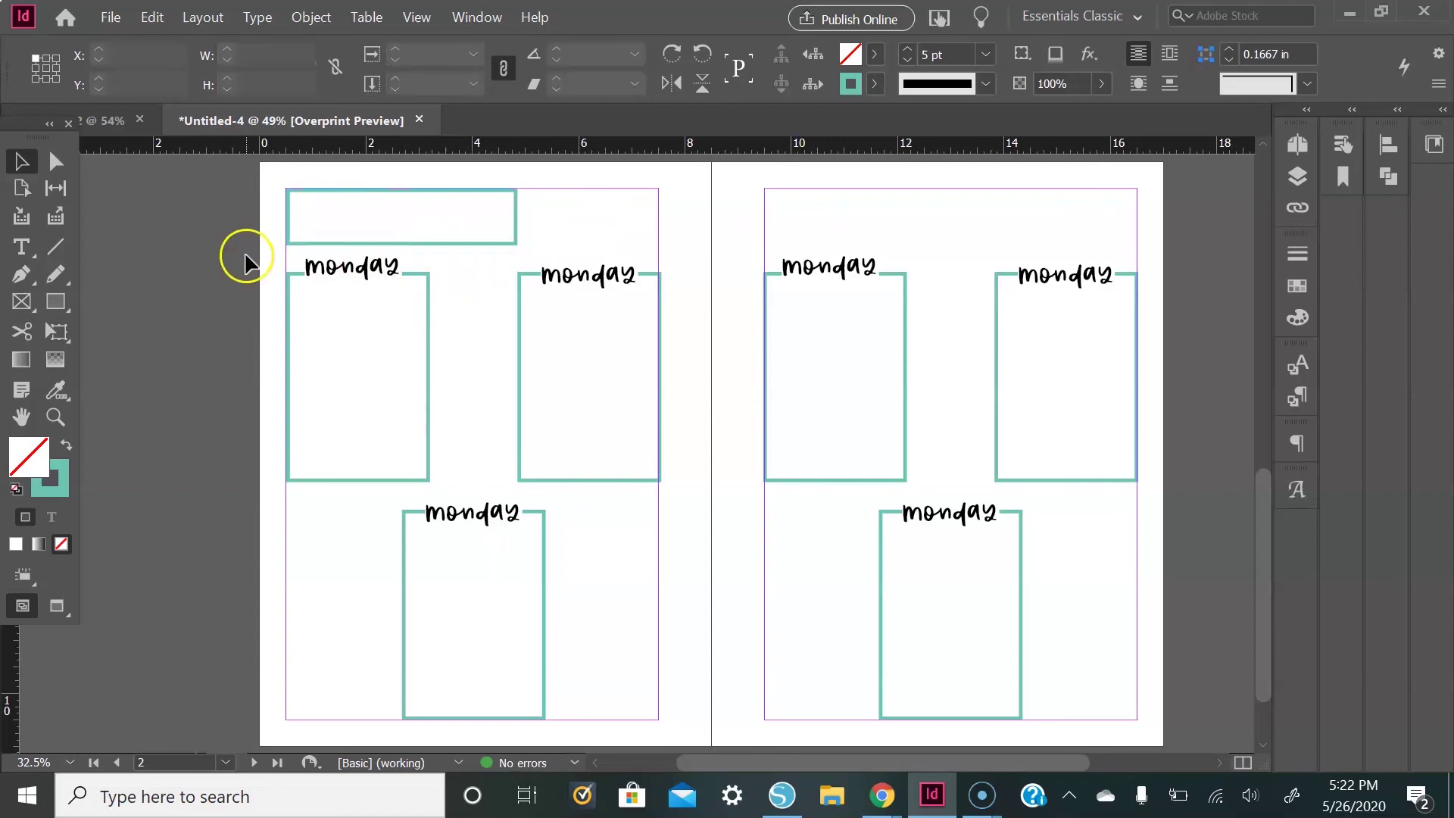
Copy the "monday" heading into the new header box, widen its frame to about 3.85 in, and change the text to "week of:"
{"action": "left_click", "coordinate": [350, 279]}
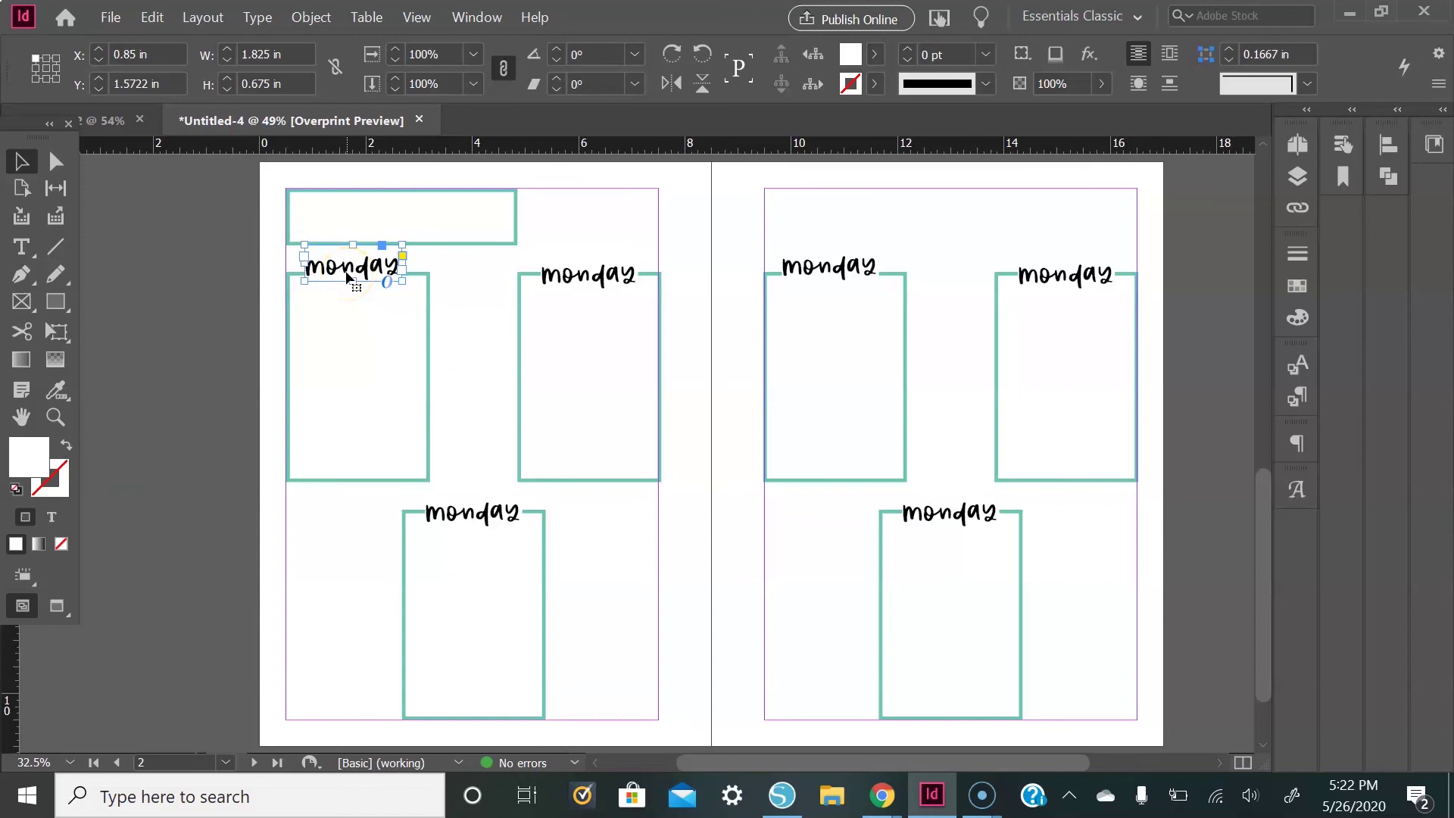
{"action": "left_click_drag", "start_coordinate": [350, 277], "coordinate": [503, 227]}
{"action": "double_click", "coordinate": [394, 221]}
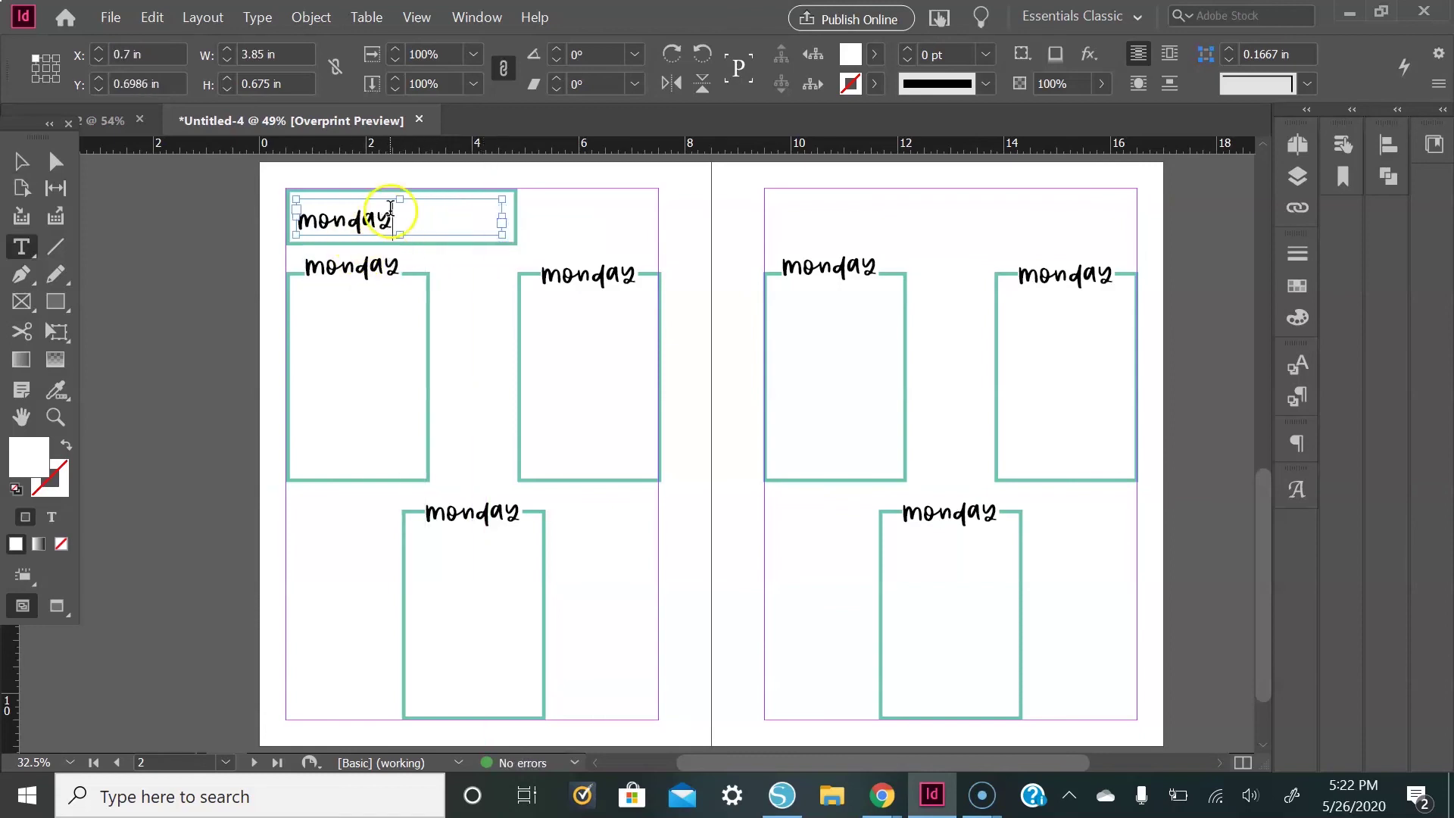
{"action": "key", "text": "ctrl+a"}
{"action": "type", "text": "week"}
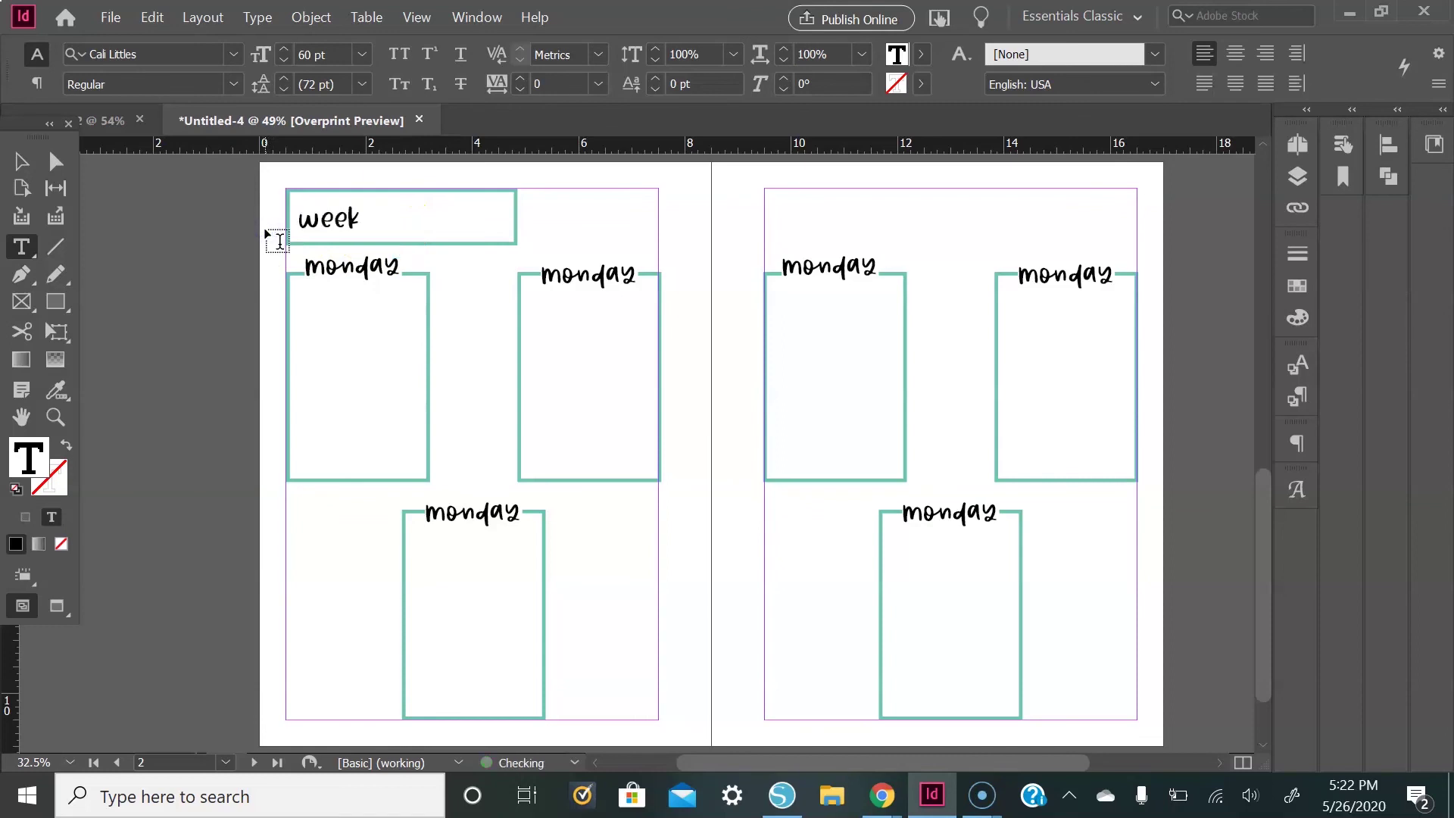
{"action": "type", "text": " of\""}
{"action": "key", "text": "BackSpace"}
{"action": "type", "text": ":"}
{"action": "key", "text": "Escape"}
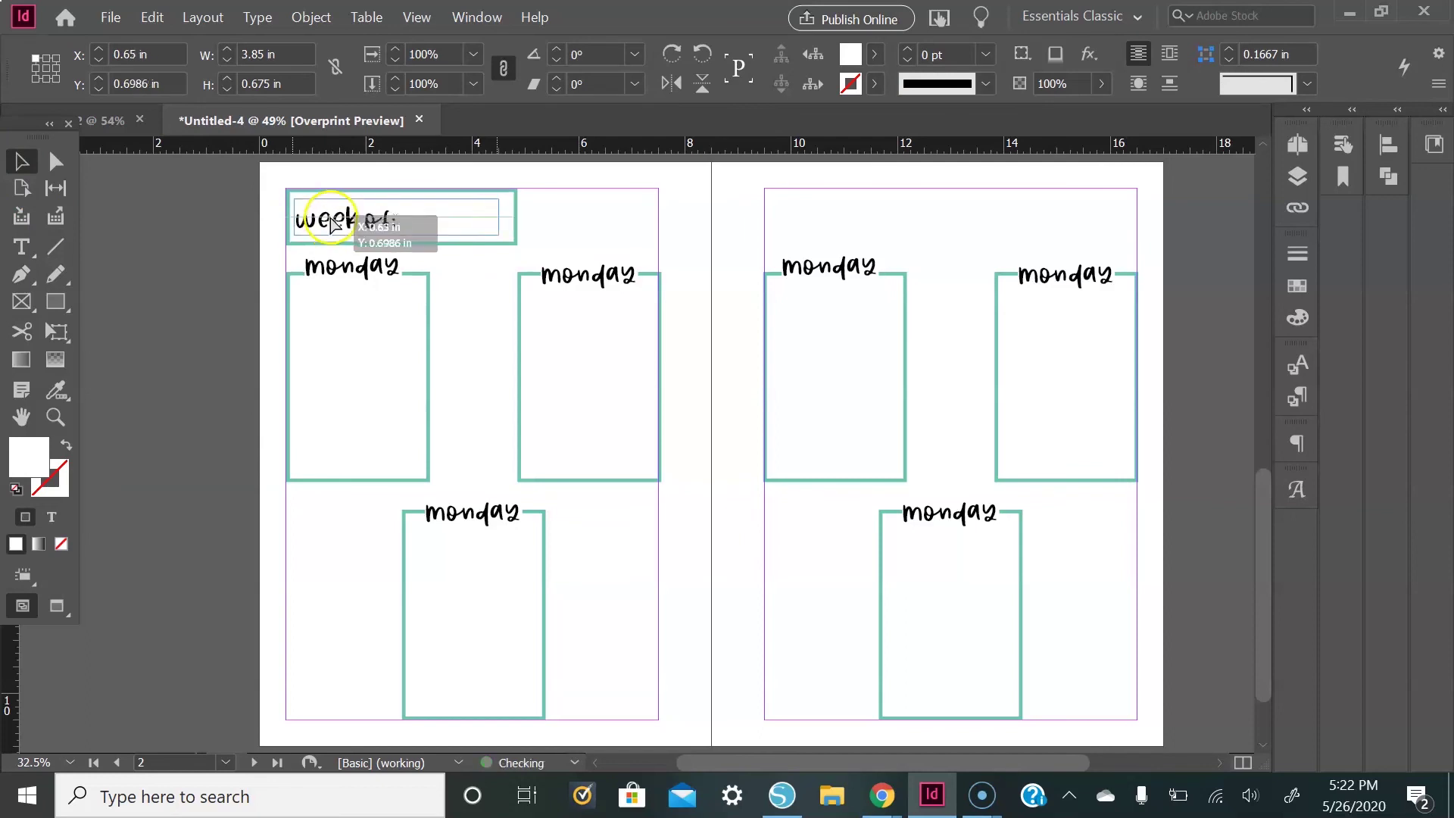
Nudge the "week of:" text frame slightly upward inside its header box and deselect it
{"action": "left_click", "coordinate": [271, 227]}
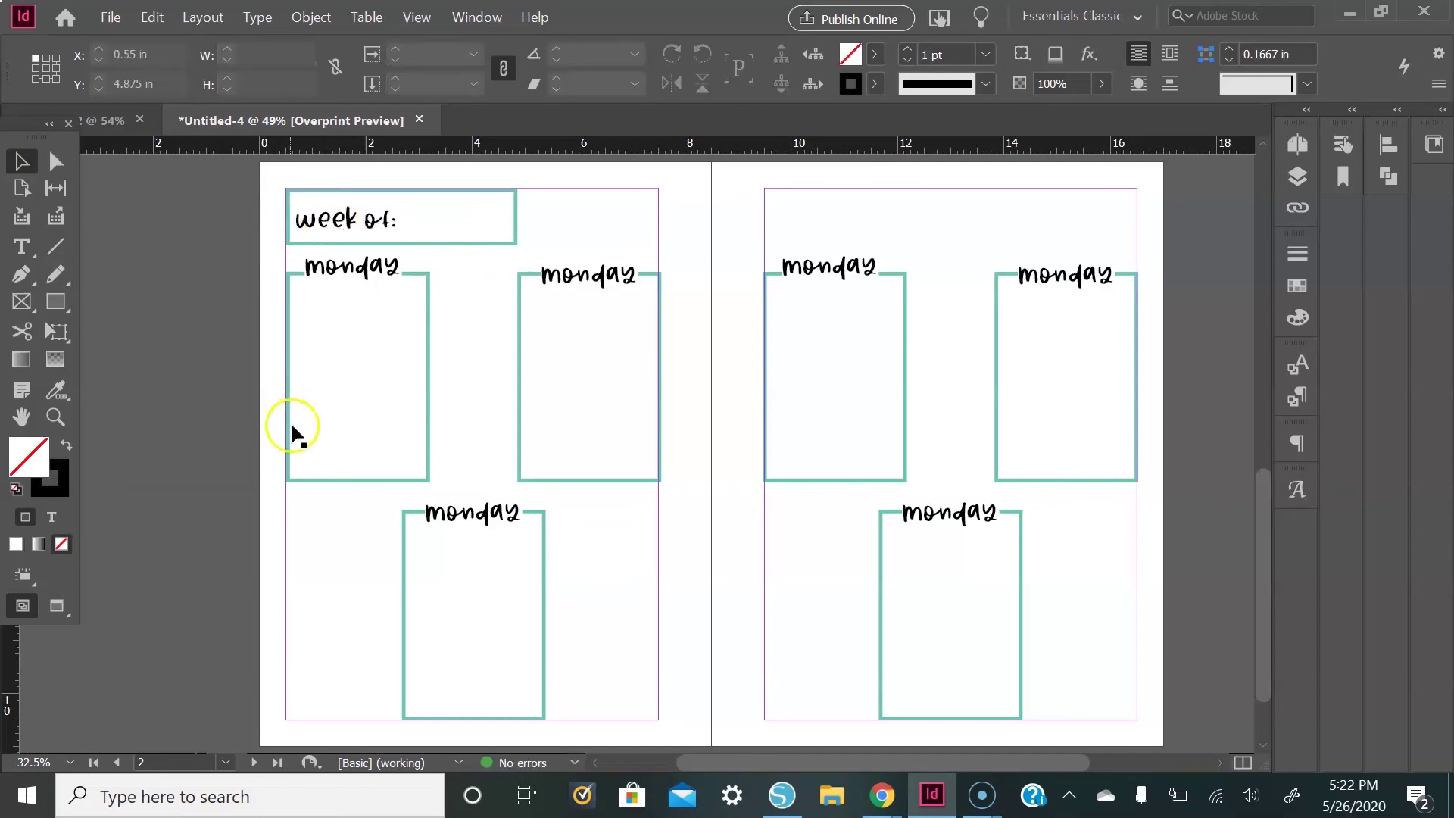
{"action": "left_click", "coordinate": [374, 227]}
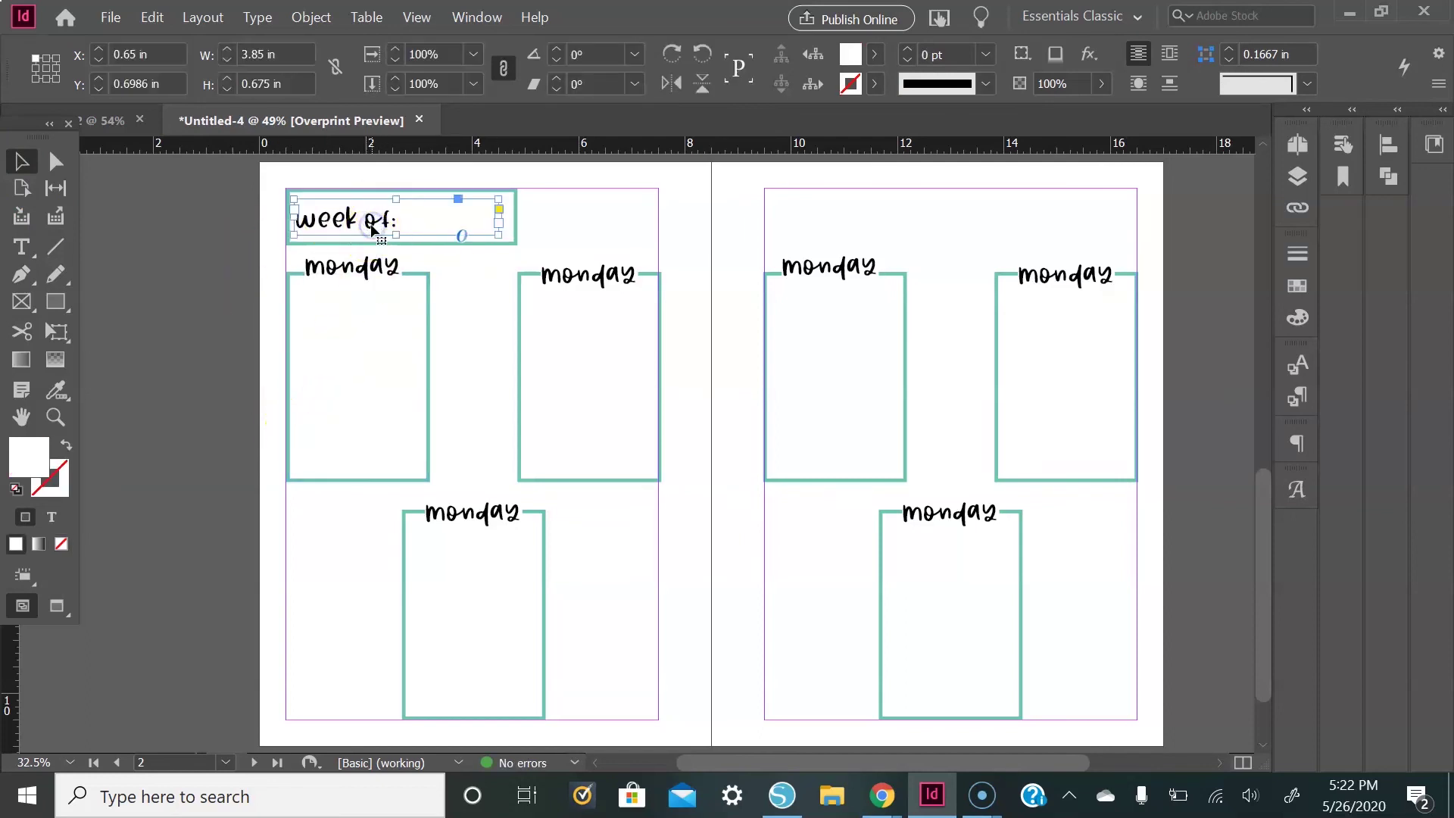
{"action": "left_click", "coordinate": [235, 312]}
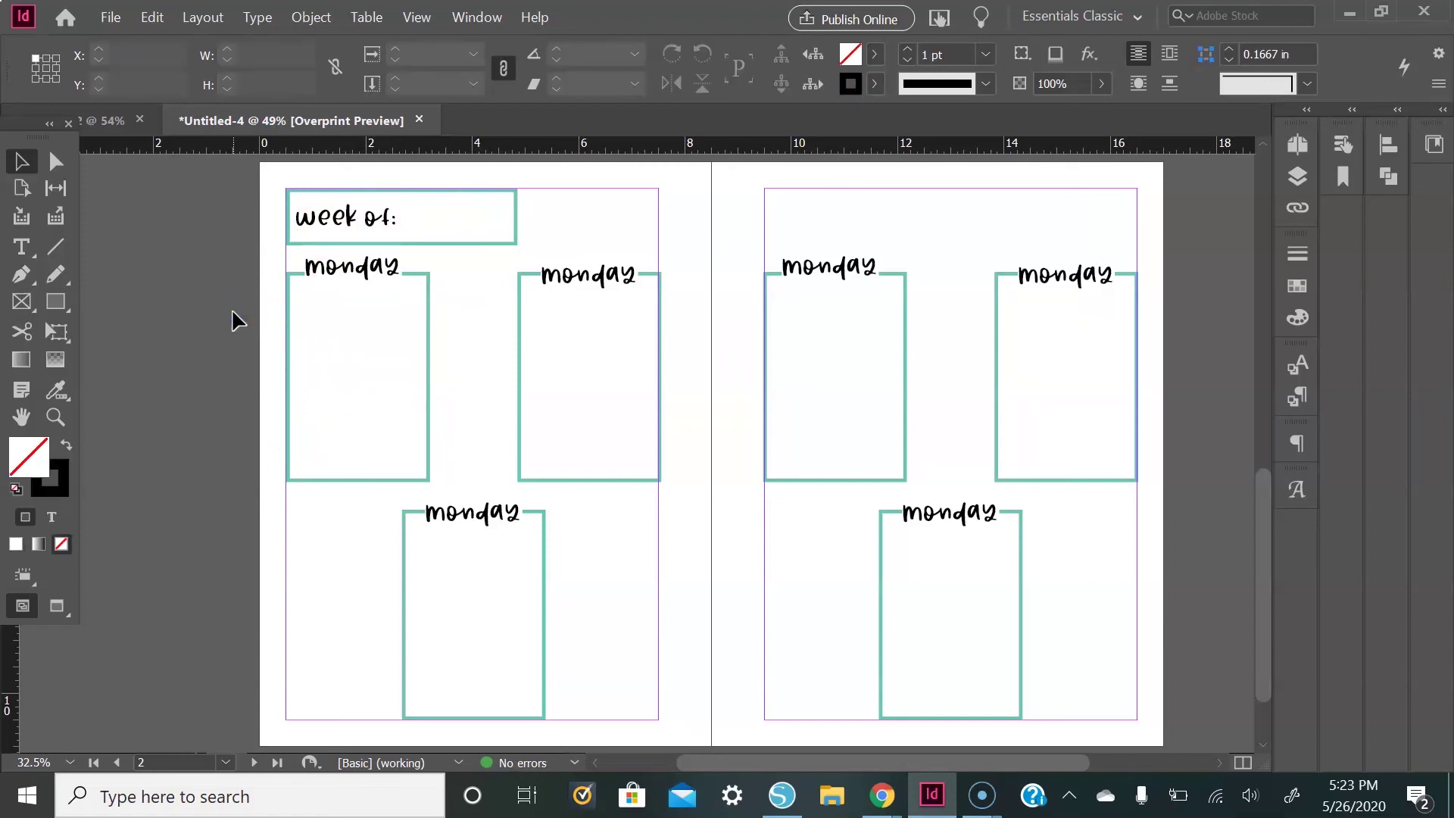
{"action": "left_click", "coordinate": [154, 283]}
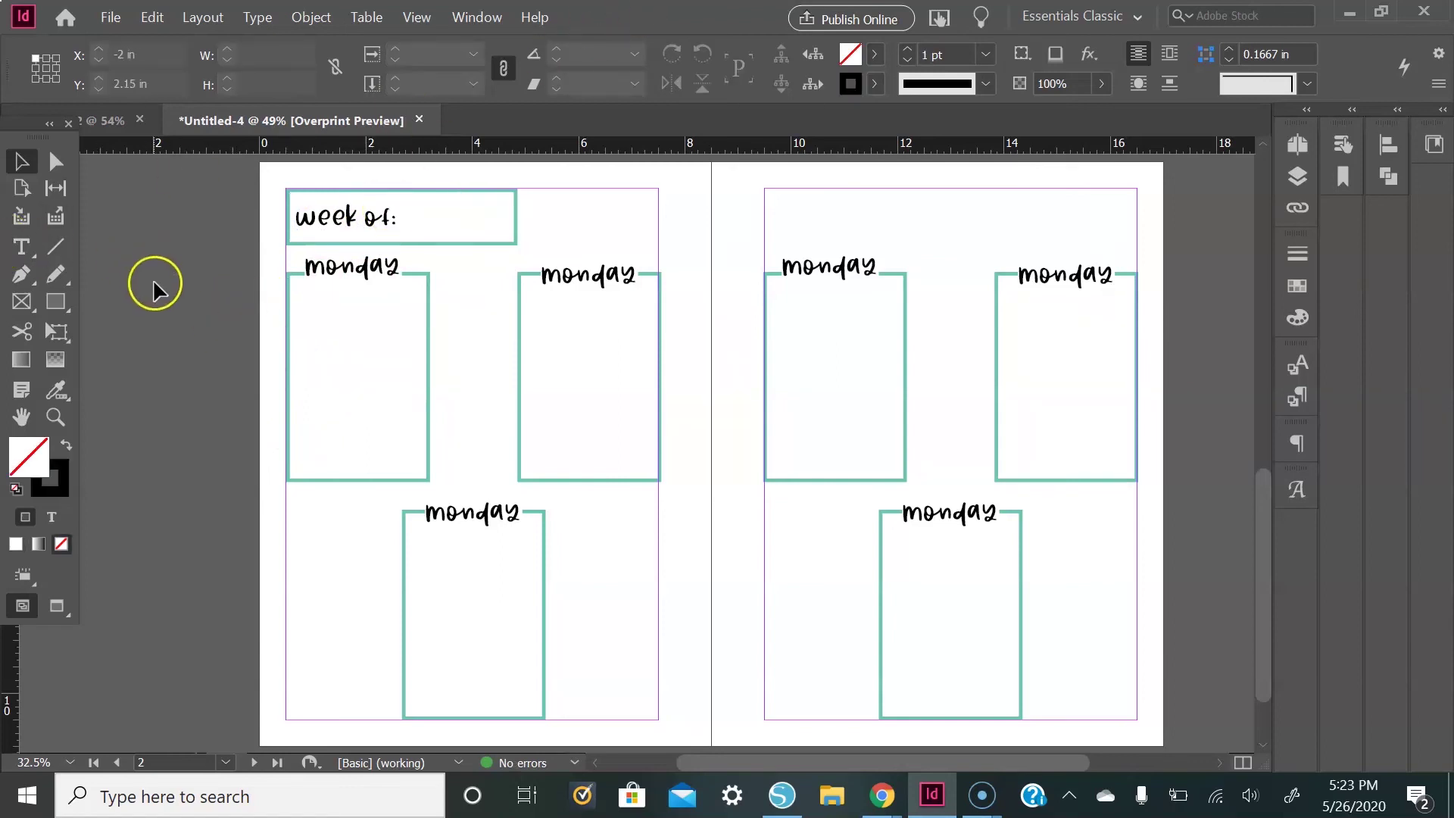
Draw a rectangle about 8.5 by 0.4944 in across the second page at the upper margin and set its stroke to [None]
{"action": "left_click", "coordinate": [55, 301]}
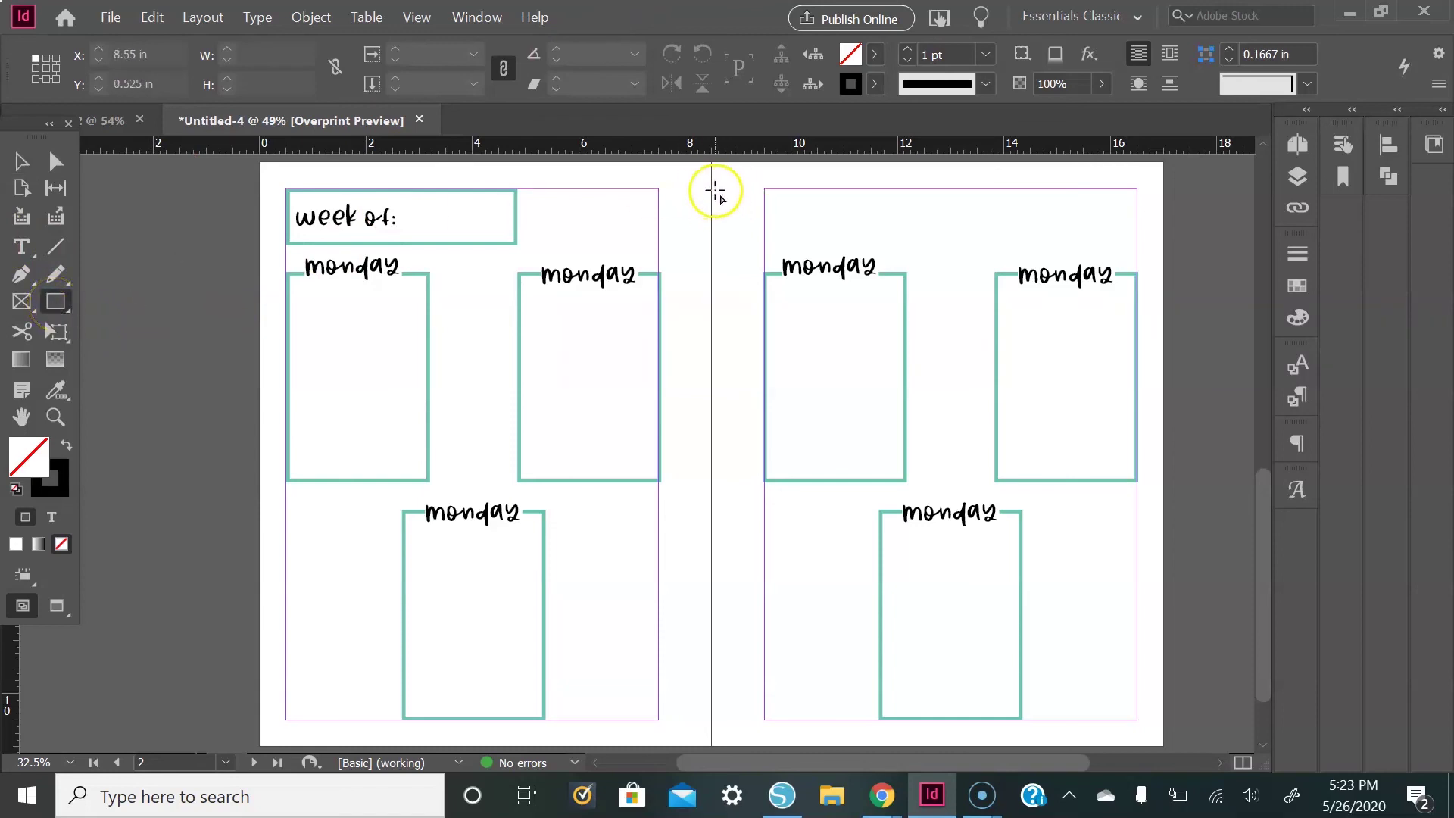
{"action": "left_click_drag", "start_coordinate": [709, 188], "coordinate": [1162, 215]}
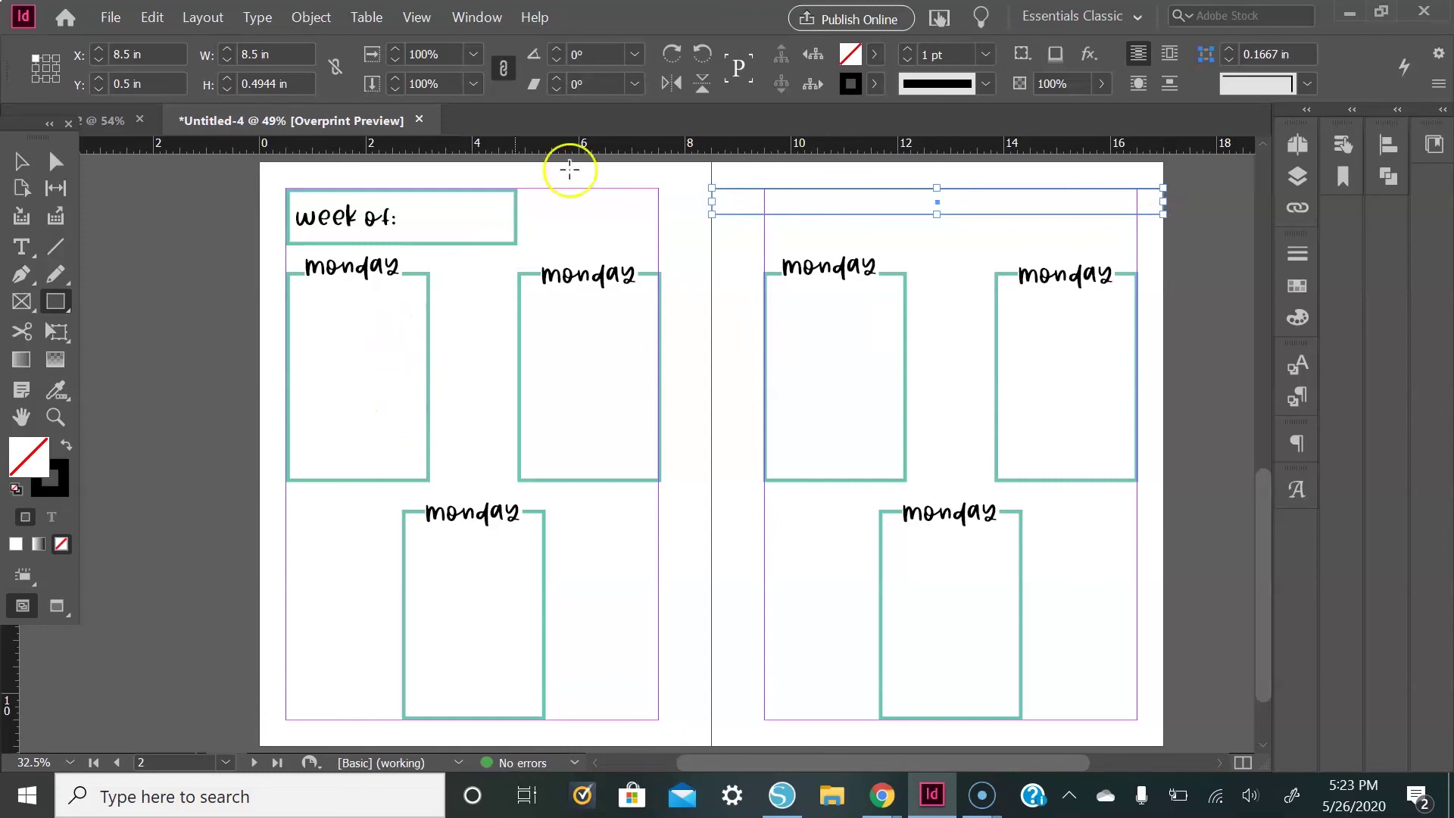
{"action": "left_click", "coordinate": [875, 83]}
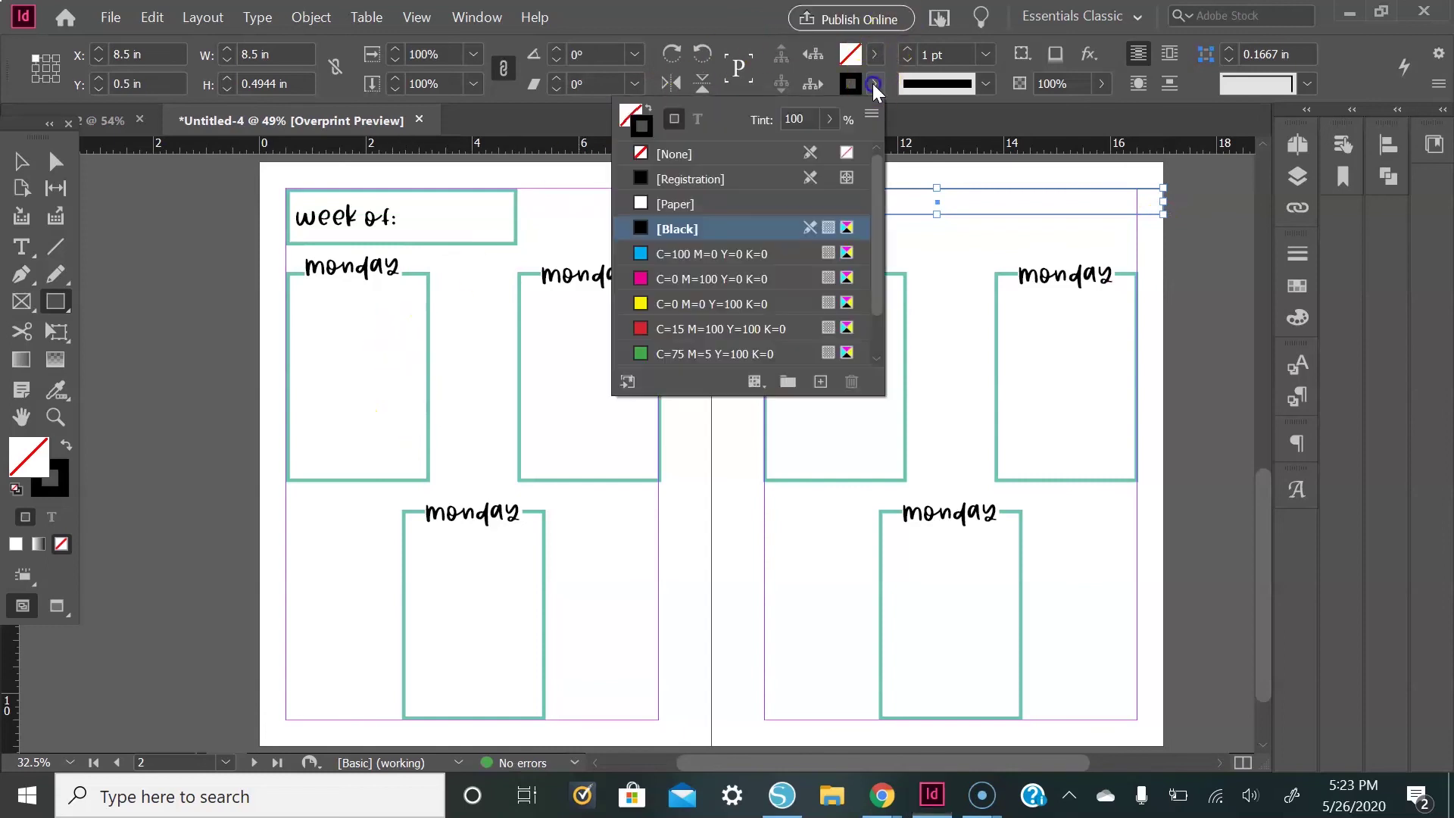
{"action": "left_click", "coordinate": [707, 154]}
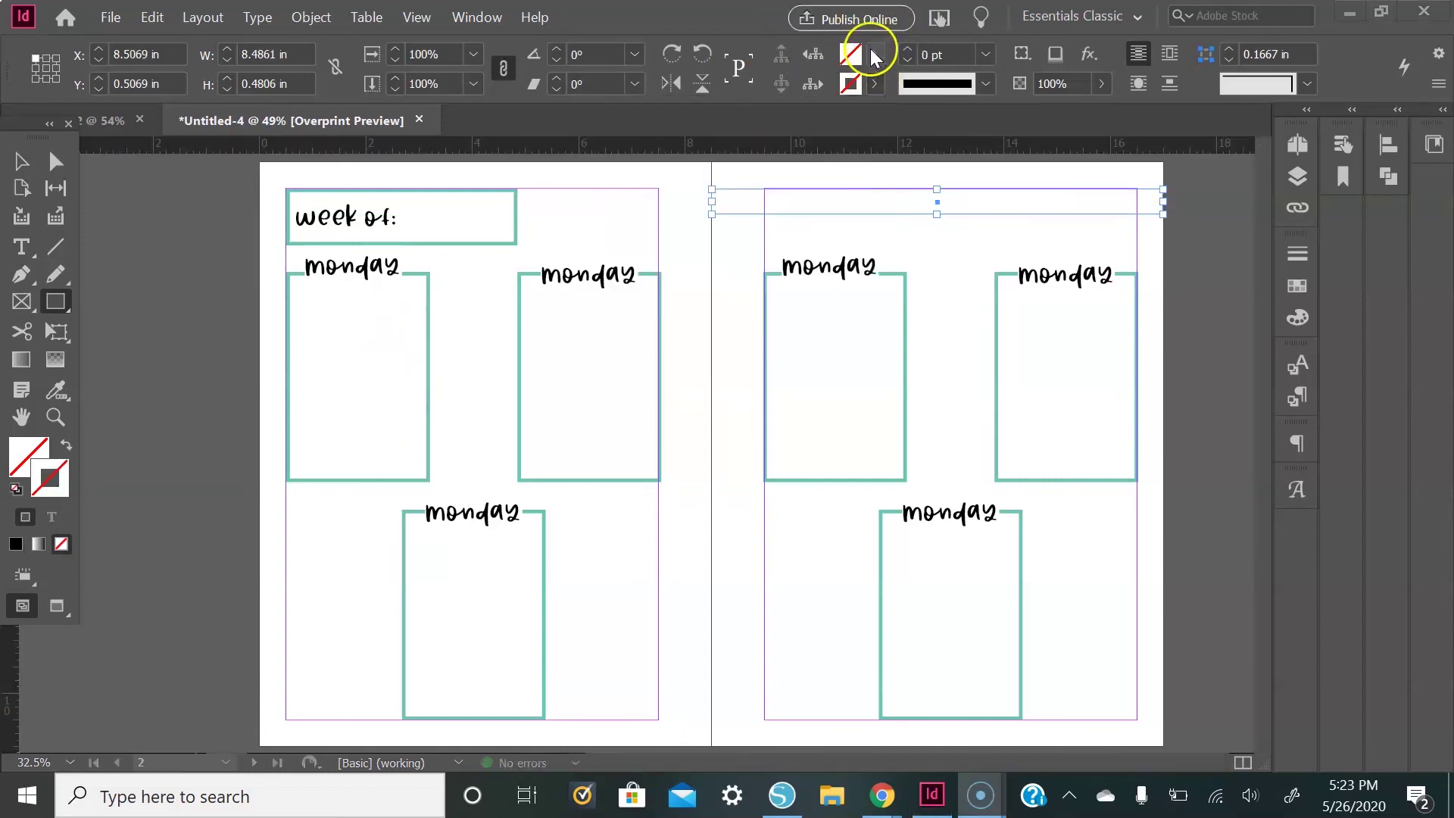
Fill the full-width strip on the second page with the saved turquoise swatch and switch to the Selection tool
{"action": "left_click", "coordinate": [875, 54]}
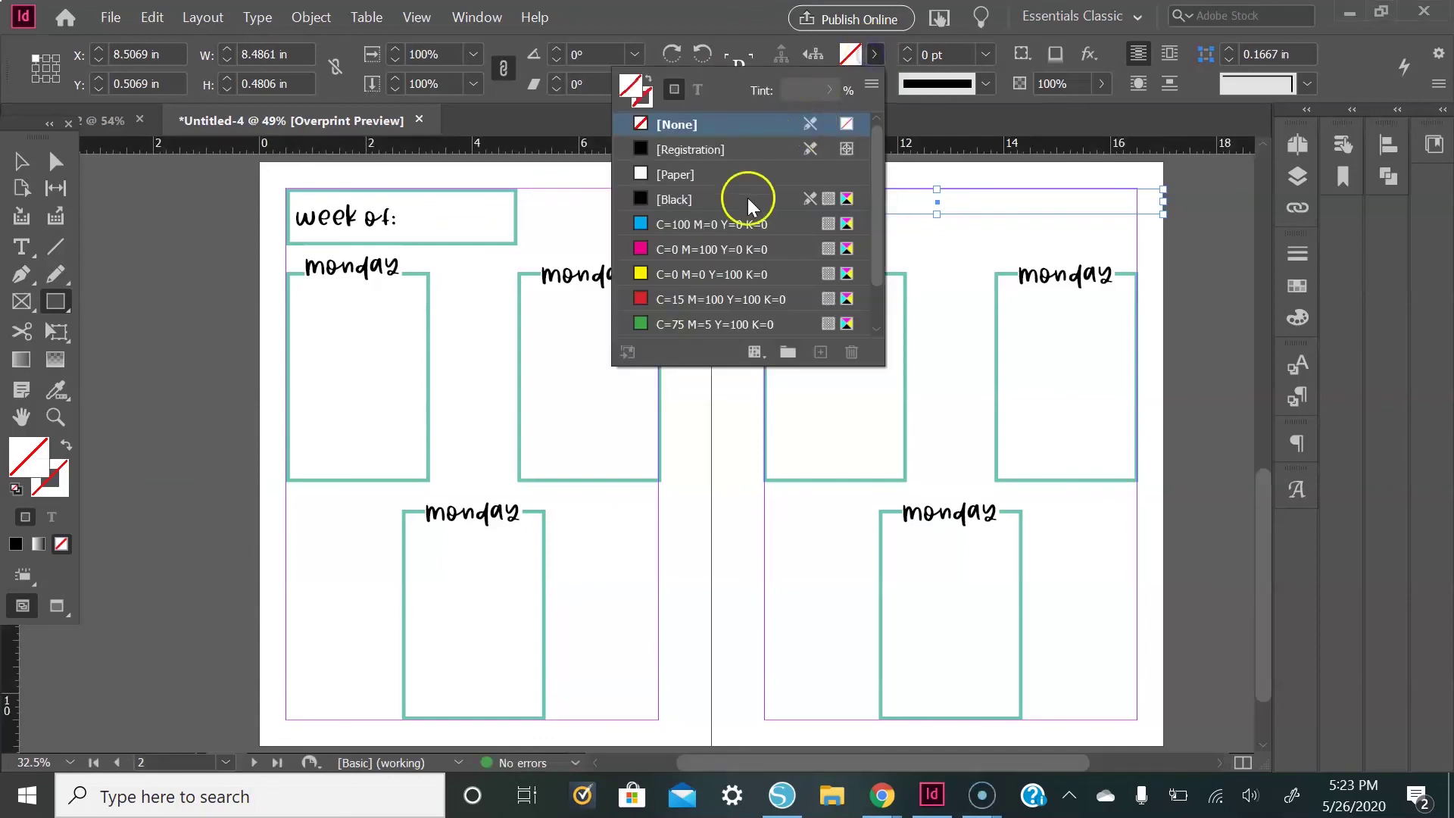
{"action": "scroll", "coordinate": [757, 190], "scroll_direction": "down", "scroll_amount": 1}
{"action": "left_click", "coordinate": [670, 324]}
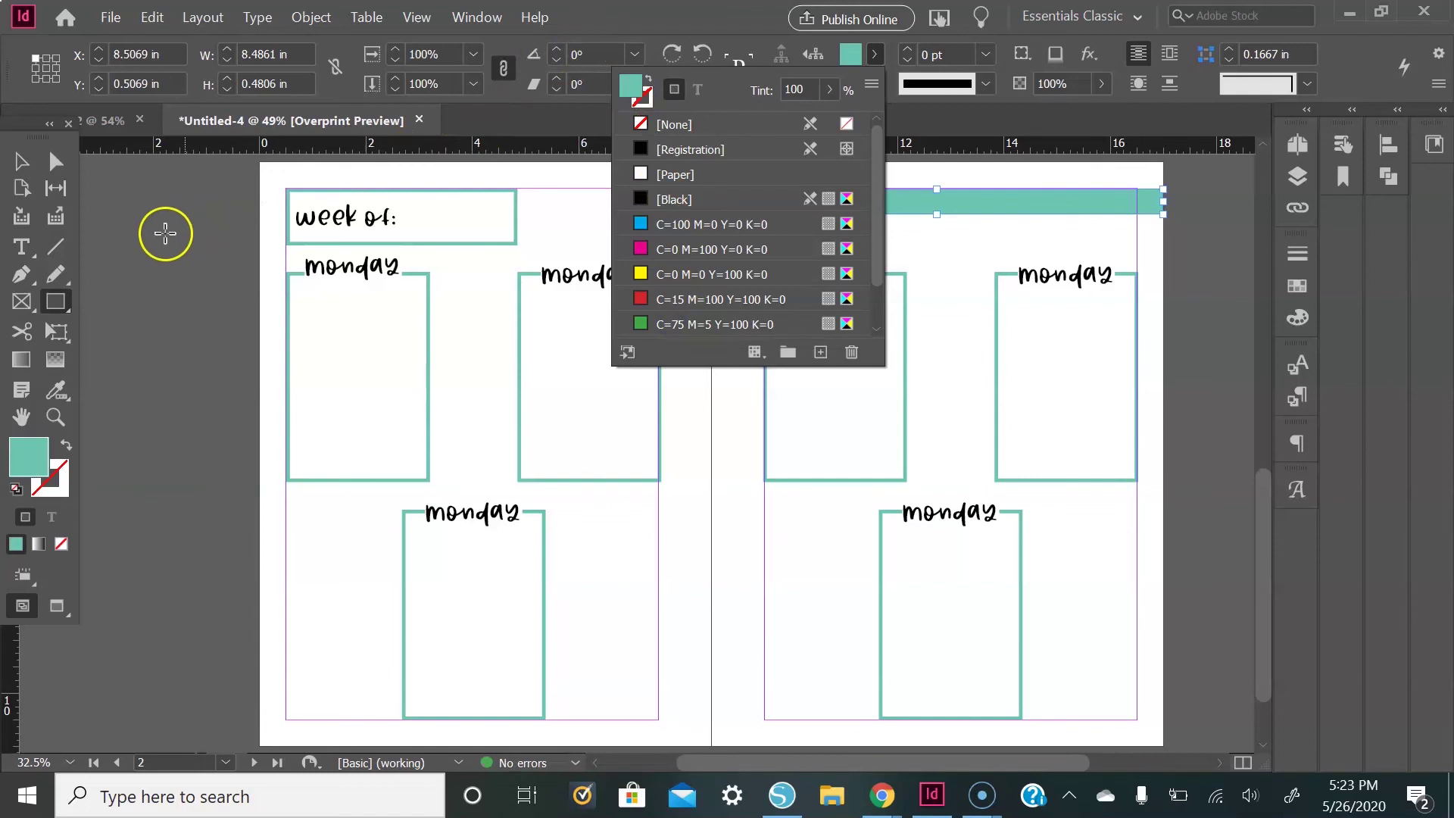
{"action": "left_click", "coordinate": [22, 161]}
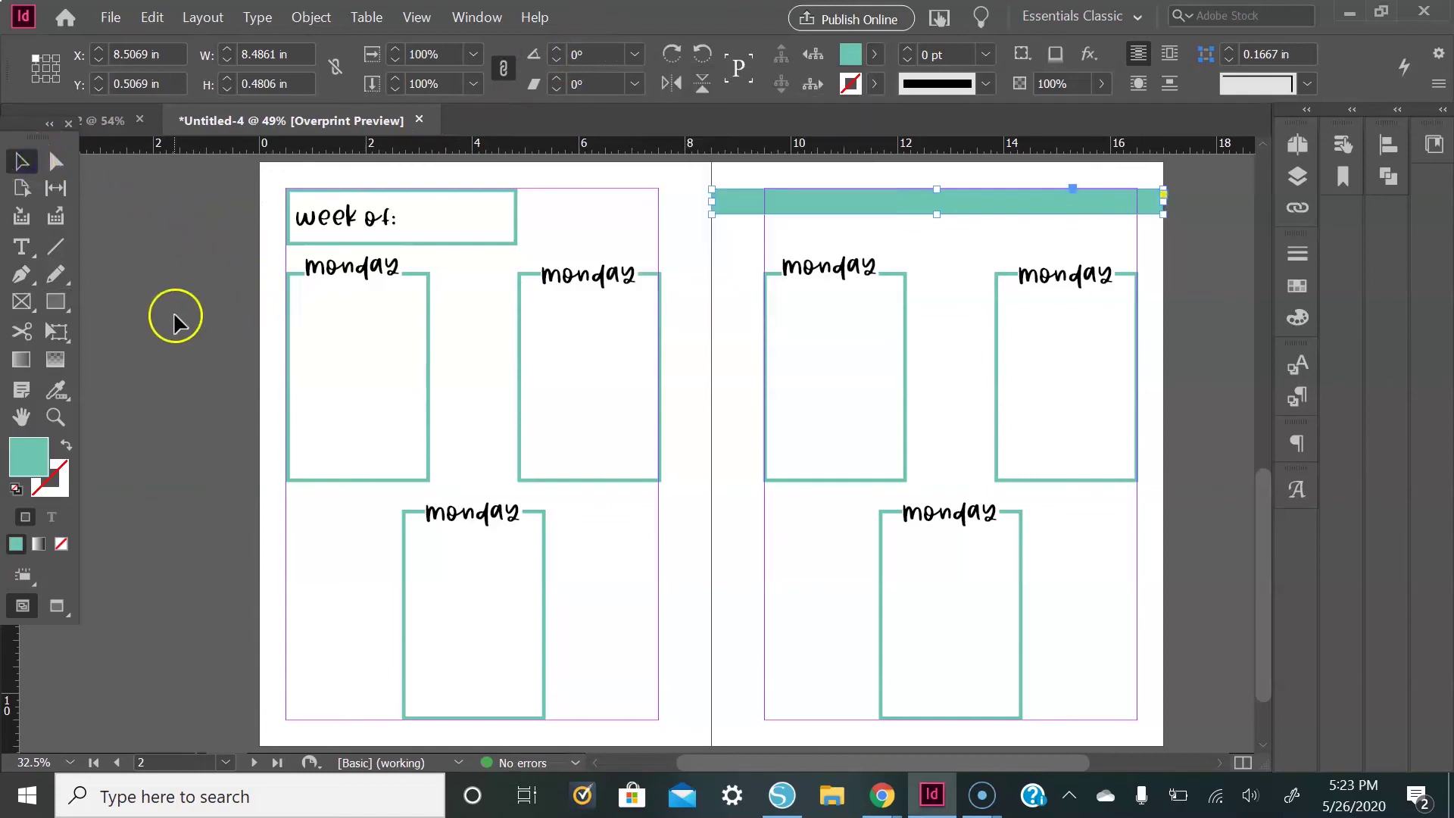
Move the second box's heading on the first page level with the "monday" heading and change its text to "Tuesday"
{"action": "left_click", "coordinate": [184, 424]}
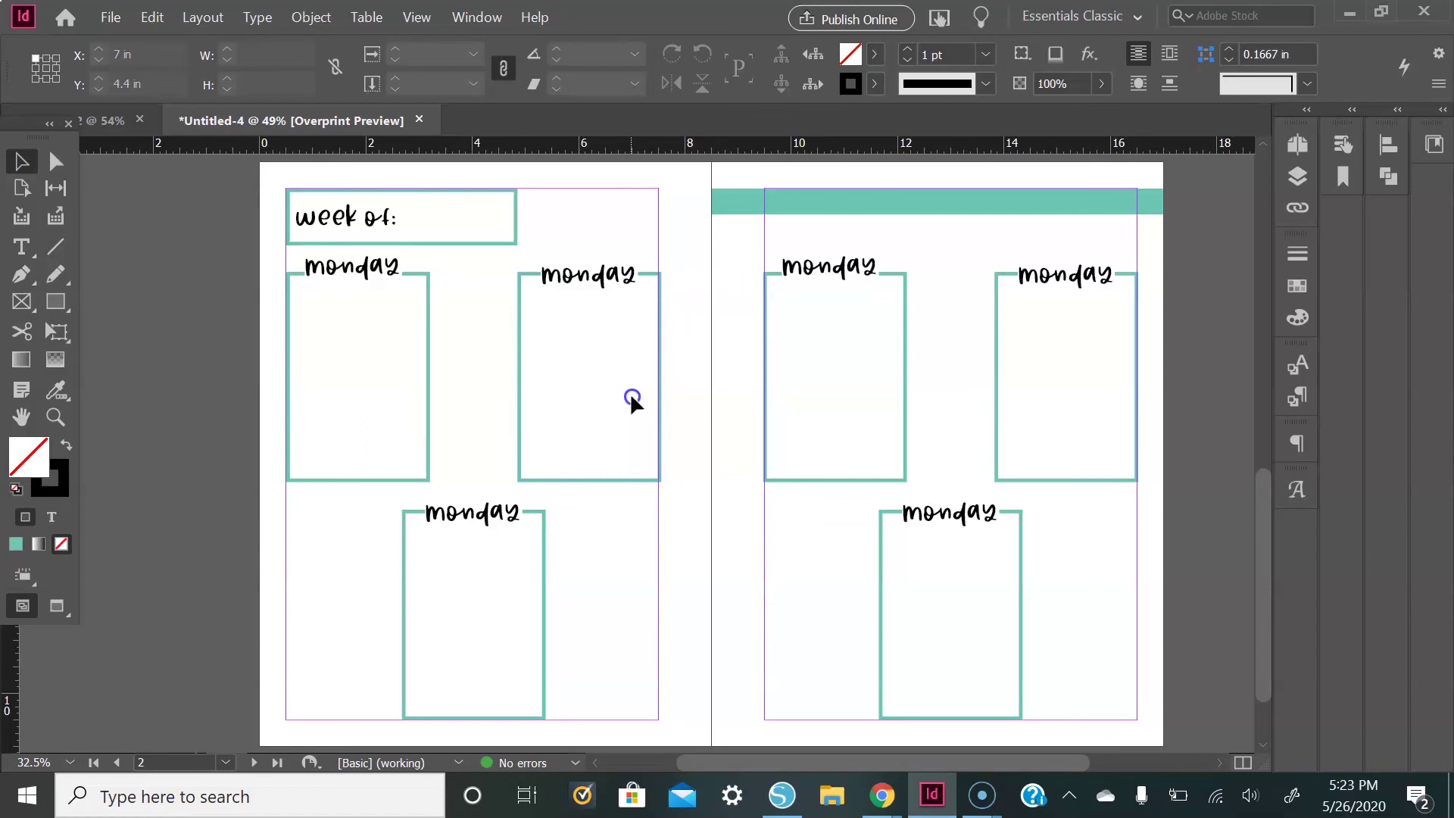
{"action": "left_click", "coordinate": [596, 277]}
{"action": "left_click_drag", "start_coordinate": [599, 288], "coordinate": [594, 280]}
{"action": "double_click", "coordinate": [583, 277]}
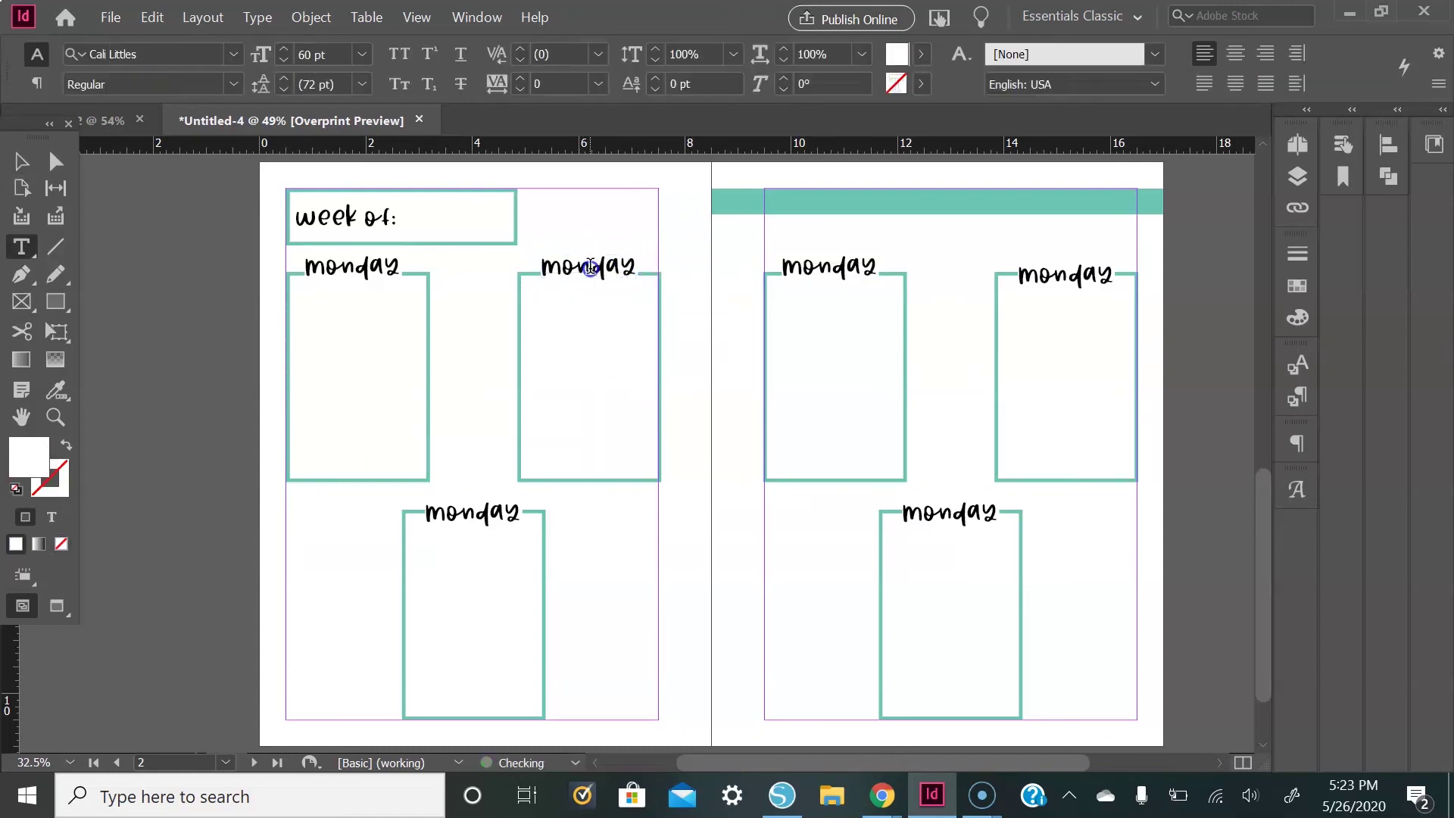
{"action": "key", "text": "BackSpace"}
{"action": "key", "text": "BackSpace"}
{"action": "type", "text": "Tues"}
{"action": "key", "text": "Delete"}
{"action": "key", "text": "Delete"}
{"action": "key", "text": "Delete"}
{"action": "type", "text": "."}
Widen the "Tuesday" text frame to about 1.96 in and centre it over its box
{"action": "left_click", "coordinate": [22, 162]}
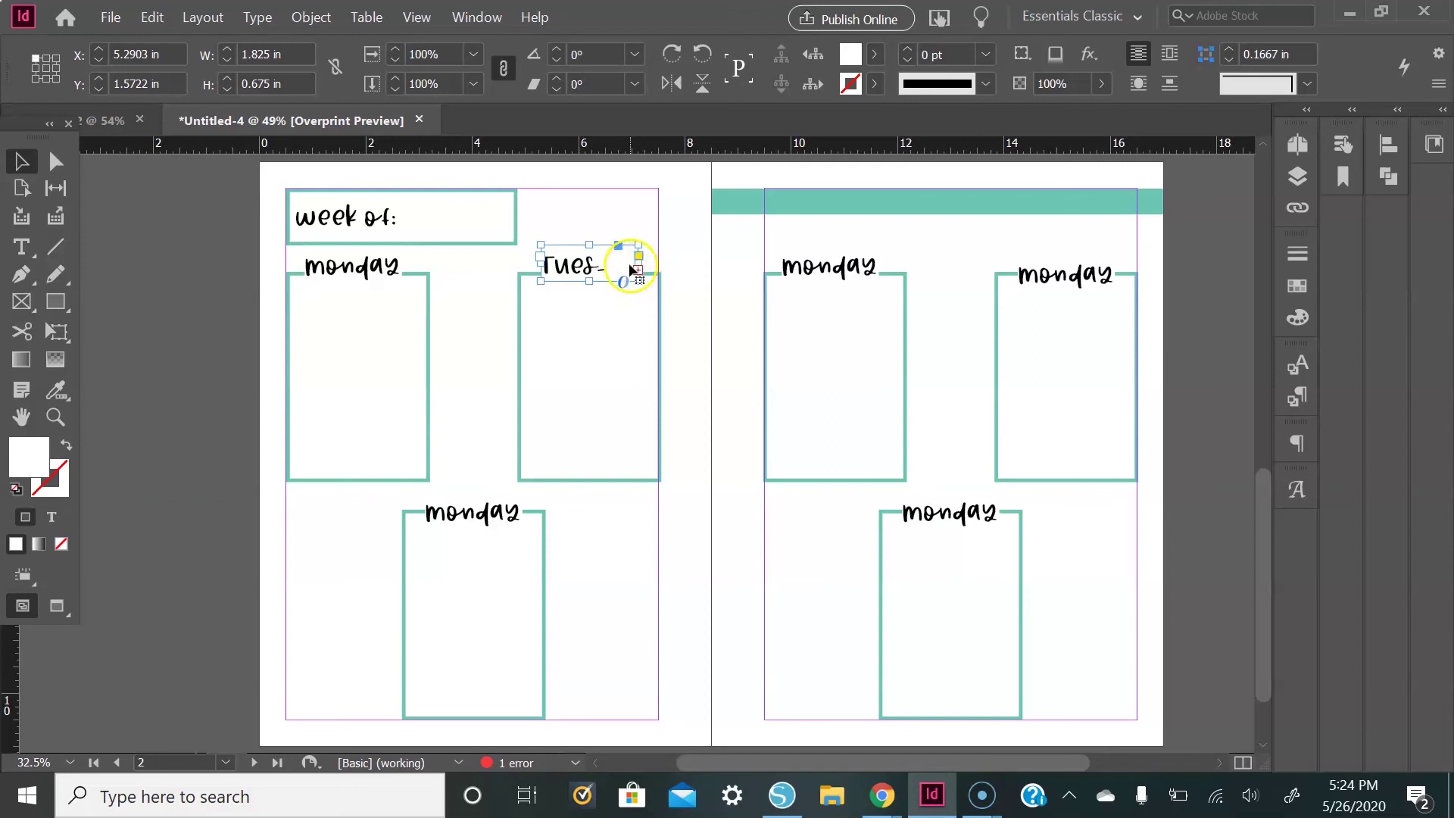
{"action": "mouse_move", "coordinate": [636, 262]}
{"action": "left_mouse_down"}
{"action": "mouse_move", "coordinate": [658, 263]}
{"action": "mouse_move", "coordinate": [646, 263]}
{"action": "left_mouse_up"}
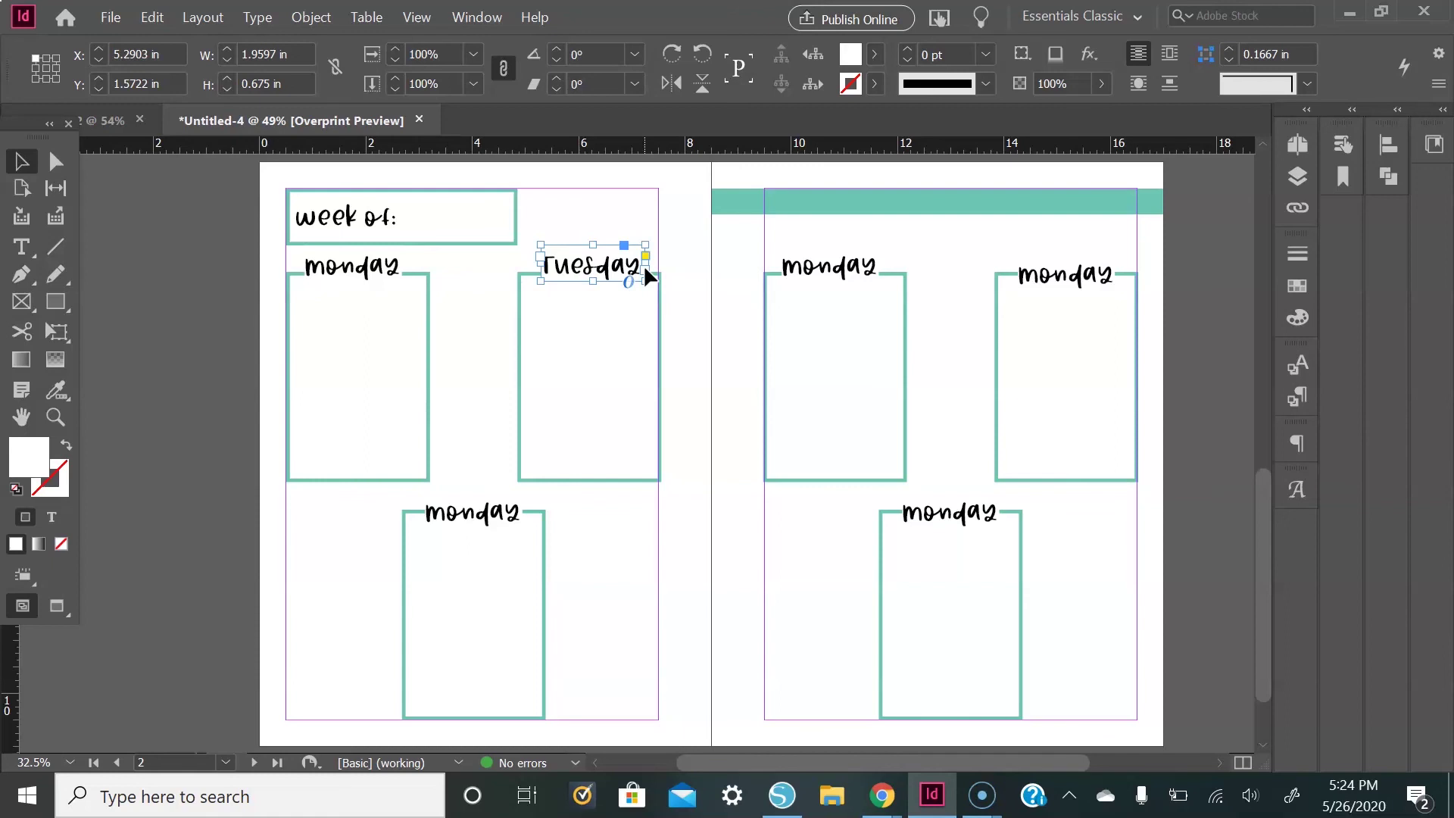
{"action": "left_click_drag", "start_coordinate": [581, 276], "coordinate": [581, 266]}
Widen the heading frame of the first page's lower box and change its text to "wednesday" in a smaller font size
{"action": "scroll", "coordinate": [473, 493], "scroll_direction": "down", "scroll_amount": 2}
{"action": "double_click", "coordinate": [485, 424]}
{"action": "left_click_drag", "start_coordinate": [485, 425], "coordinate": [421, 422]}
{"action": "type", "text": "we"}
{"action": "key", "text": "ctrl+a"}
{"action": "key", "text": "BackSpace"}
{"action": "left_click", "coordinate": [22, 161]}
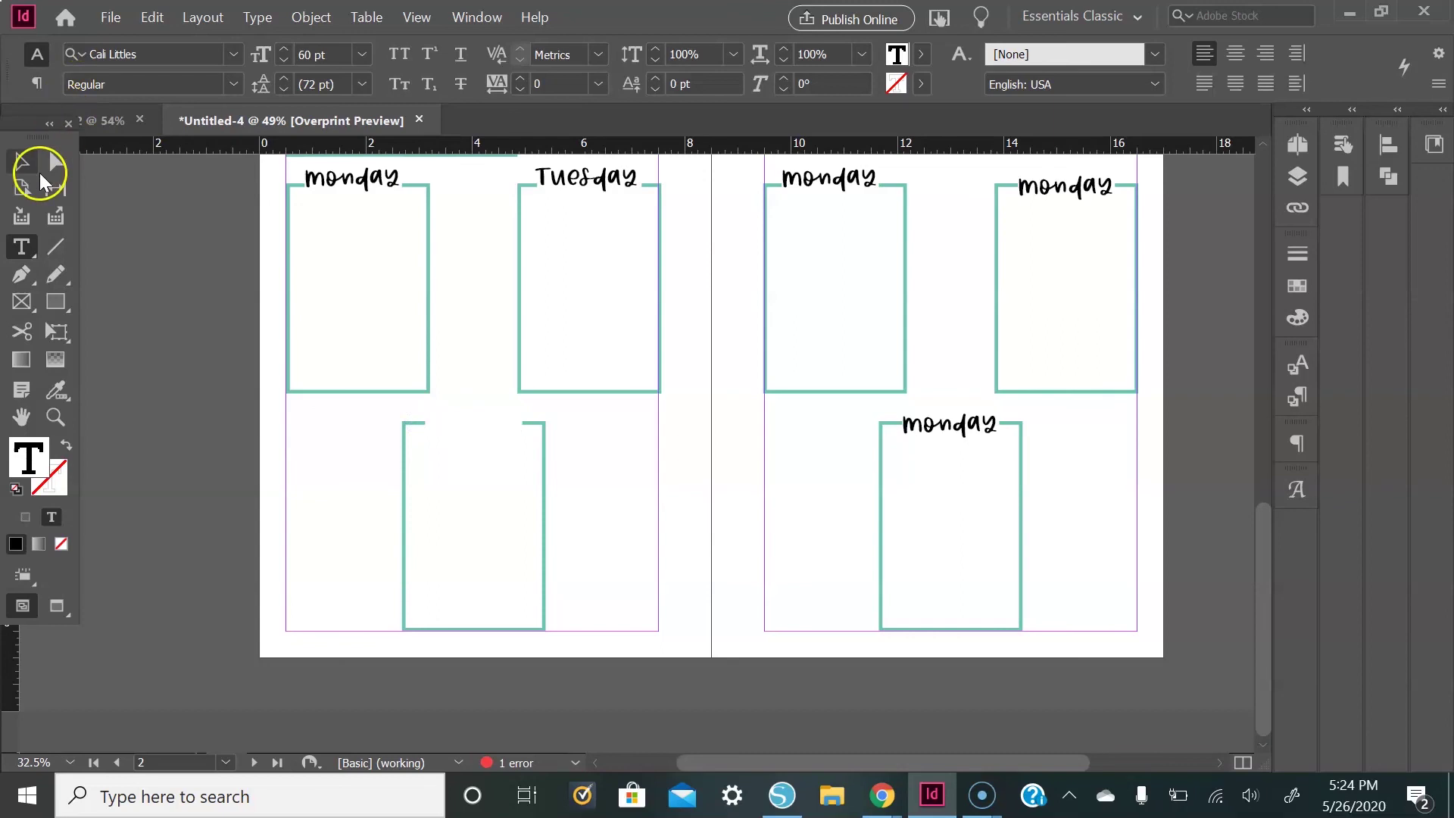
{"action": "left_click_drag", "start_coordinate": [523, 412], "coordinate": [378, 437]}
{"action": "double_click", "coordinate": [491, 426]}
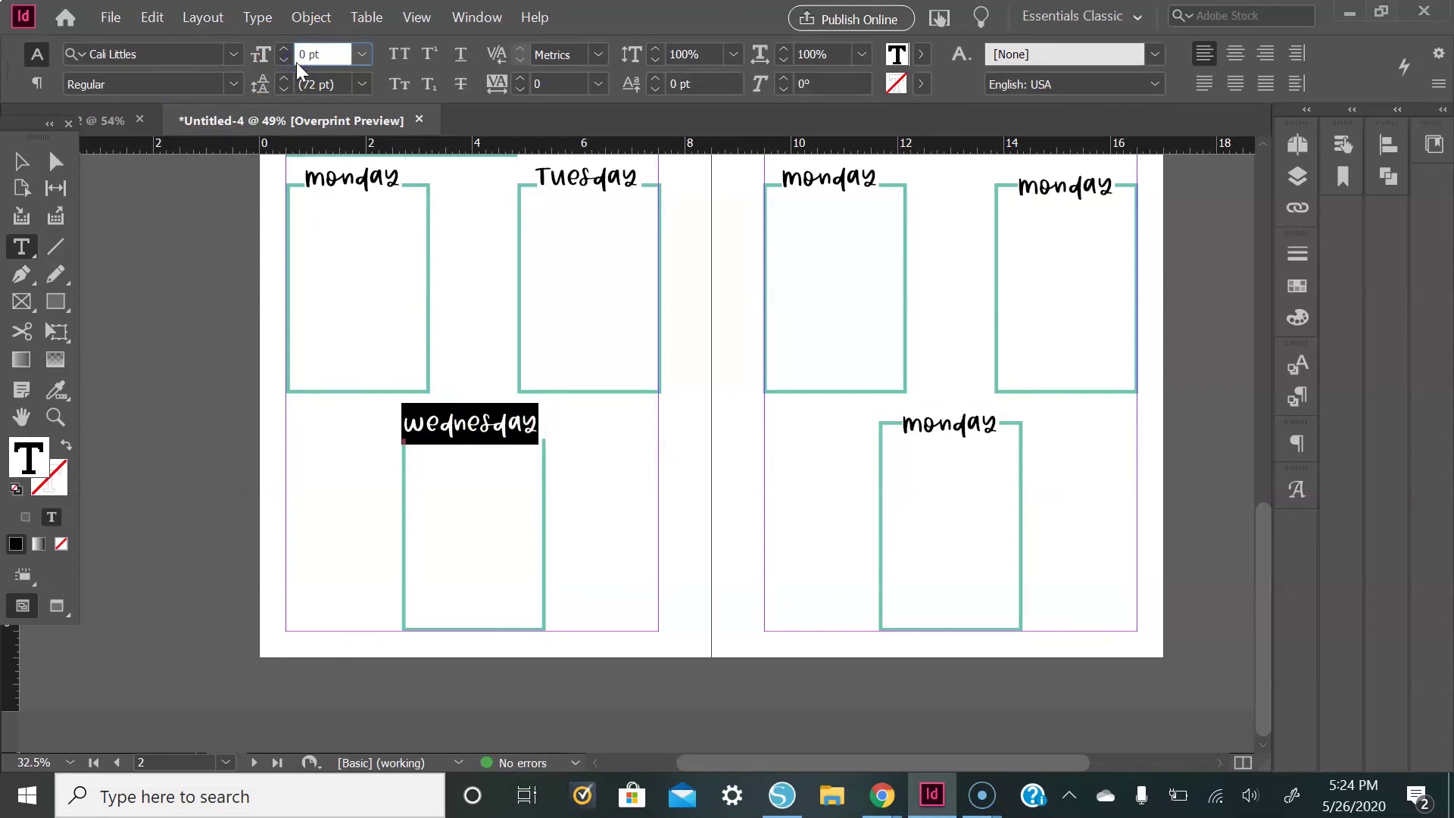
Narrow the "wednesday" text frame to about 2.43 in and centre it over its box
{"action": "left_click", "coordinate": [21, 161]}
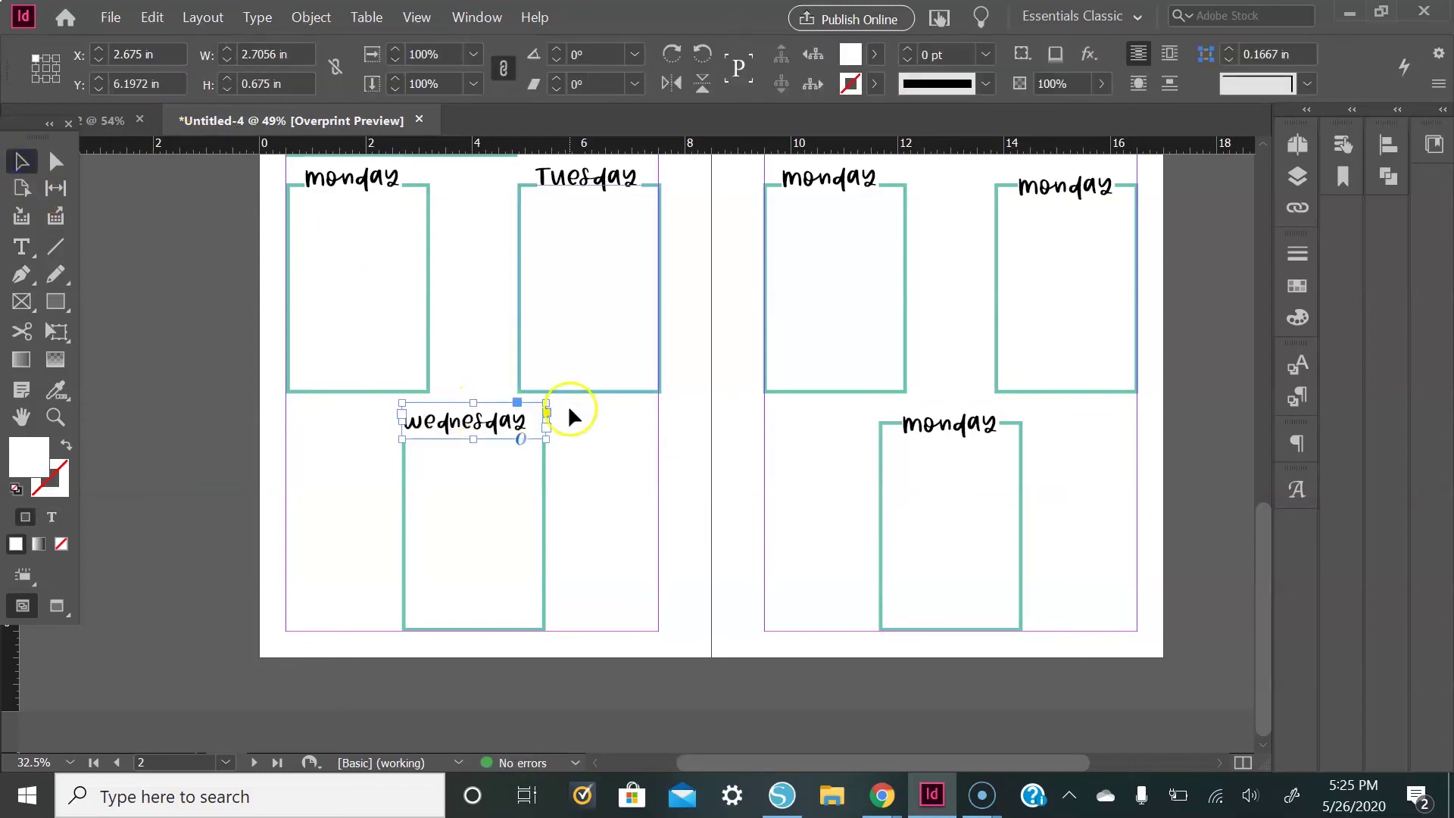
{"action": "left_click_drag", "start_coordinate": [548, 421], "coordinate": [462, 431]}
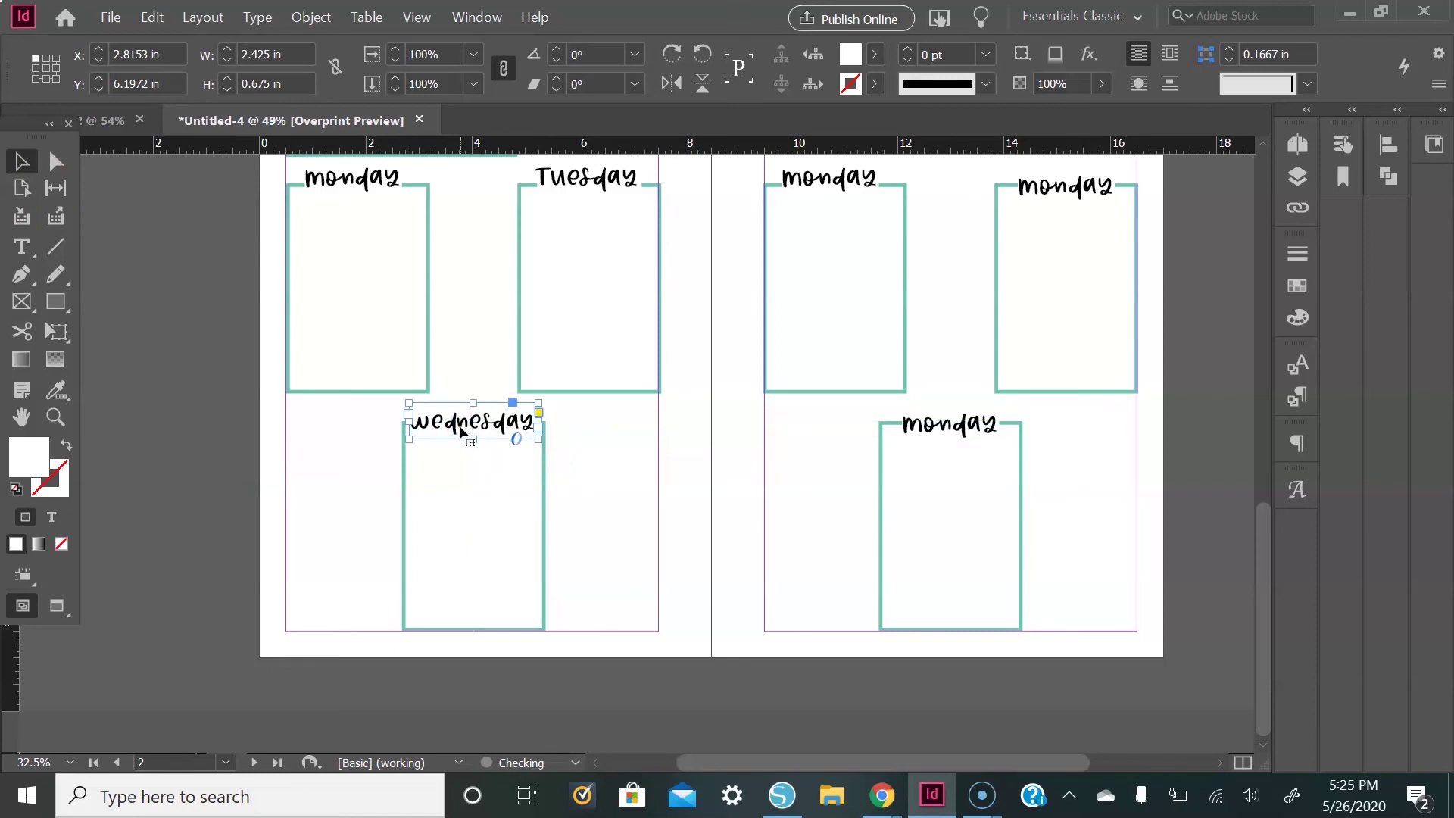
{"action": "left_click", "coordinate": [633, 438]}
Change the first box's heading on the second page to "Thursday" and widen its frame to about 2.27 in over the box
{"action": "scroll", "coordinate": [788, 288], "scroll_direction": "up", "scroll_amount": 1}
{"action": "double_click", "coordinate": [791, 227]}
{"action": "left_click_drag", "start_coordinate": [782, 228], "coordinate": [831, 227]}
{"action": "type", "text": "THURS"}
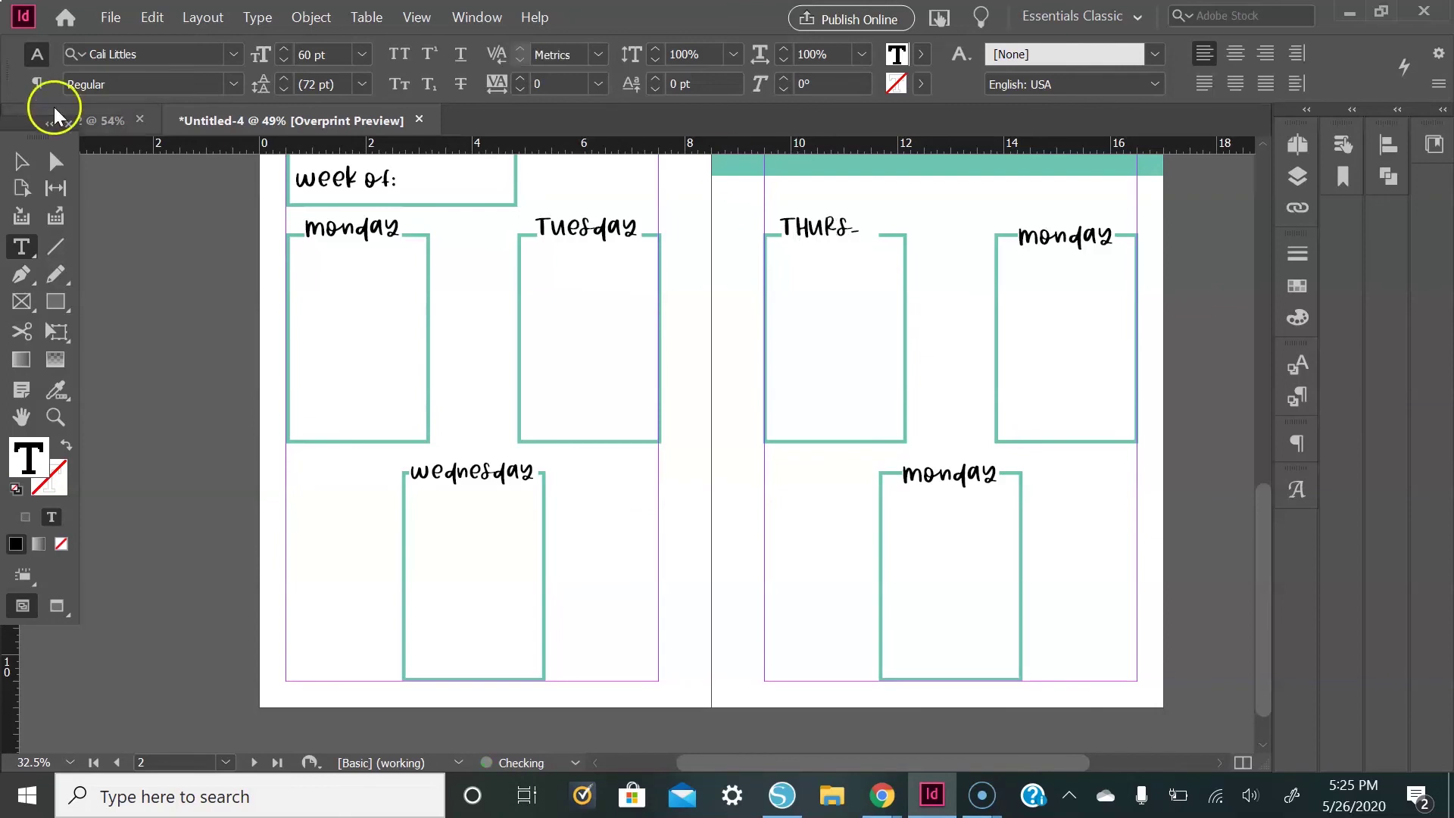
{"action": "left_click", "coordinate": [21, 161]}
{"action": "left_click_drag", "start_coordinate": [879, 225], "coordinate": [904, 231]}
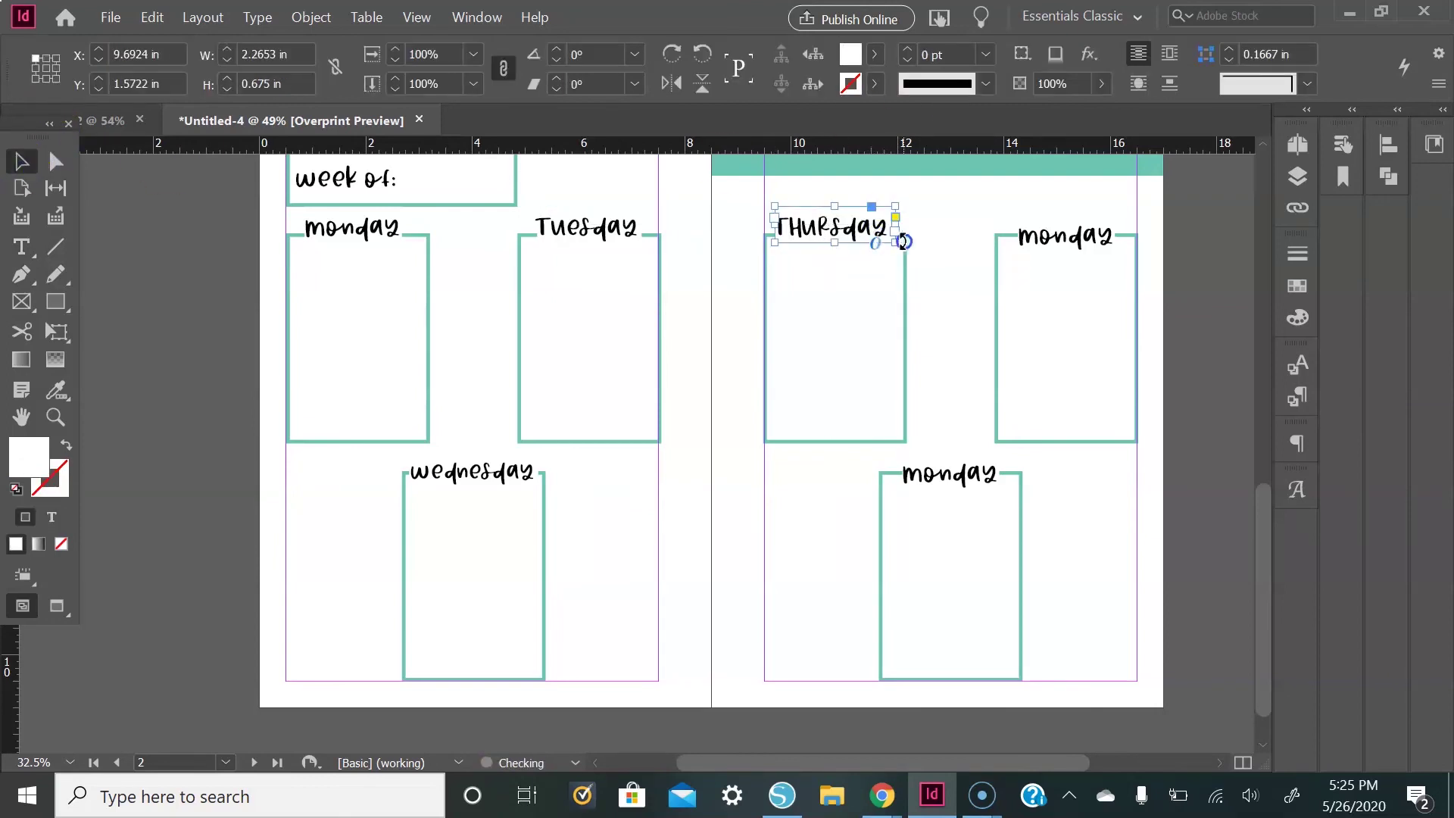
Change the second box's heading on the second page to "friday", then narrow its frame and centre it on the box's upper edge
{"action": "double_click", "coordinate": [1068, 237]}
{"action": "left_click_drag", "start_coordinate": [1068, 236], "coordinate": [1013, 239]}
{"action": "type", "text": "fri"}
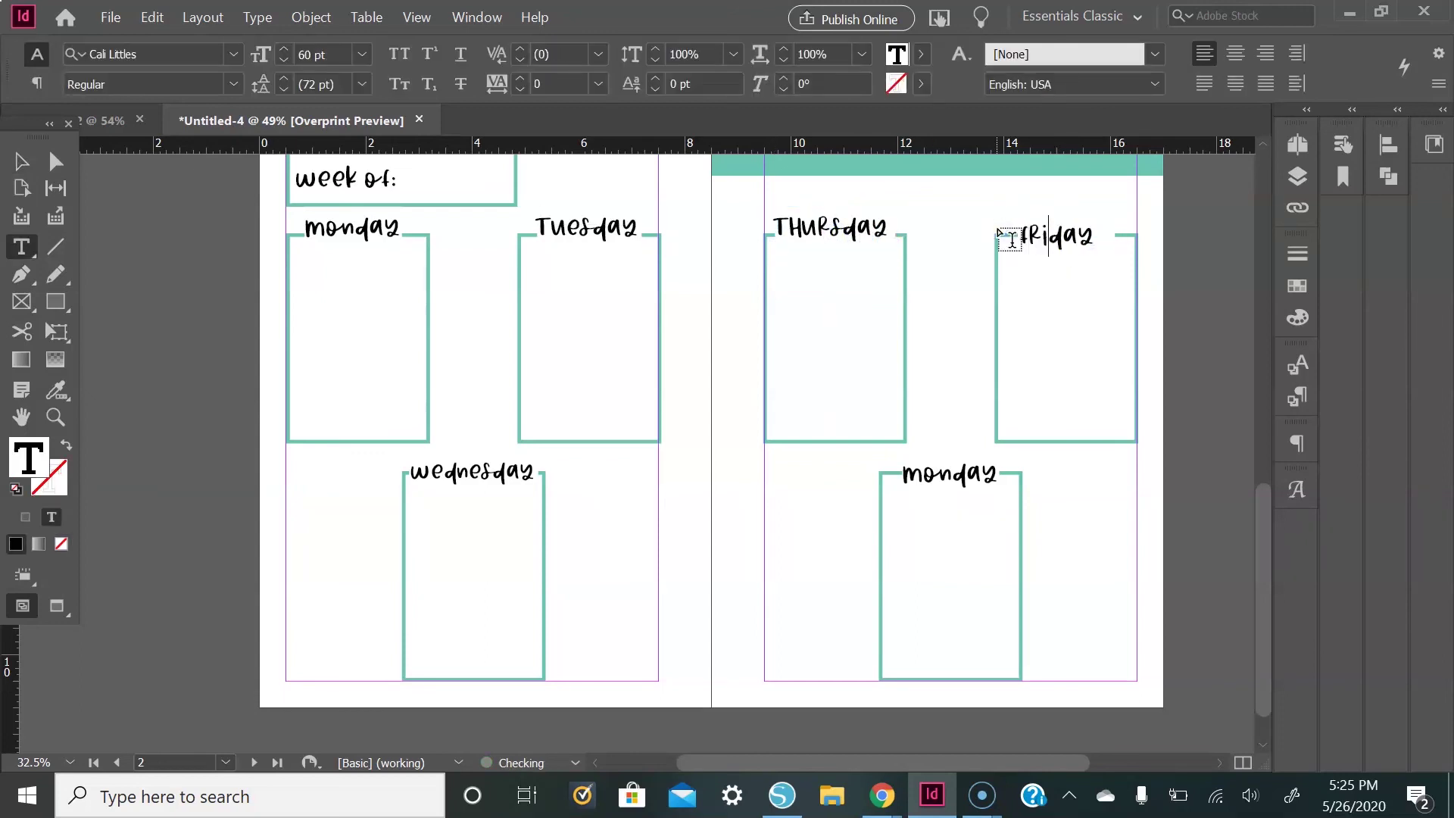
{"action": "left_click", "coordinate": [23, 161]}
{"action": "left_click_drag", "start_coordinate": [1119, 234], "coordinate": [1061, 235]}
{"action": "left_click", "coordinate": [935, 222]}
Change the lower box's heading on the second page to "weekend" and fit and centre its frame over the box
{"action": "scroll", "coordinate": [933, 454], "scroll_direction": "down", "scroll_amount": 1}
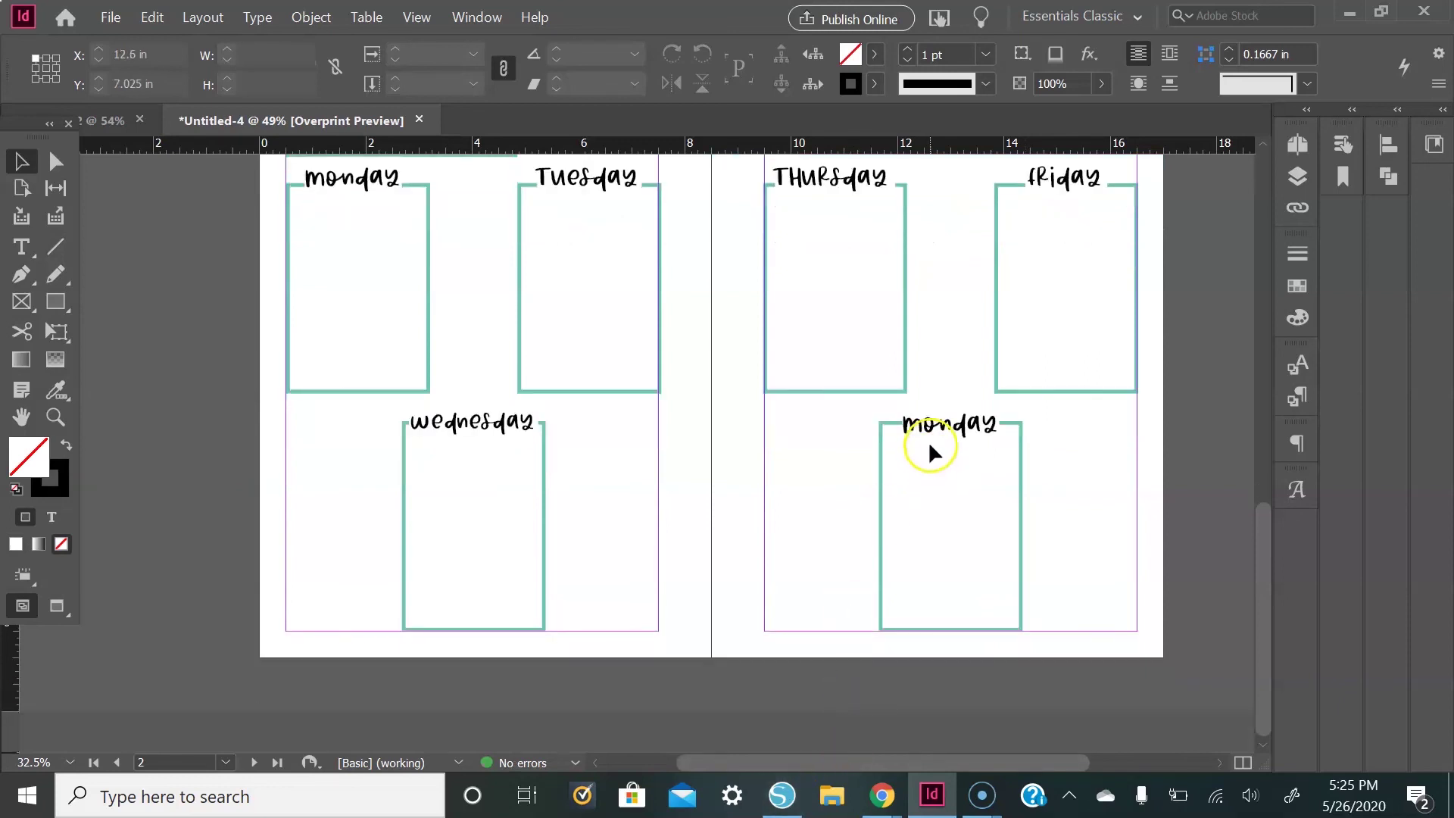
{"action": "double_click", "coordinate": [933, 451]}
{"action": "double_click", "coordinate": [939, 428]}
{"action": "type", "text": "weeke"}
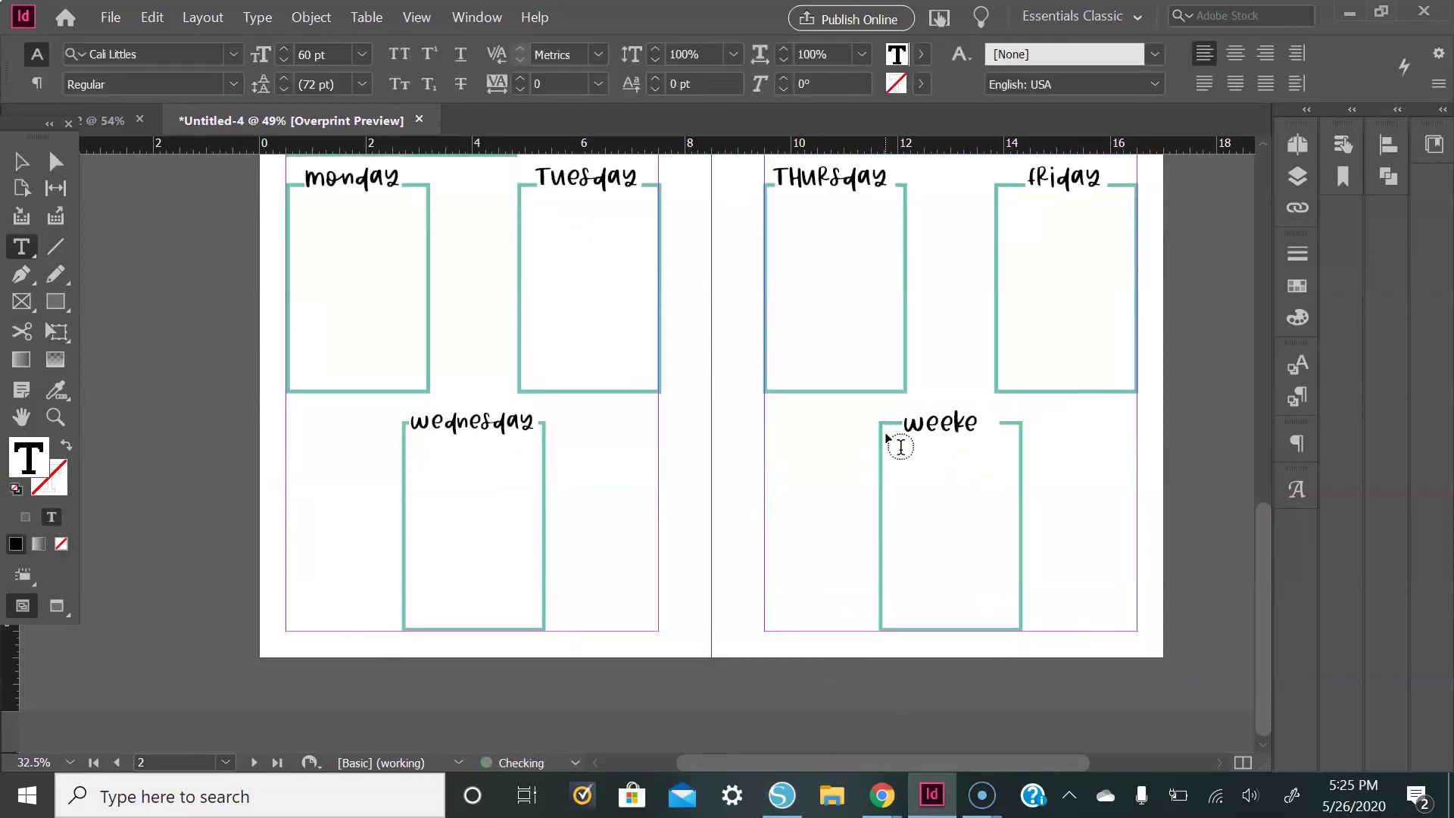
{"action": "left_click", "coordinate": [22, 161]}
{"action": "left_click_drag", "start_coordinate": [1001, 421], "coordinate": [966, 427]}
{"action": "left_click", "coordinate": [756, 498]}
Open the Place dialog to import decorative images from the Epic Collage Maker folder
{"action": "scroll", "coordinate": [756, 499], "scroll_direction": "up", "scroll_amount": 3}
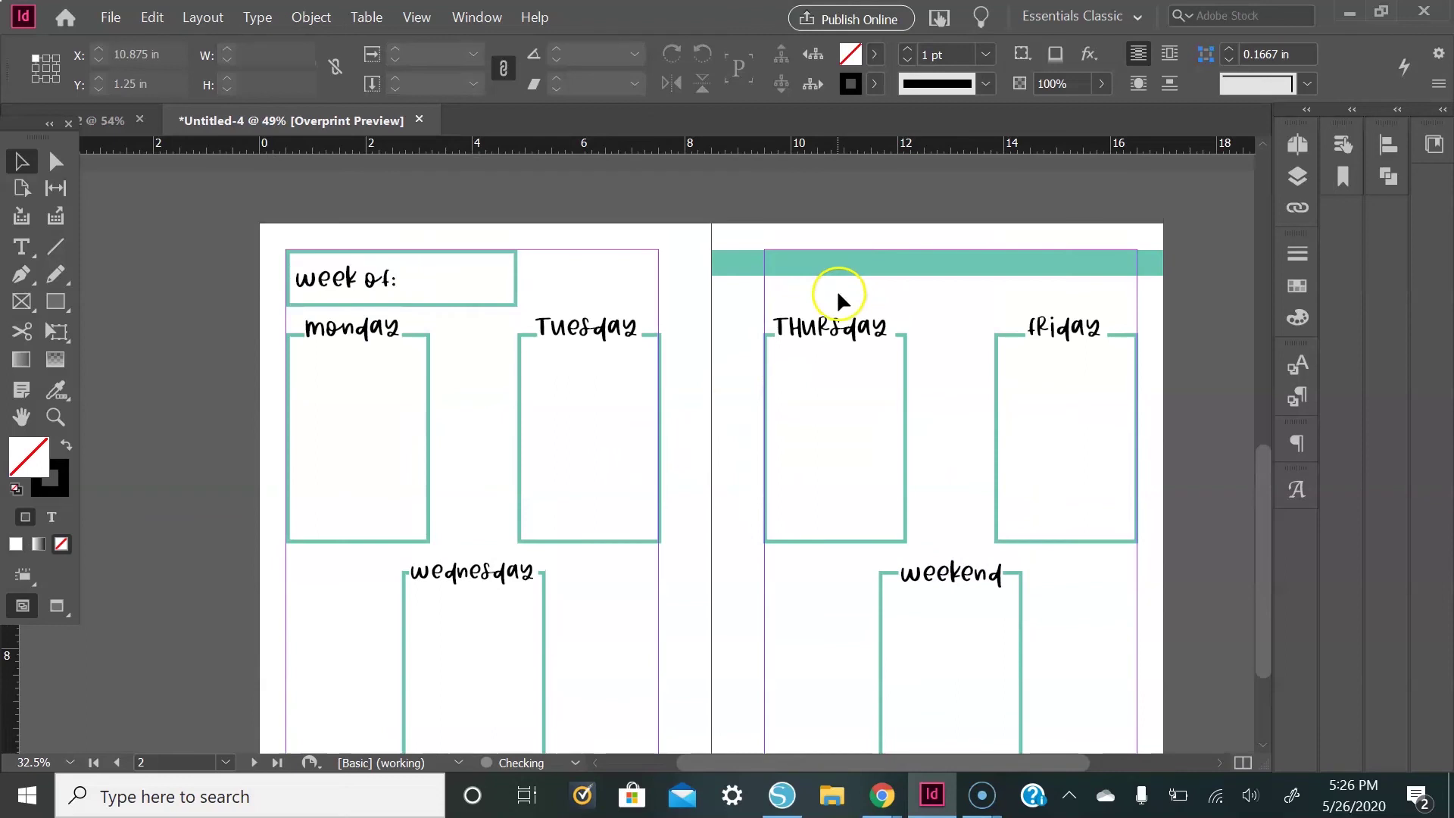
{"action": "scroll", "coordinate": [962, 303], "scroll_direction": "down", "scroll_amount": 2}
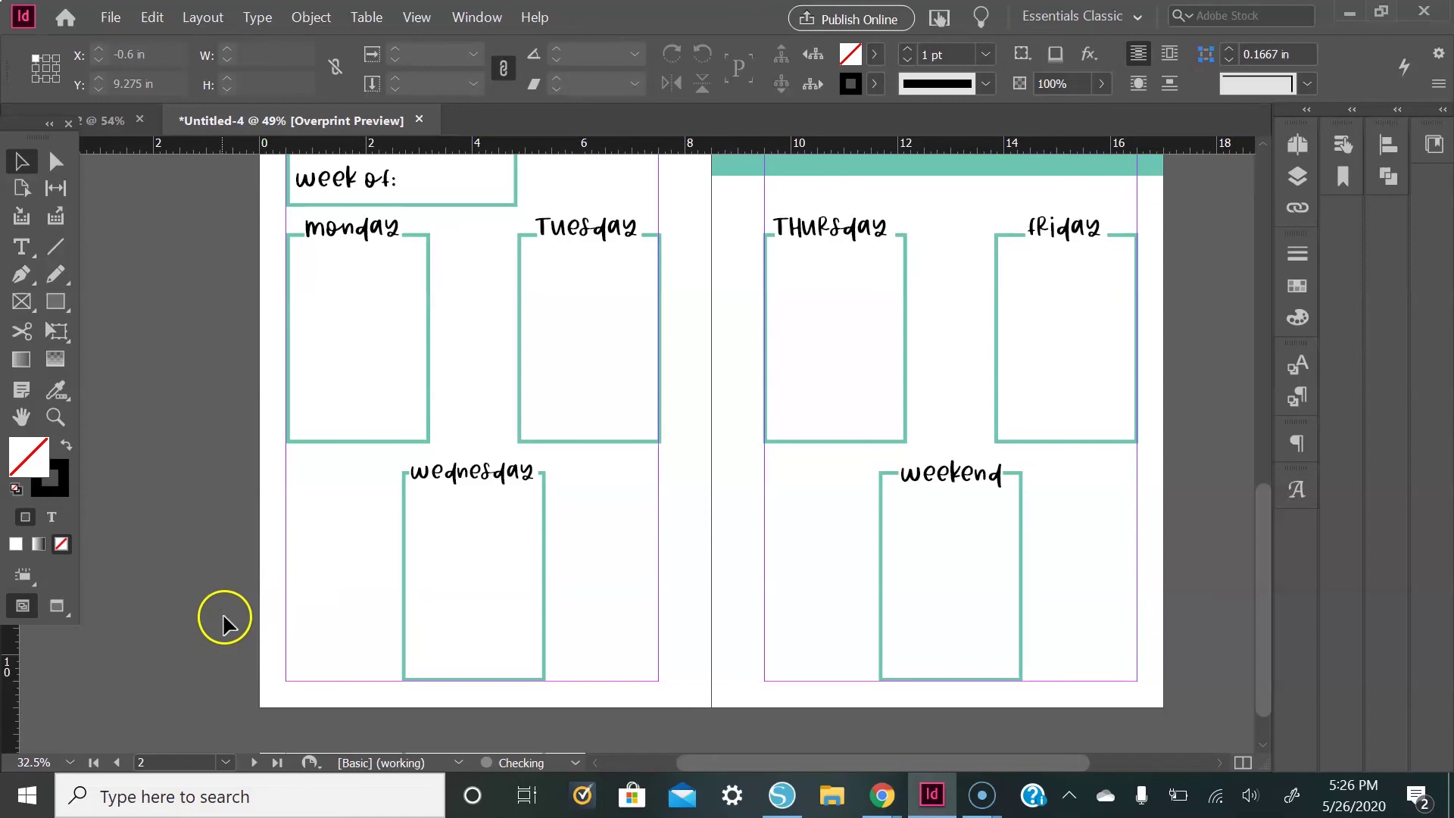
{"action": "left_click", "coordinate": [115, 18]}
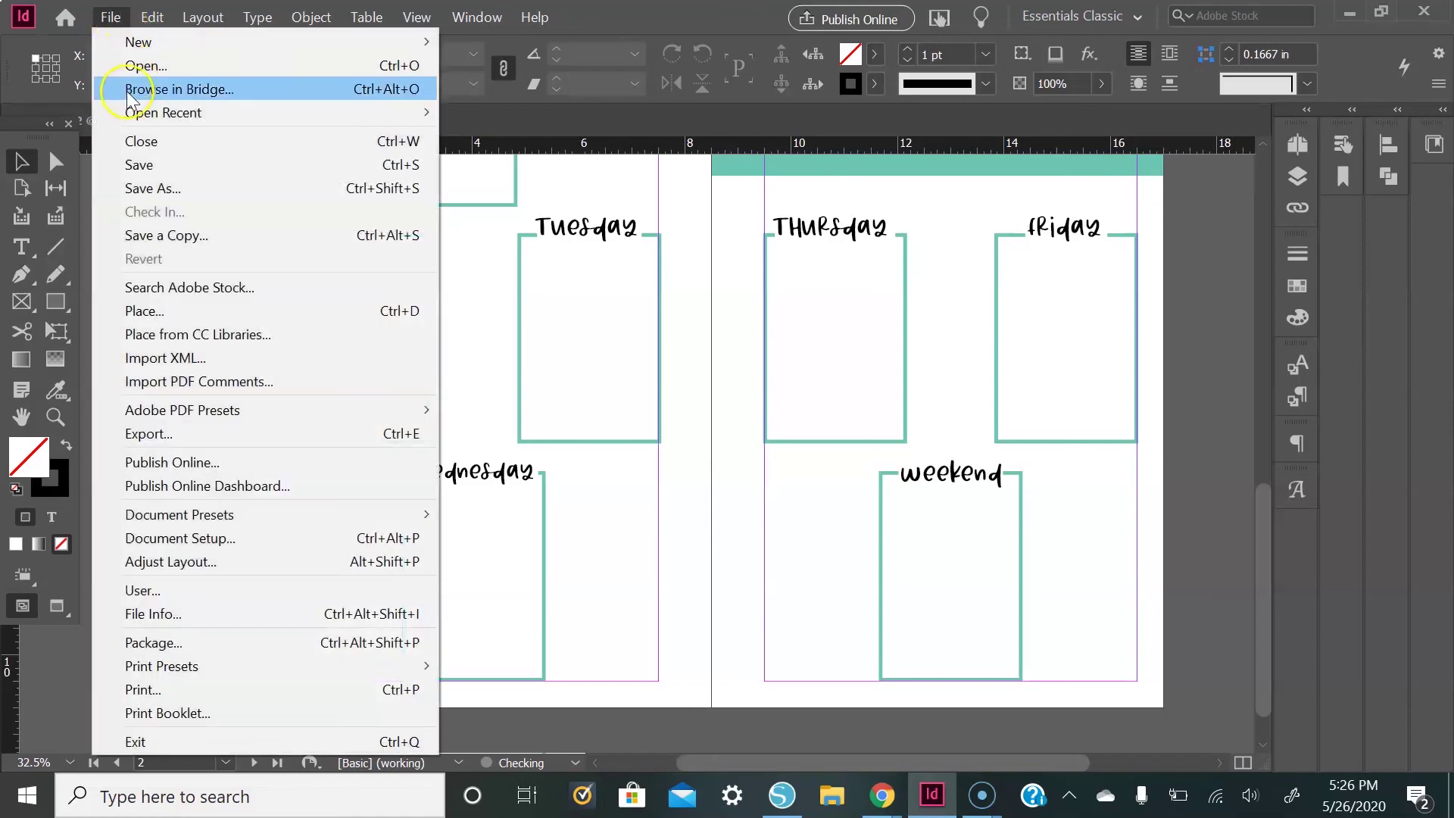
{"action": "left_click", "coordinate": [126, 311]}
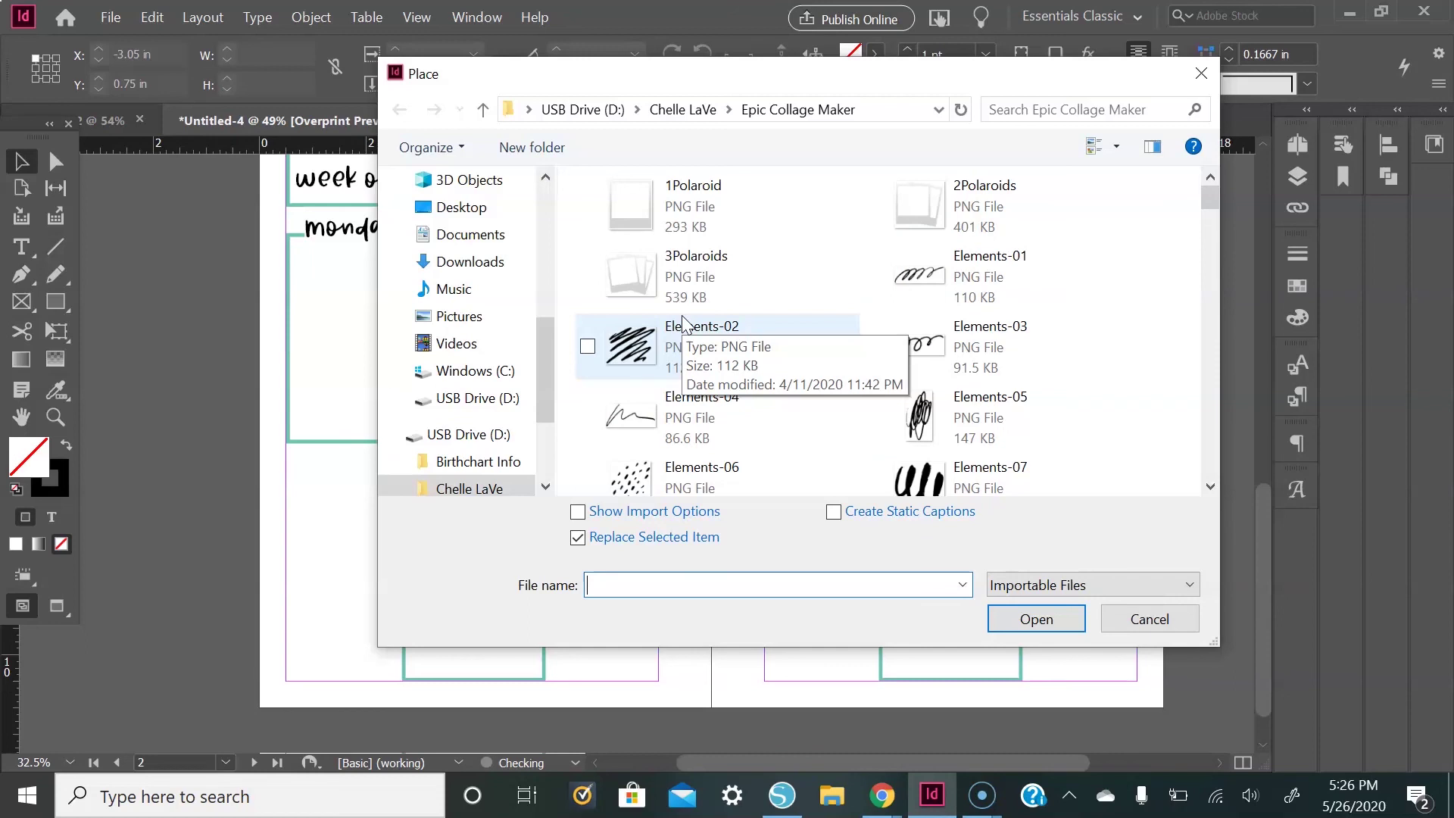
{"action": "scroll", "coordinate": [735, 379], "scroll_direction": "down", "scroll_amount": 5}
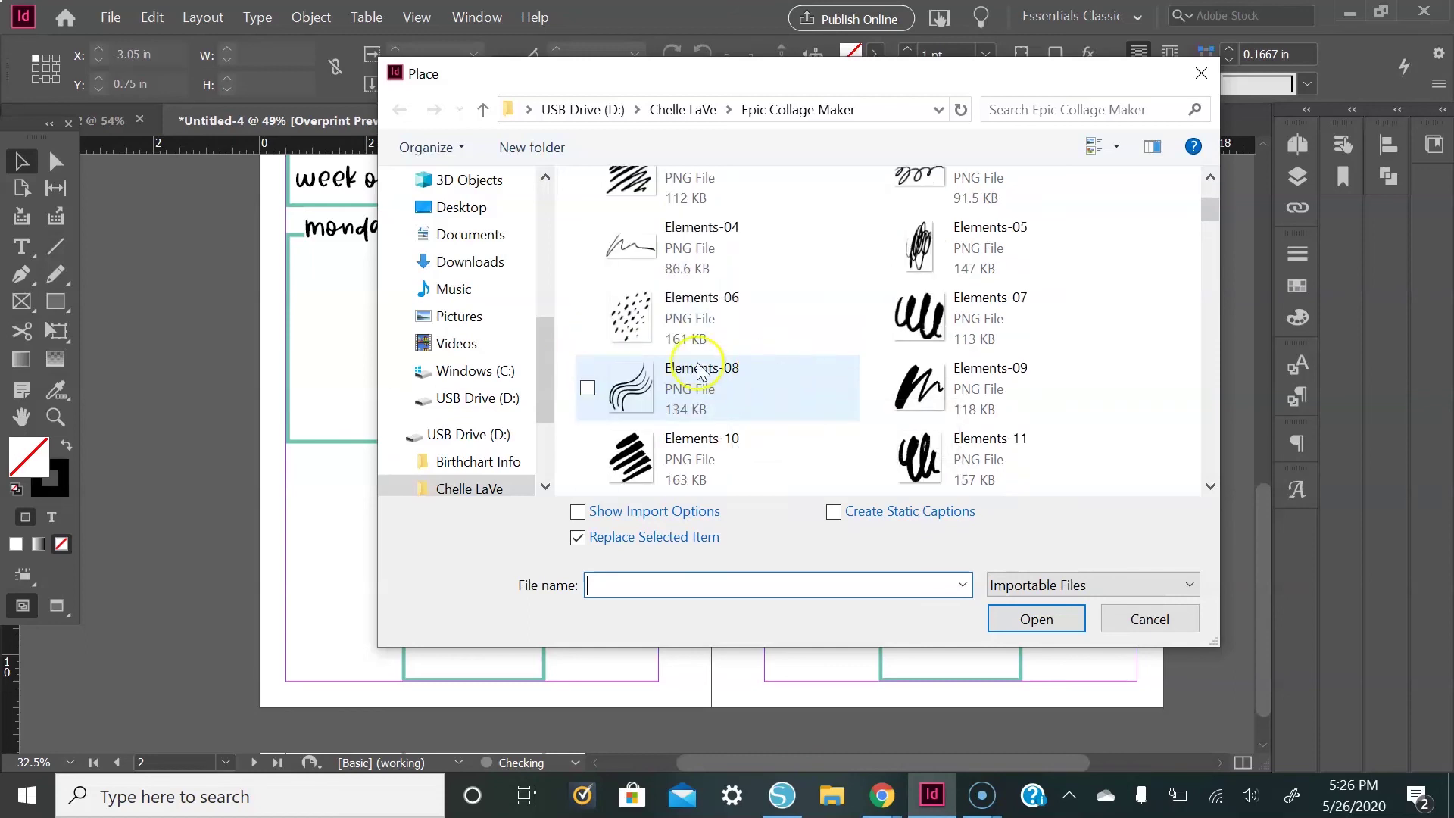
{"action": "scroll", "coordinate": [821, 250], "scroll_direction": "up", "scroll_amount": 2}
{"action": "scroll", "coordinate": [681, 303], "scroll_direction": "down", "scroll_amount": 2}
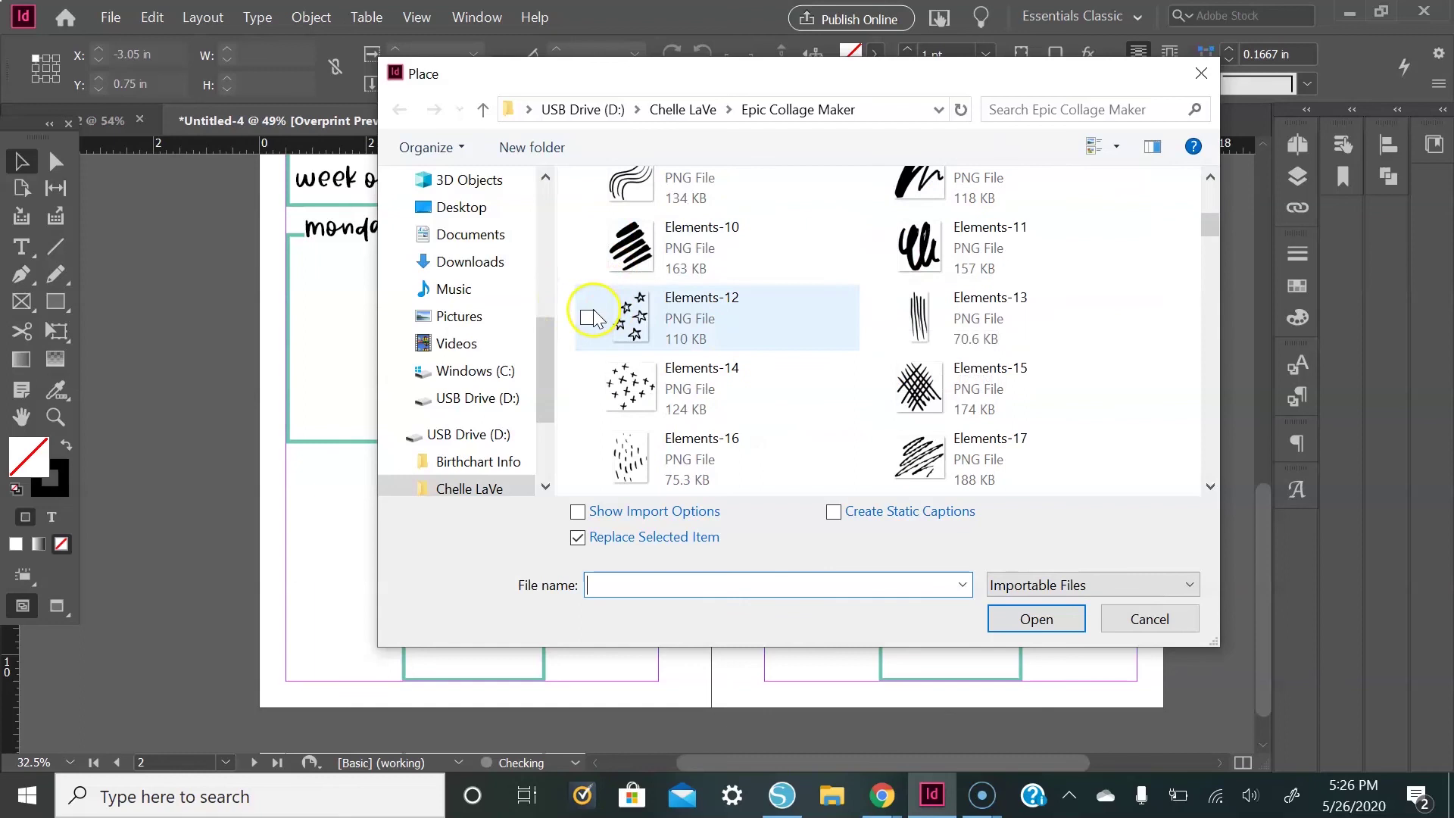
{"action": "left_click", "coordinate": [588, 317]}
{"action": "left_click", "coordinate": [585, 384]}
{"action": "left_click", "coordinate": [876, 387]}
{"action": "scroll", "coordinate": [828, 327], "scroll_direction": "up", "scroll_amount": 5}
{"action": "scroll", "coordinate": [828, 328], "scroll_direction": "down", "scroll_amount": 11}
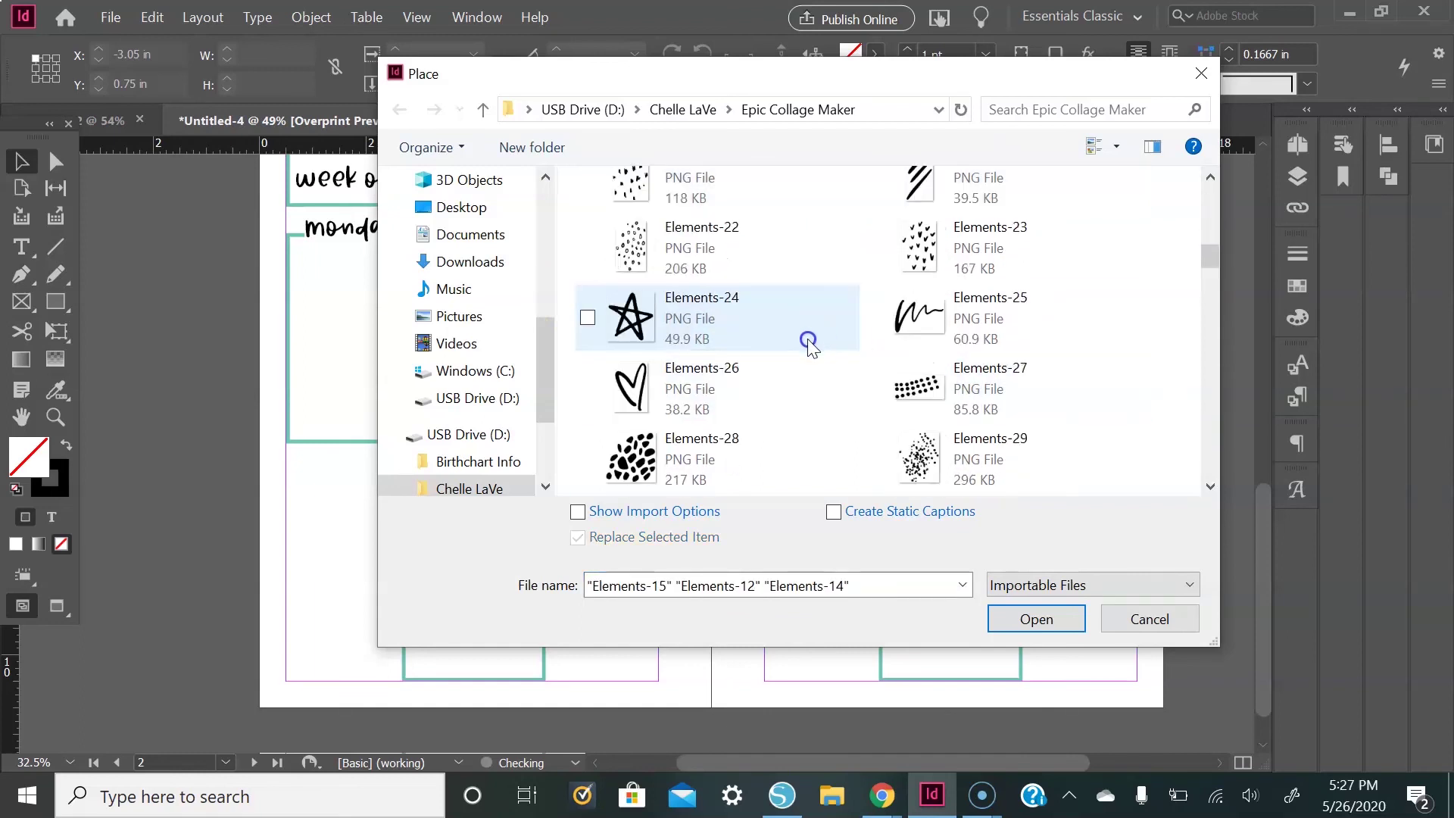
{"action": "left_click", "coordinate": [877, 247]}
{"action": "scroll", "coordinate": [805, 348], "scroll_direction": "down", "scroll_amount": 8}
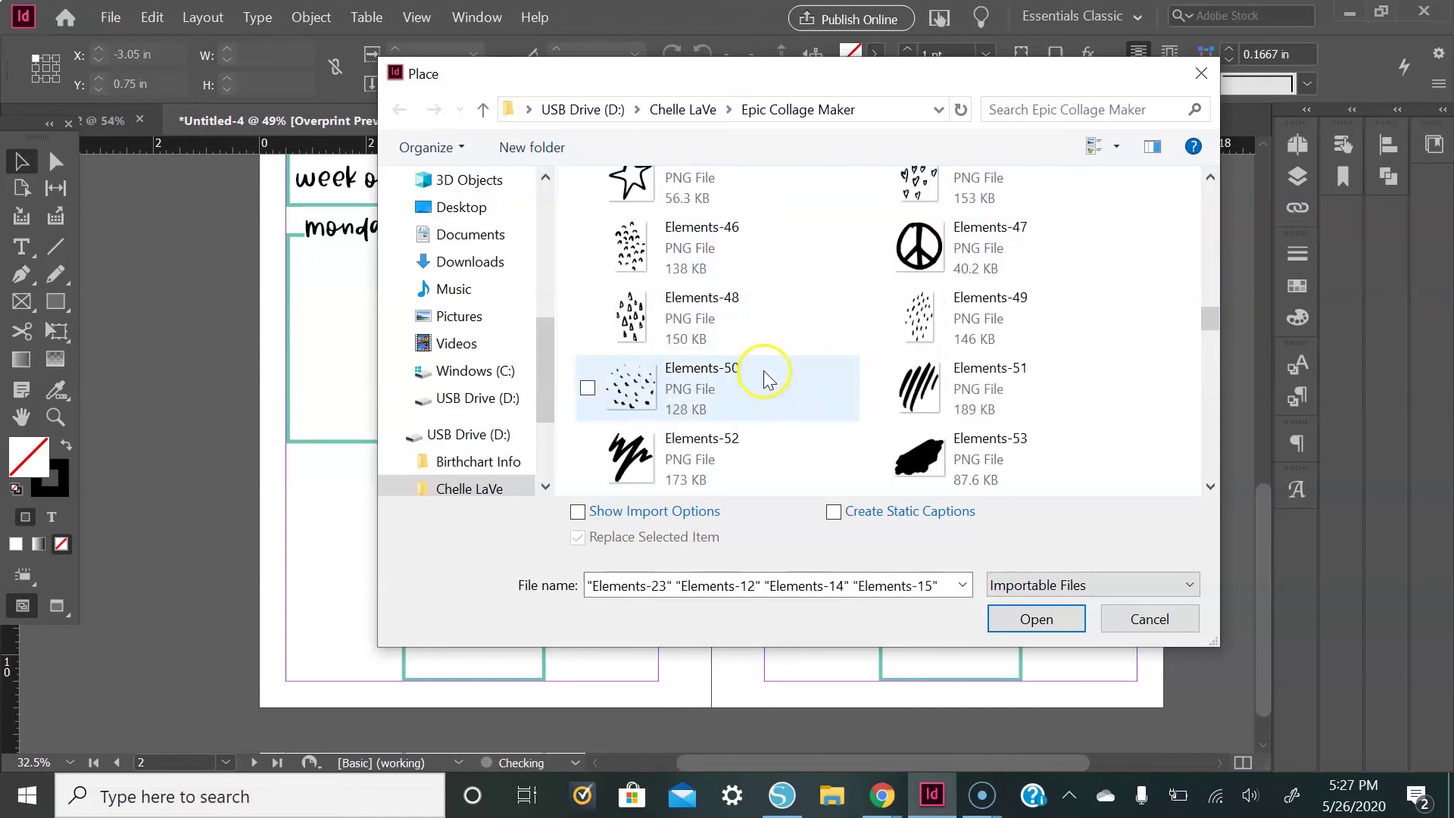
{"action": "scroll", "coordinate": [880, 262], "scroll_direction": "up", "scroll_amount": 2}
{"action": "left_click", "coordinate": [876, 334]}
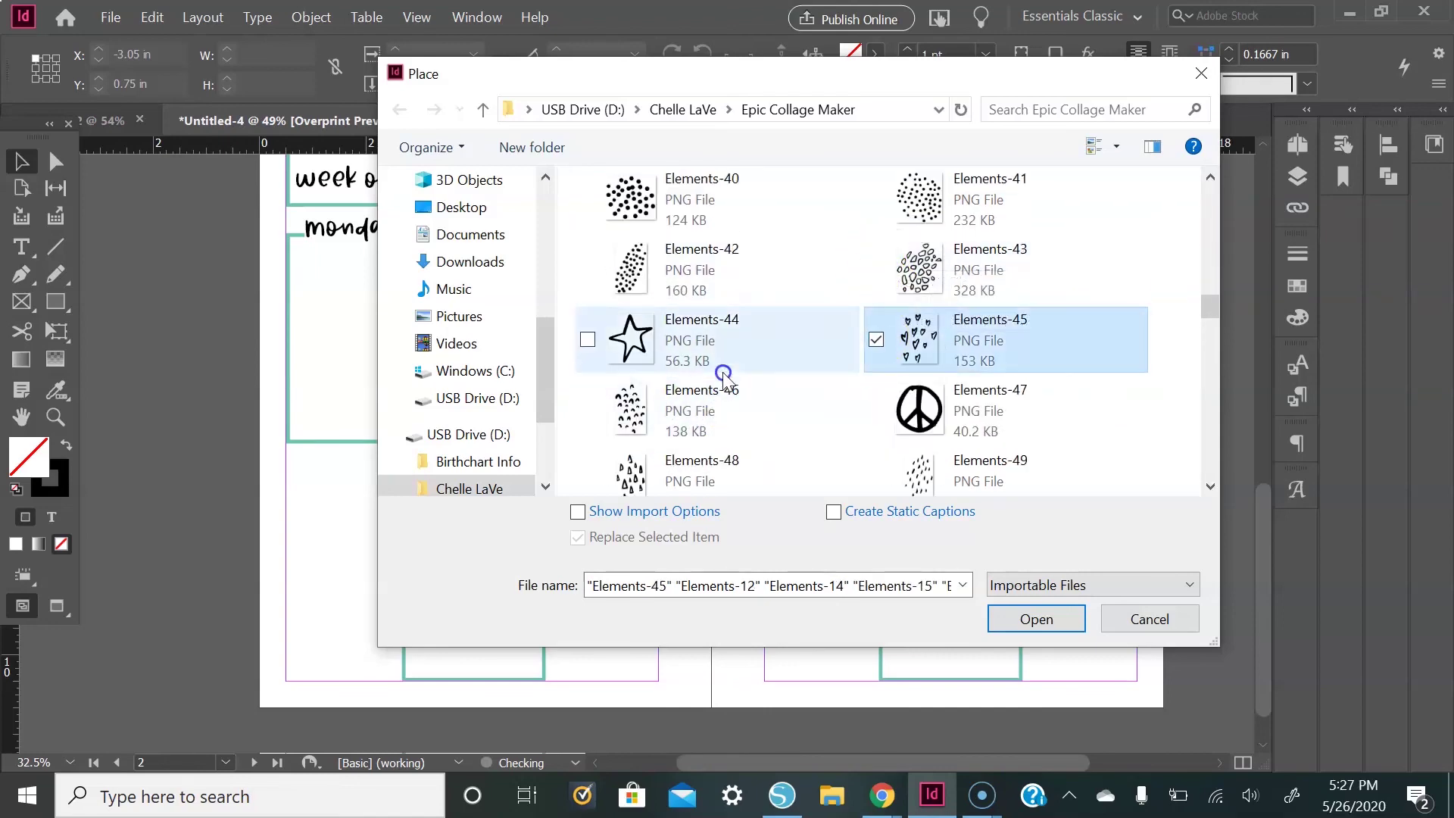
{"action": "scroll", "coordinate": [723, 376], "scroll_direction": "down", "scroll_amount": 8}
{"action": "scroll", "coordinate": [723, 377], "scroll_direction": "up", "scroll_amount": 15}
{"action": "scroll", "coordinate": [724, 379], "scroll_direction": "up", "scroll_amount": 5}
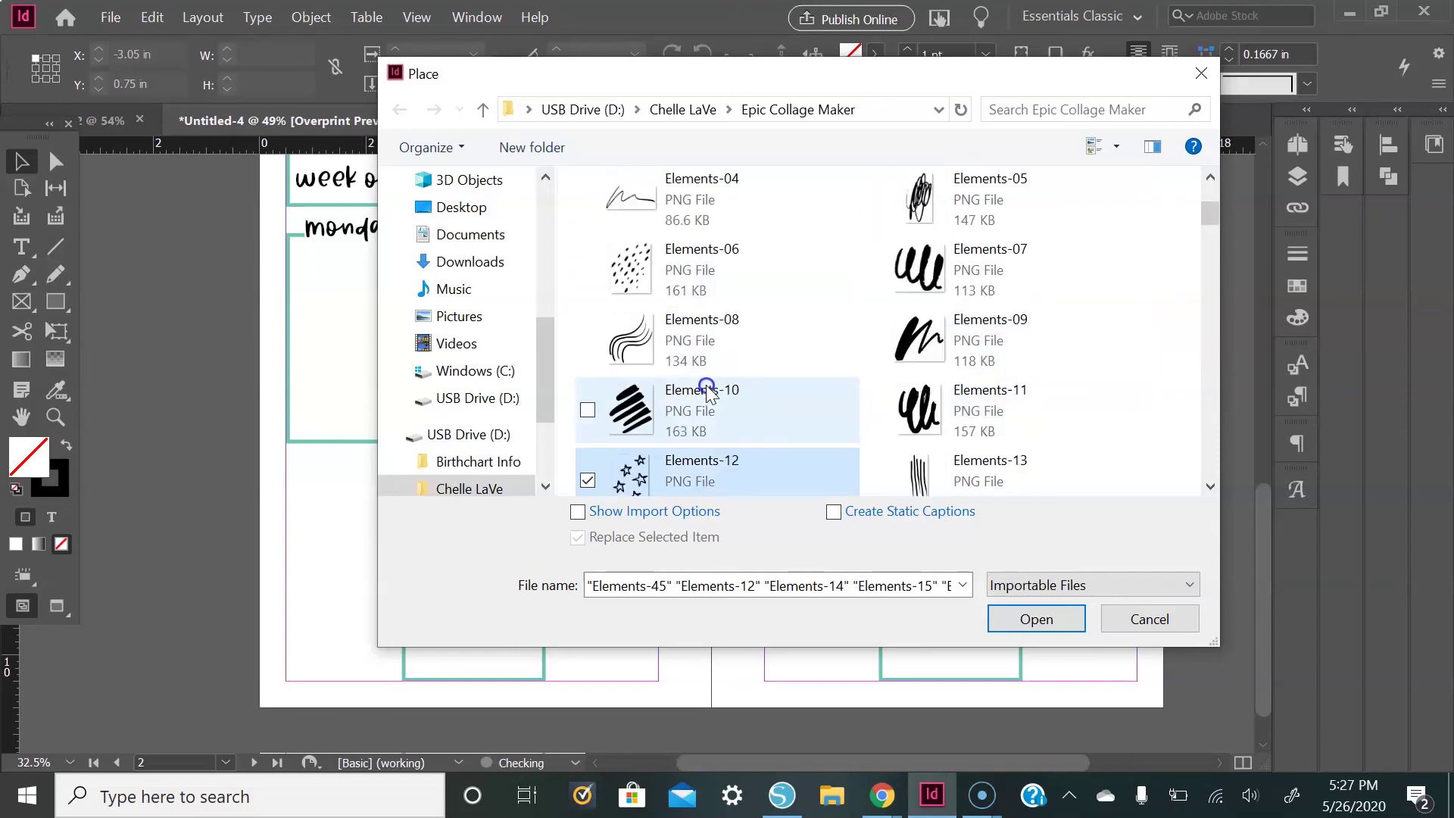
{"action": "scroll", "coordinate": [753, 338], "scroll_direction": "down", "scroll_amount": 4}
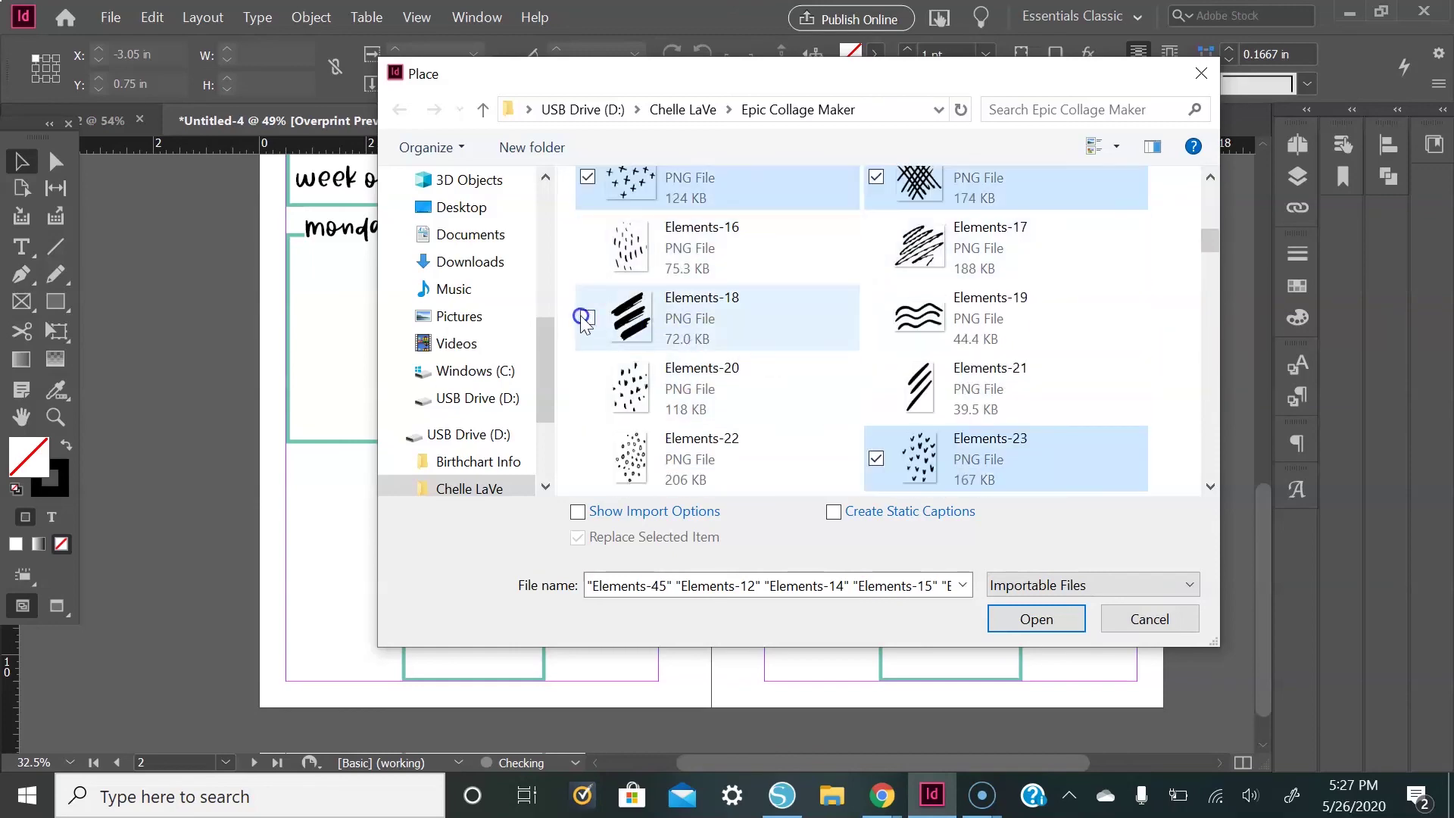
Place Elements-18 between the monday and Tuesday boxes and Elements-52, about 2.12 by 2.33 in, to the right of the wednesday box
{"action": "left_click", "coordinate": [819, 327]}
{"action": "scroll", "coordinate": [833, 331], "scroll_direction": "down", "scroll_amount": 5}
{"action": "left_click", "coordinate": [649, 438], "text": "ctrl"}
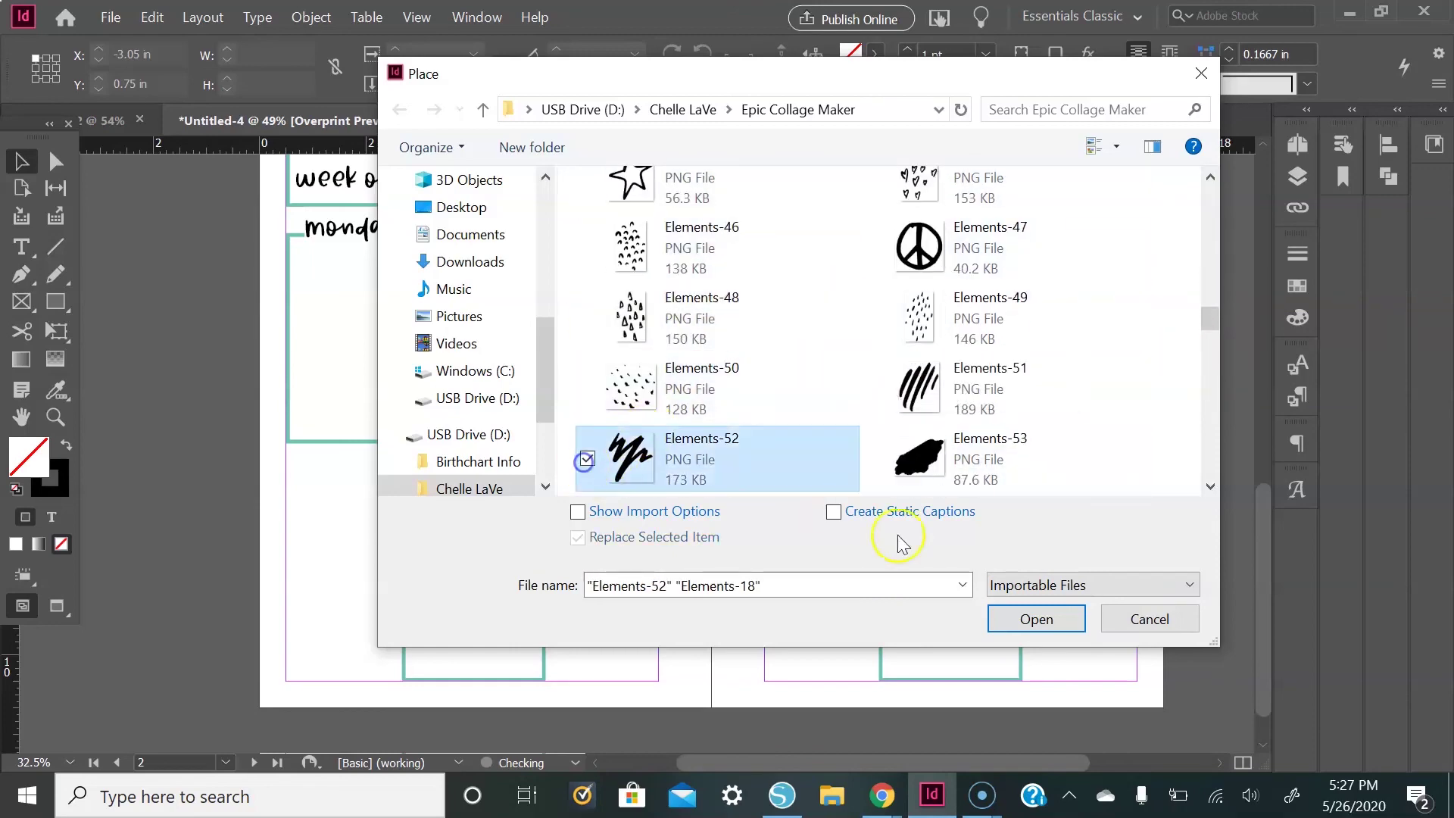
{"action": "left_click", "coordinate": [1037, 619]}
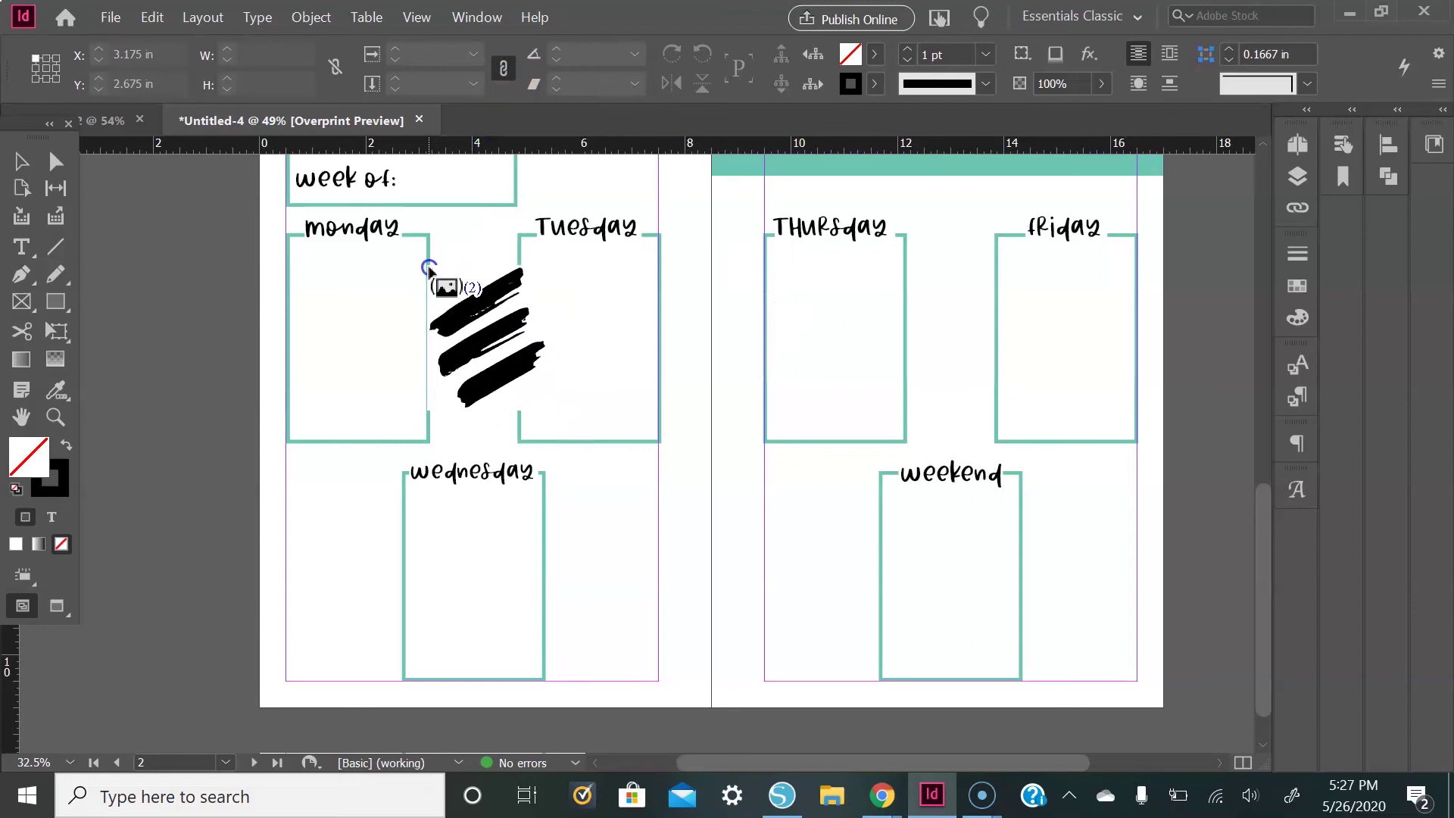
{"action": "left_click_drag", "start_coordinate": [429, 266], "coordinate": [527, 371]}
{"action": "left_click_drag", "start_coordinate": [546, 506], "coordinate": [659, 629]}
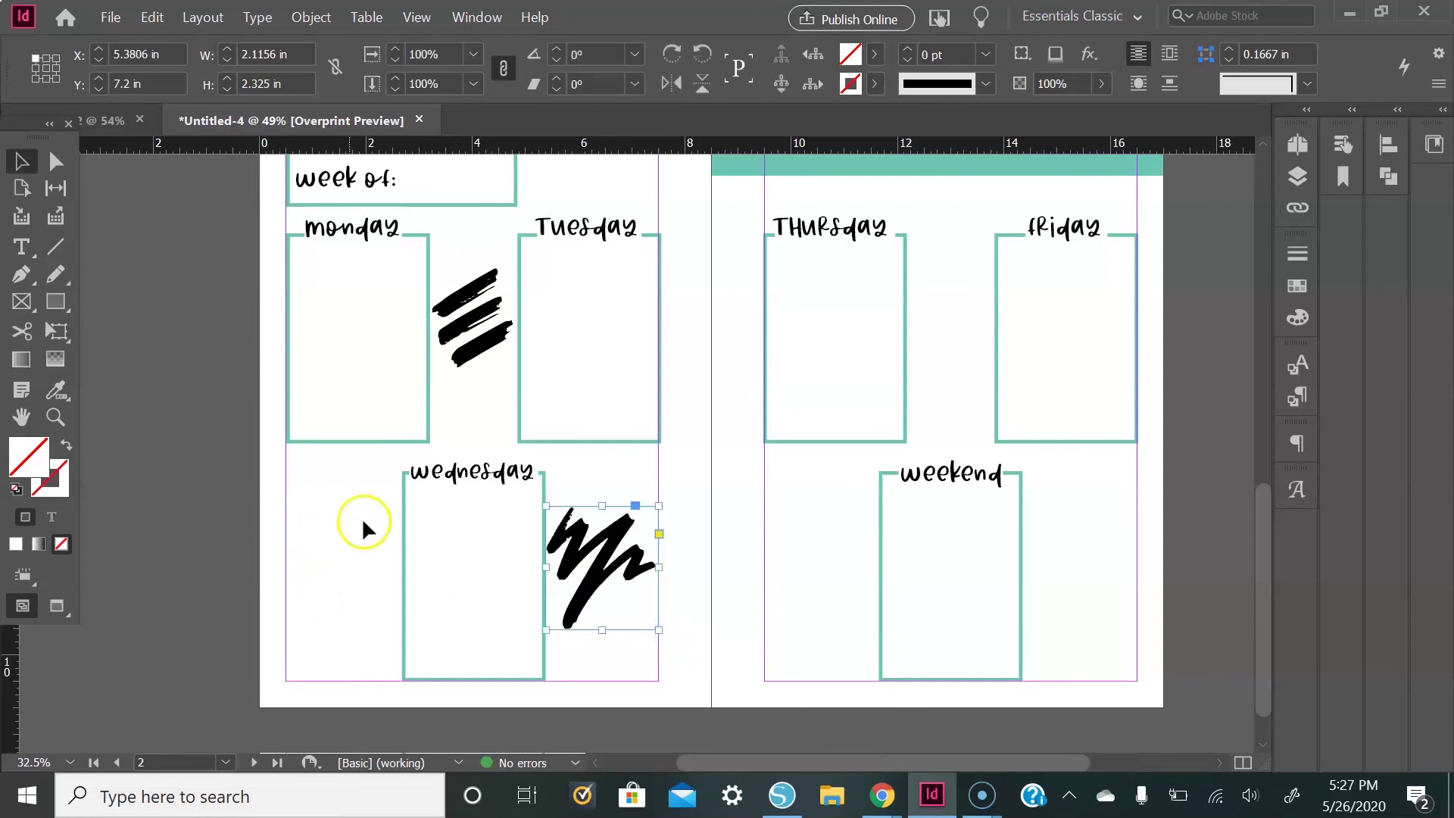
Deselect the placed scribble and reopen the Place dialog for more decorative images
{"action": "scroll", "coordinate": [362, 493], "scroll_direction": "down", "scroll_amount": 1}
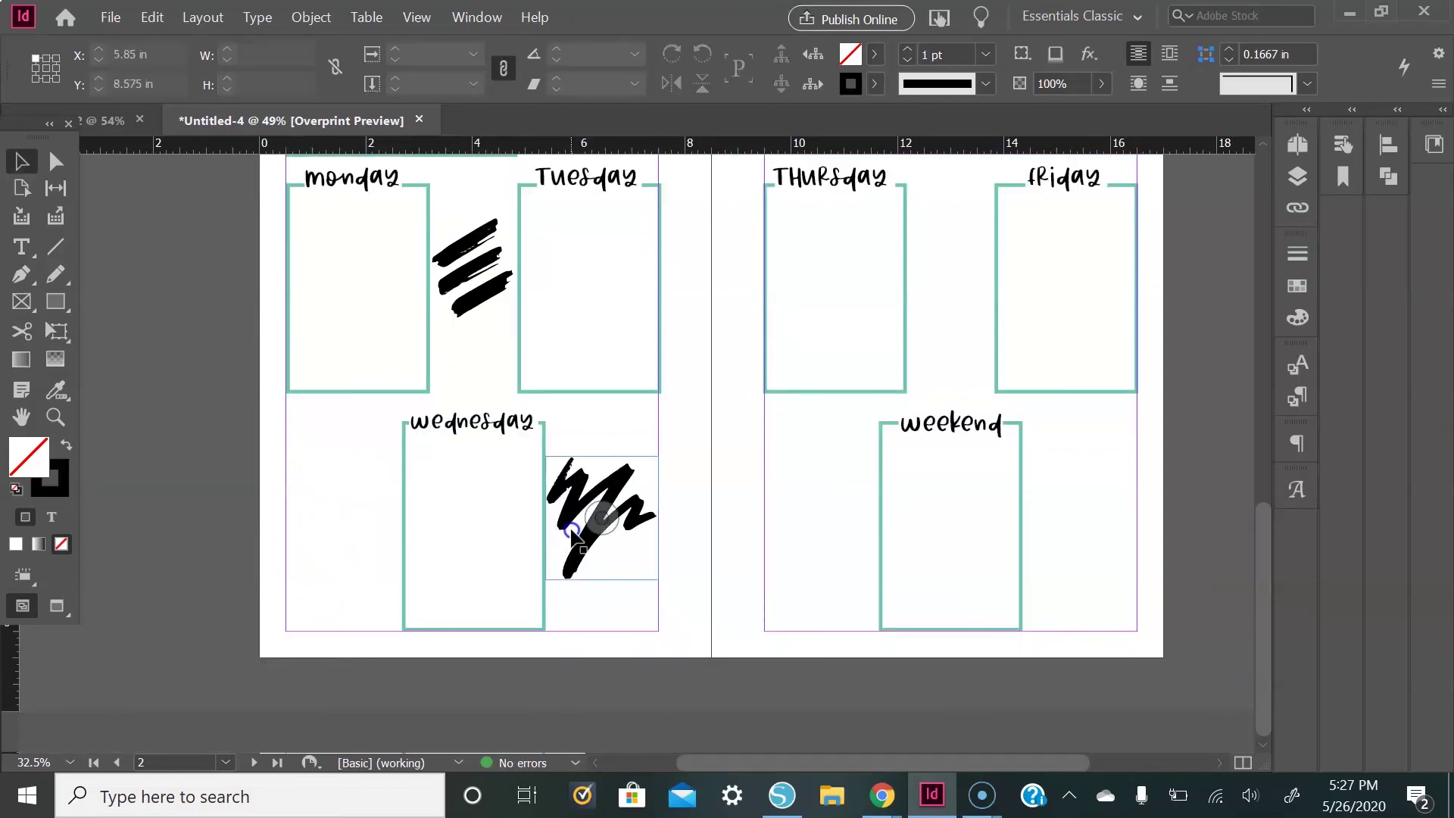
{"action": "scroll", "coordinate": [454, 432], "scroll_direction": "up", "scroll_amount": 3}
{"action": "scroll", "coordinate": [682, 424], "scroll_direction": "down", "scroll_amount": 3}
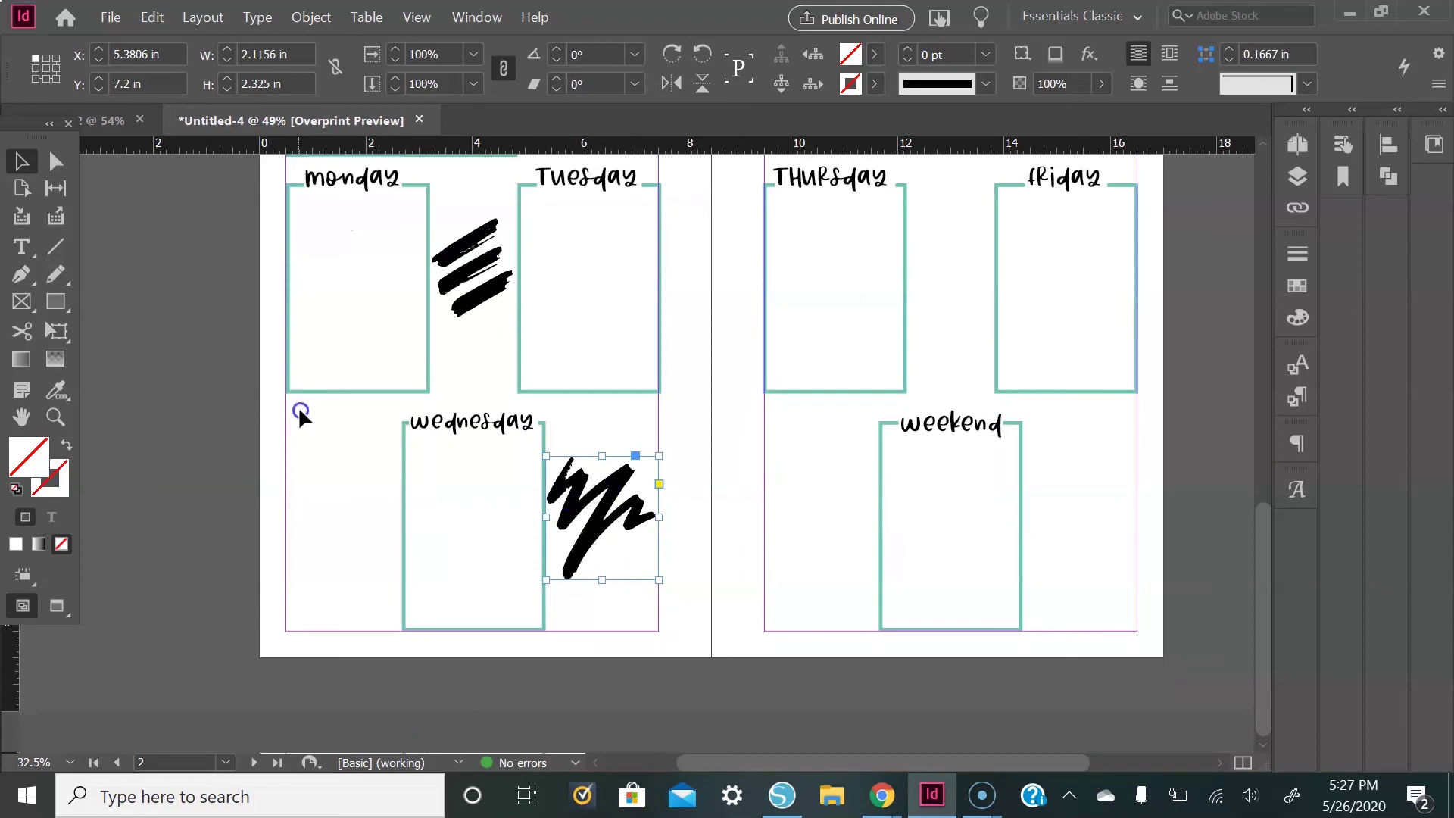
{"action": "left_click", "coordinate": [698, 424]}
{"action": "left_click", "coordinate": [110, 17]}
{"action": "left_click", "coordinate": [145, 311]}
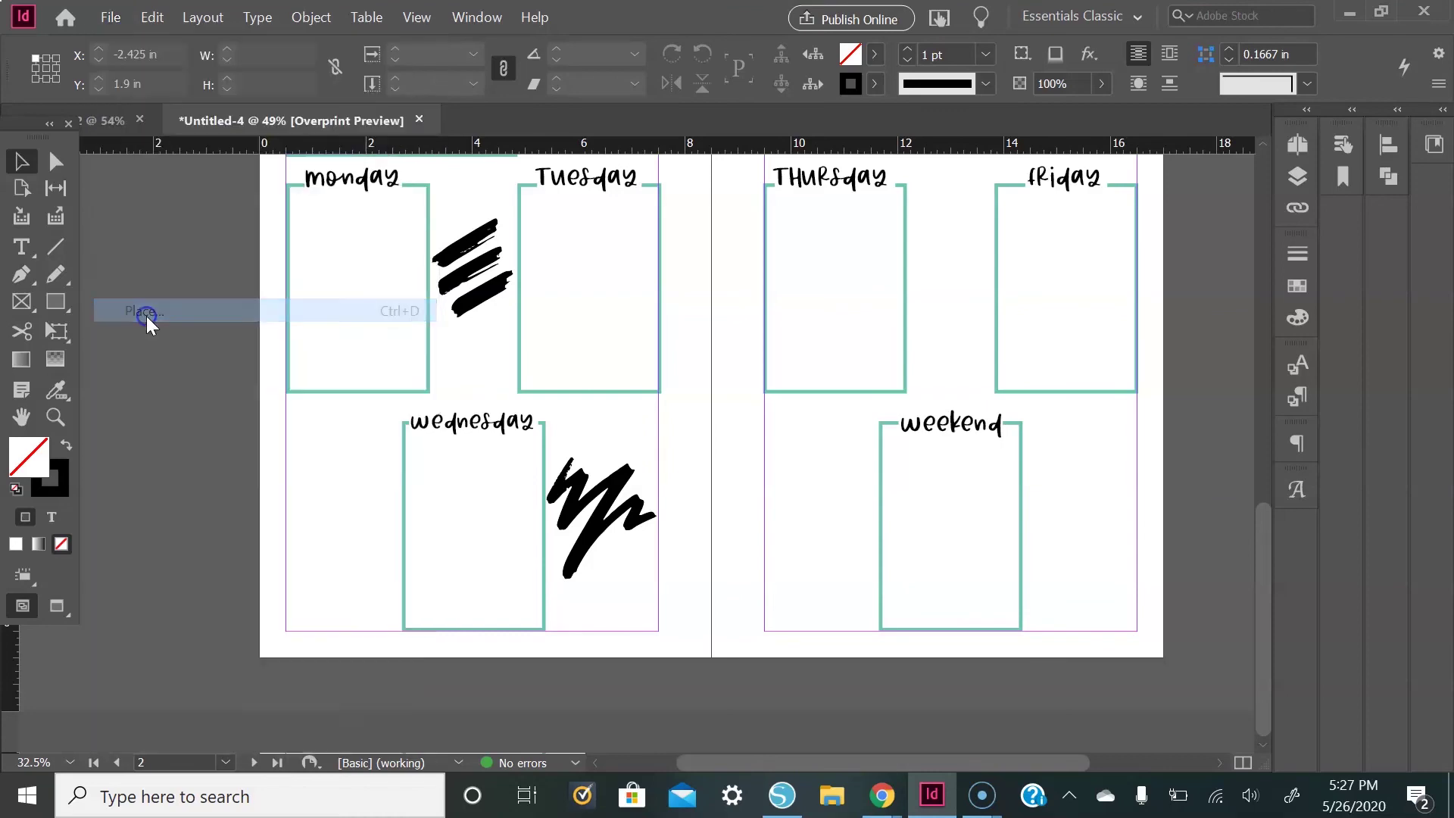
Select Elements-12, Elements-14, Elements-15 and Elements-23 in the Epic Collage Maker folder and load them for placing
{"action": "scroll", "coordinate": [811, 383], "scroll_direction": "down", "scroll_amount": 3}
{"action": "scroll", "coordinate": [770, 416], "scroll_direction": "down", "scroll_amount": 3}
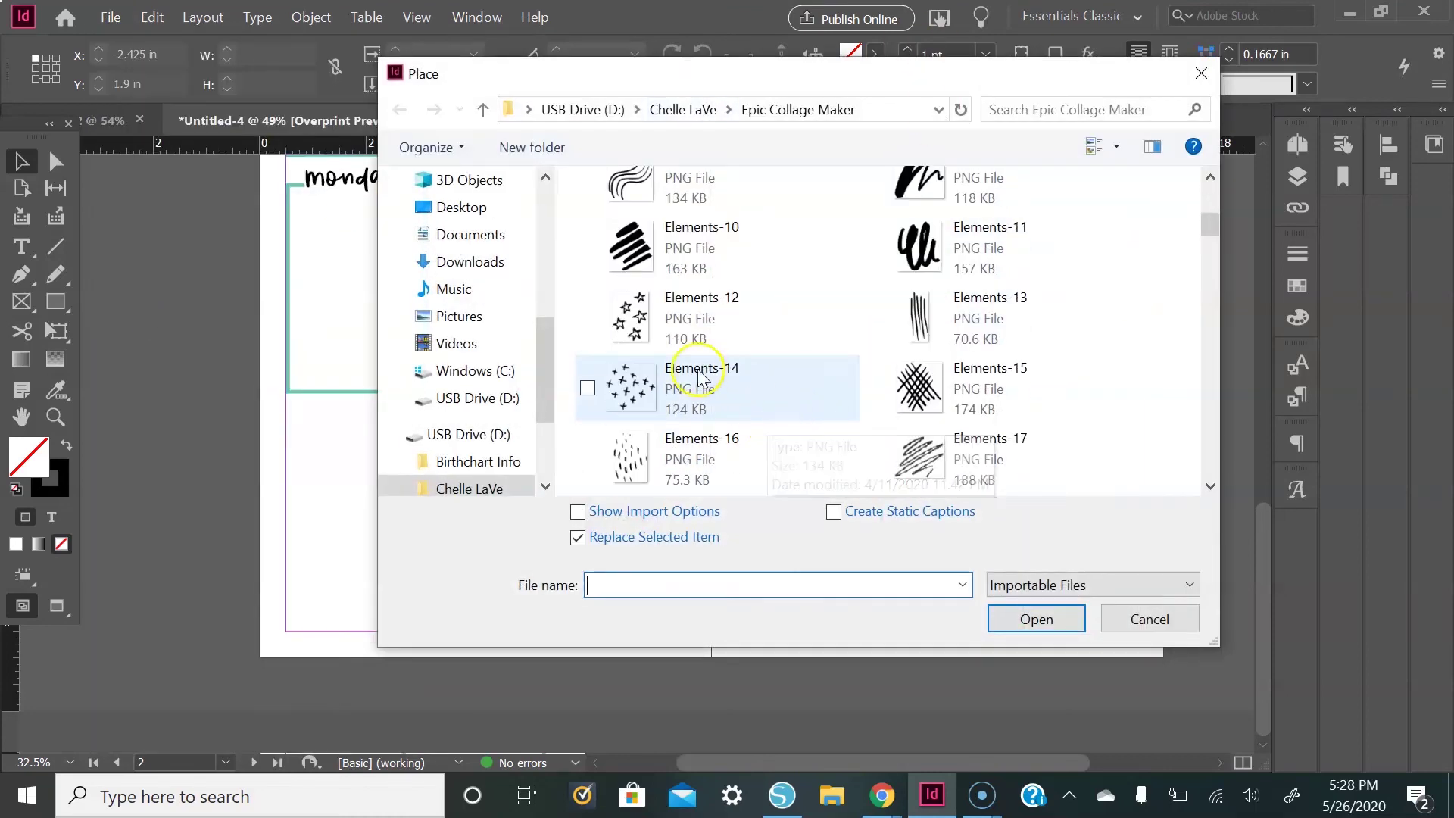
{"action": "left_click", "coordinate": [588, 318]}
{"action": "left_click", "coordinate": [588, 388]}
{"action": "left_click", "coordinate": [877, 388]}
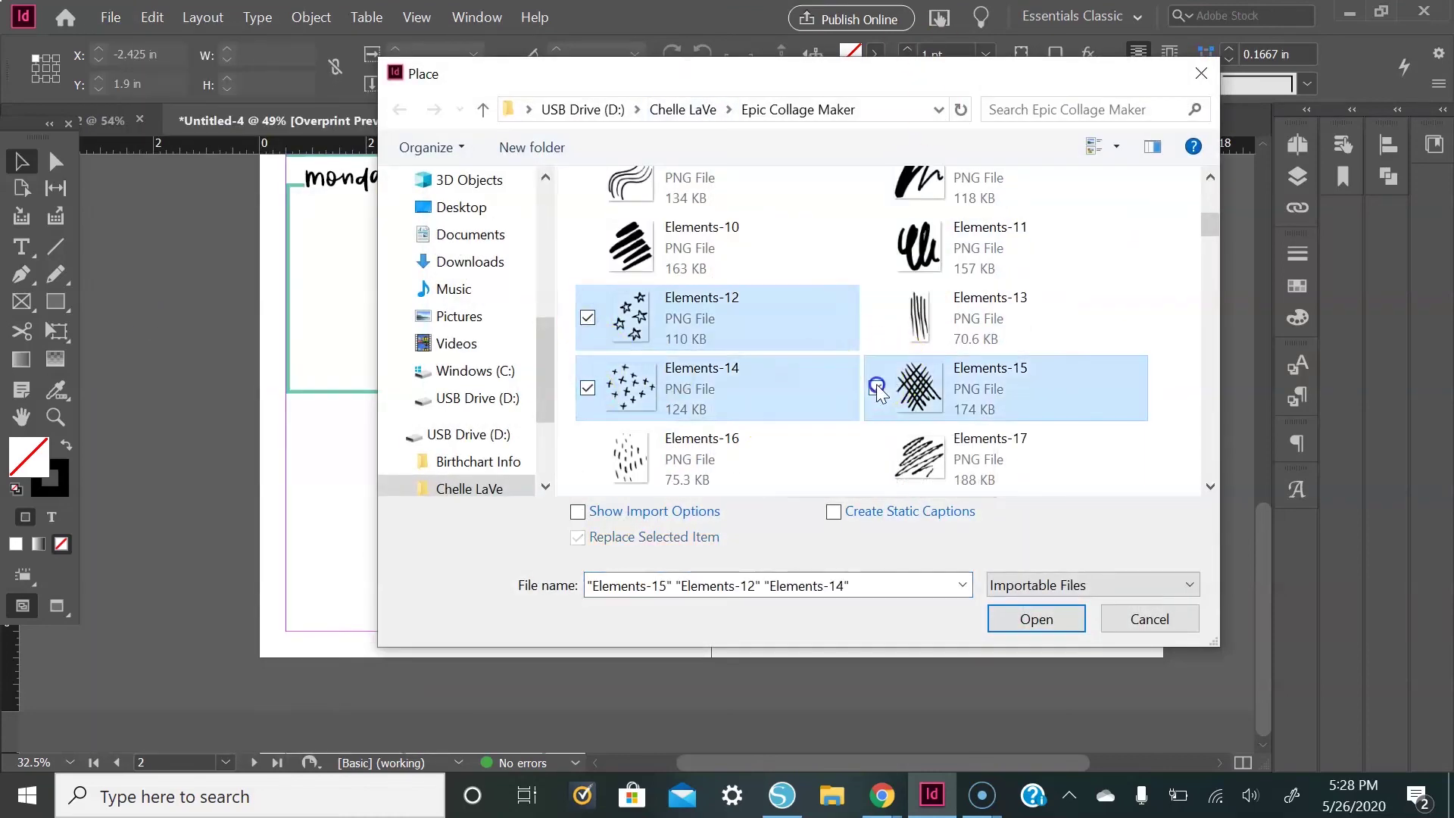
{"action": "scroll", "coordinate": [818, 382], "scroll_direction": "down", "scroll_amount": 5}
{"action": "left_click", "coordinate": [876, 247]}
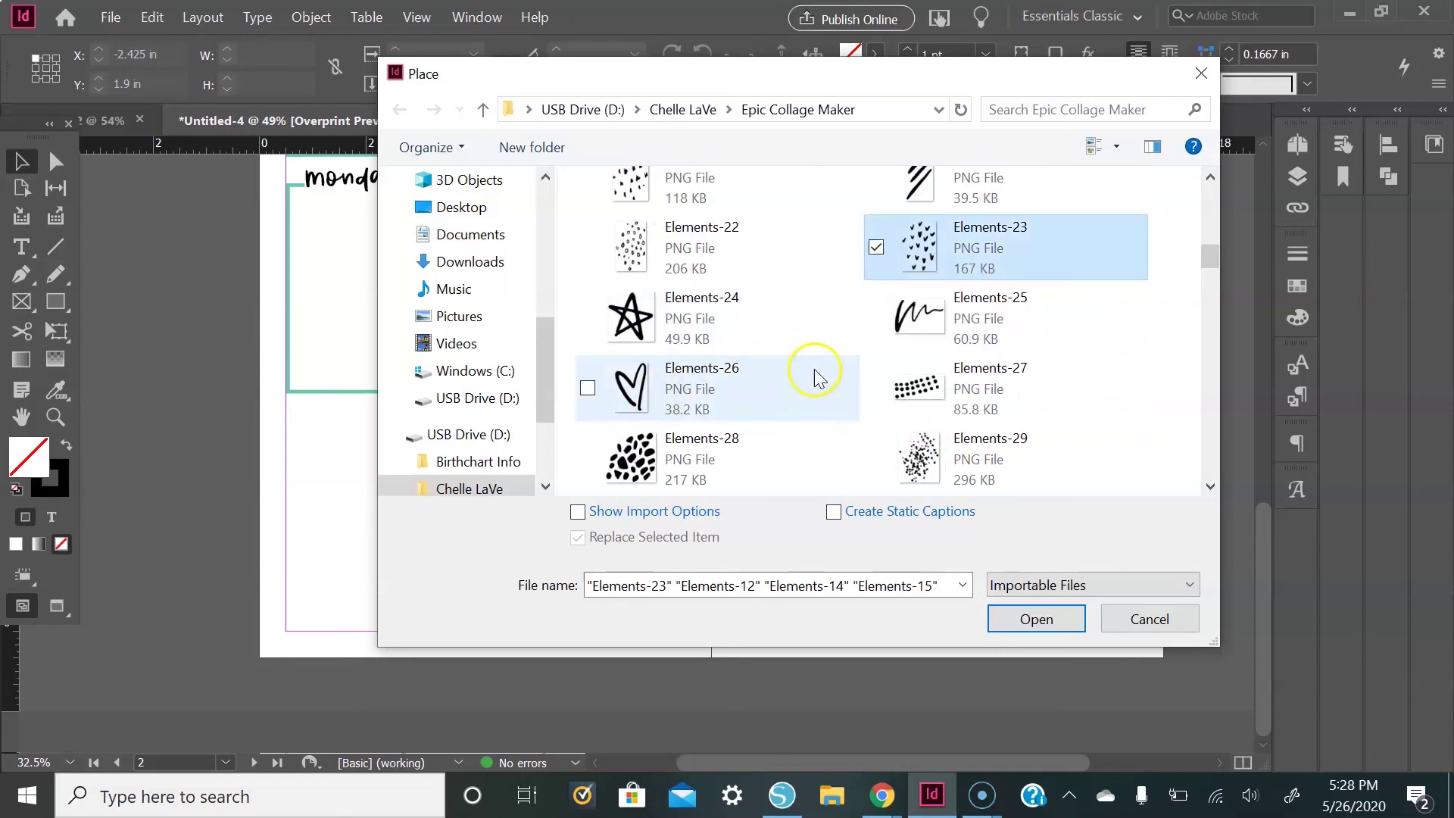
{"action": "scroll", "coordinate": [815, 369], "scroll_direction": "down", "scroll_amount": 10}
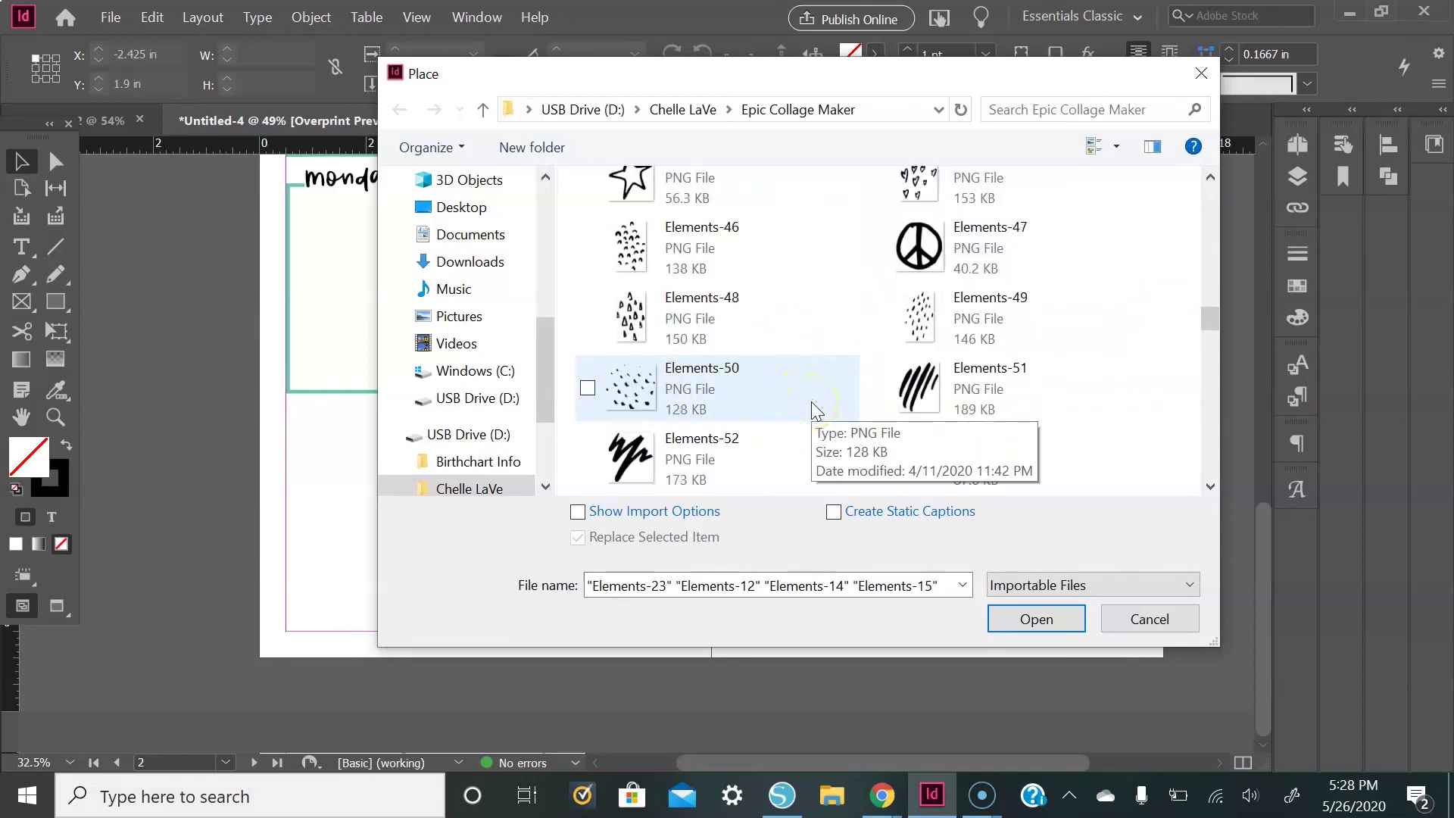
{"action": "left_click", "coordinate": [588, 458]}
{"action": "left_click", "coordinate": [588, 459]}
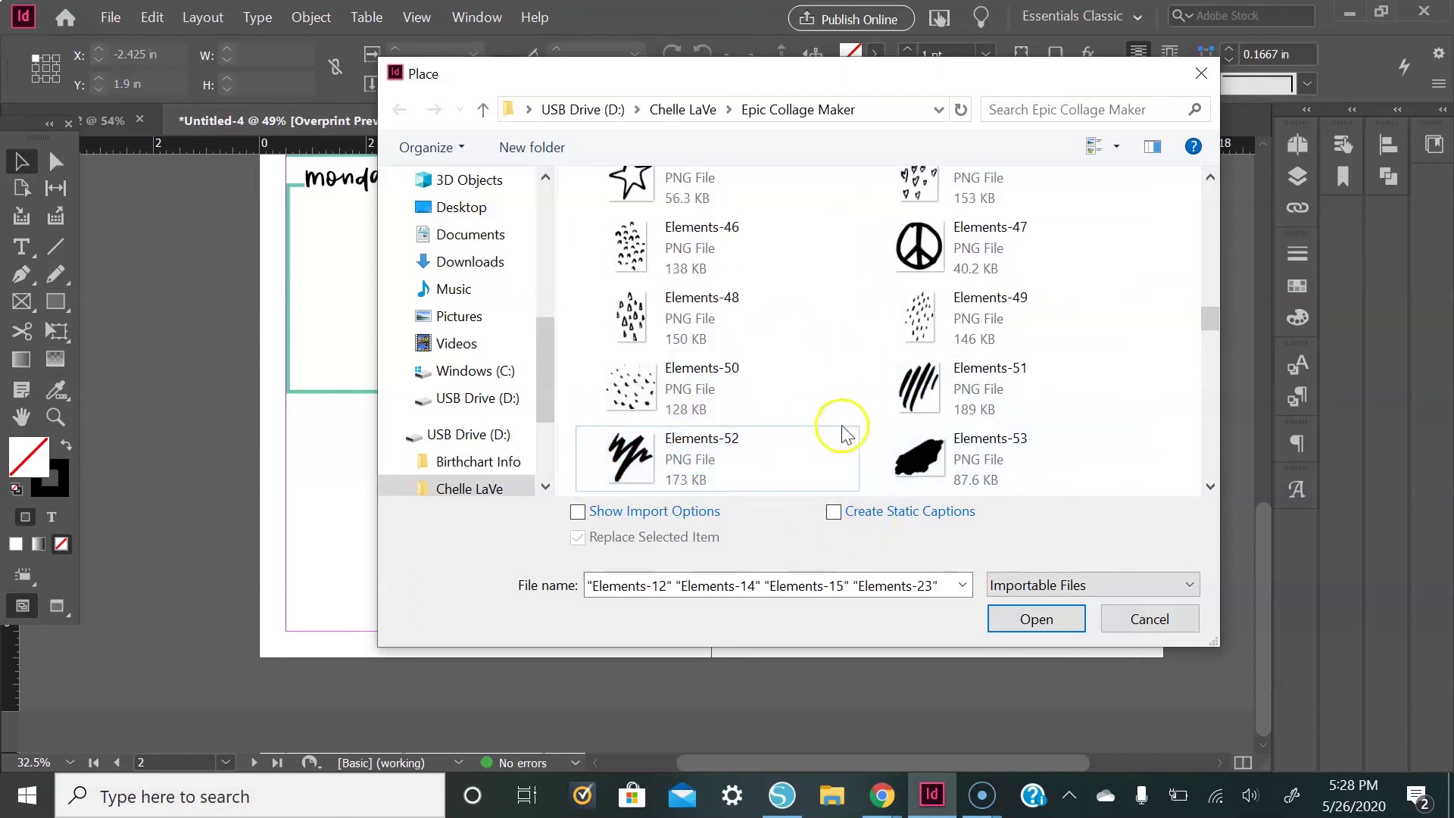
{"action": "left_click", "coordinate": [1034, 619]}
Place the stars and crosshatch beside the weekend box, the crosses between THURSDAY and friday, and the hearts, about 2.05 by 3.03 in, left of wednesday
{"action": "left_click_drag", "start_coordinate": [764, 454], "coordinate": [915, 606]}
{"action": "left_click_drag", "start_coordinate": [913, 239], "coordinate": [1015, 339]}
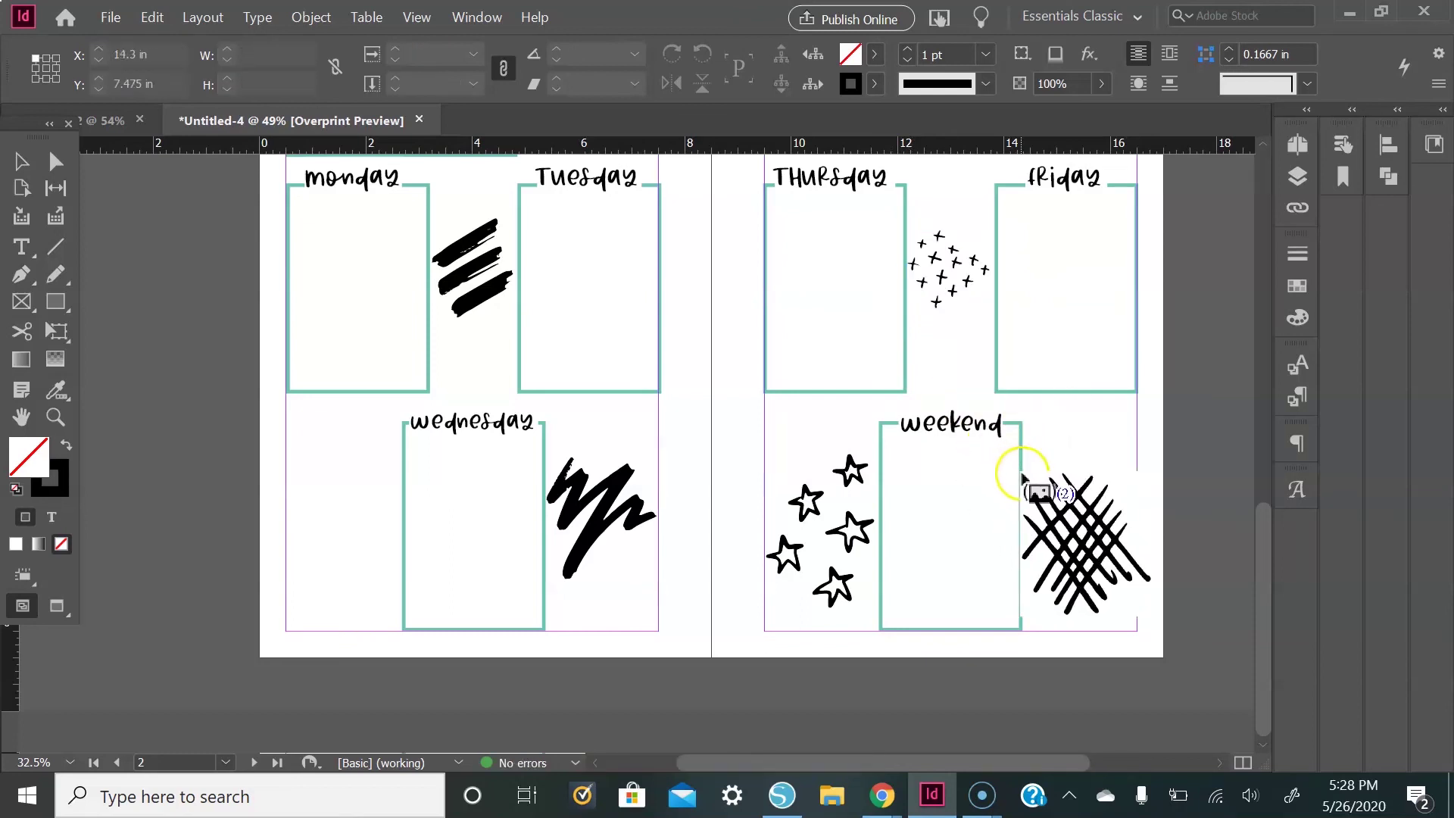
{"action": "left_click_drag", "start_coordinate": [1022, 477], "coordinate": [1137, 598]}
{"action": "left_click", "coordinate": [295, 466]}
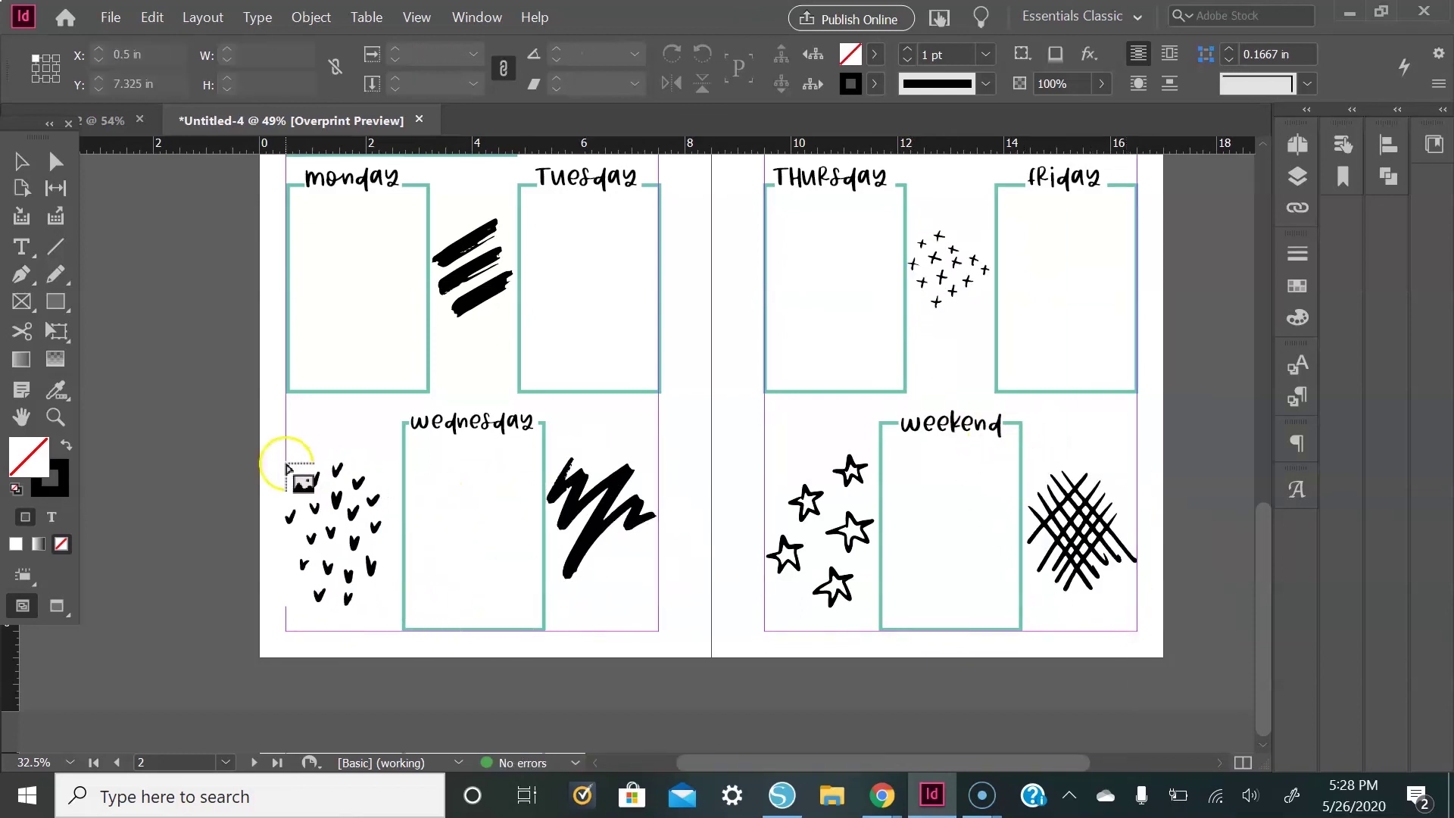
{"action": "left_click_drag", "start_coordinate": [286, 456], "coordinate": [395, 617]}
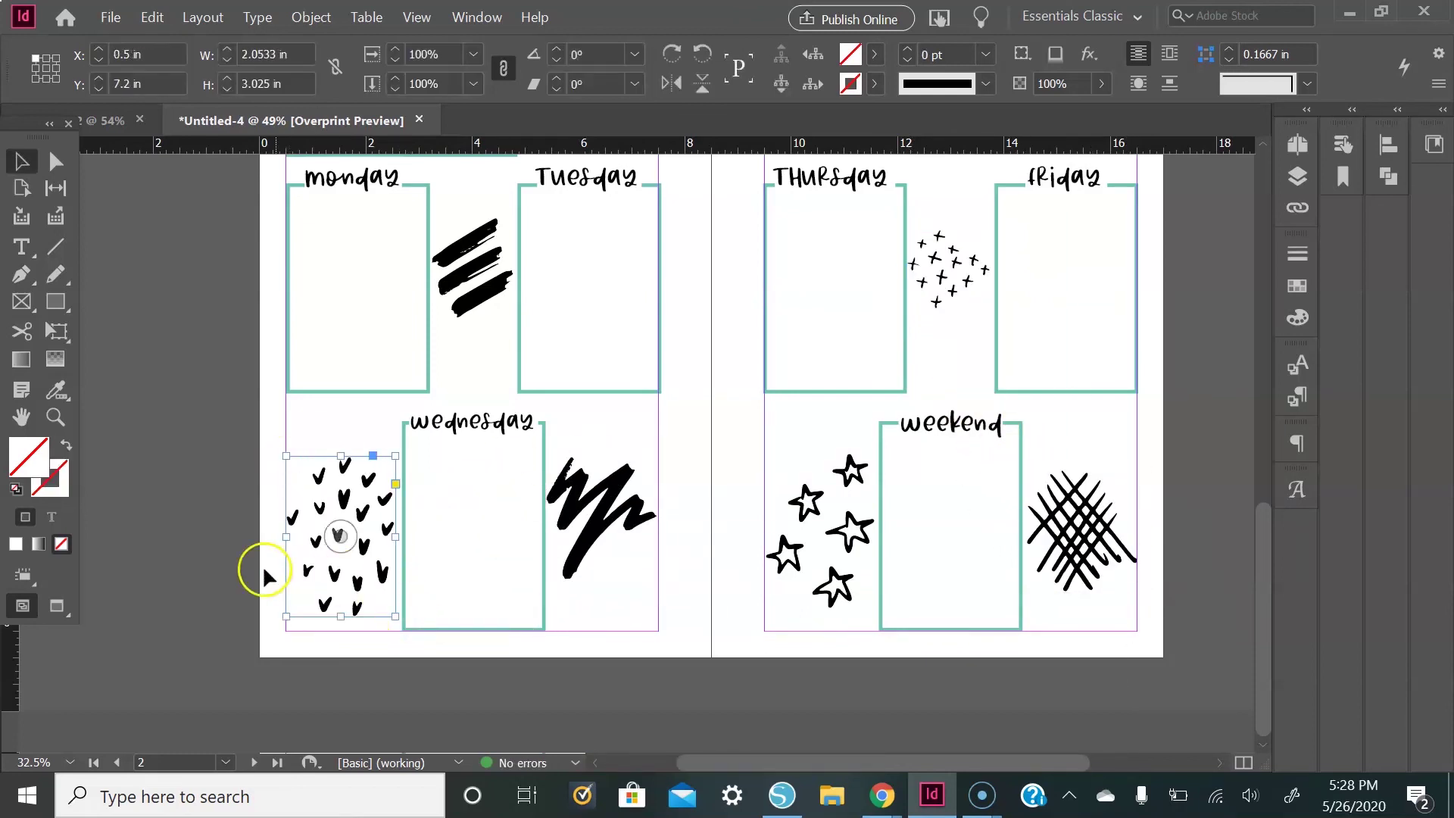
{"action": "left_click", "coordinate": [244, 547]}
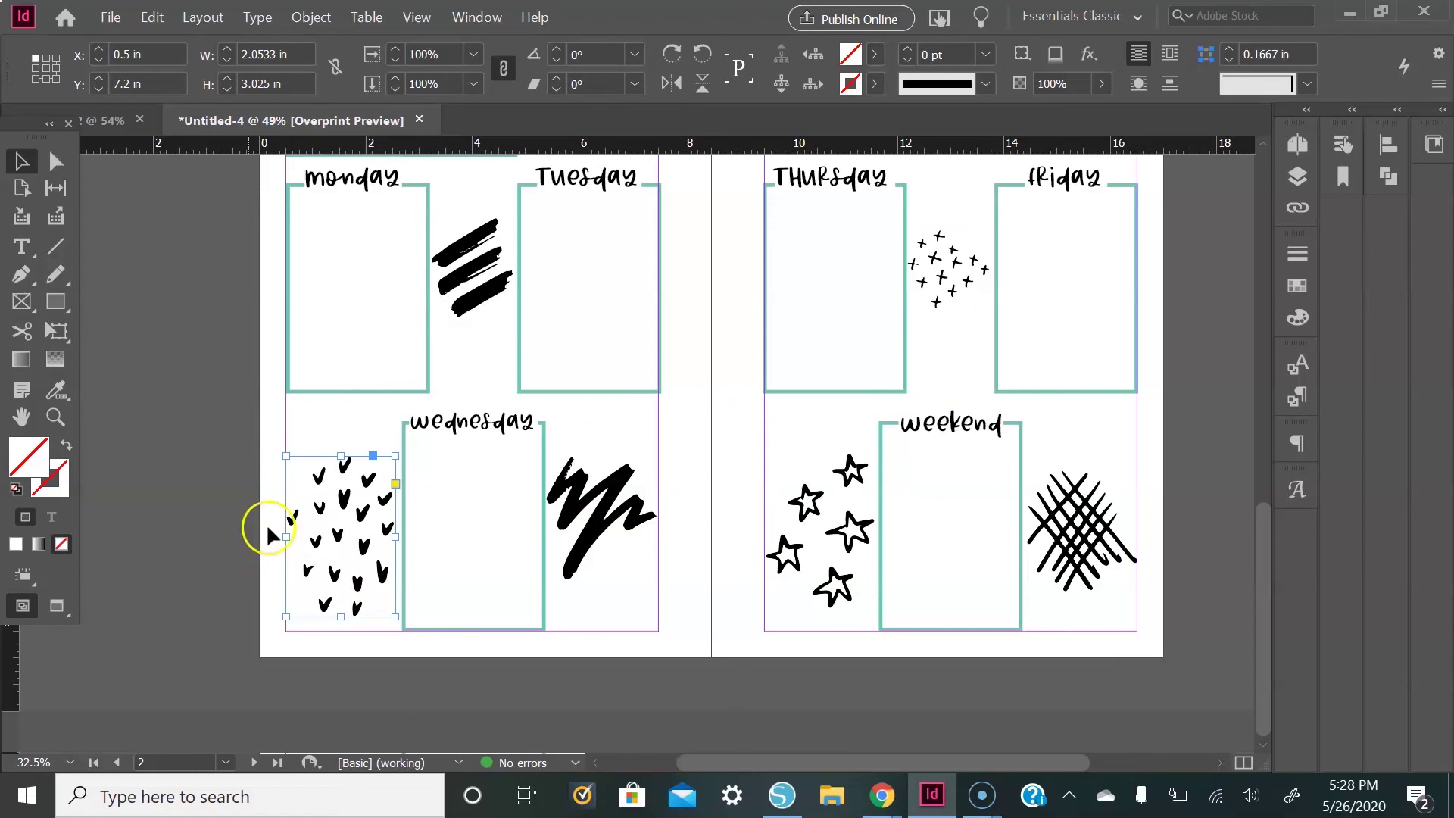
{"action": "left_click", "coordinate": [232, 376]}
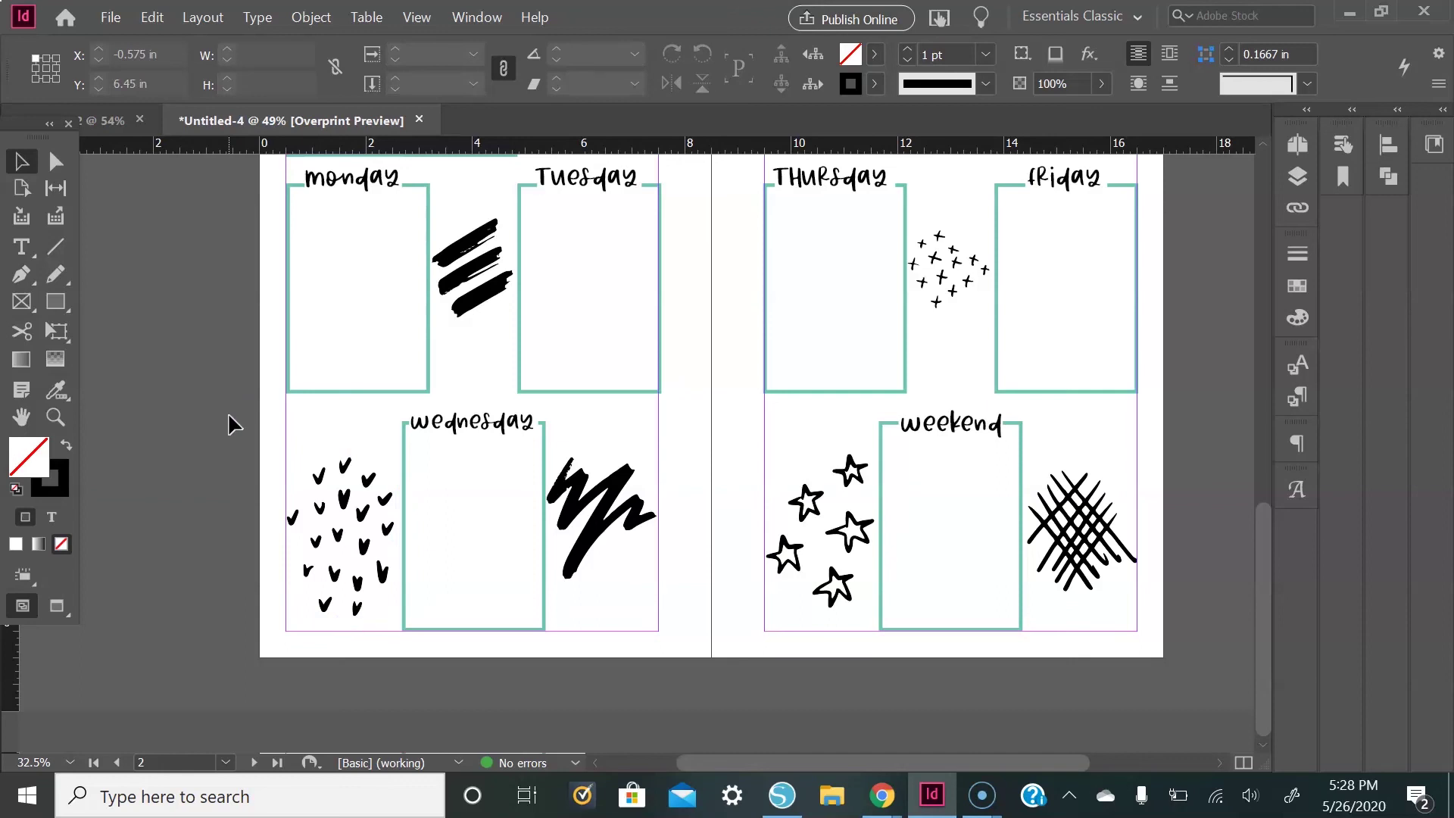
Scale the hearts beside the wednesday box down to about 1.91 by 2.81 in and shift them slightly inward from the margin
{"action": "left_click", "coordinate": [326, 552]}
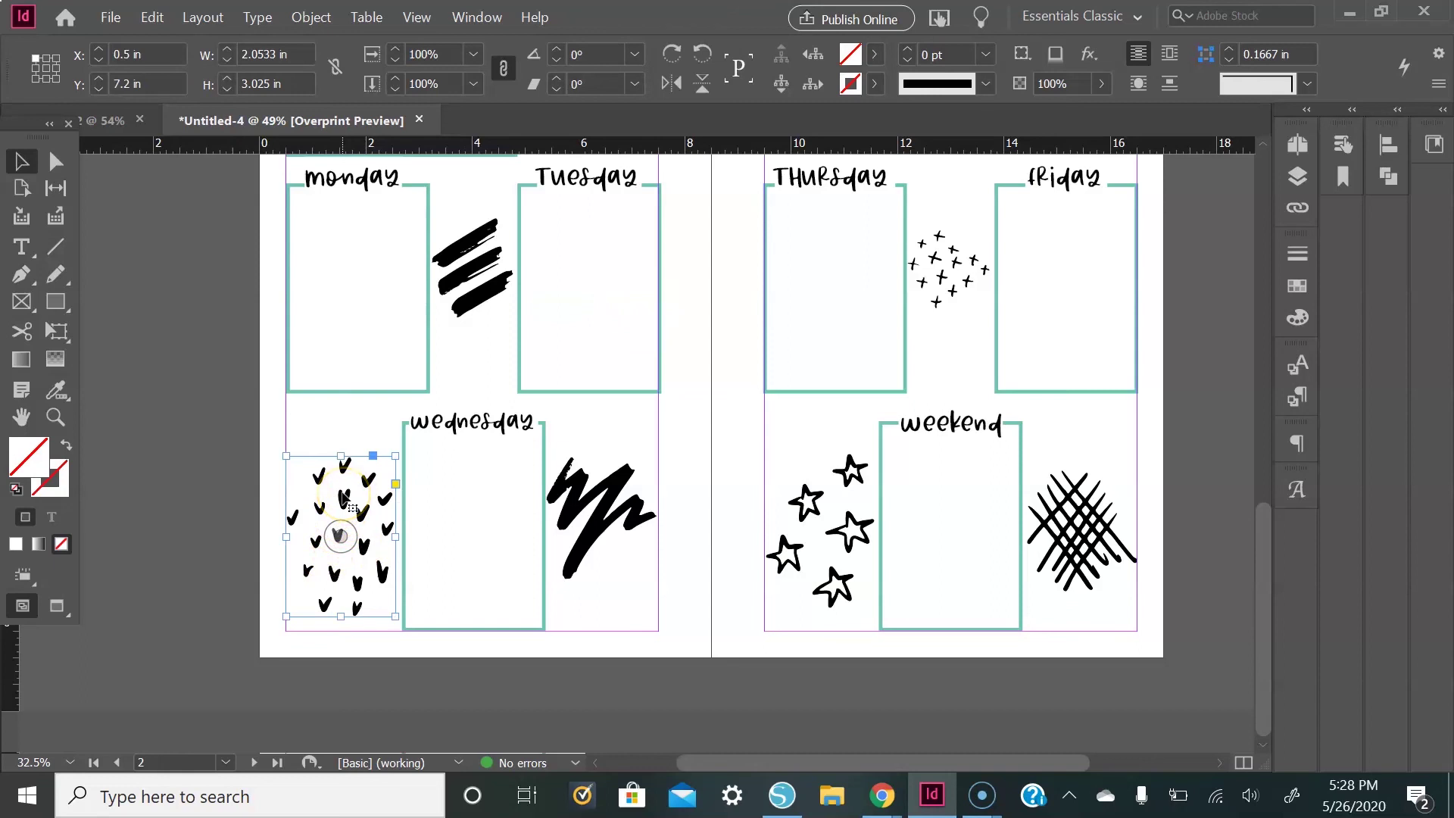
{"action": "left_click", "coordinate": [343, 500]}
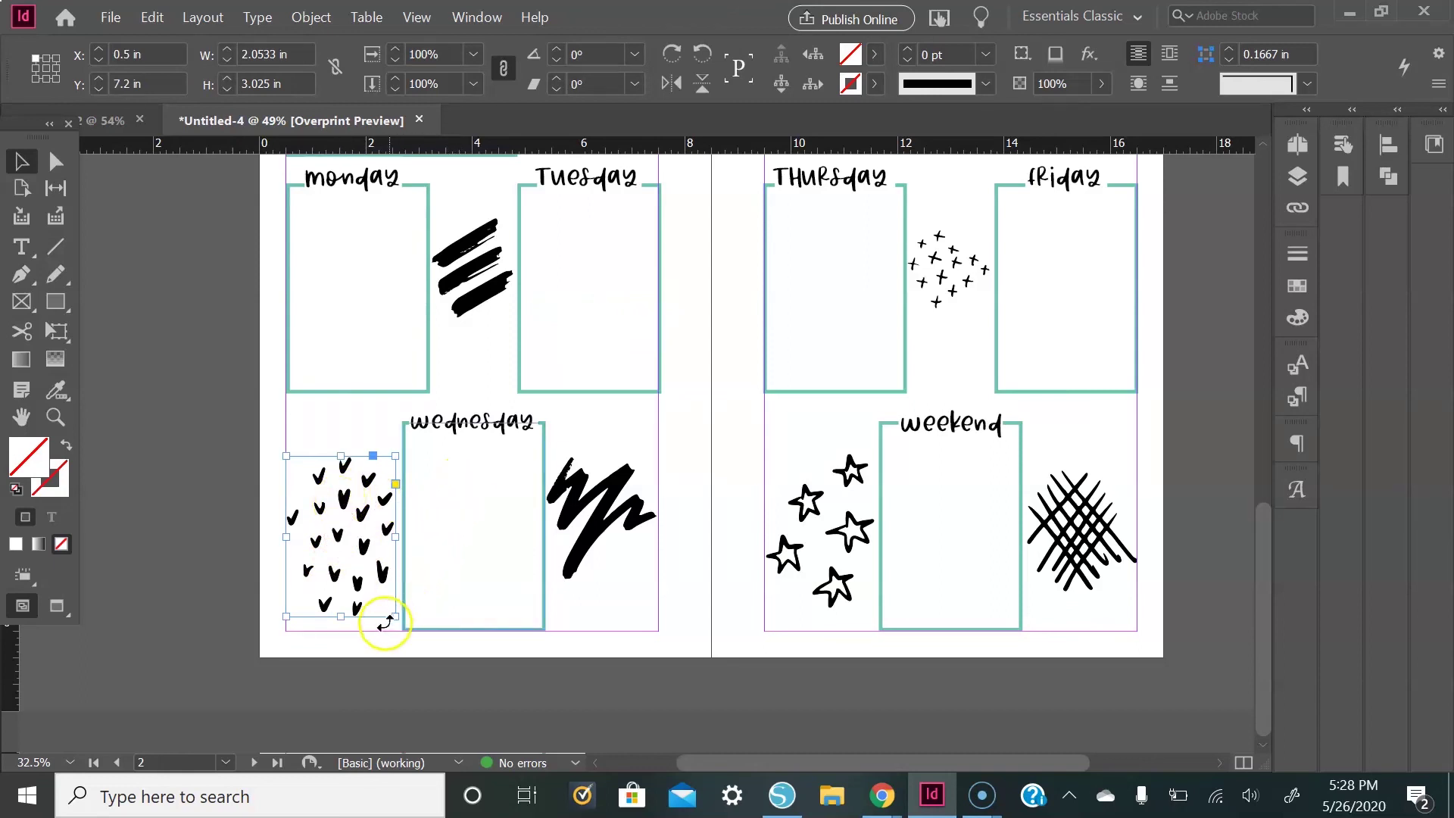
{"action": "left_click_drag", "start_coordinate": [395, 617], "coordinate": [387, 602]}
{"action": "left_click_drag", "start_coordinate": [337, 493], "coordinate": [346, 496]}
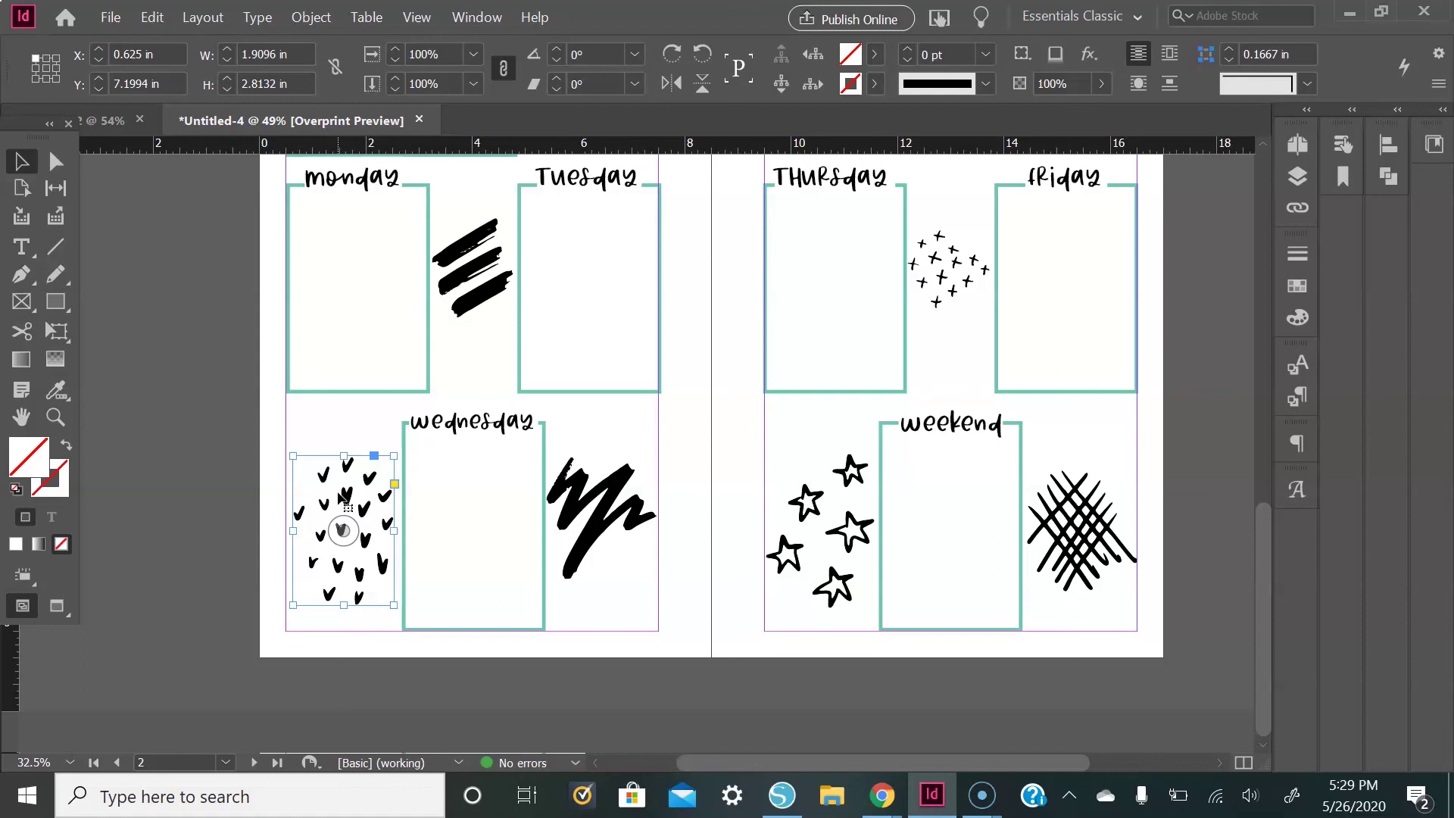
Try to shrink the scribble beside the wednesday box to about 1.91 by 1.93 in, undo the resize and deselect it
{"action": "left_click", "coordinate": [600, 518]}
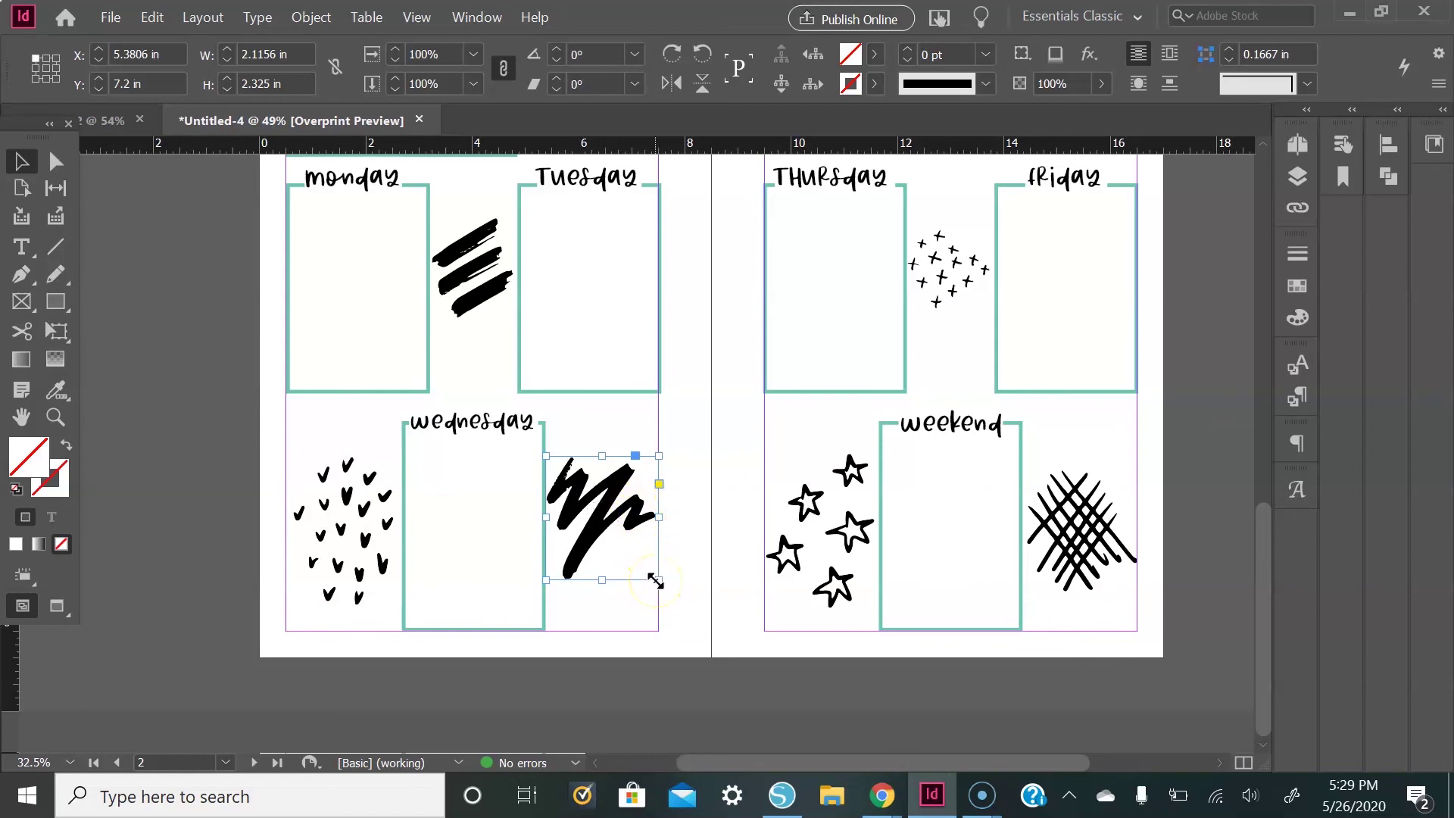
{"action": "mouse_move", "coordinate": [658, 581]}
{"action": "left_mouse_down"}
{"action": "mouse_move", "coordinate": [639, 575]}
{"action": "mouse_move", "coordinate": [648, 559]}
{"action": "left_mouse_up"}
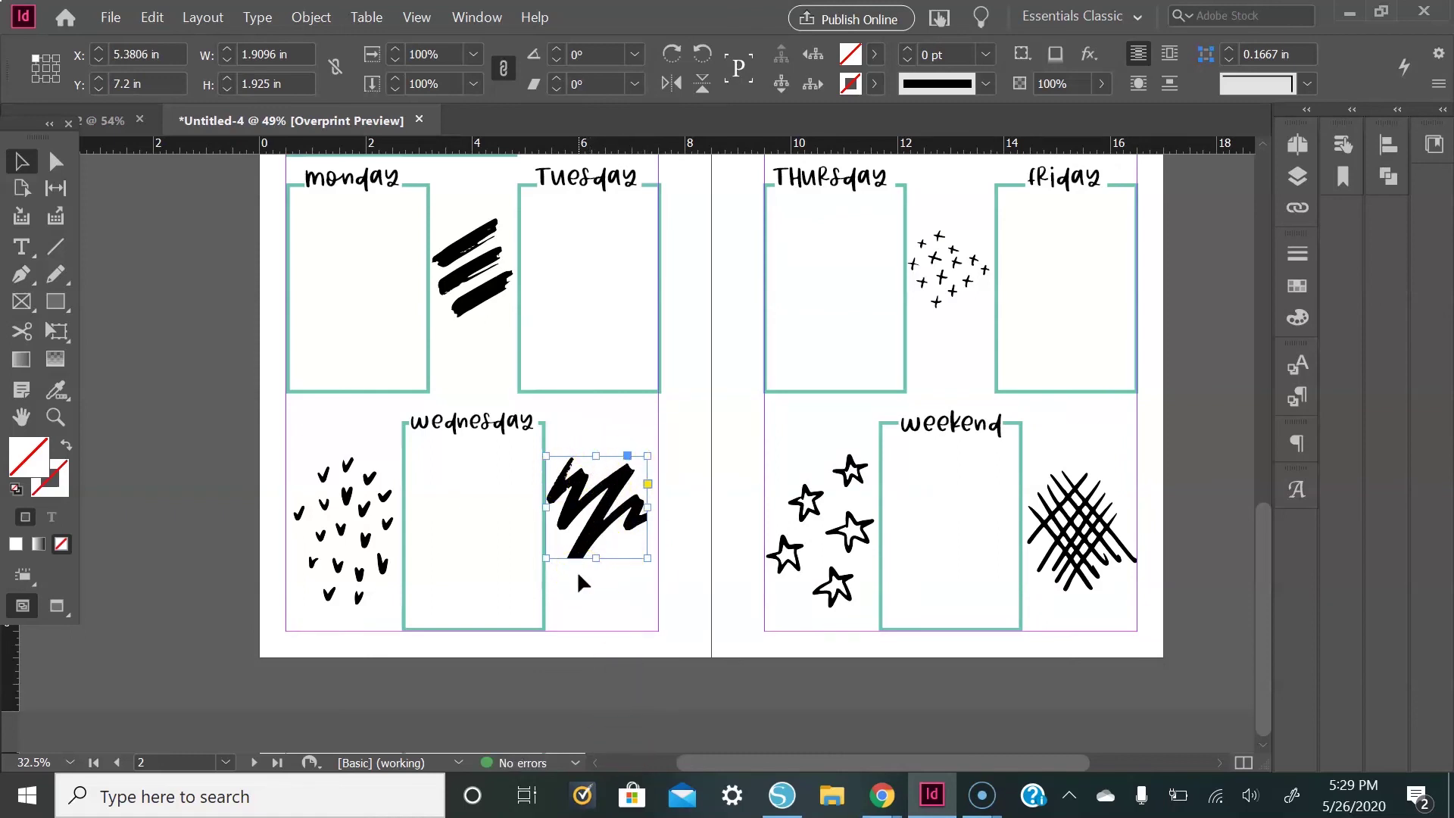
{"action": "key", "text": "ctrl+z"}
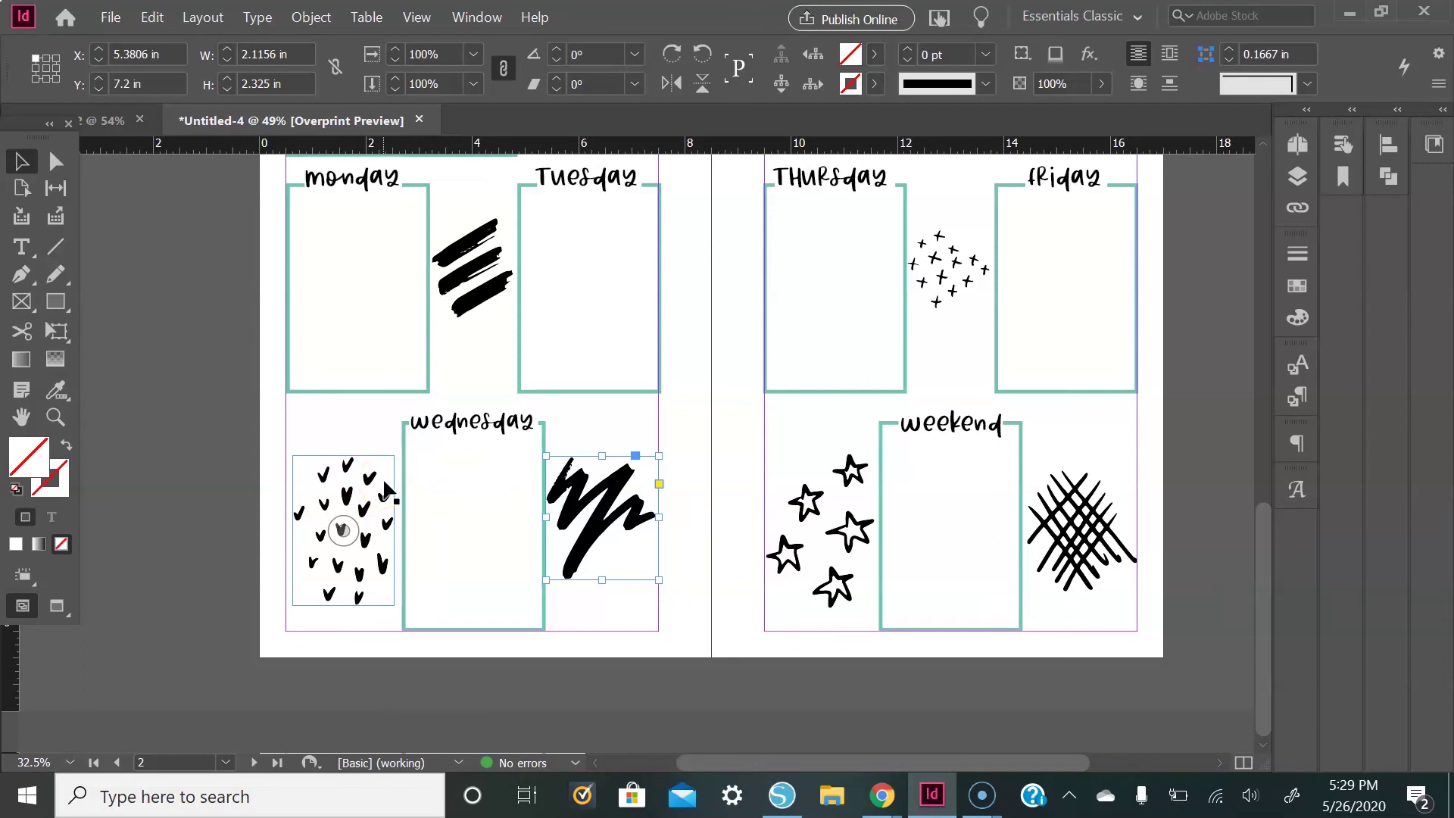
{"action": "left_click", "coordinate": [267, 481]}
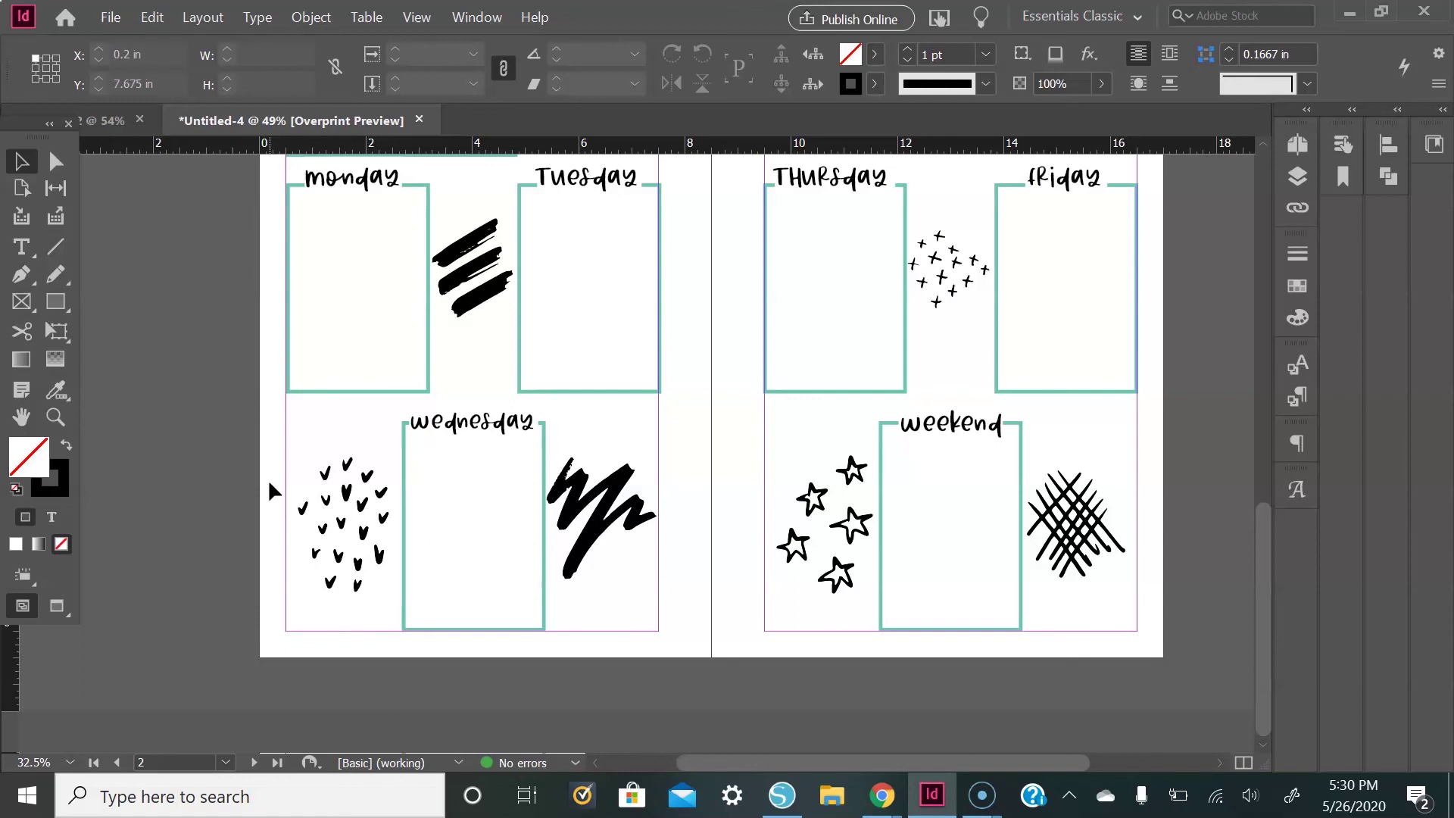
Select all six decorative elements on both pages and open the Drop Shadow effect settings for them
{"action": "left_click", "coordinate": [462, 315]}
{"action": "left_click", "coordinate": [462, 315]}
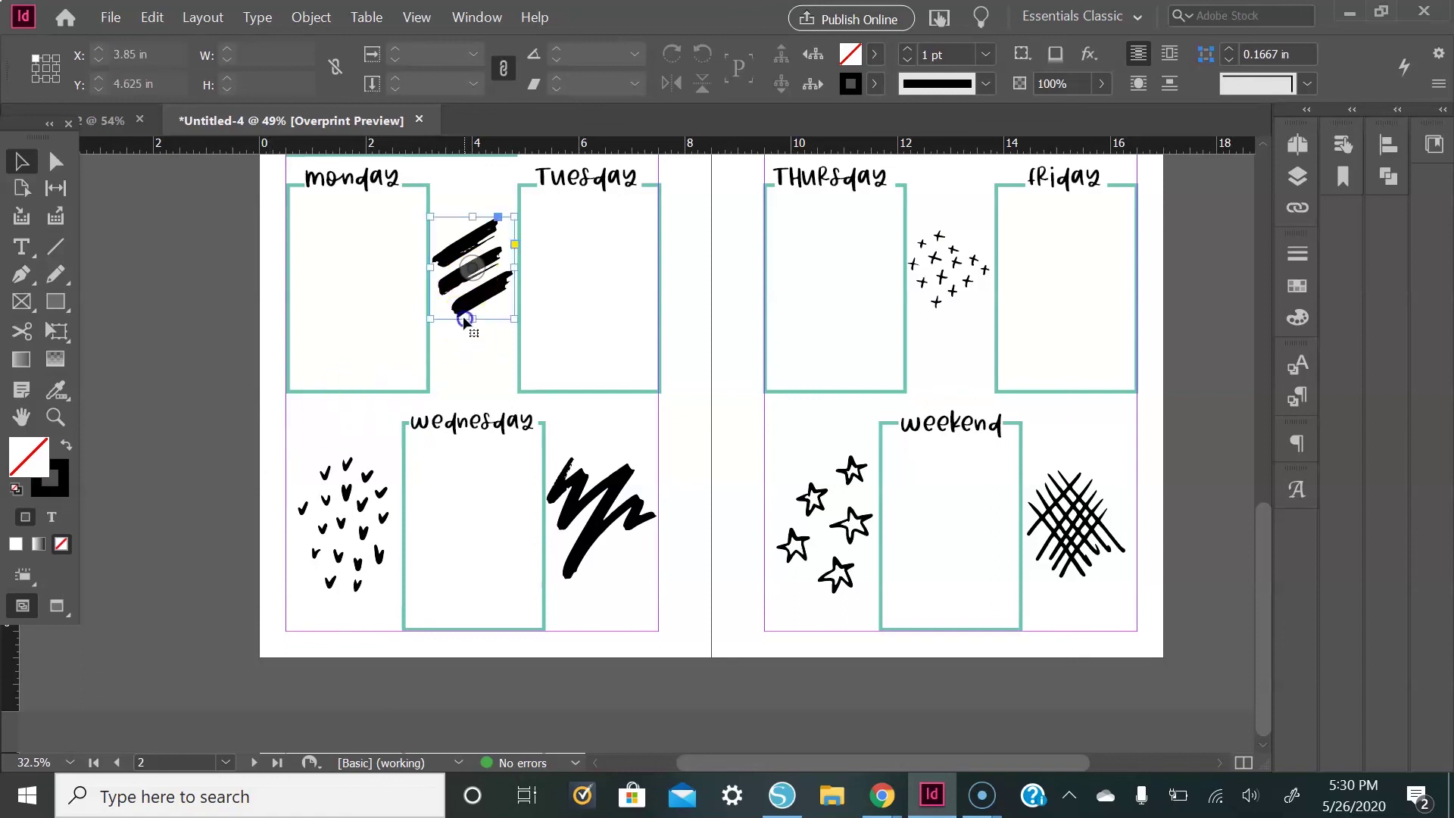
{"action": "left_click", "coordinate": [385, 485], "text": "shift"}
{"action": "left_click", "coordinate": [596, 503], "text": "shift"}
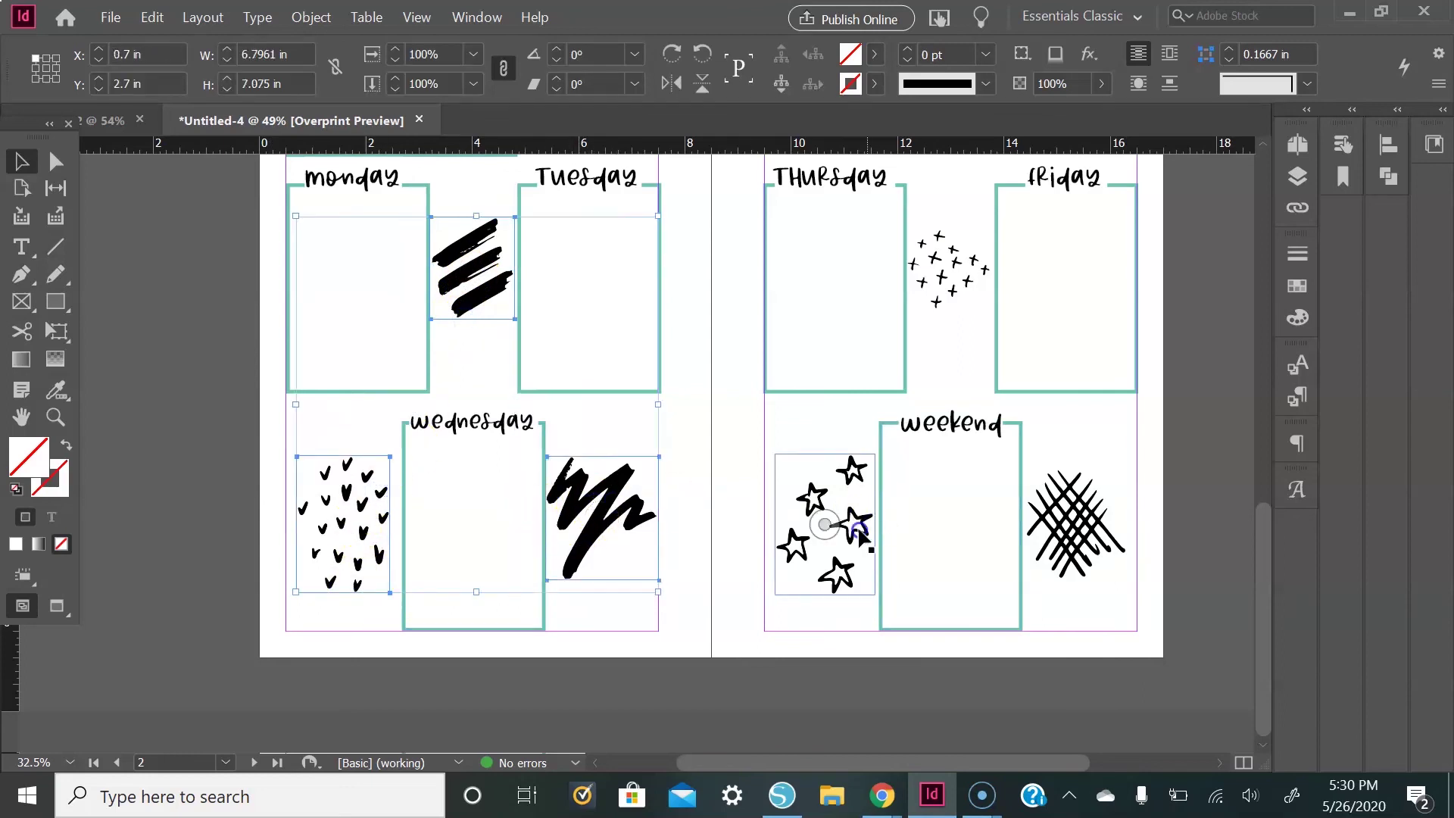
{"action": "left_click", "coordinate": [850, 474], "text": "shift"}
{"action": "left_click", "coordinate": [950, 273], "text": "shift"}
{"action": "left_click", "coordinate": [1075, 496], "text": "shift"}
{"action": "right_click", "coordinate": [1075, 492]}
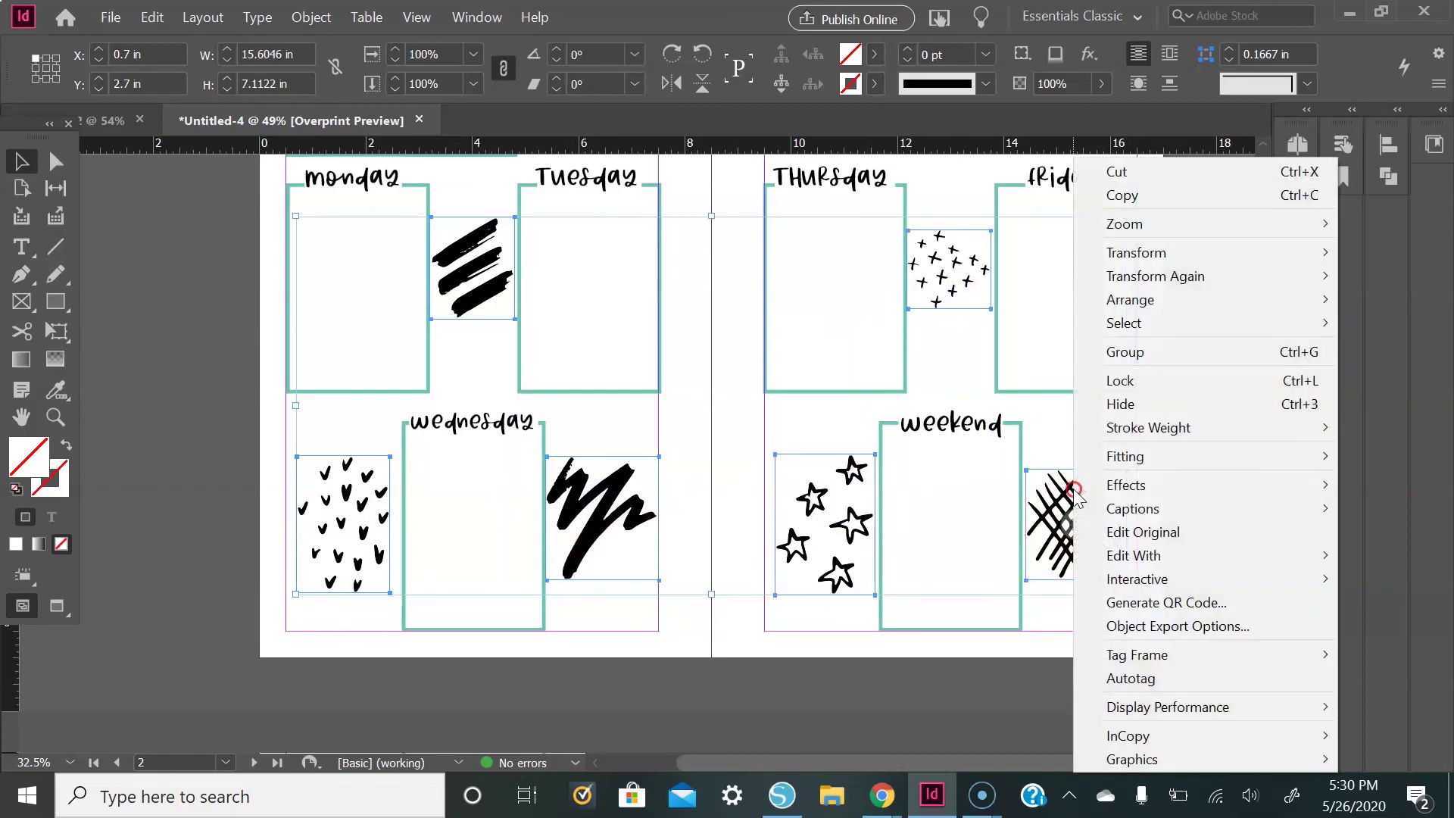
{"action": "mouse_move", "coordinate": [1186, 489]}
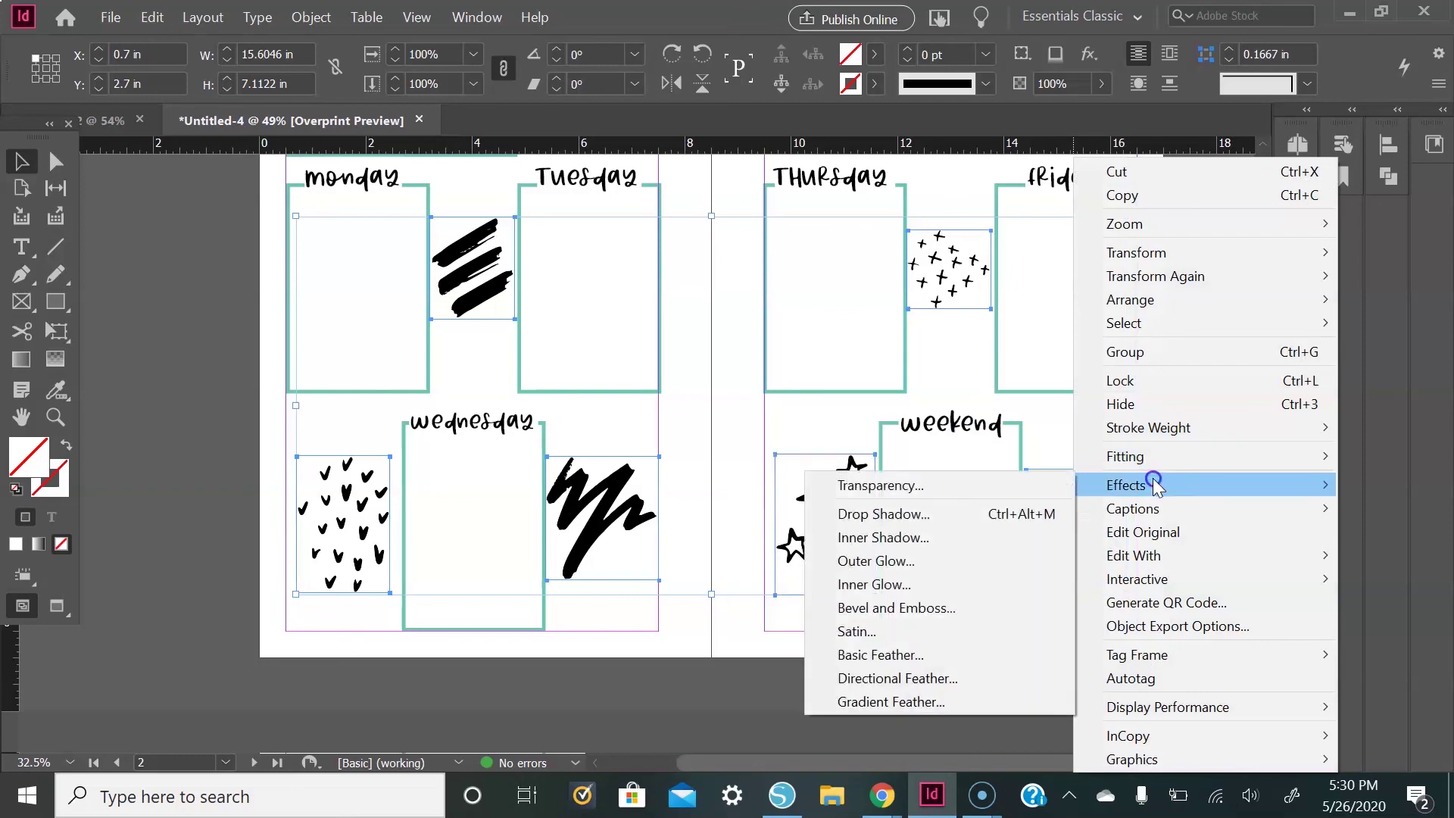
{"action": "left_click", "coordinate": [984, 521]}
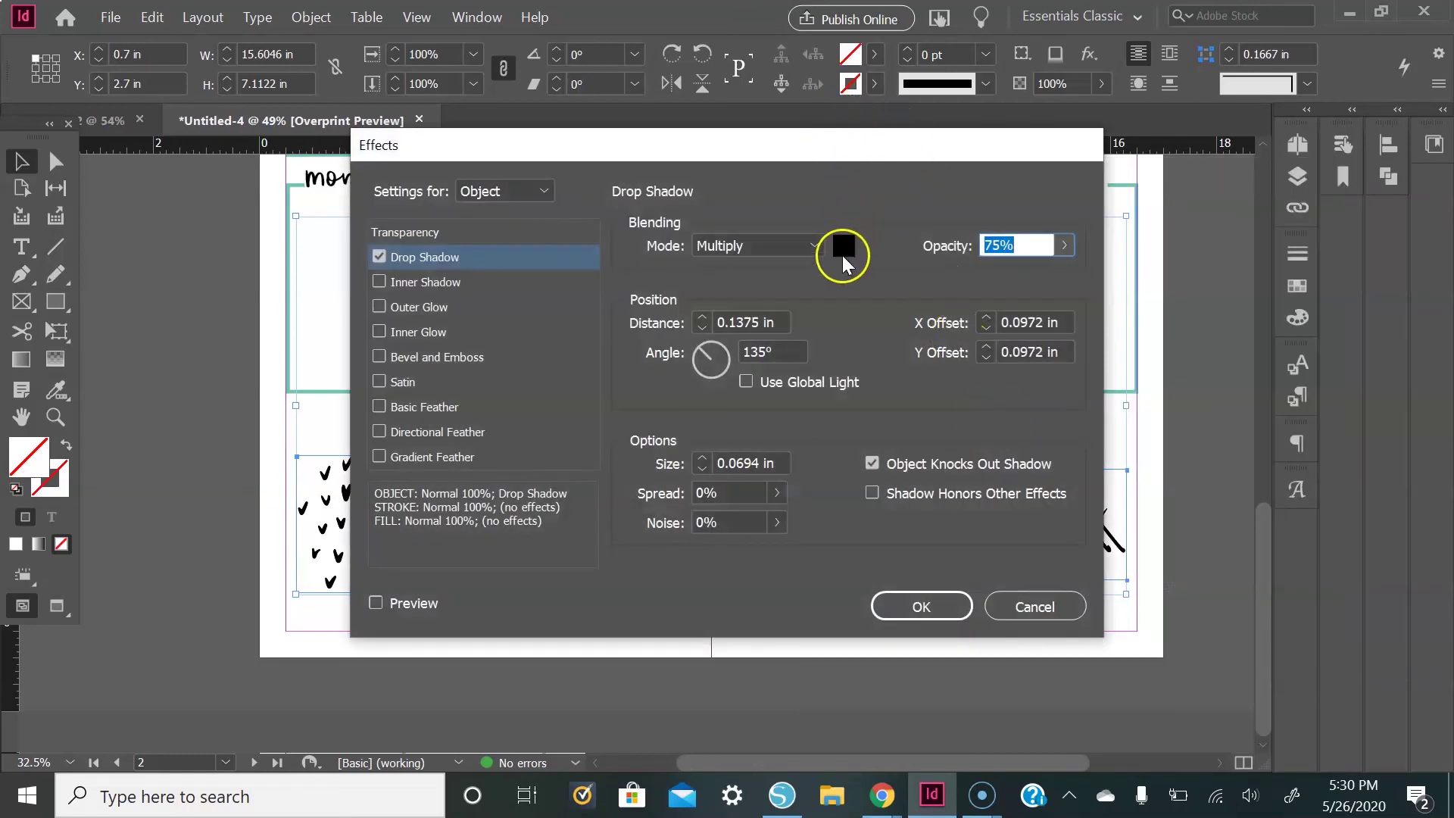
Set the drop shadow color to the turquoise swatch C=56 M=0 Y=37 K=0, apply the effect and deselect the elements
{"action": "left_click", "coordinate": [844, 245]}
{"action": "scroll", "coordinate": [667, 401], "scroll_direction": "down", "scroll_amount": 2}
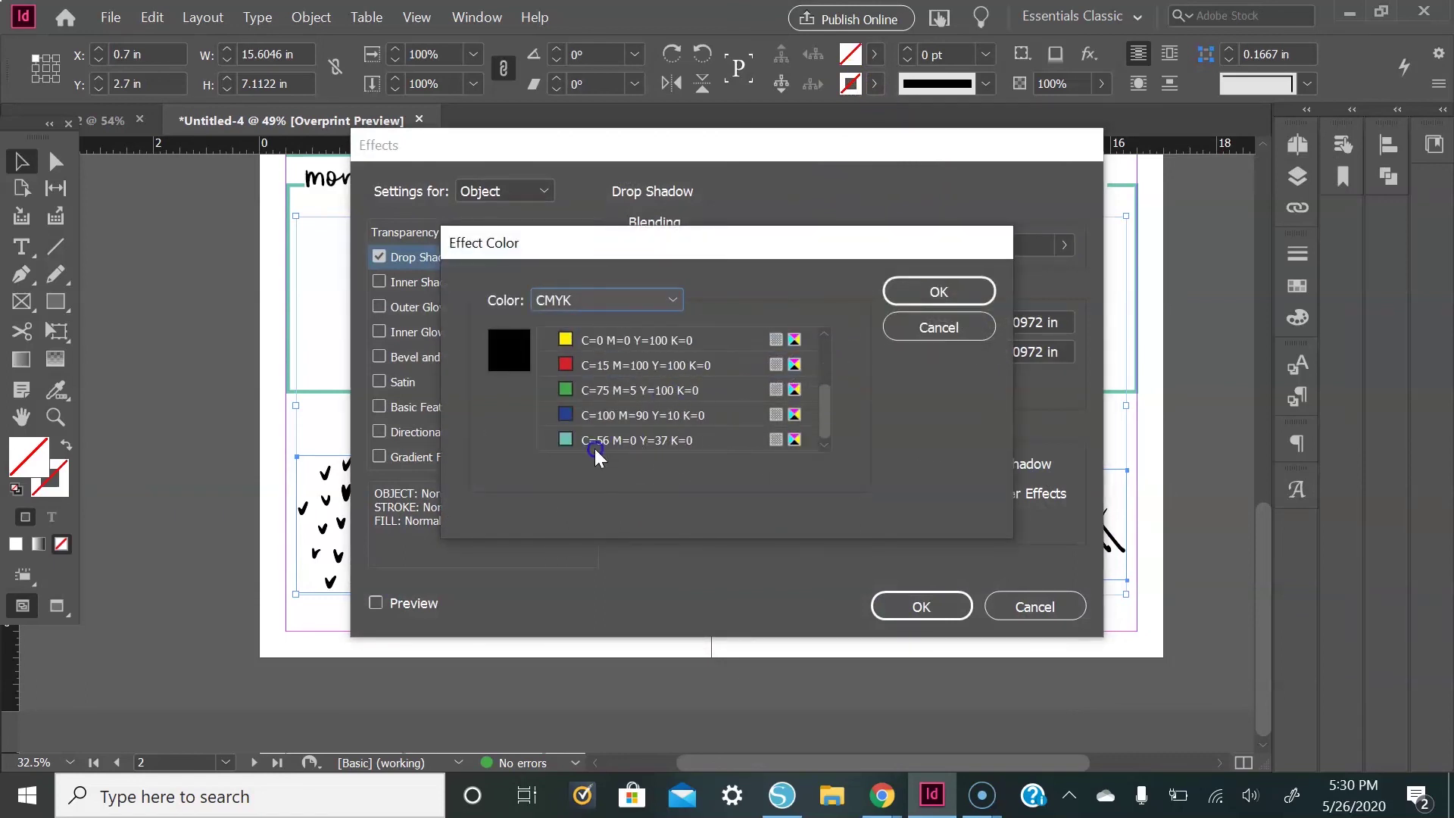
{"action": "left_click", "coordinate": [594, 442]}
{"action": "left_click", "coordinate": [964, 292]}
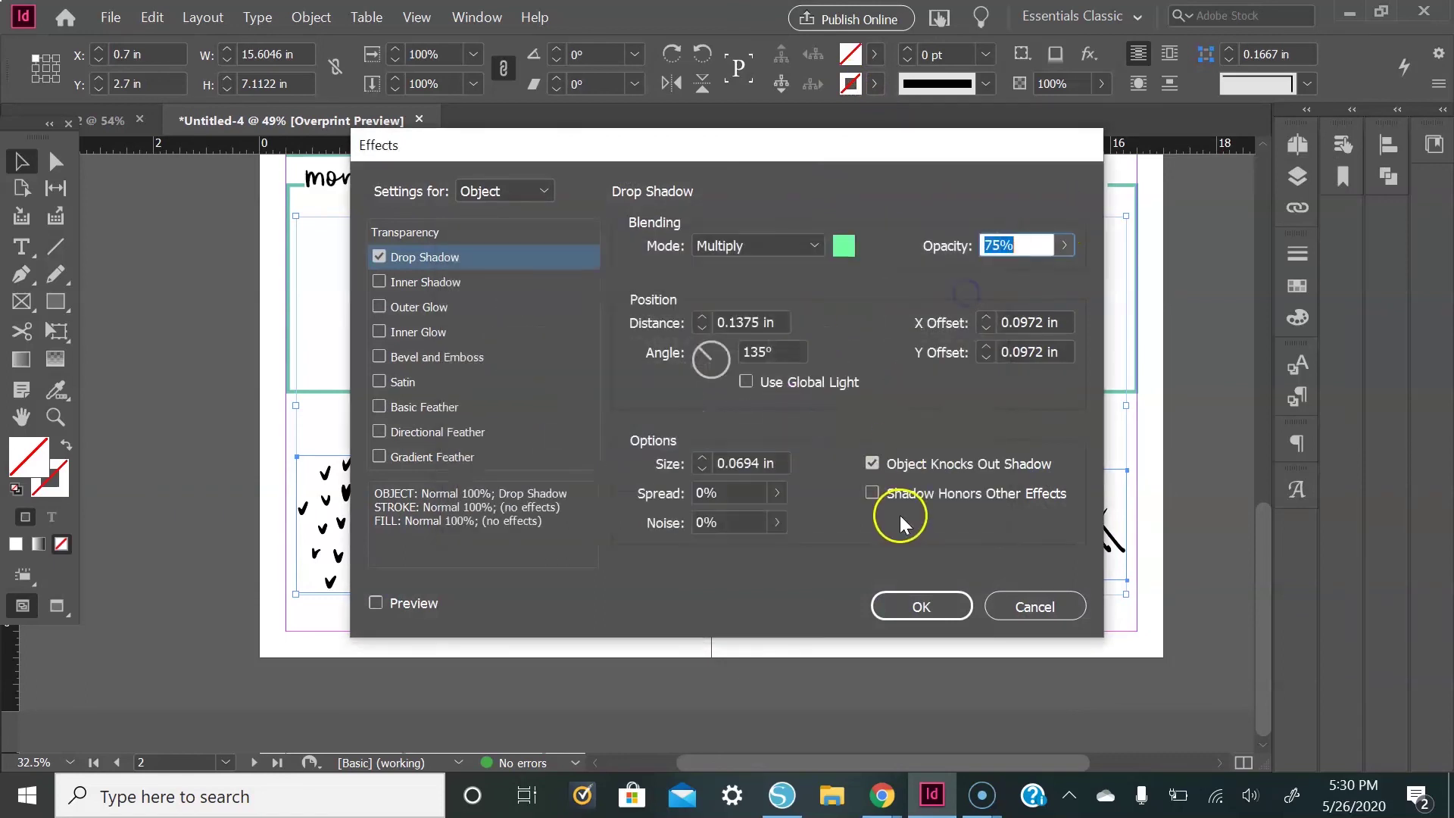
{"action": "left_click", "coordinate": [916, 599]}
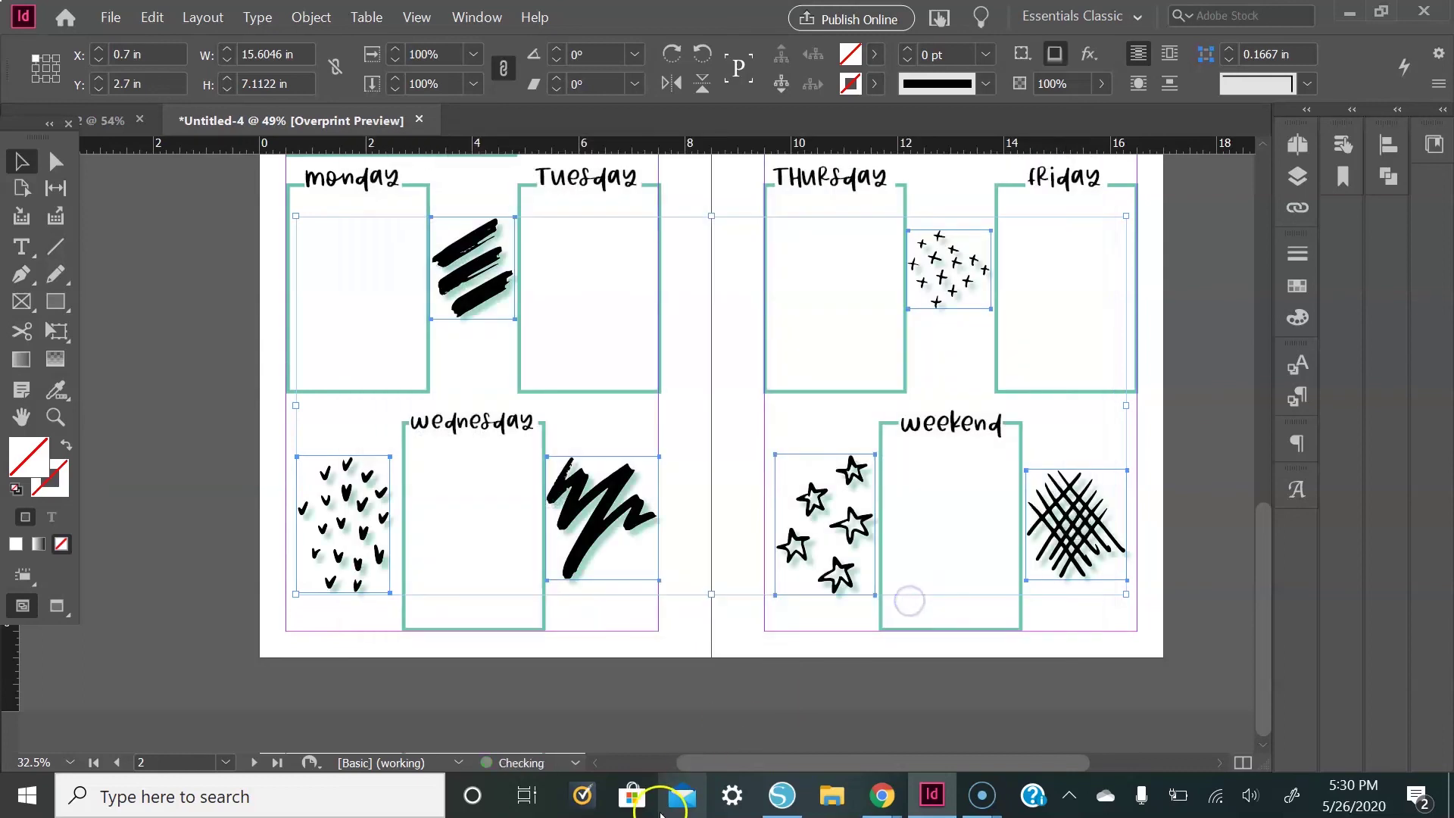
{"action": "left_click", "coordinate": [705, 693]}
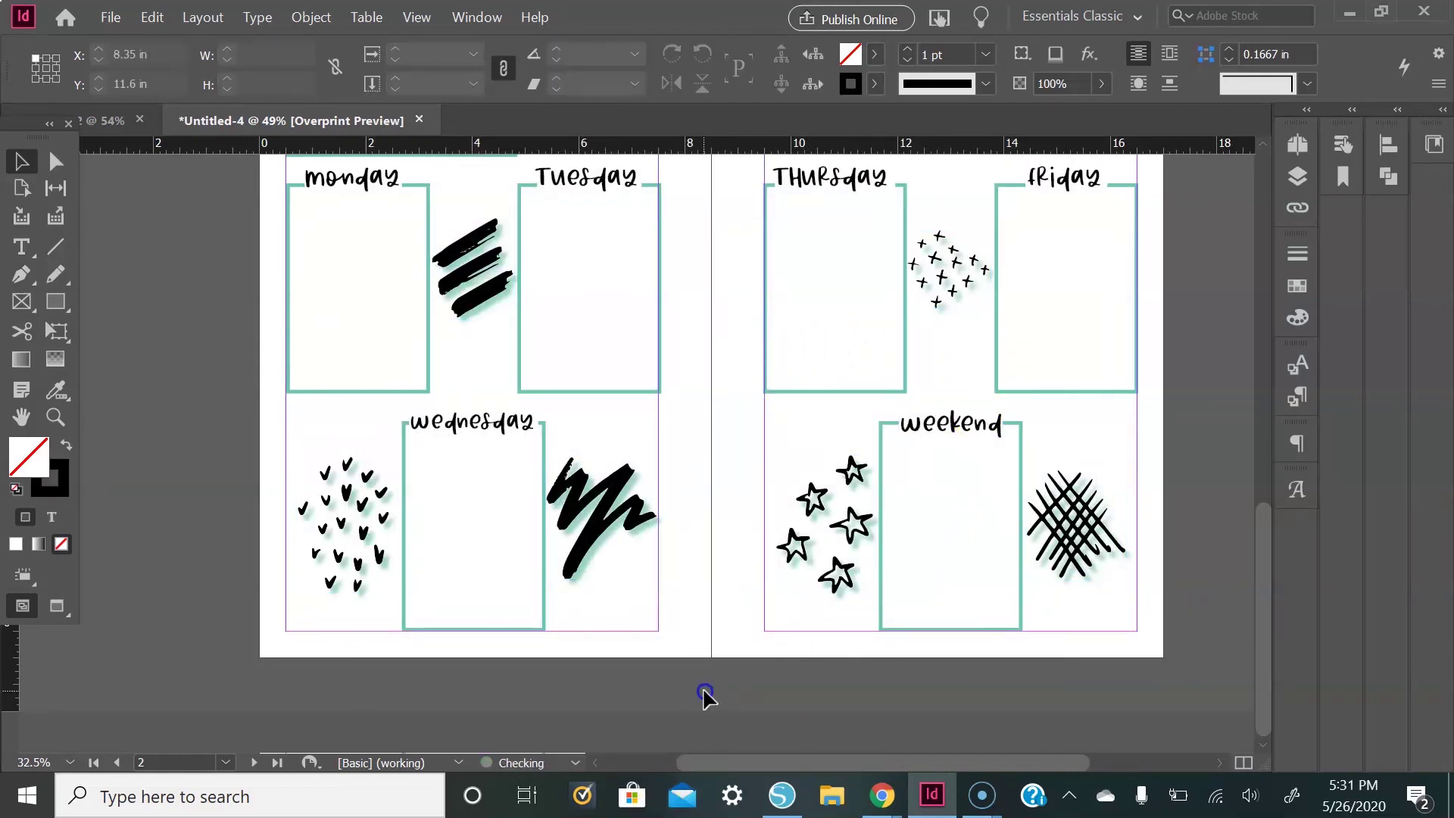
Preview the weekly spread without guides to check the layout and the shadowed decorations
{"action": "scroll", "coordinate": [1183, 425], "scroll_direction": "up", "scroll_amount": 1}
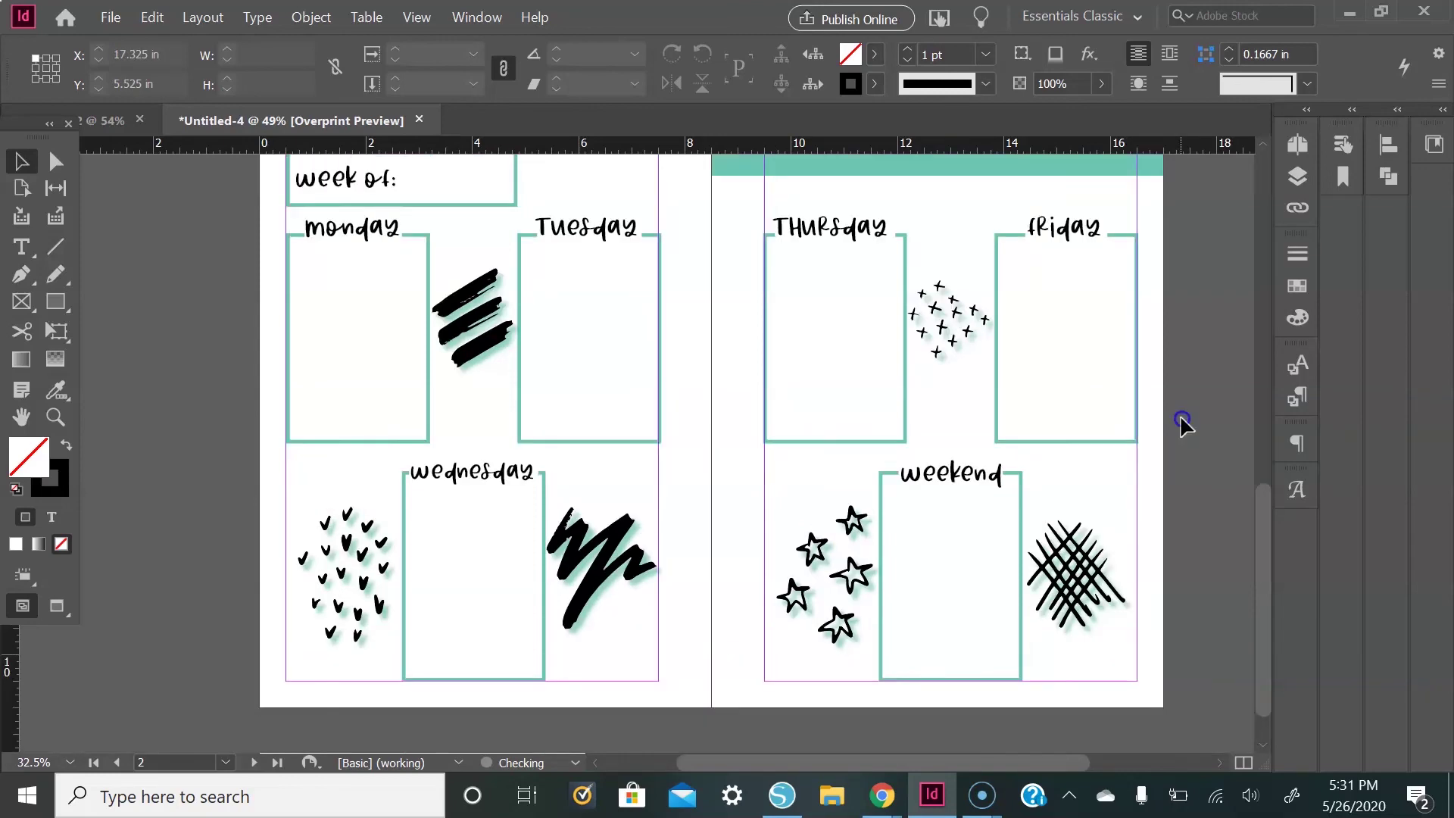
{"action": "key", "text": "w"}
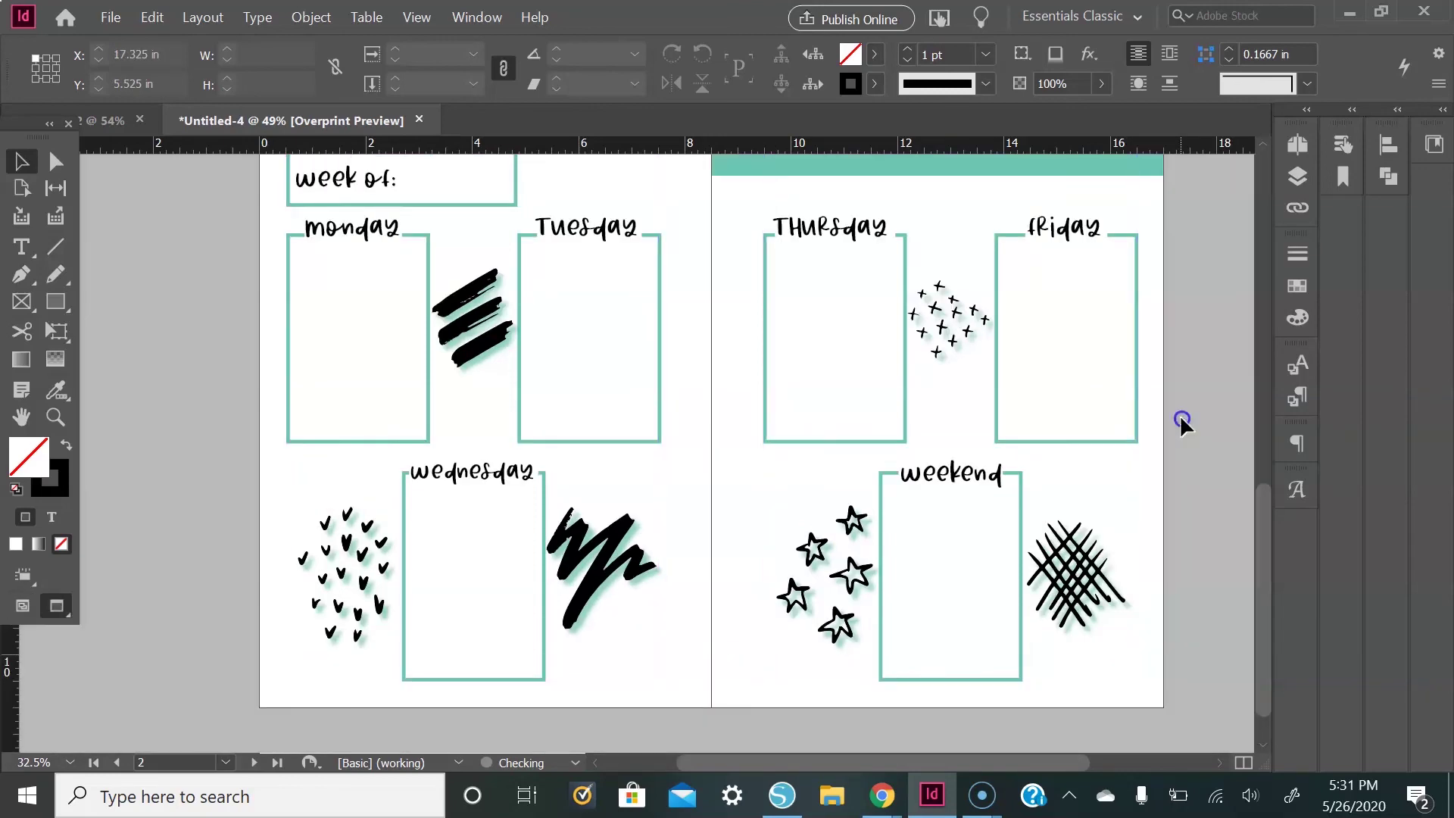
{"action": "scroll", "coordinate": [1180, 421], "scroll_direction": "up", "scroll_amount": 1}
Draw a rectangle about 7 by 4.2 in between the side margins of page 1 and give it a 5 pt stroke
{"action": "scroll", "coordinate": [1182, 421], "scroll_direction": "up", "scroll_amount": 10}
{"action": "scroll", "coordinate": [1189, 415], "scroll_direction": "up", "scroll_amount": 3}
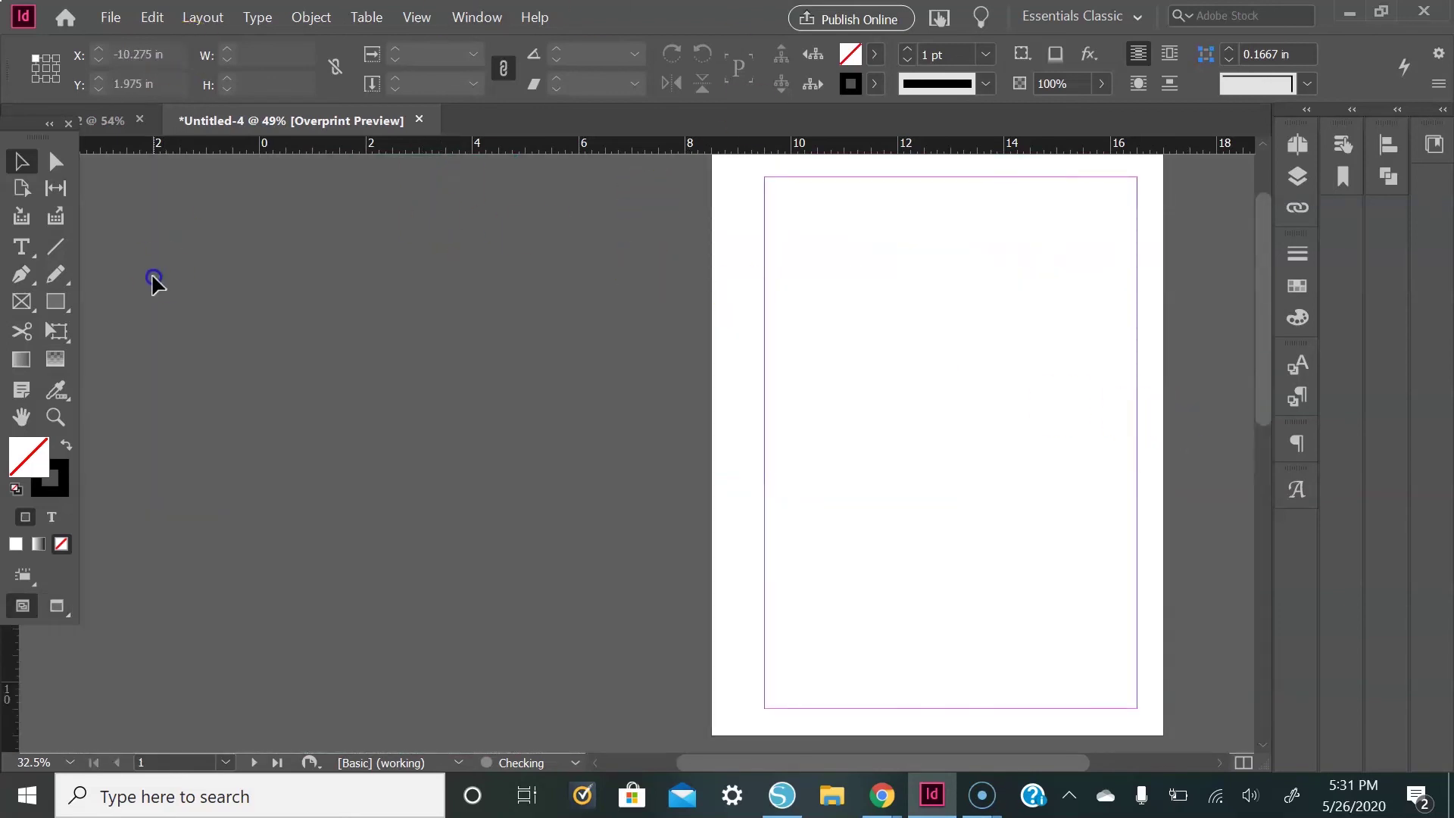
{"action": "left_click", "coordinate": [57, 307]}
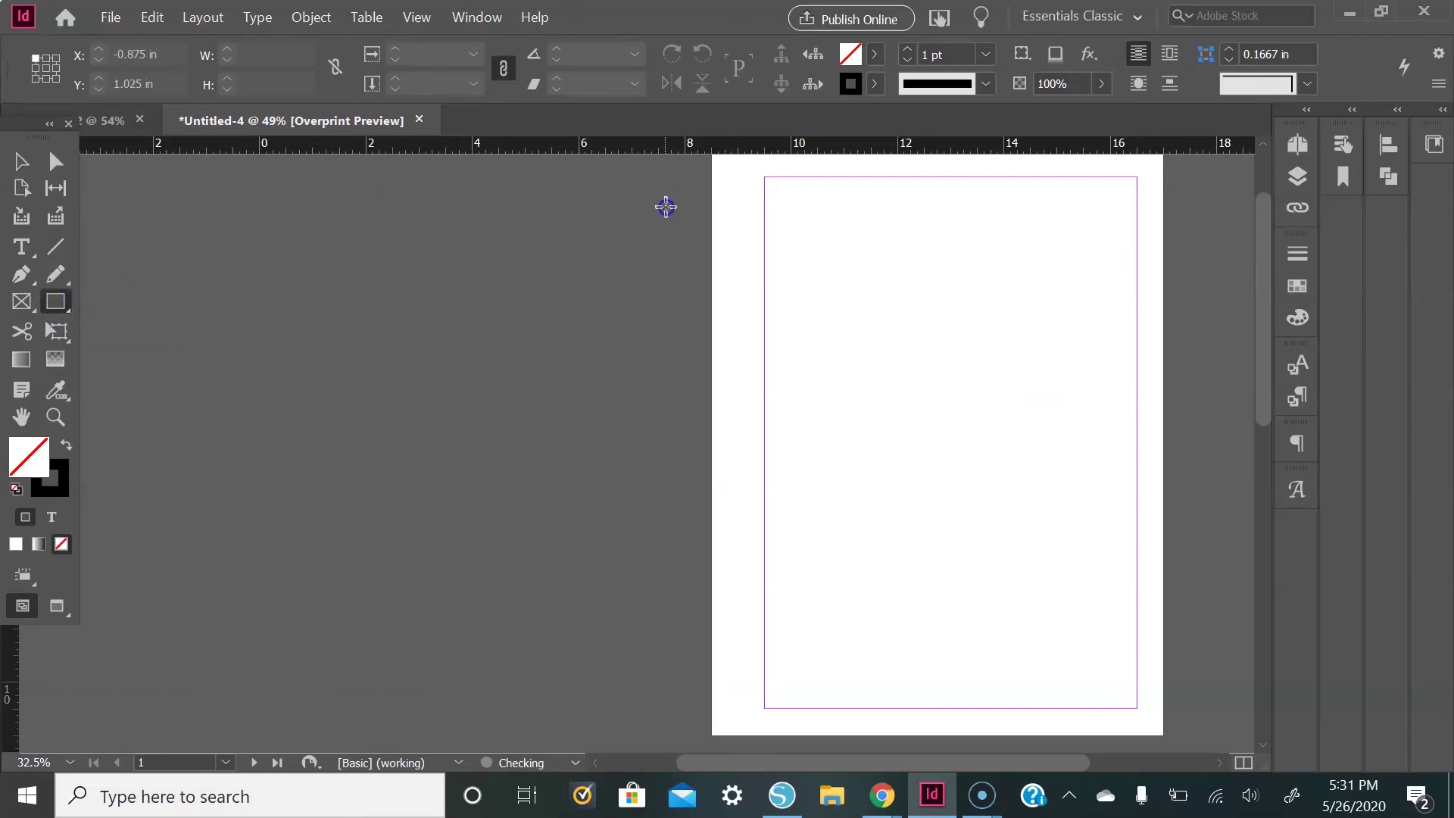
{"action": "left_click_drag", "start_coordinate": [765, 267], "coordinate": [1135, 489]}
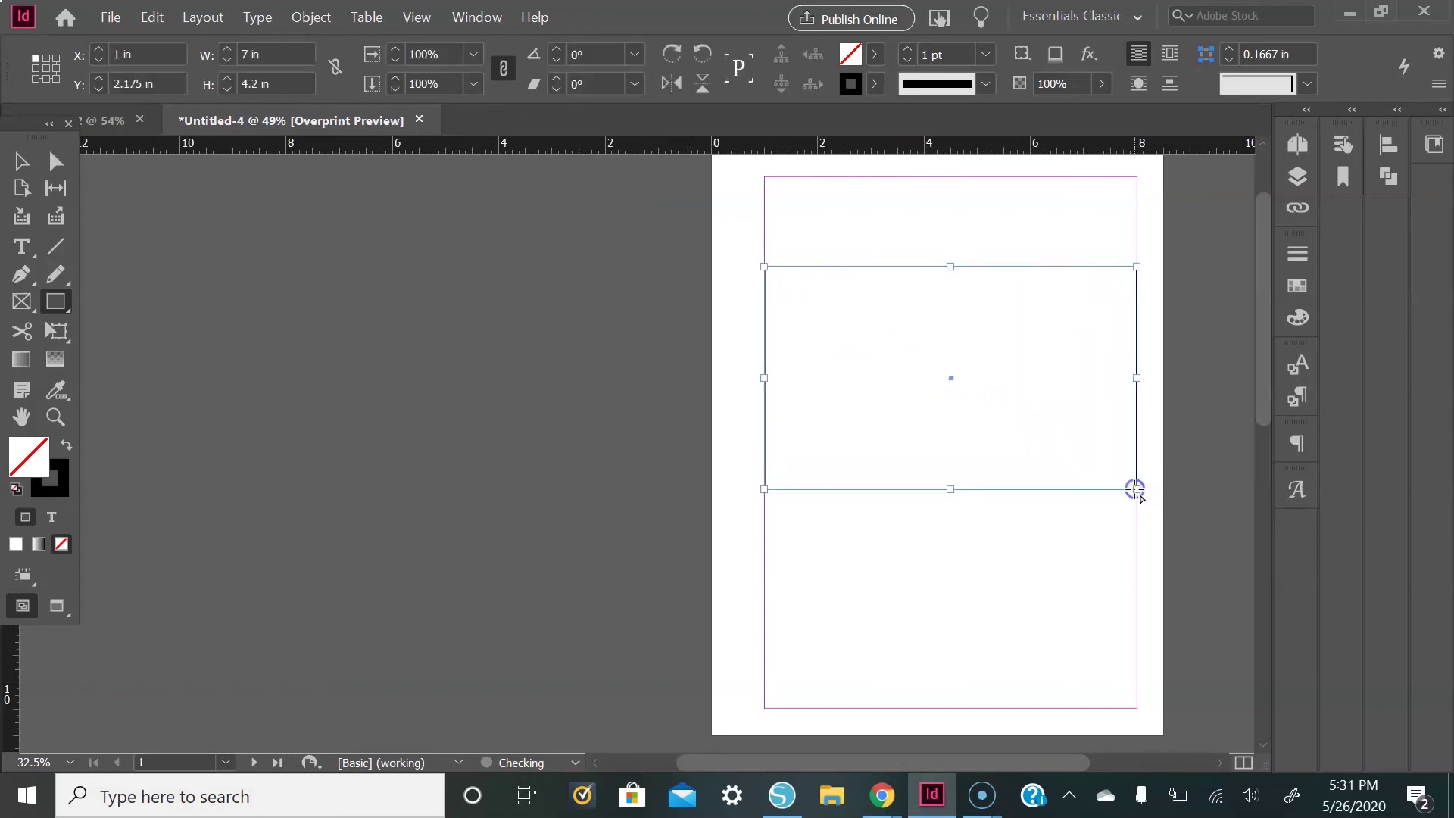
{"action": "left_click", "coordinate": [986, 54]}
{"action": "left_click", "coordinate": [947, 277]}
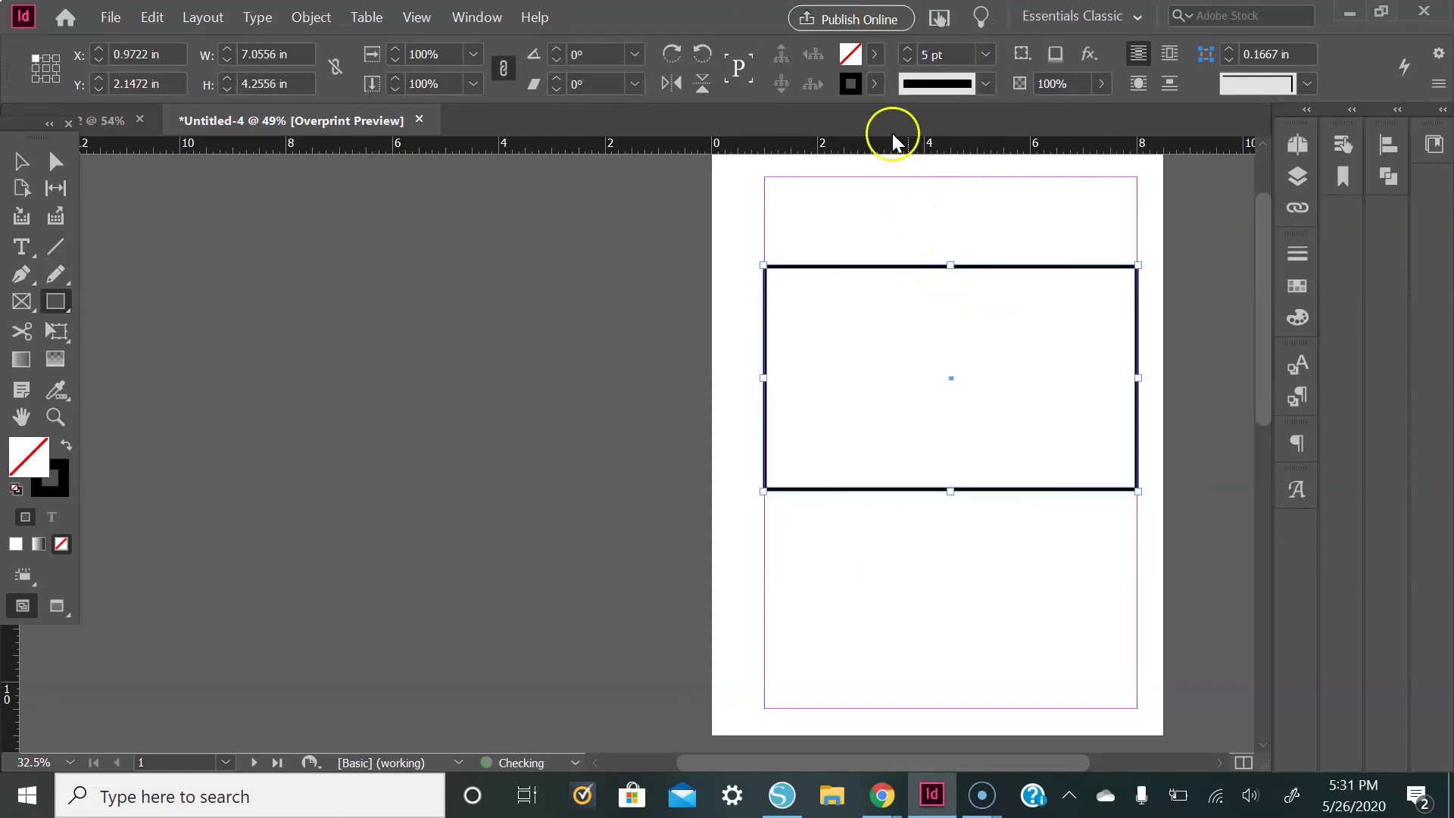
Color the page 1 rectangle's stroke with the turquoise swatch C=56 M=0 Y=37 K=0 and deselect it
{"action": "left_click", "coordinate": [873, 85]}
{"action": "scroll", "coordinate": [709, 338], "scroll_direction": "down", "scroll_amount": 1}
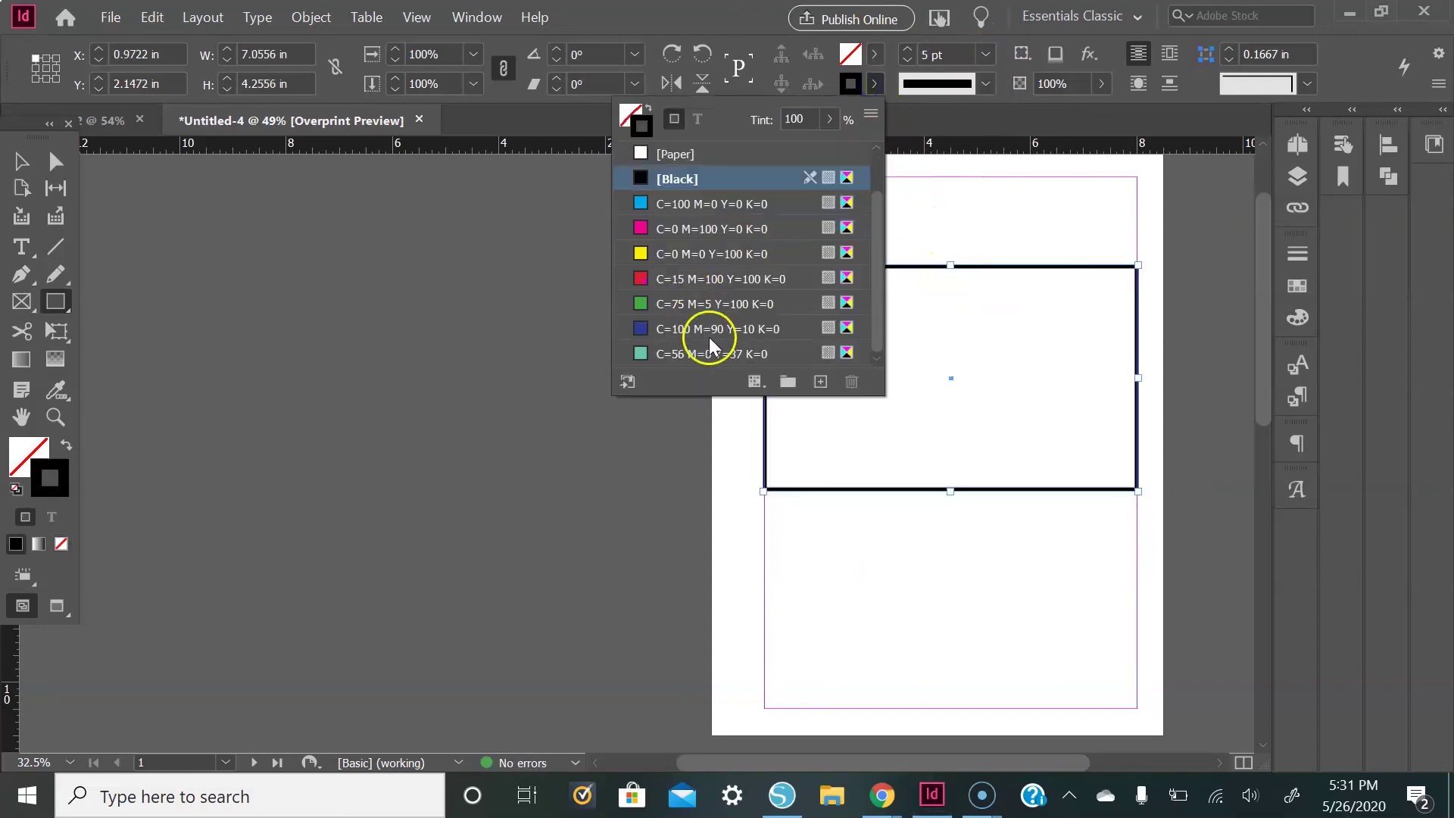
{"action": "left_click", "coordinate": [656, 353]}
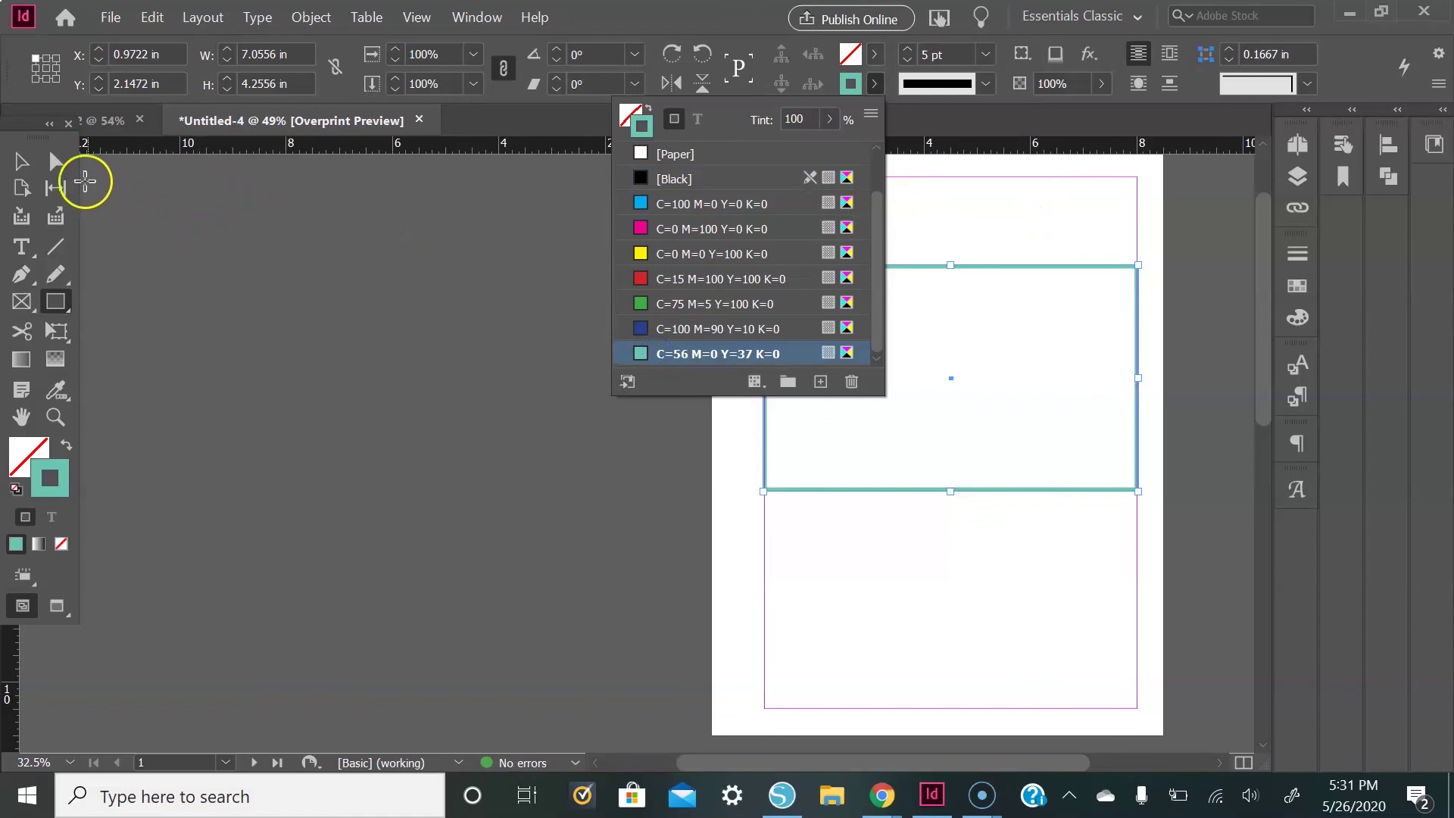
{"action": "left_click", "coordinate": [18, 162]}
{"action": "left_click", "coordinate": [664, 369]}
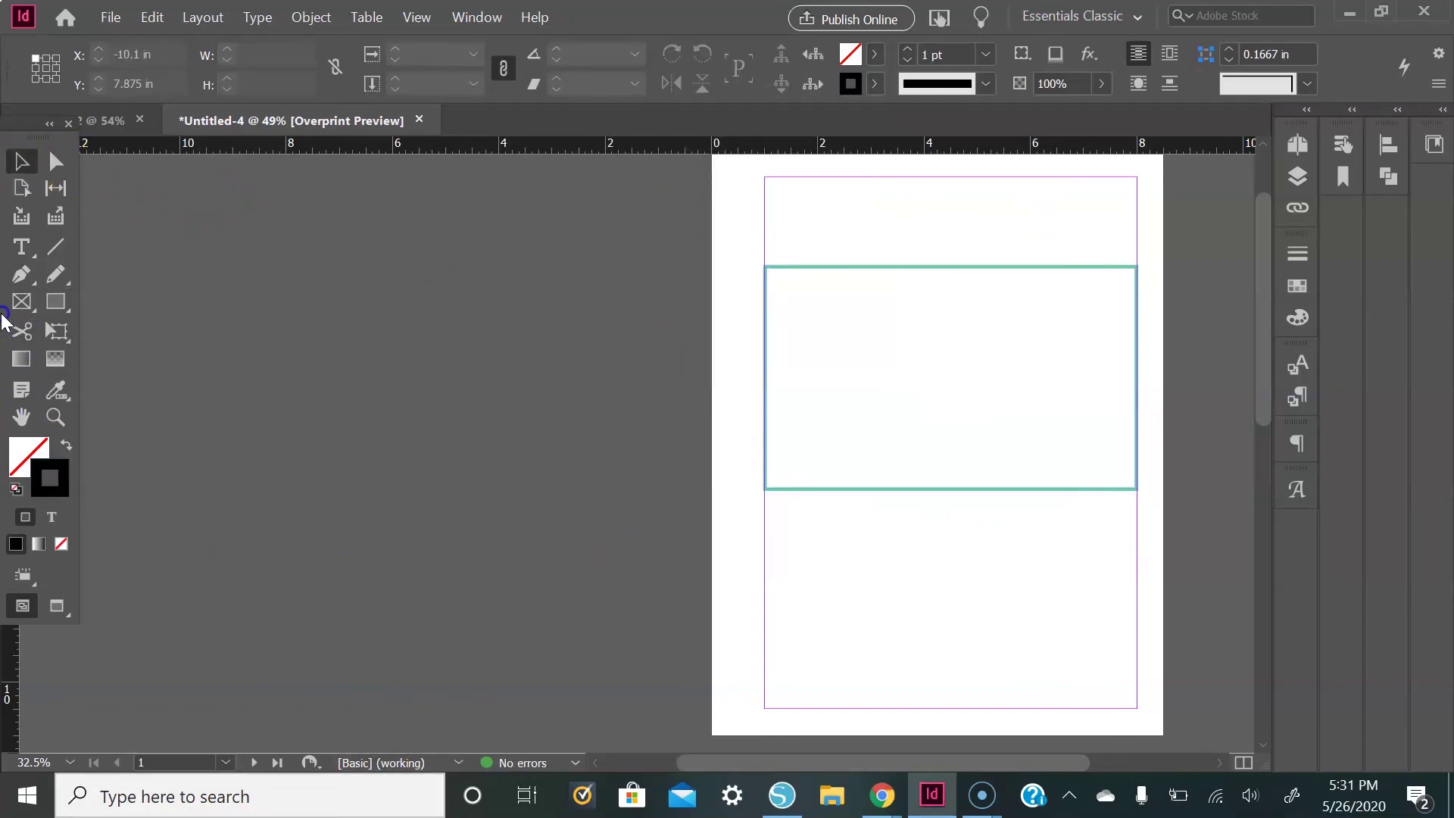
Add a text frame inside the turquoise rectangle reading "weekly planner" and format it in Cali Littles at 100 pt
{"action": "left_click", "coordinate": [21, 247]}
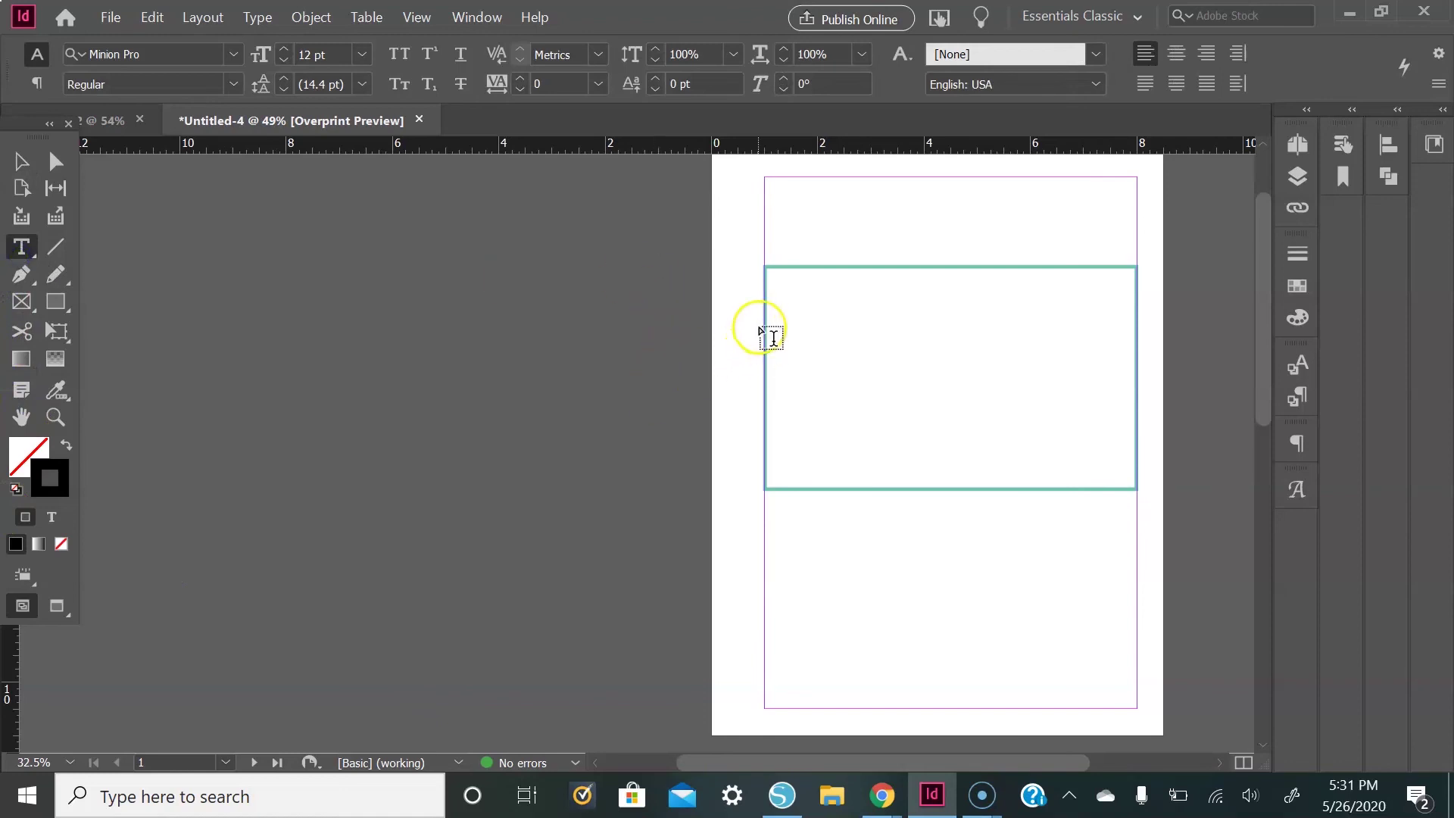
{"action": "left_click_drag", "start_coordinate": [766, 310], "coordinate": [1130, 431]}
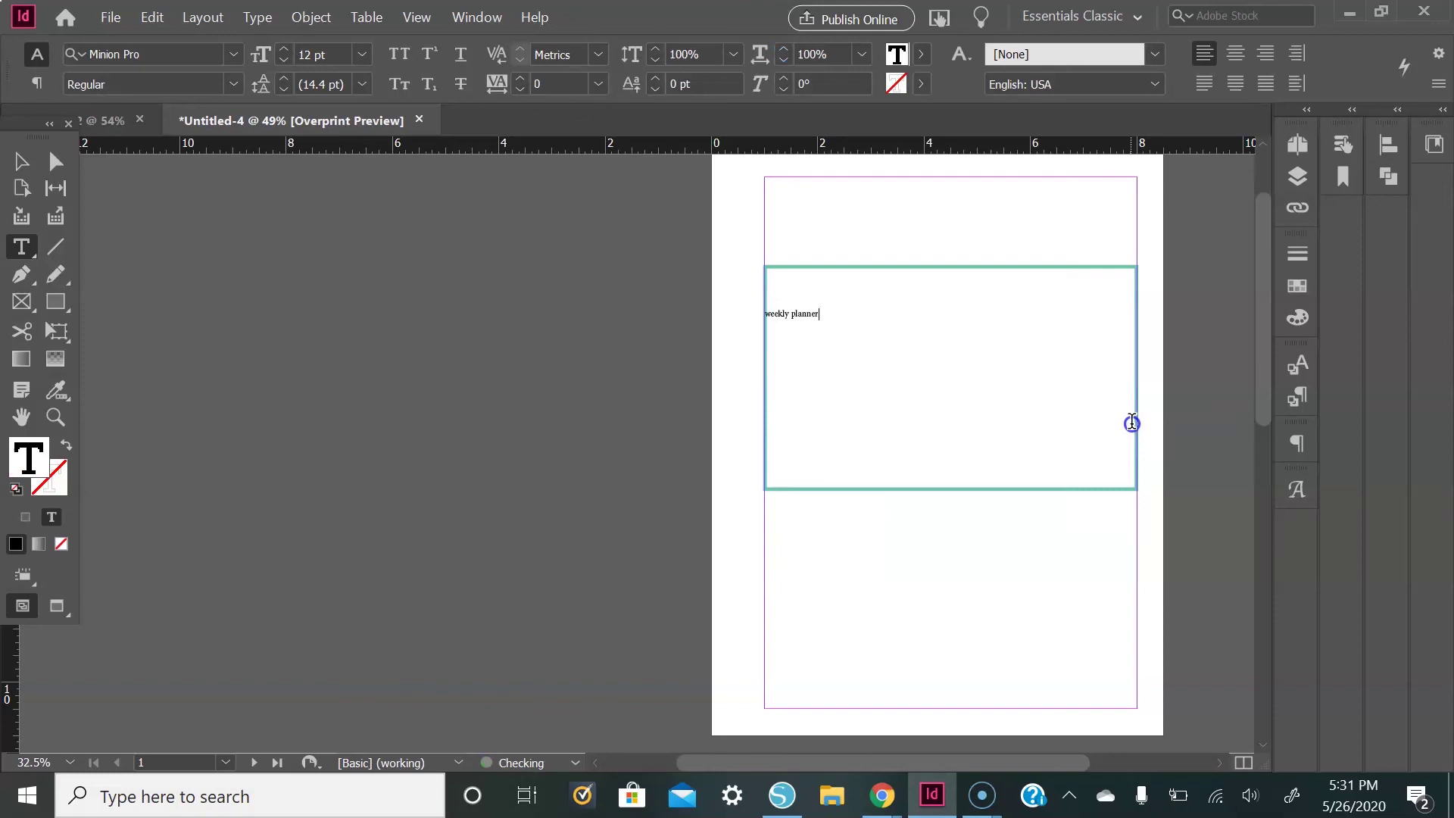
{"action": "left_click_drag", "start_coordinate": [870, 328], "coordinate": [746, 314]}
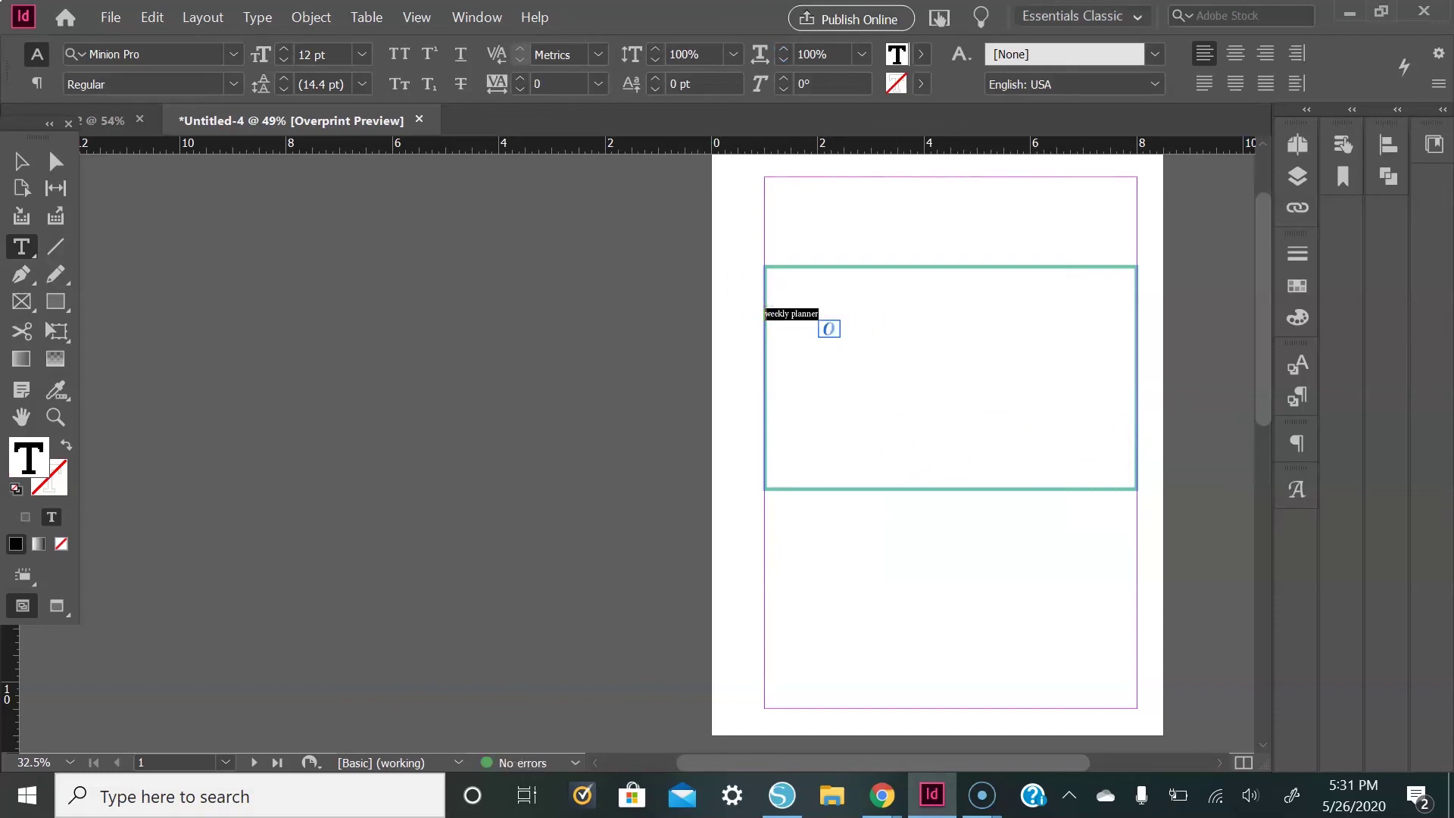
{"action": "left_click", "coordinate": [233, 52]}
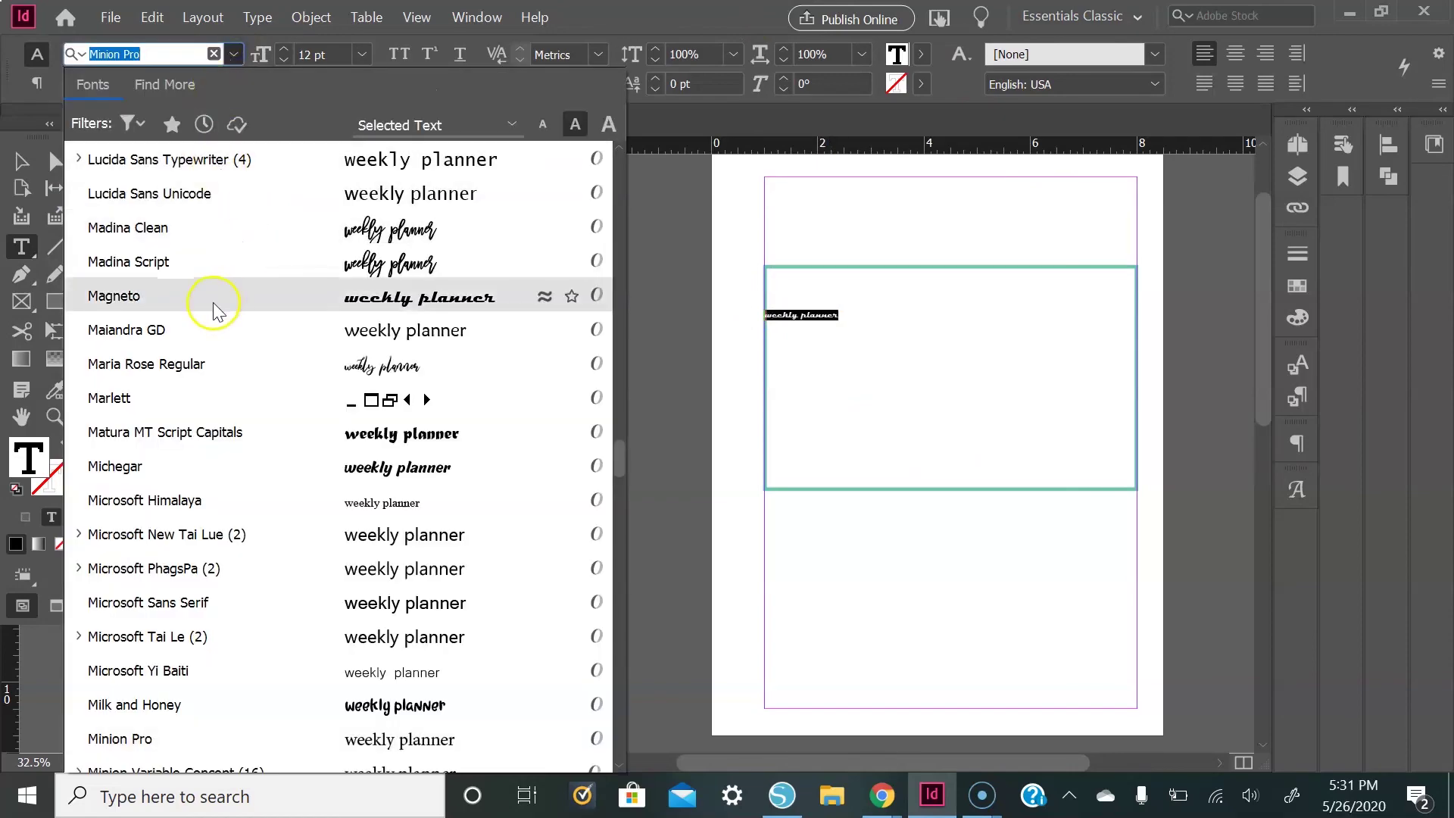
{"action": "type", "text": "ca"}
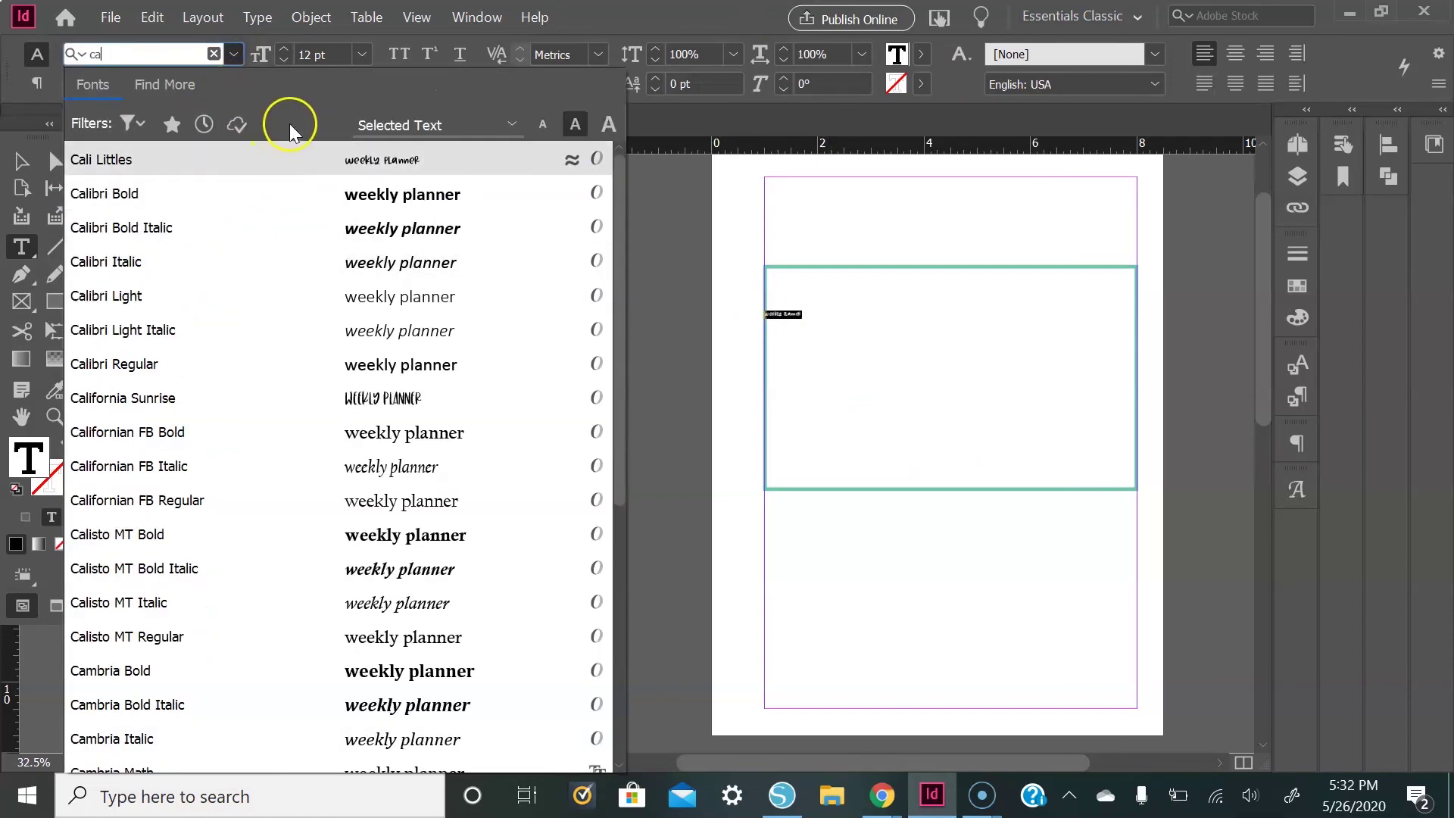
{"action": "left_click", "coordinate": [274, 162]}
{"action": "left_click", "coordinate": [307, 59]}
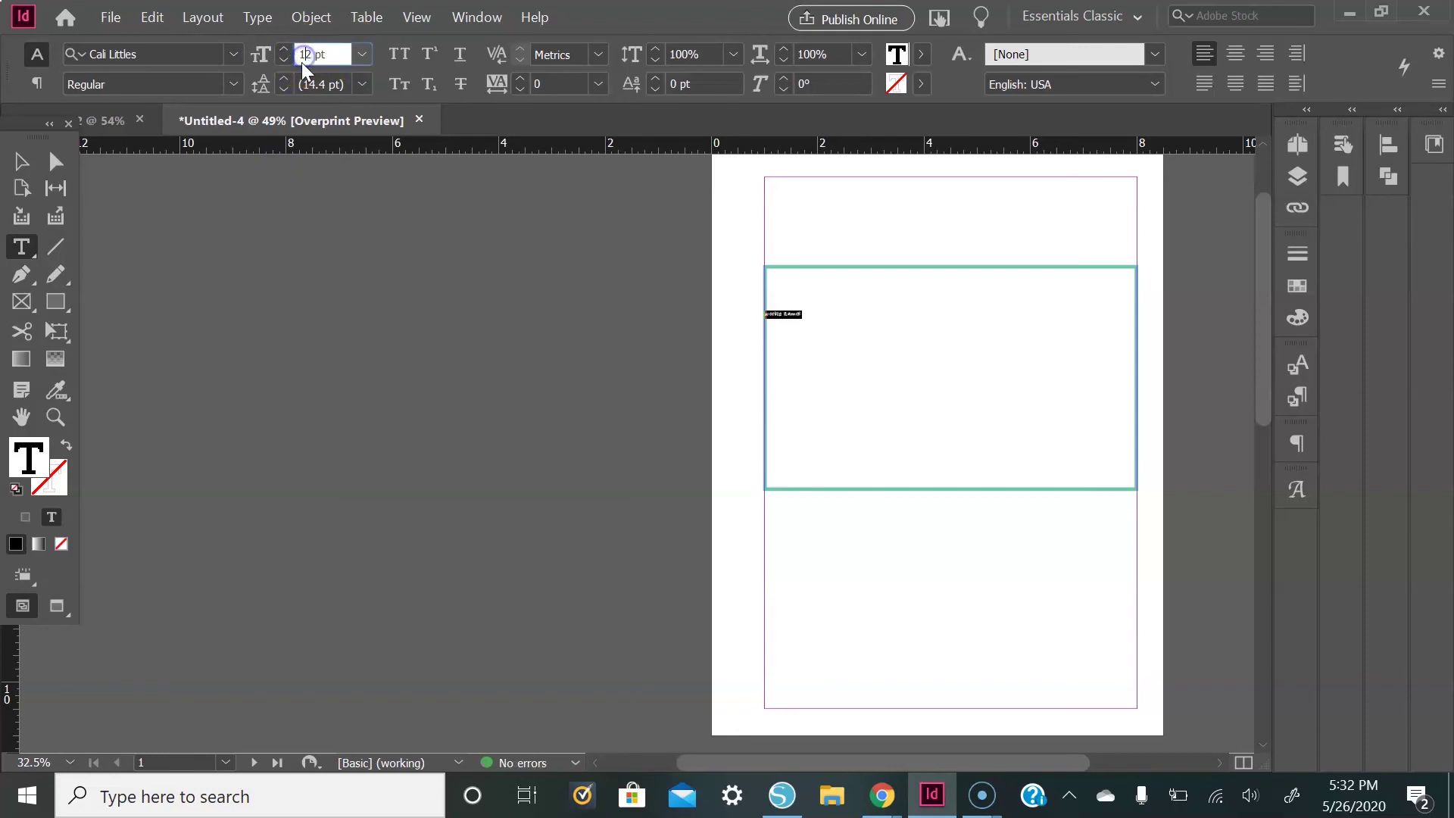
{"action": "type", "text": "100"}
{"action": "key", "text": "Return"}
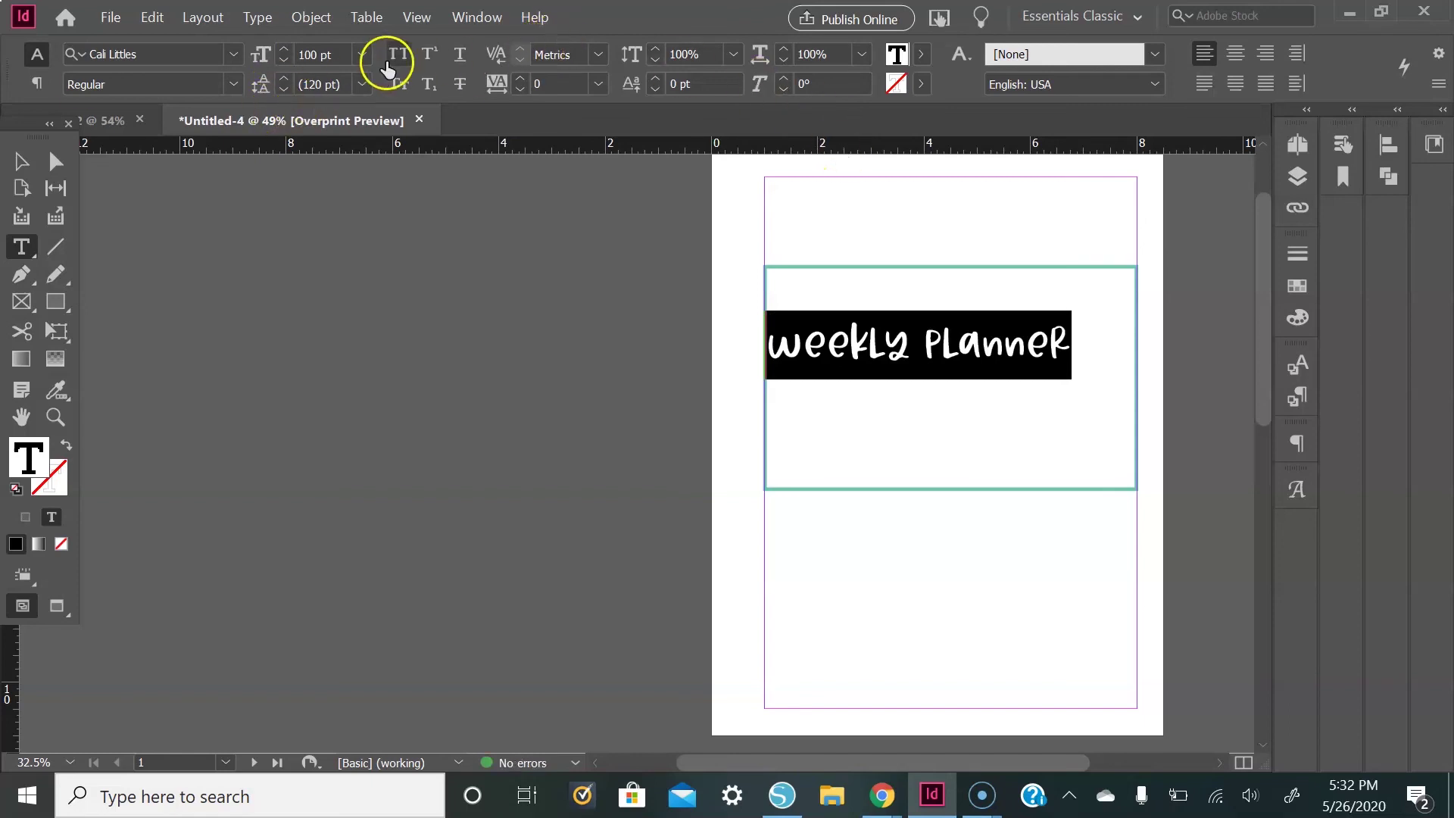
Color the "weekly planner" text with the turquoise swatch C=56 M=0 Y=37 K=0
{"action": "left_click", "coordinate": [921, 54]}
{"action": "scroll", "coordinate": [829, 188], "scroll_direction": "down", "scroll_amount": 1}
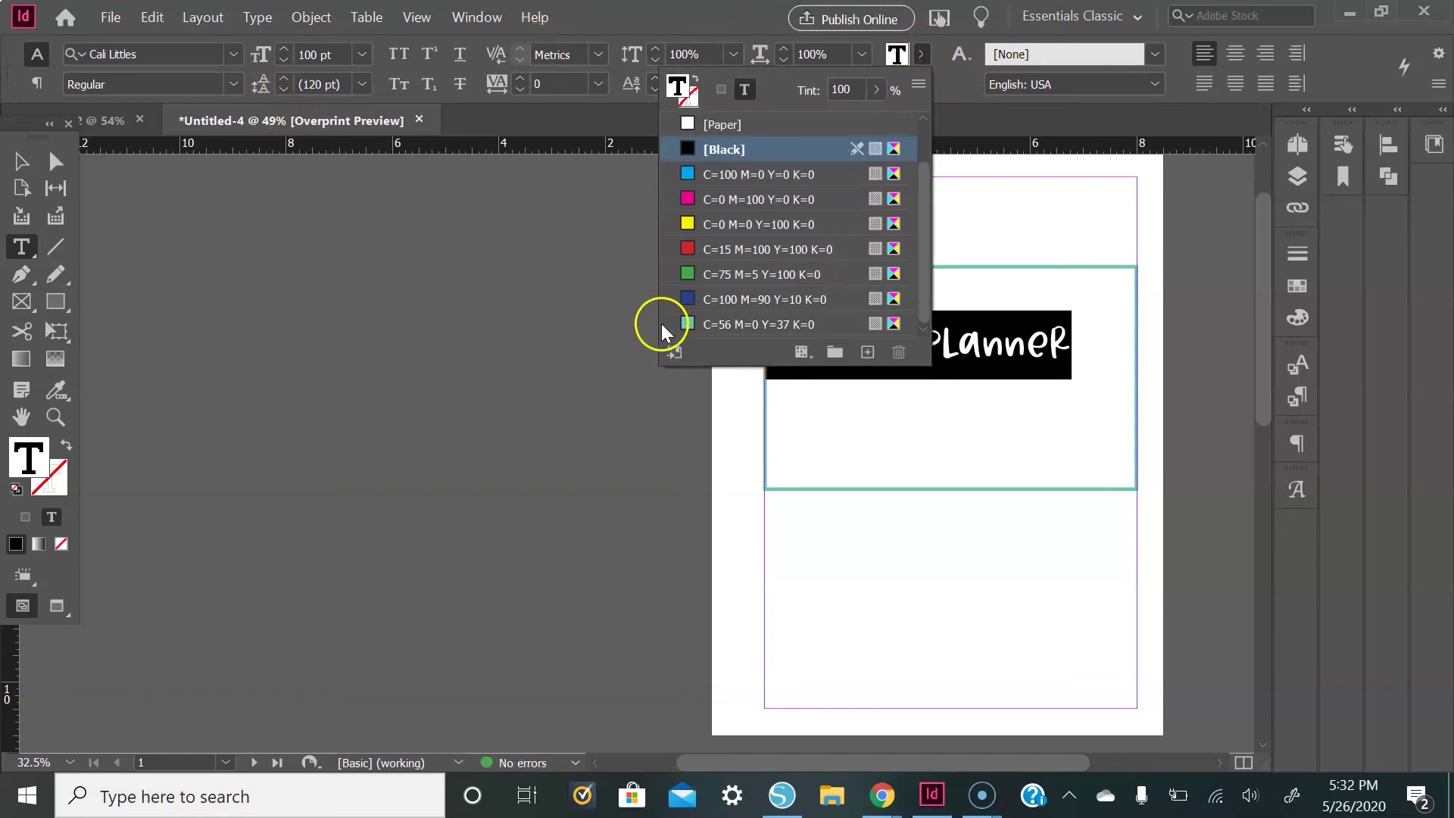
{"action": "left_click", "coordinate": [749, 324]}
Narrow the "weekly planner" text frame to 6 in and center it in the lower half of the turquoise rectangle
{"action": "left_click", "coordinate": [23, 163]}
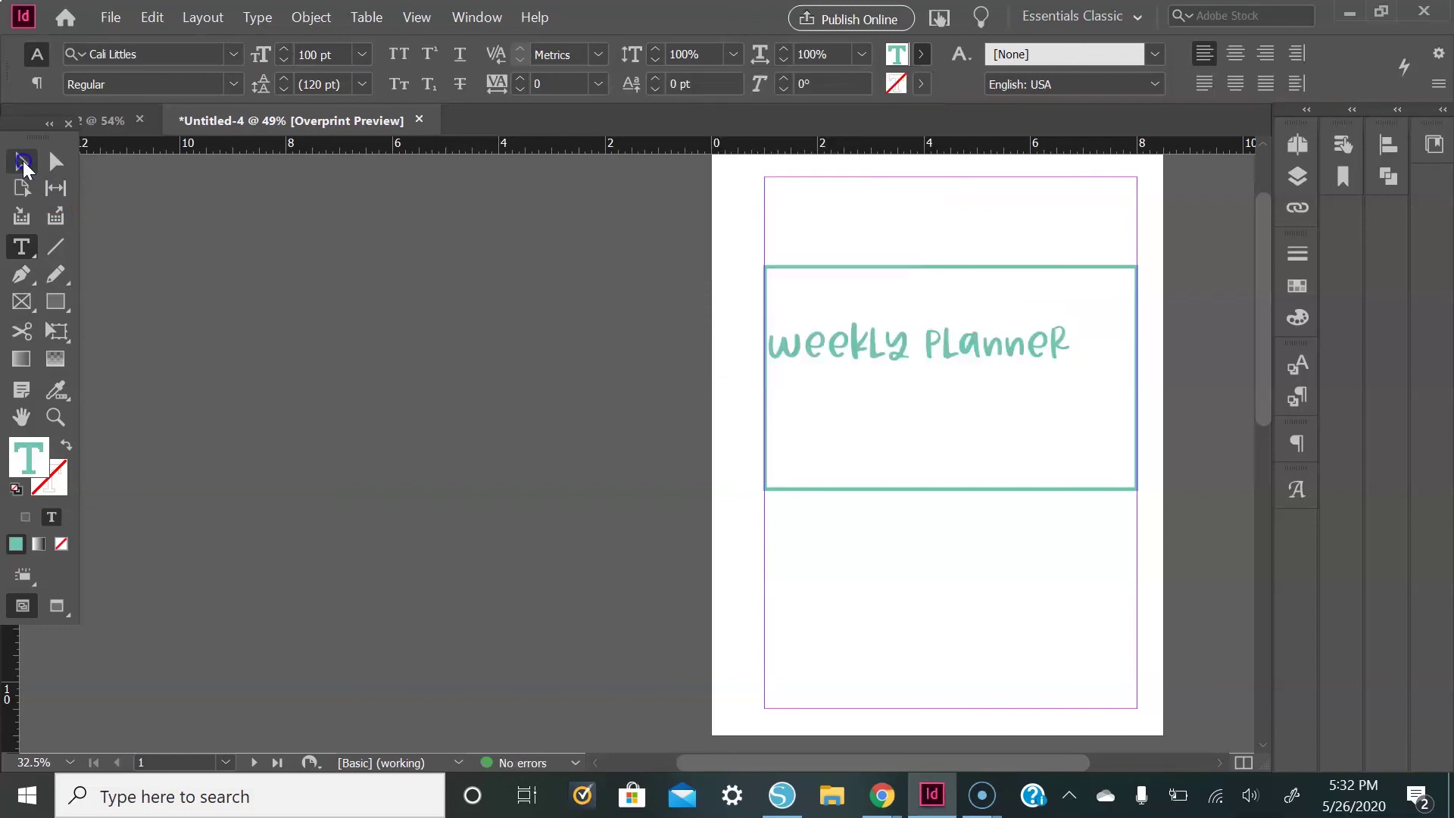
{"action": "left_click_drag", "start_coordinate": [1137, 369], "coordinate": [1084, 365]}
{"action": "mouse_move", "coordinate": [925, 427]}
{"action": "left_mouse_down"}
{"action": "mouse_move", "coordinate": [920, 377]}
{"action": "mouse_move", "coordinate": [941, 362]}
{"action": "mouse_move", "coordinate": [940, 418]}
{"action": "left_mouse_up"}
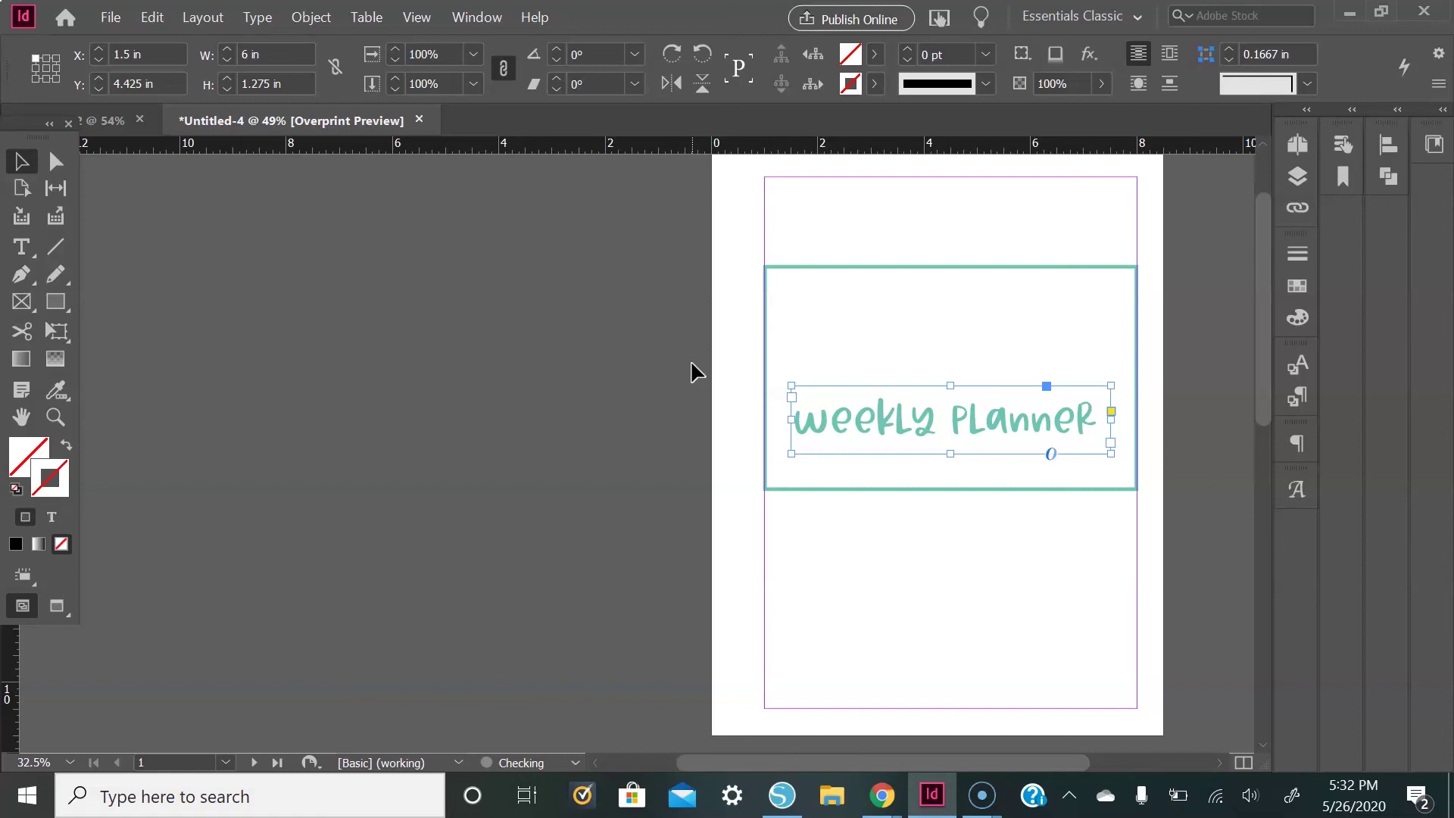
Duplicate the "weekly planner" text frame directly above the original and replace the copy's text with "2020"
{"action": "left_click", "coordinate": [1093, 395]}
{"action": "left_click_drag", "start_coordinate": [929, 389], "coordinate": [922, 316]}
{"action": "double_click", "coordinate": [920, 353]}
{"action": "left_click", "coordinate": [743, 416]}
{"action": "left_click_drag", "start_coordinate": [817, 355], "coordinate": [1025, 325]}
{"action": "left_click", "coordinate": [1085, 352]}
{"action": "key", "text": "shift+Home"}
{"action": "type", "text": "2020"}
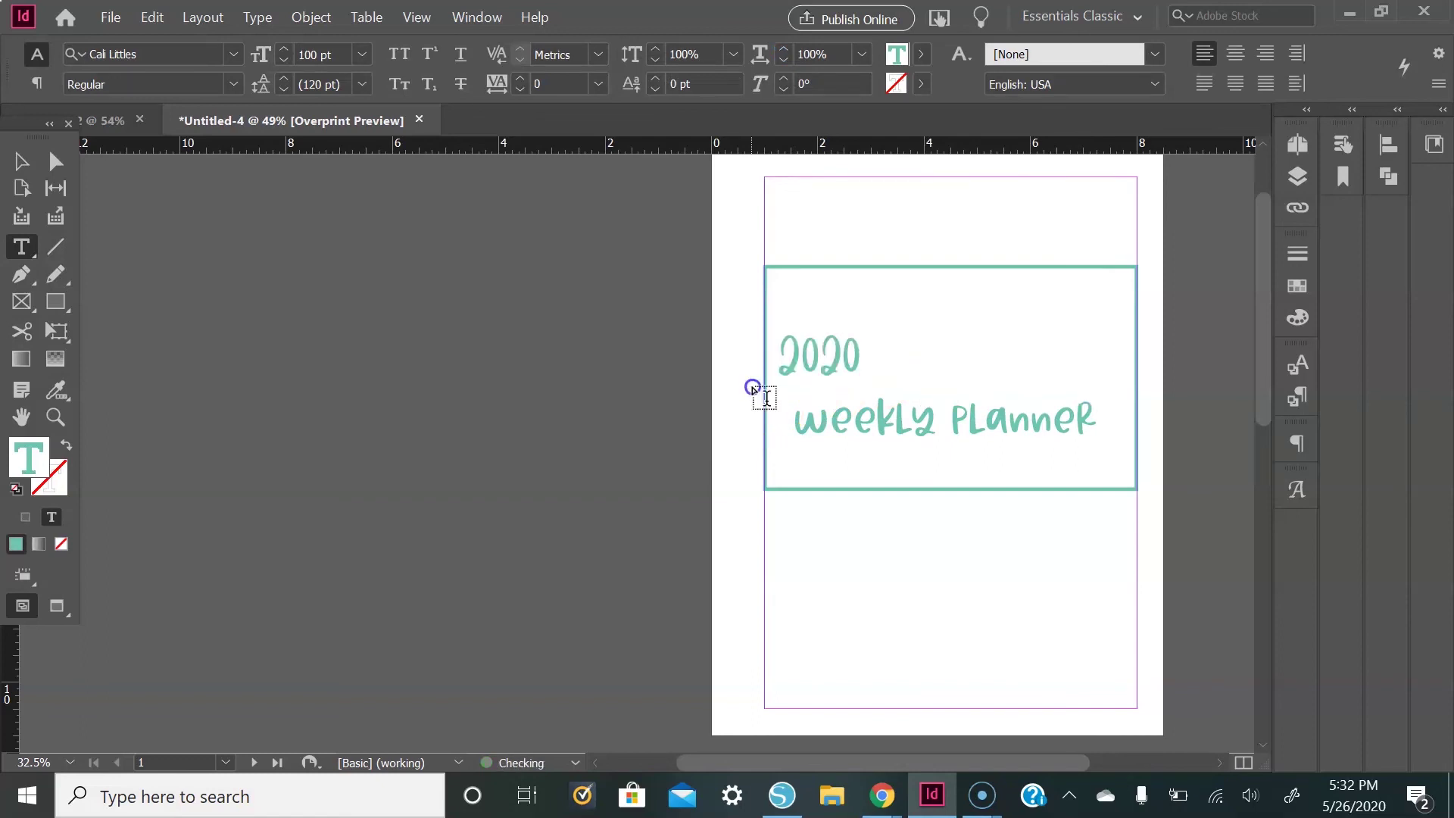
Set the "2020" text to 150 pt
{"action": "left_click_drag", "start_coordinate": [862, 369], "coordinate": [761, 354]}
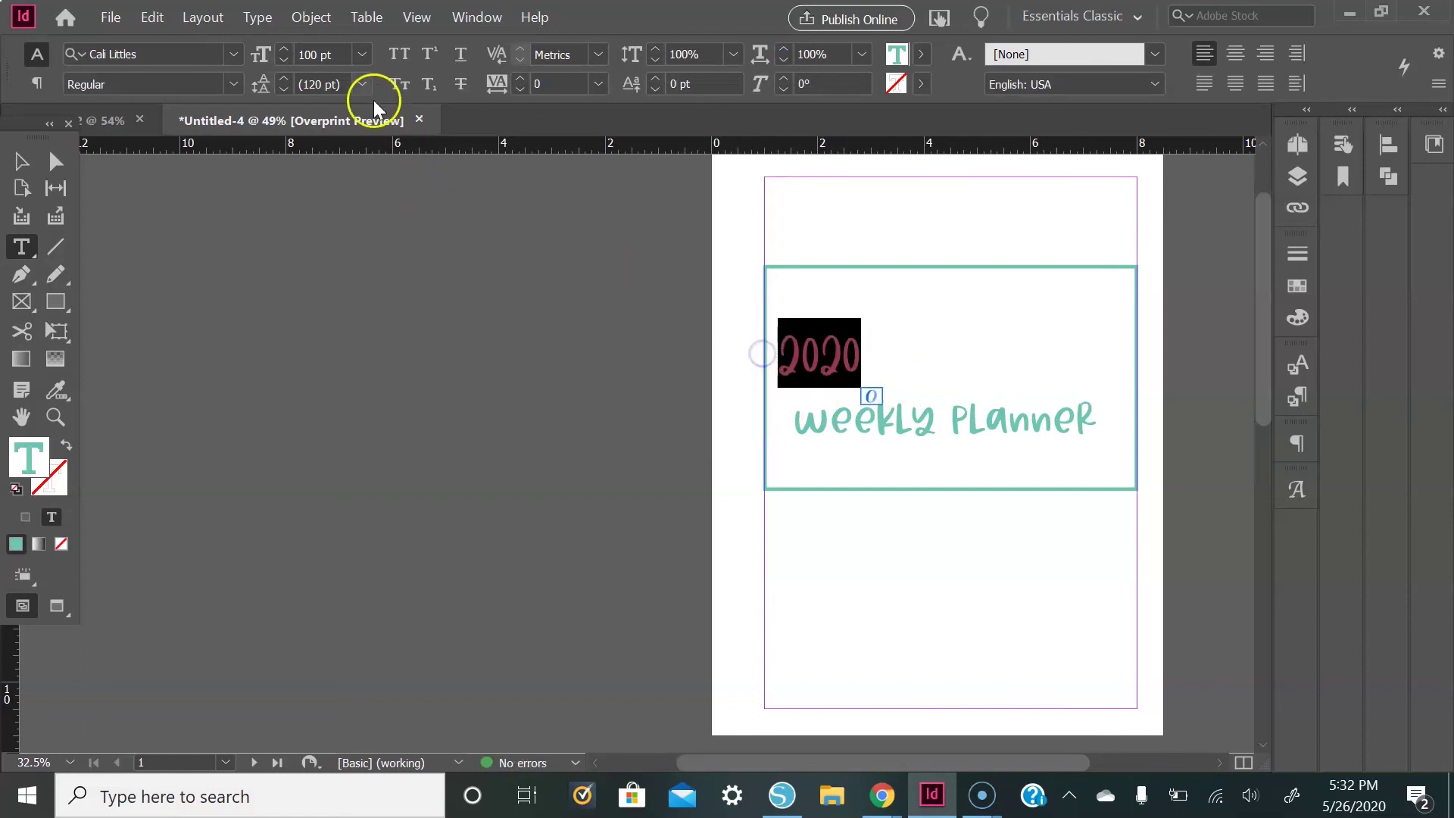
{"action": "left_click", "coordinate": [314, 54]}
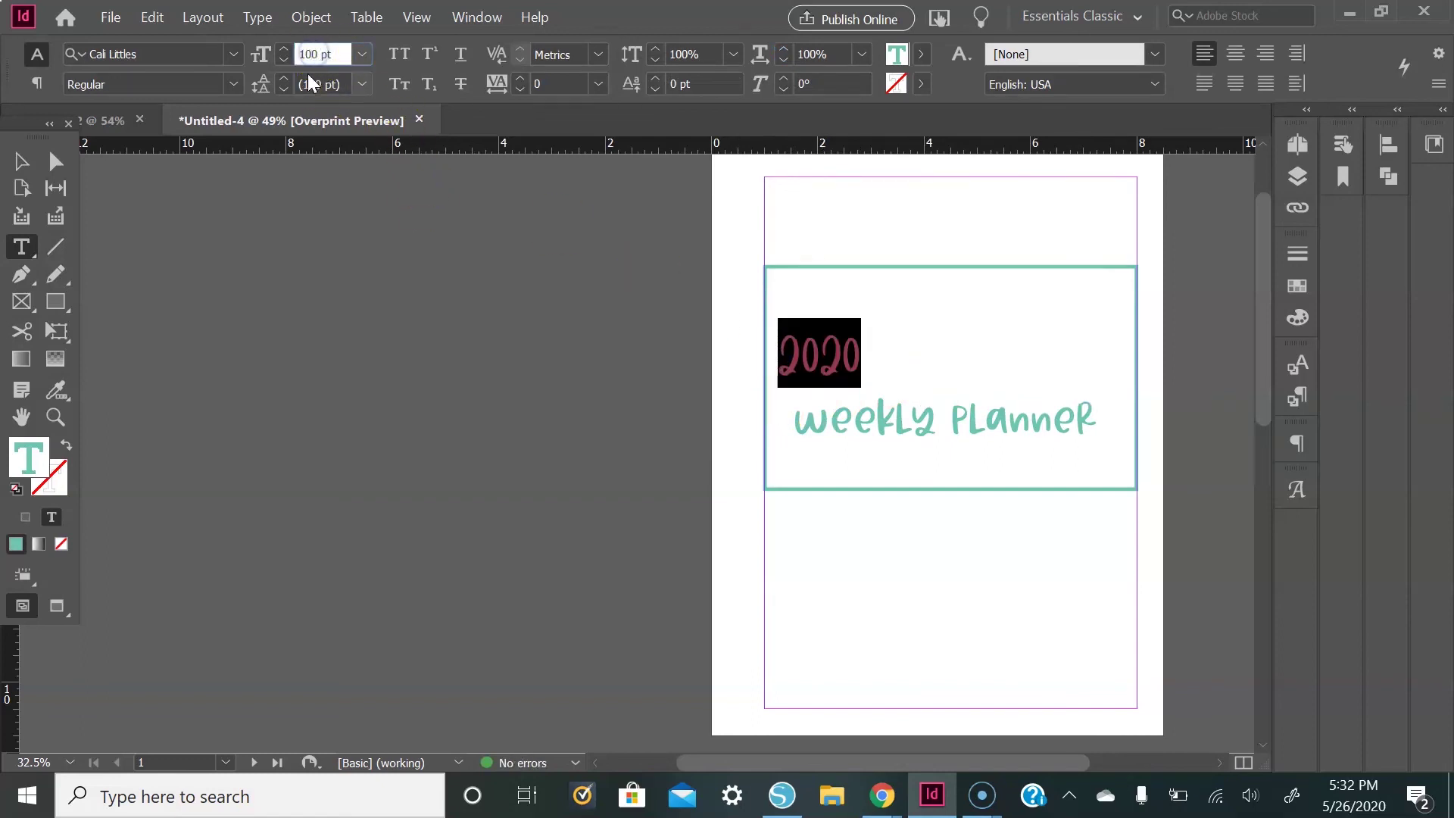
{"action": "key", "text": "Return"}
Resize the "2020" text frame to fit its enlarged text and center it above "weekly planner"
{"action": "left_click", "coordinate": [30, 160]}
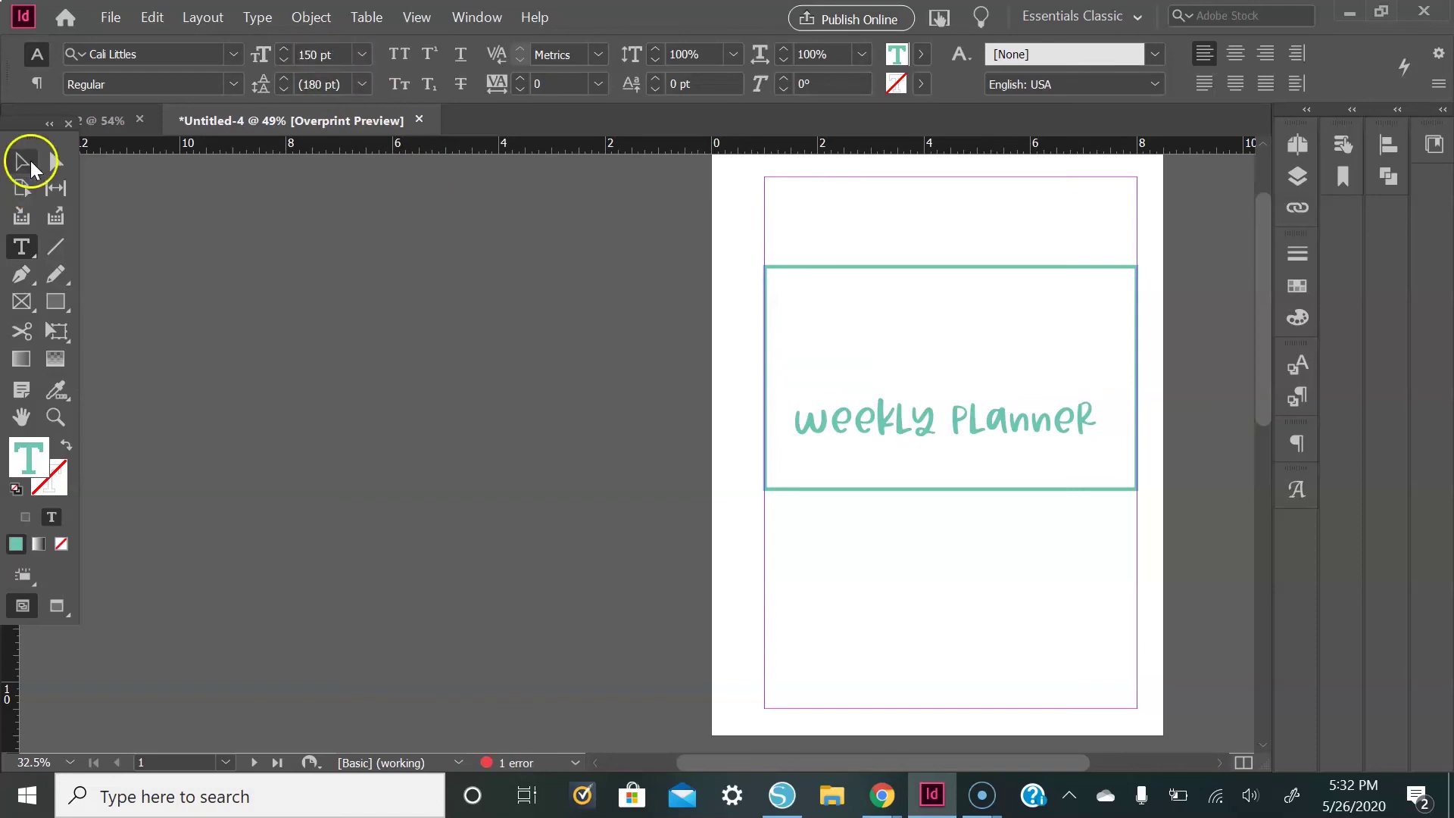
{"action": "left_click_drag", "start_coordinate": [940, 370], "coordinate": [944, 443]}
{"action": "left_click_drag", "start_coordinate": [1095, 385], "coordinate": [930, 367]}
{"action": "left_click", "coordinate": [631, 339]}
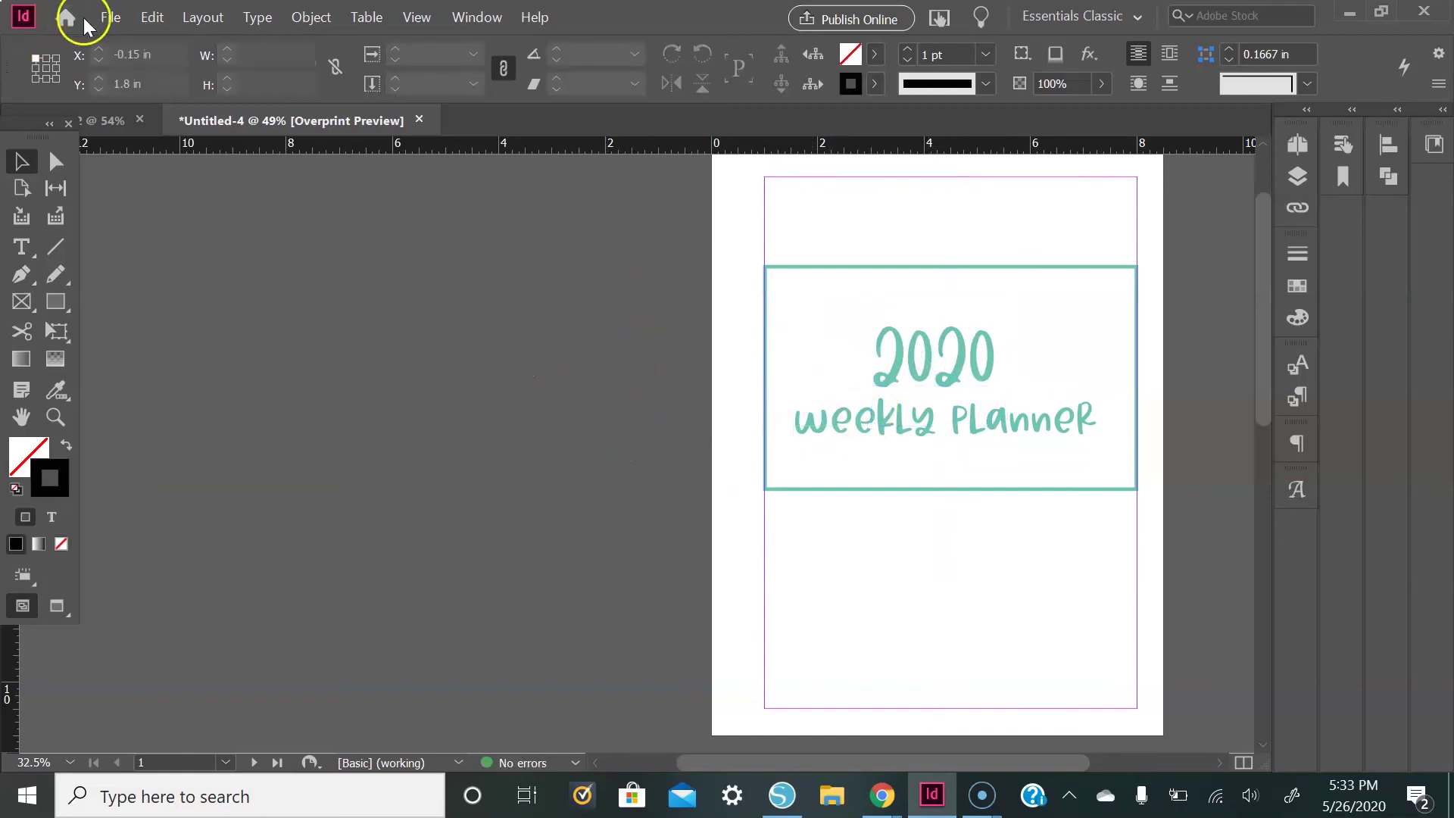
Place the loopy scribble PNG from the Epic Collage Maker folder under "weekly planner", about 4.95 by 2 in, across the rectangle's lower edge
{"action": "left_click", "coordinate": [110, 17]}
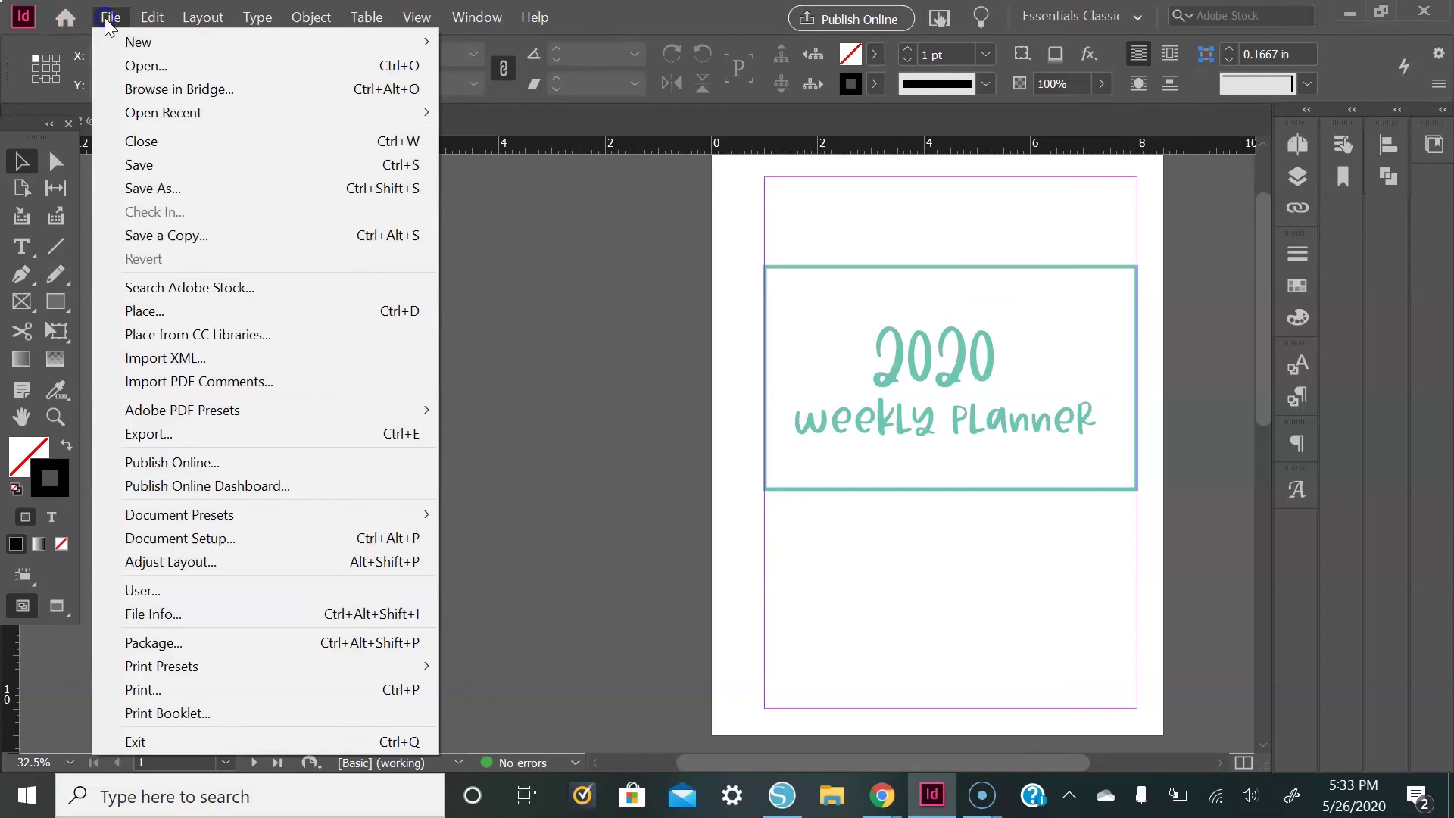
{"action": "left_click", "coordinate": [139, 319]}
{"action": "scroll", "coordinate": [758, 364], "scroll_direction": "down", "scroll_amount": 3}
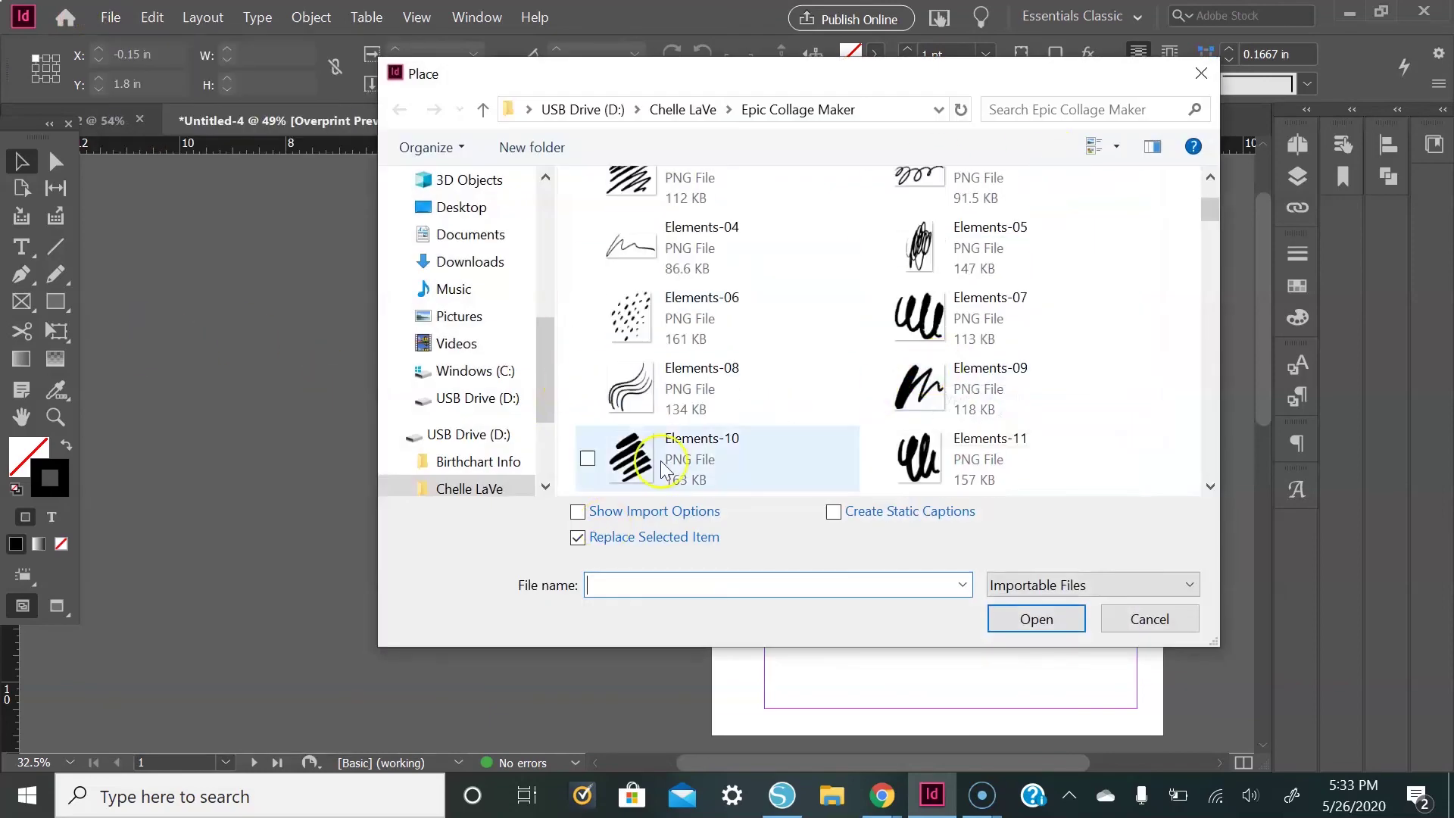
{"action": "scroll", "coordinate": [728, 379], "scroll_direction": "up", "scroll_amount": 3}
{"action": "left_click", "coordinate": [918, 345]}
{"action": "left_click", "coordinate": [1036, 619]}
{"action": "left_click_drag", "start_coordinate": [804, 454], "coordinate": [1064, 633]}
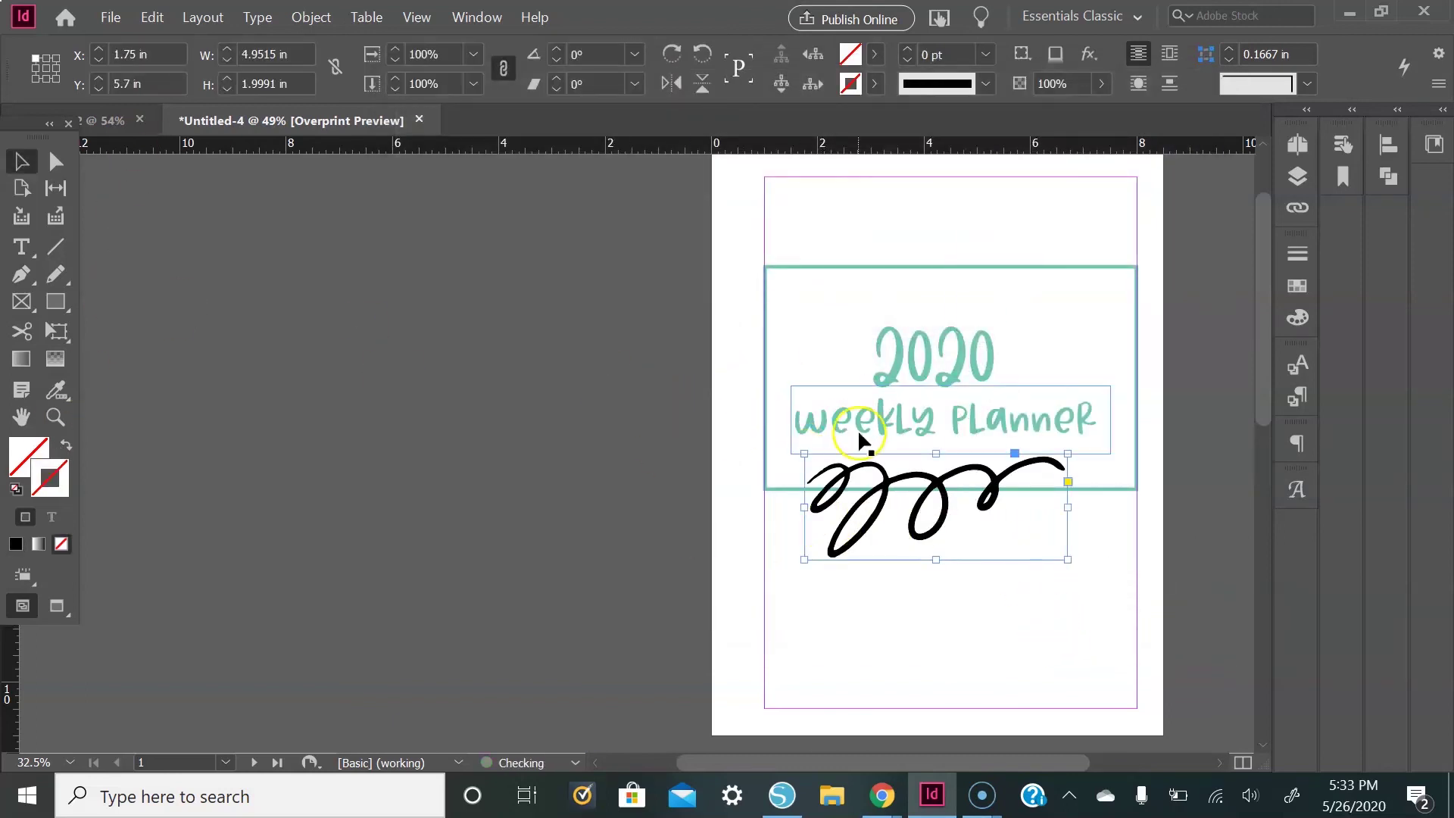
{"action": "left_click_drag", "start_coordinate": [924, 510], "coordinate": [928, 518]}
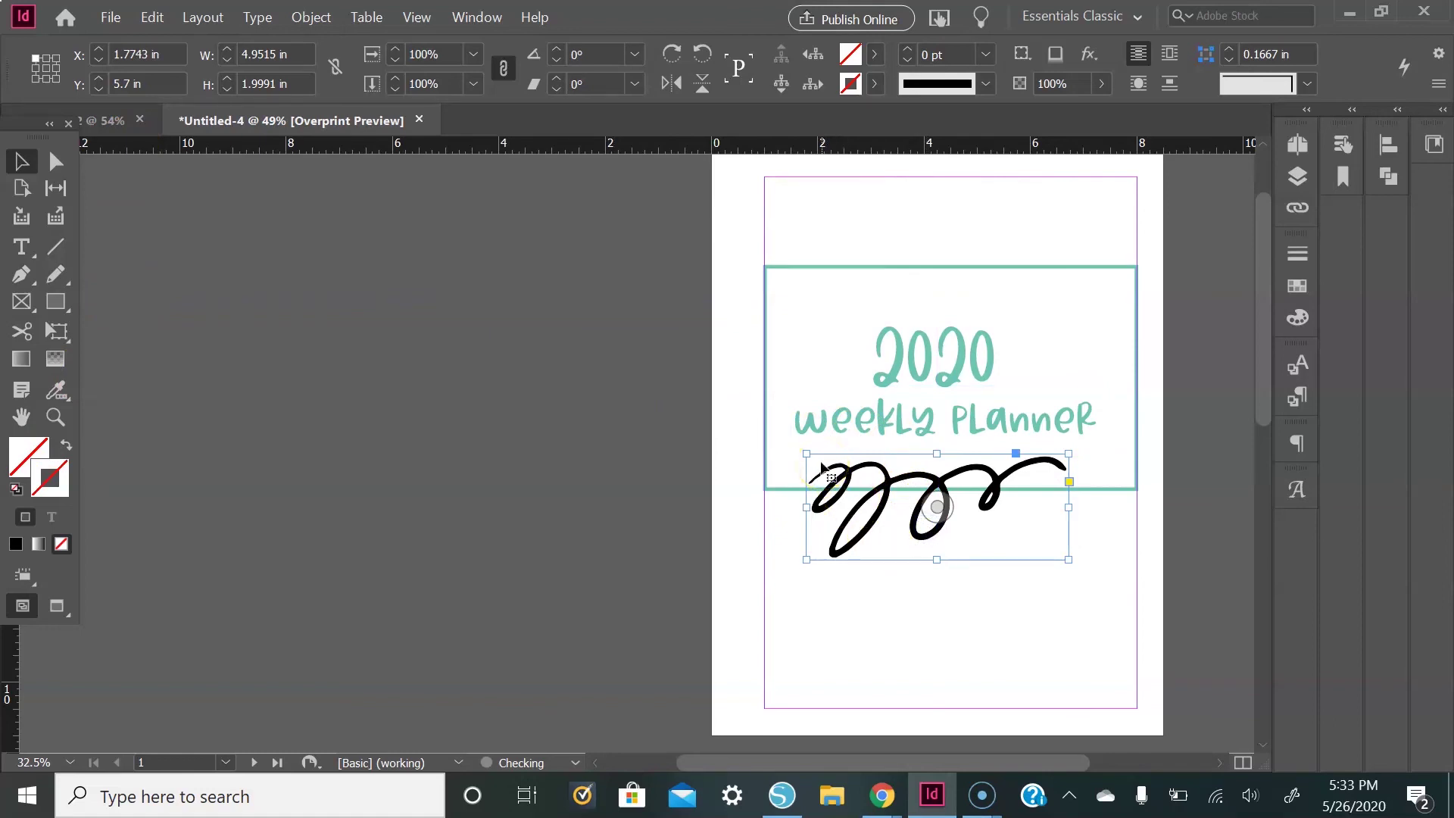
Fill the scribble's frame with the [Paper] swatch to mask the border behind it and move the scribble slightly up
{"action": "left_click", "coordinate": [879, 53]}
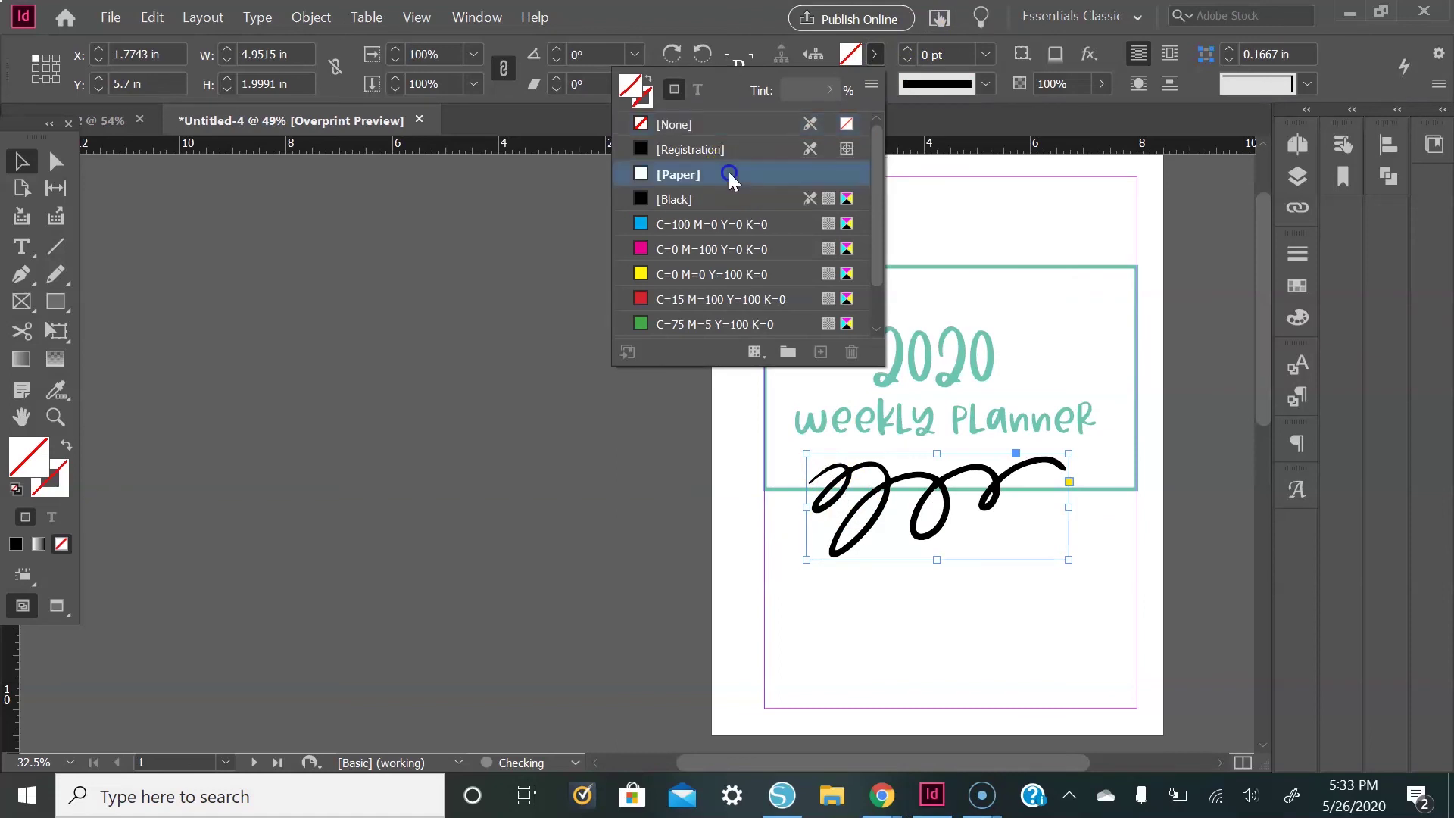
{"action": "left_click", "coordinate": [791, 173]}
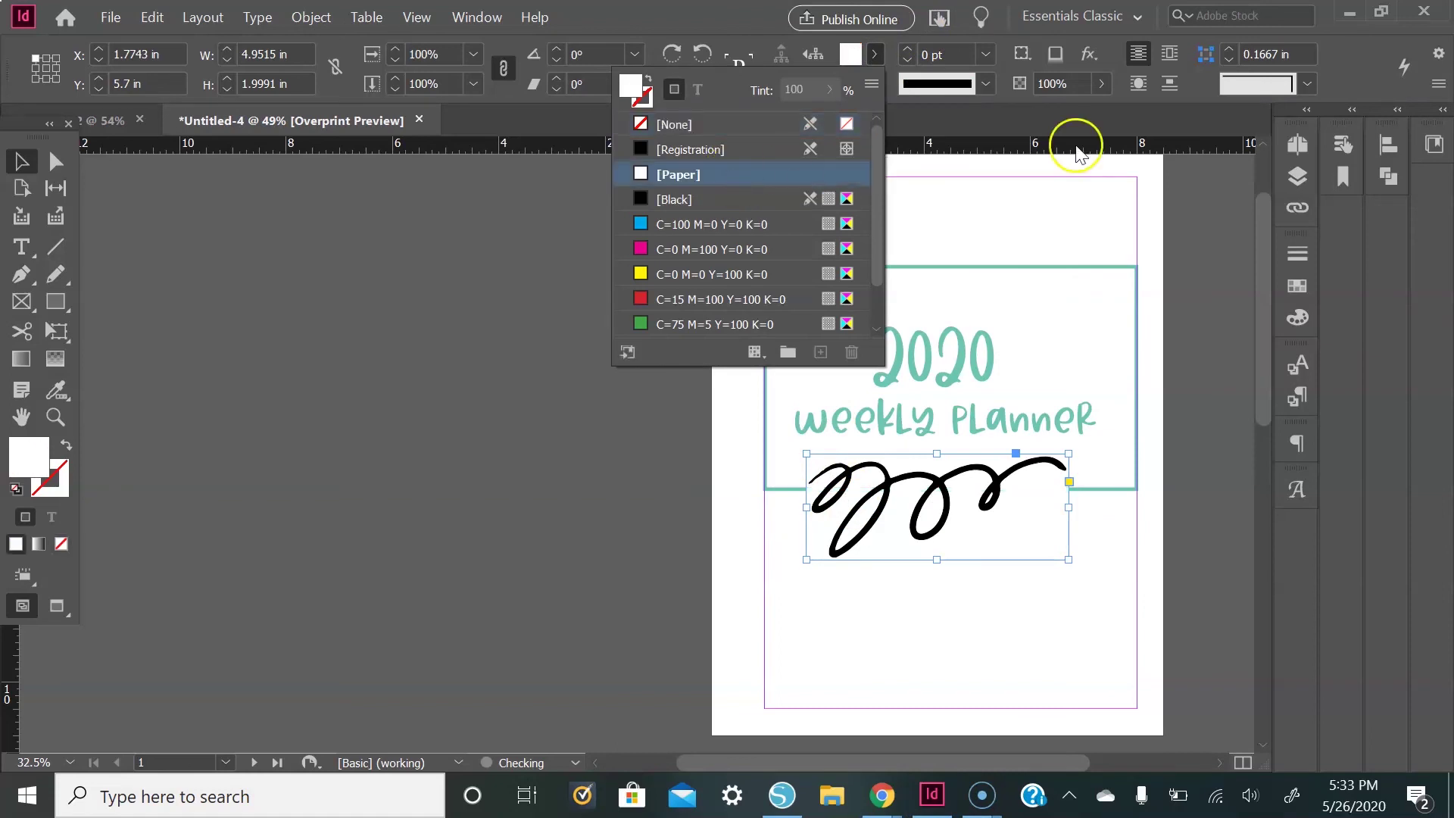
{"action": "left_click", "coordinate": [974, 212]}
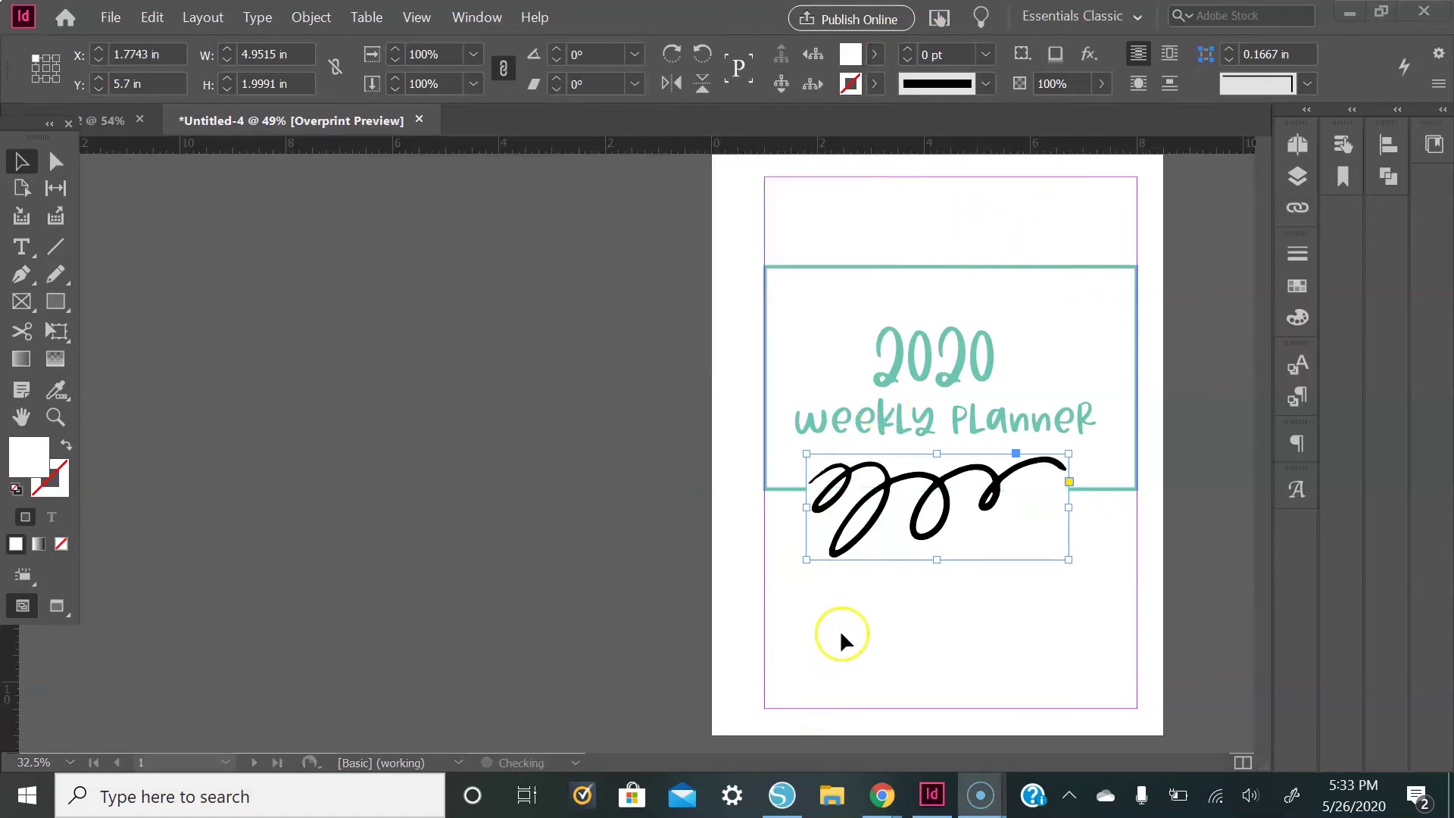
{"action": "left_click", "coordinate": [840, 629]}
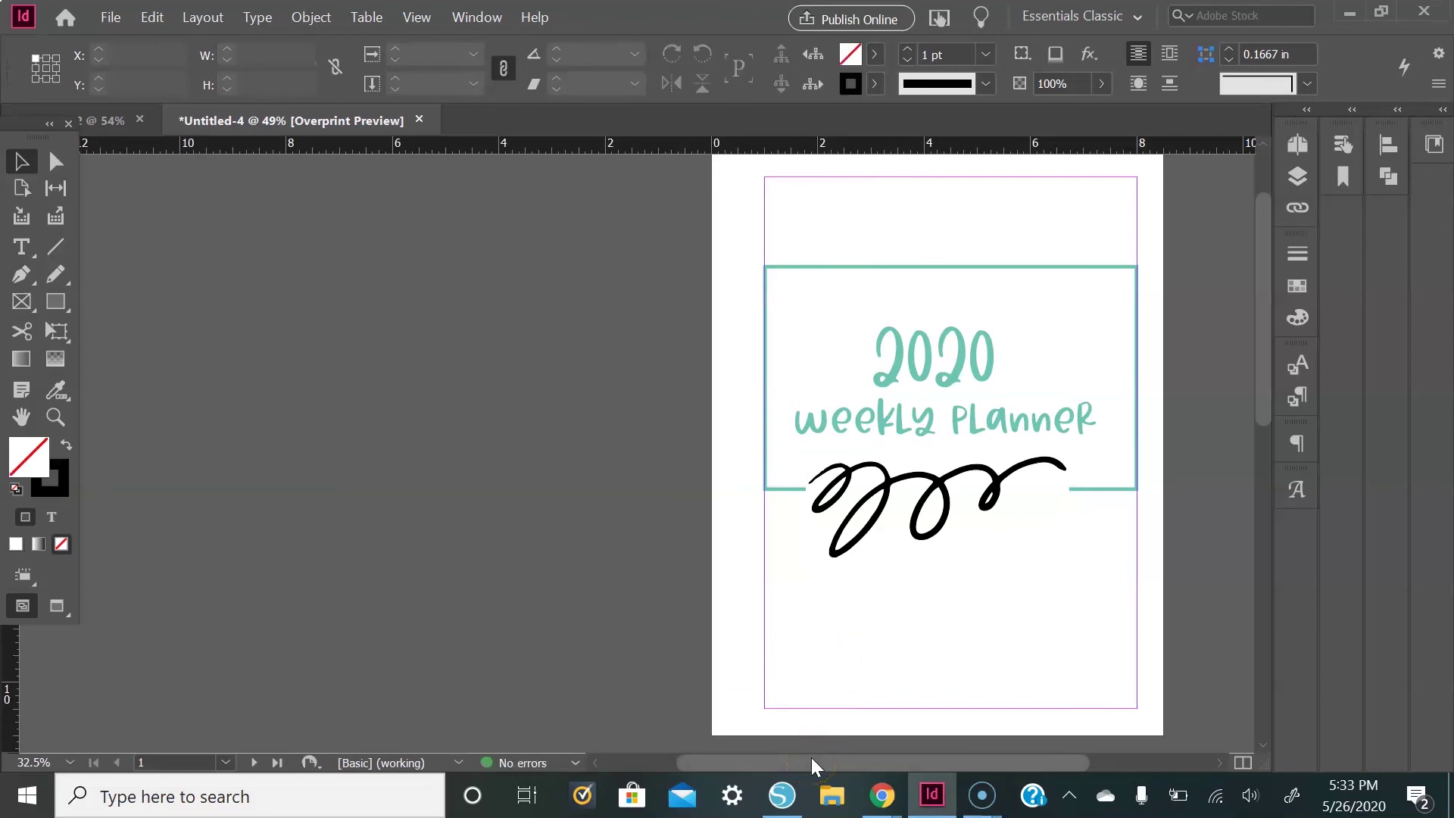
{"action": "left_click_drag", "start_coordinate": [871, 476], "coordinate": [886, 467]}
Deselect the scribble and preview the cover page and the weekly spread without guides
{"action": "left_click", "coordinate": [890, 661]}
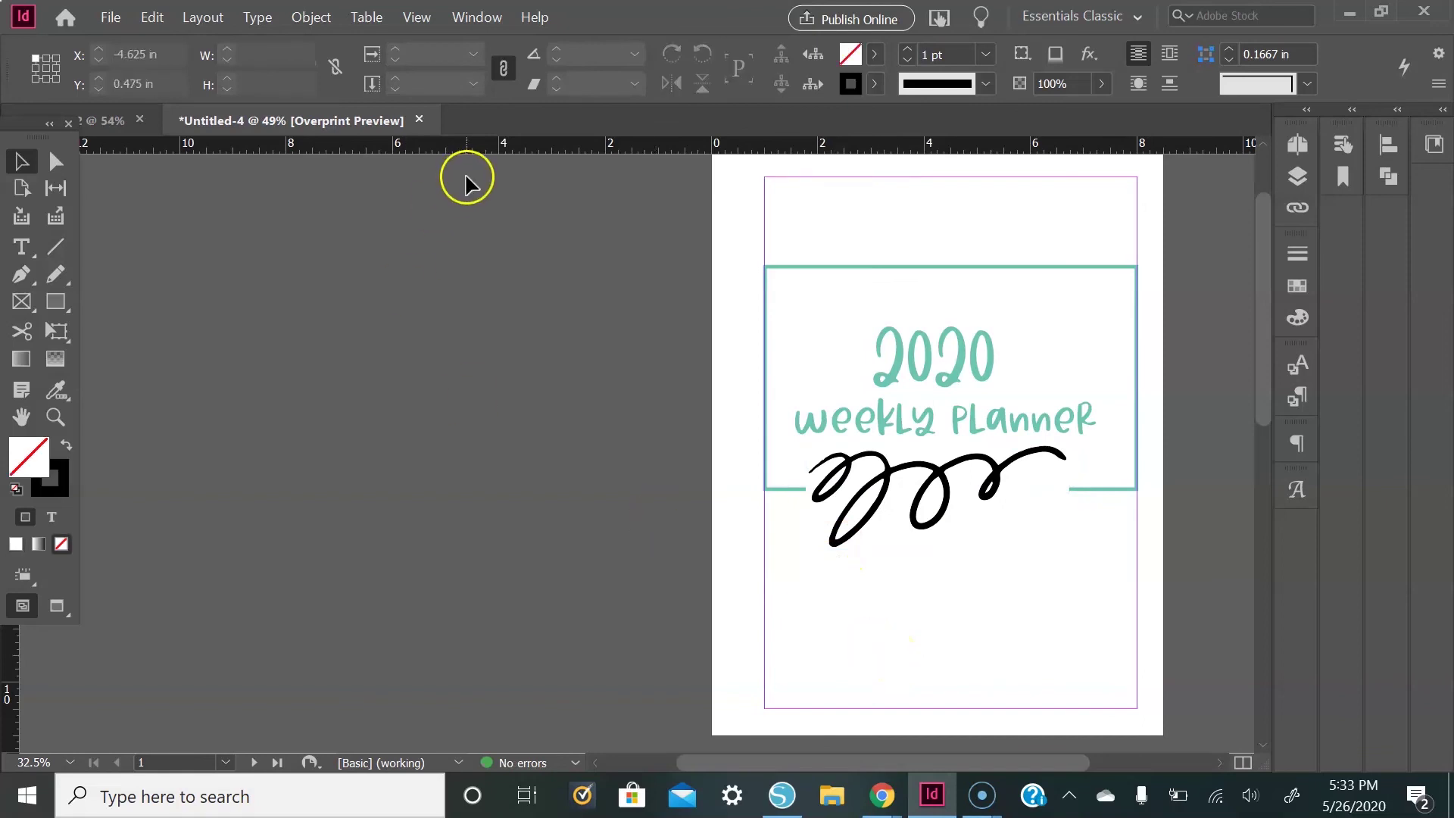
{"action": "key", "text": "w"}
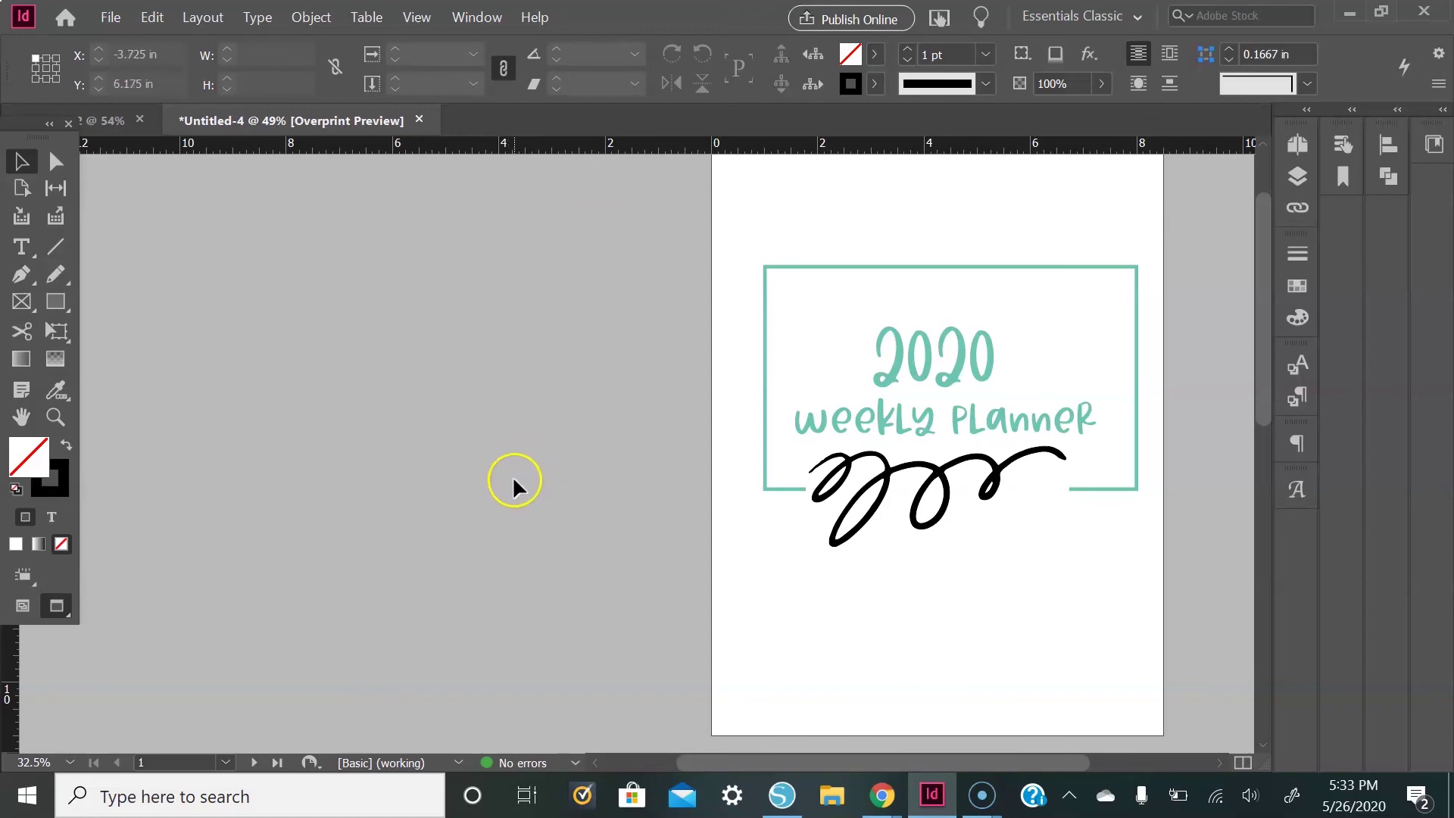
{"action": "scroll", "coordinate": [515, 492], "scroll_direction": "down", "scroll_amount": 10}
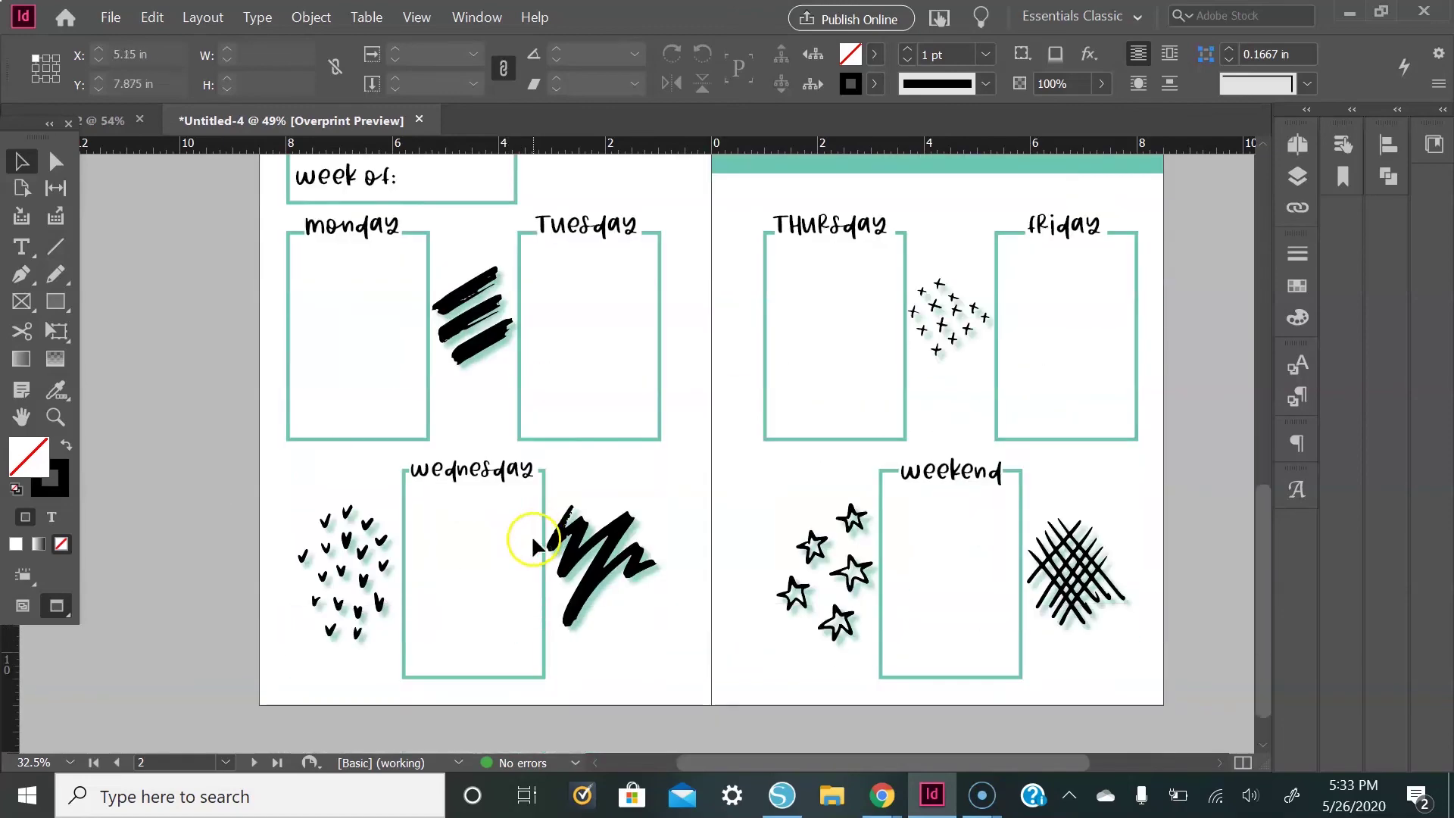
Export all pages as an Adobe PDF (Print) file named "weekly planner 2" in Documents, using the High Quality Print preset
{"action": "left_click", "coordinate": [111, 18]}
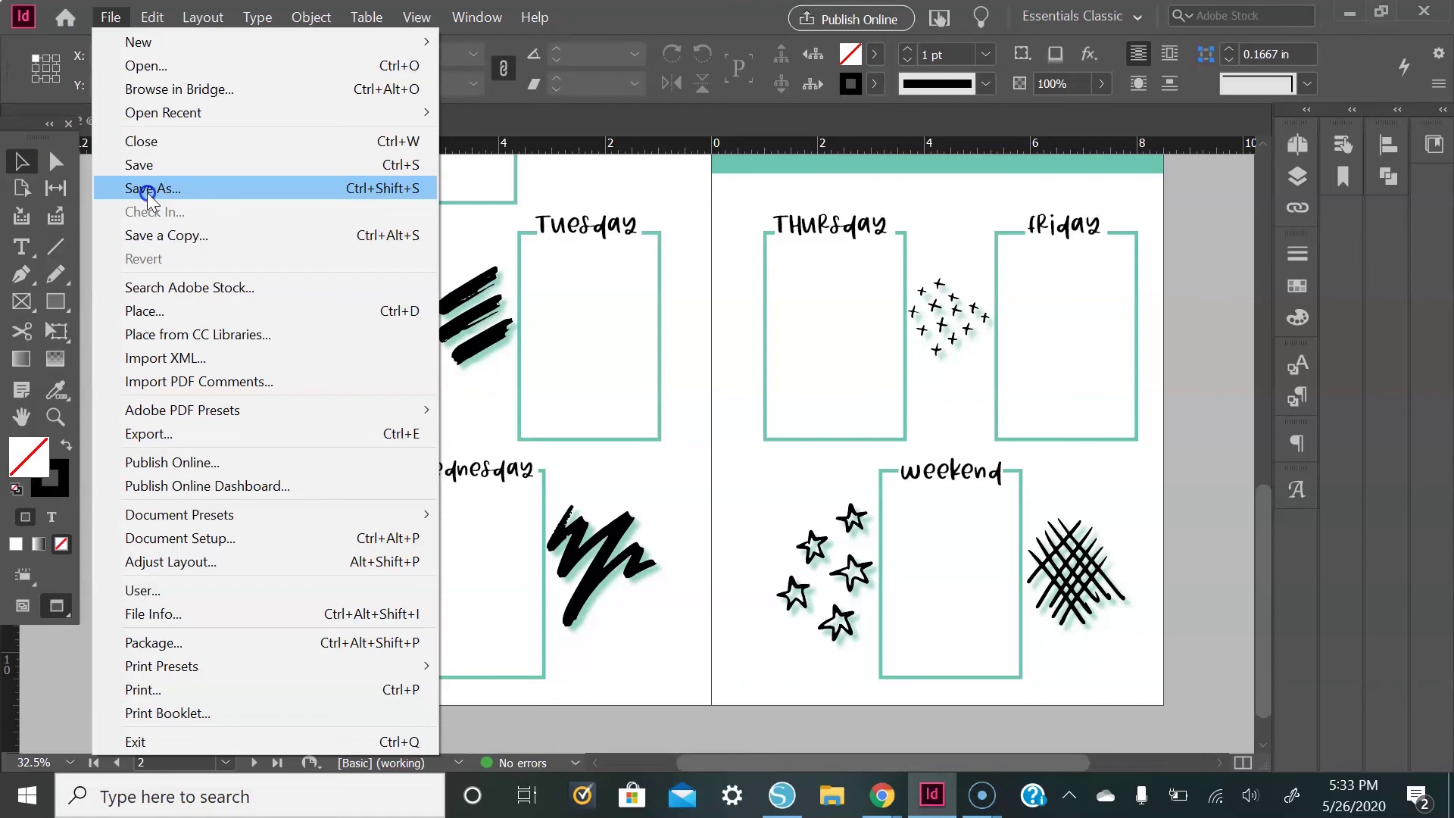
{"action": "left_click", "coordinate": [209, 431]}
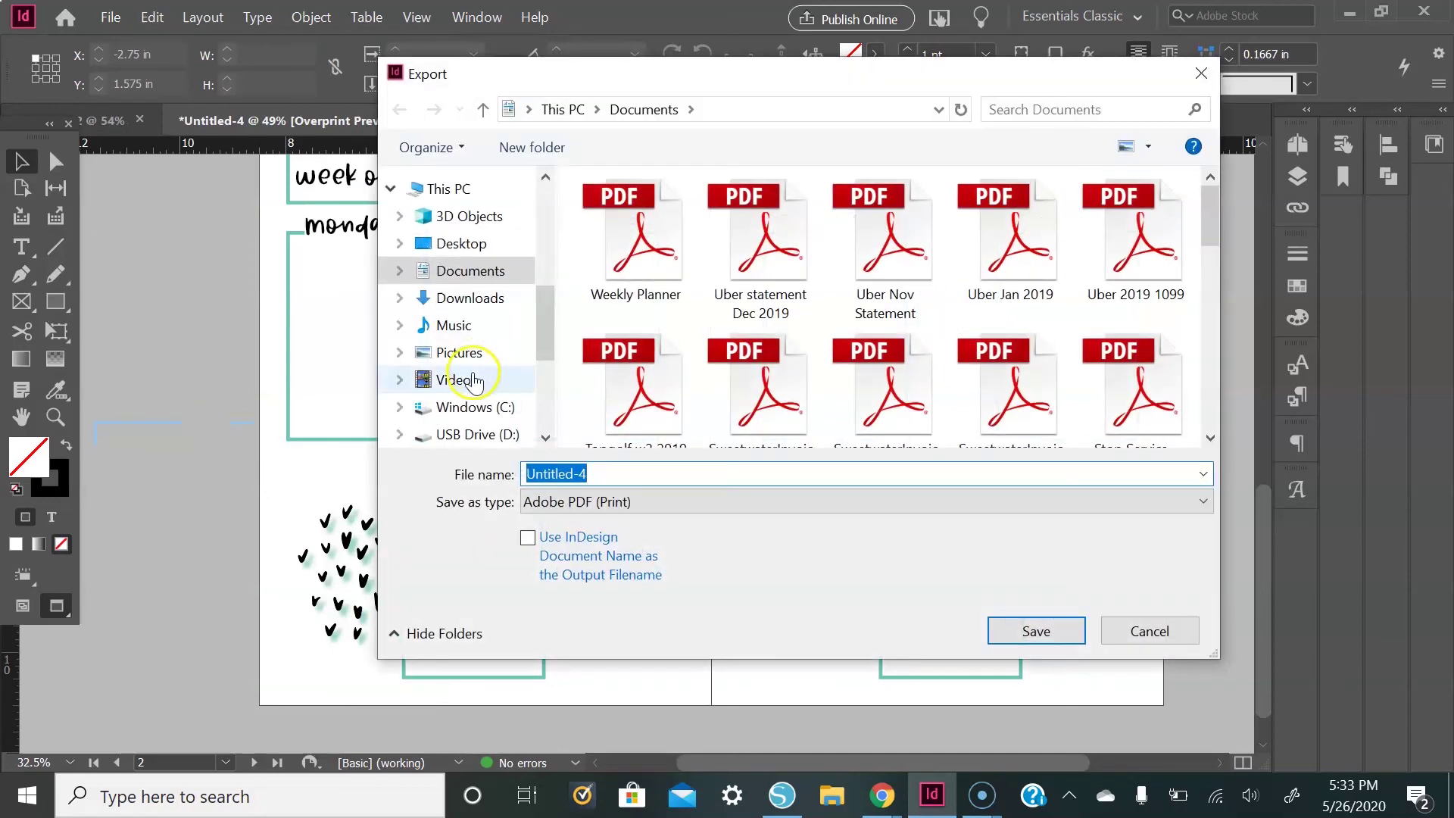
{"action": "type", "text": "weekly "}
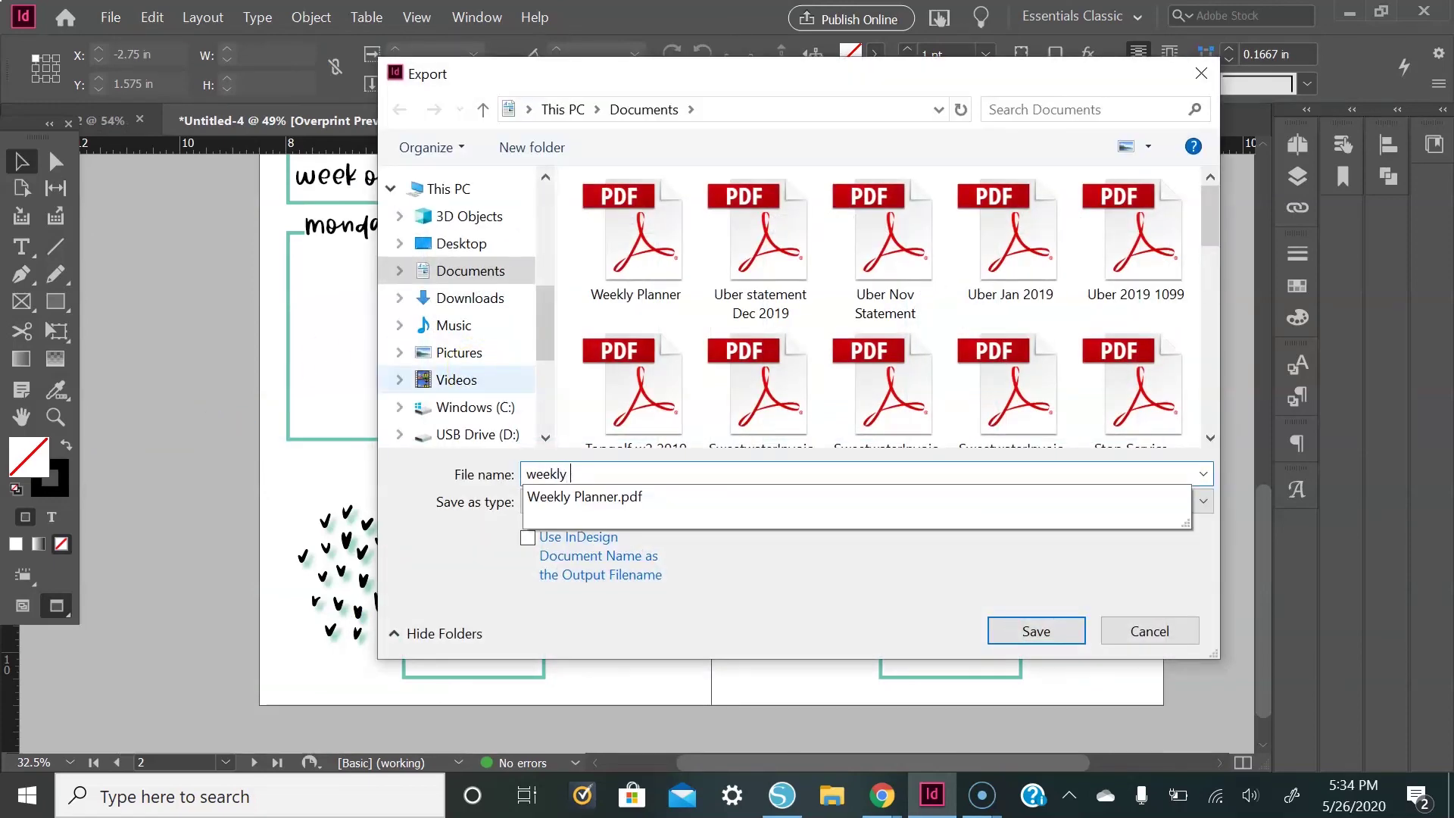
{"action": "type", "text": "planner 2"}
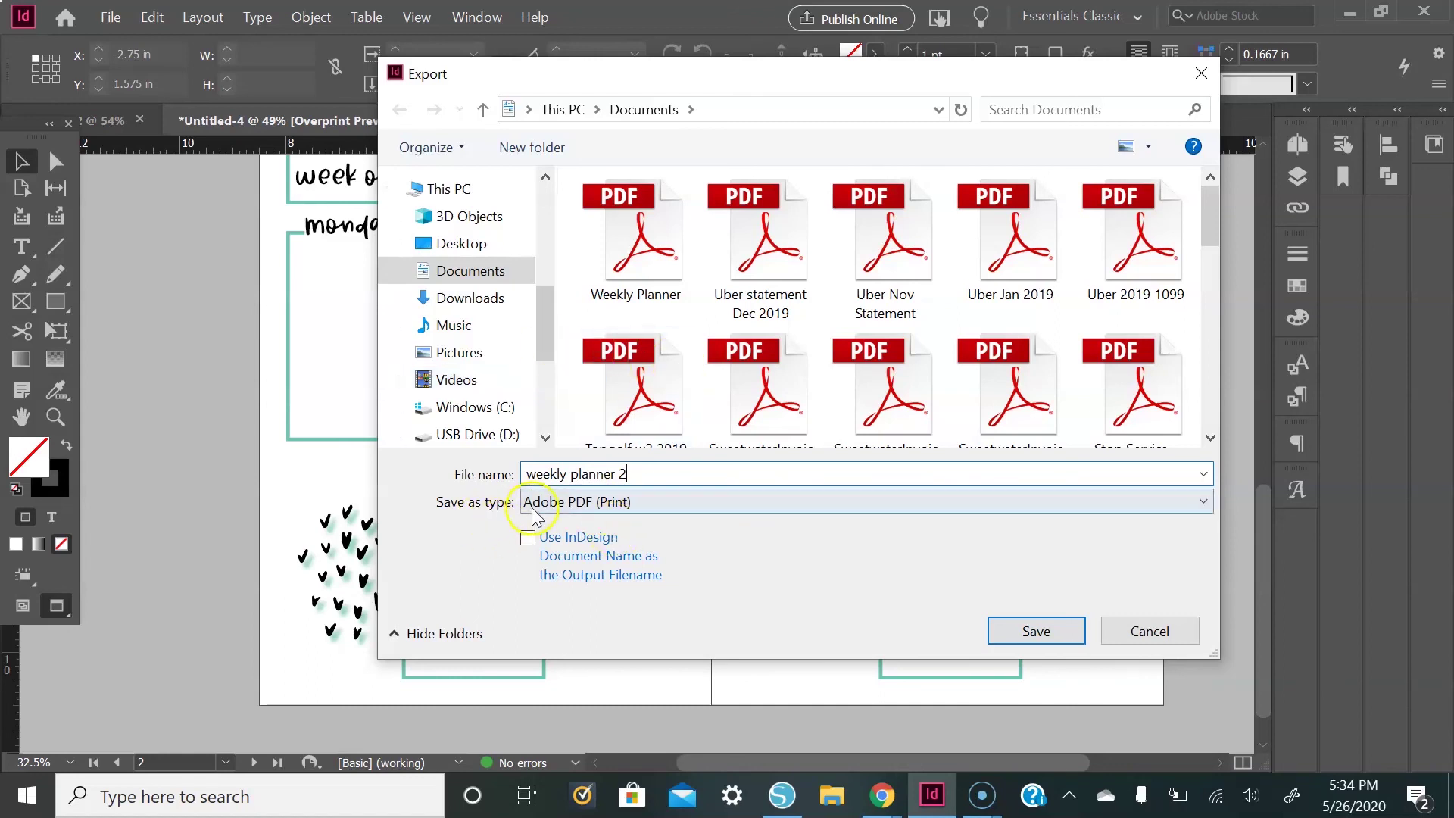
{"action": "left_click", "coordinate": [573, 505]}
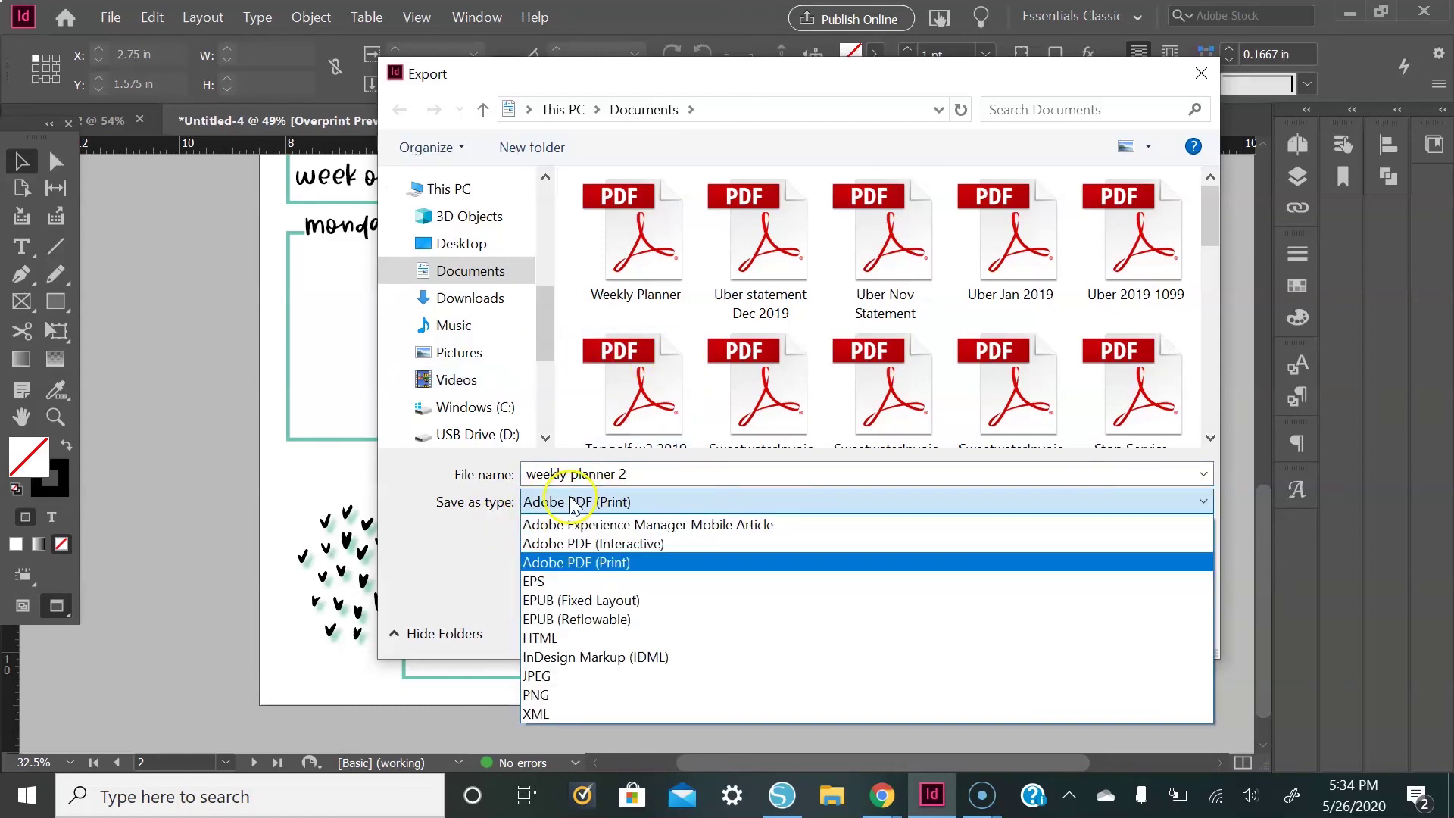
{"action": "left_click", "coordinate": [547, 566]}
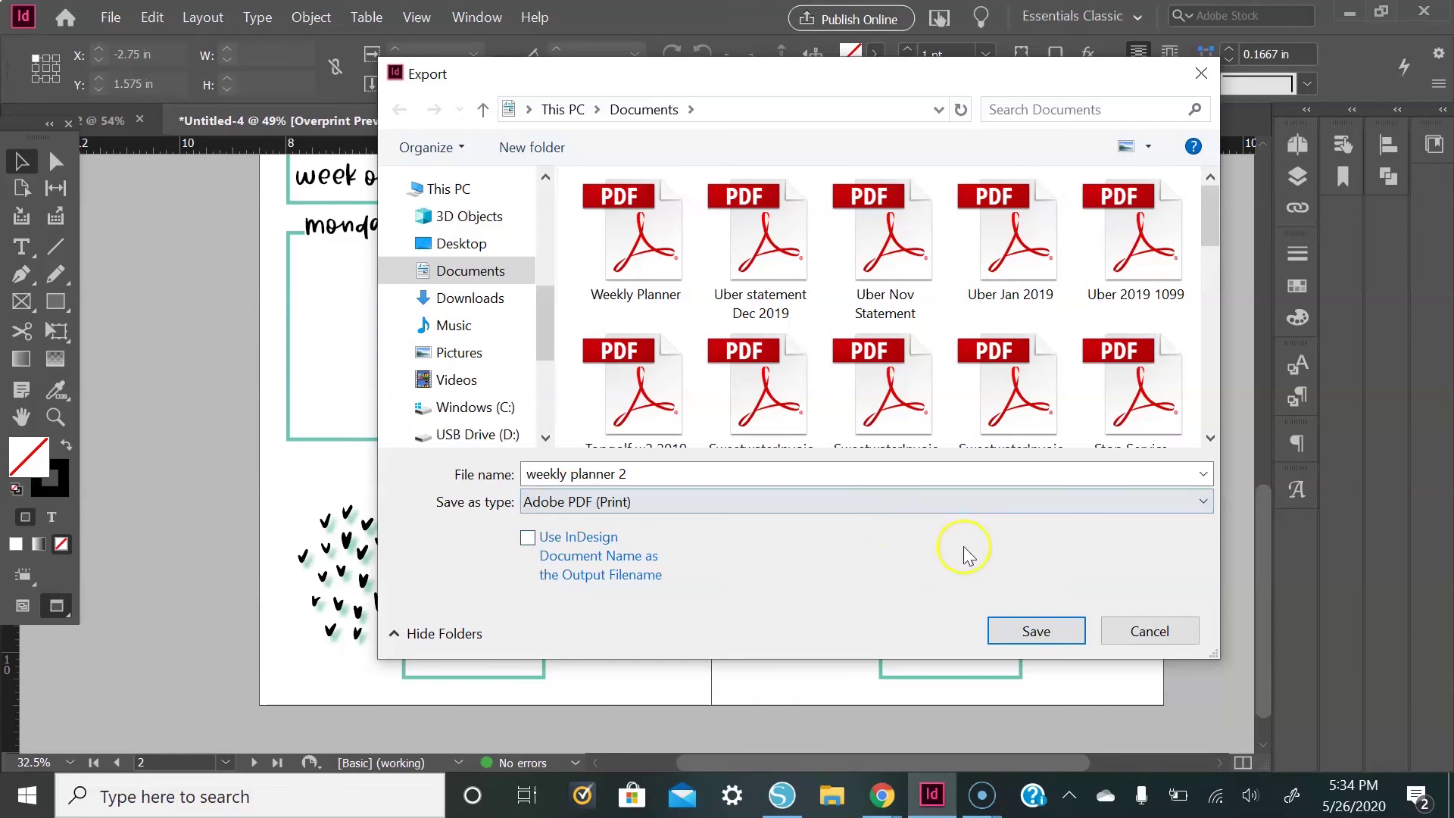
{"action": "left_click", "coordinate": [1018, 635]}
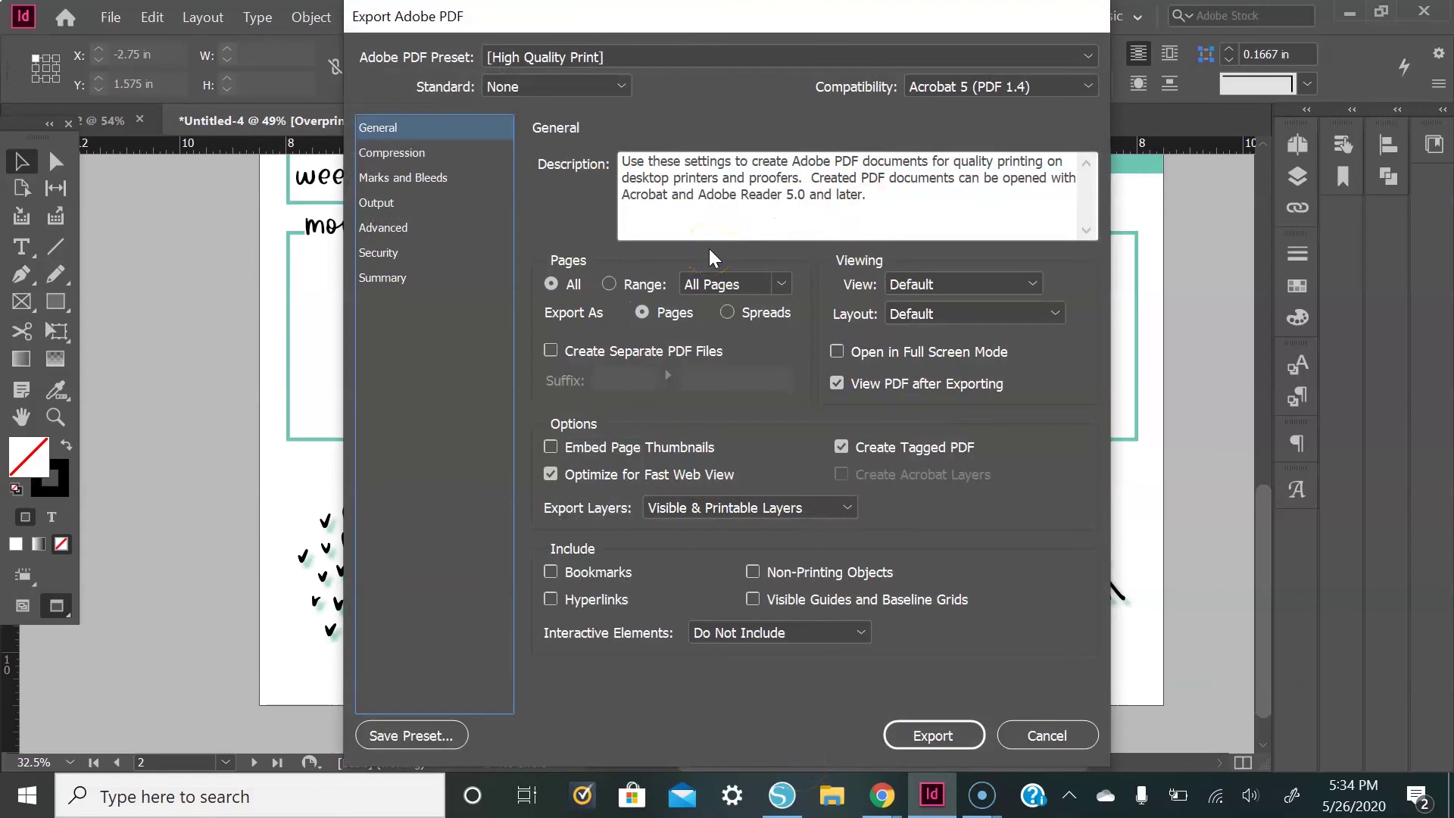
{"action": "left_click", "coordinate": [921, 736]}
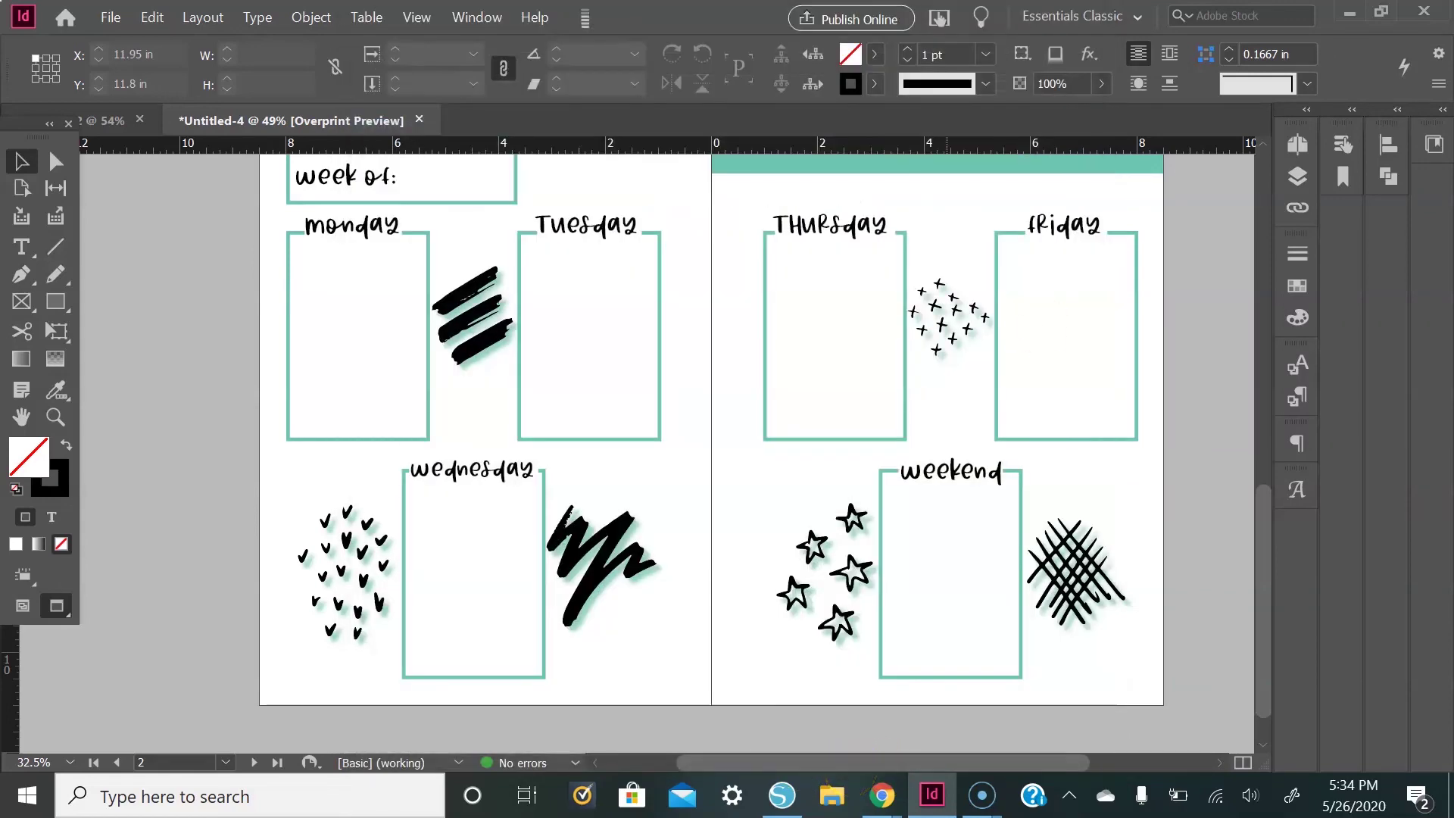
Switch to File Explorer and open the exported "weekly planner 2" PDF from the Documents folder
{"action": "left_click", "coordinate": [1348, 12]}
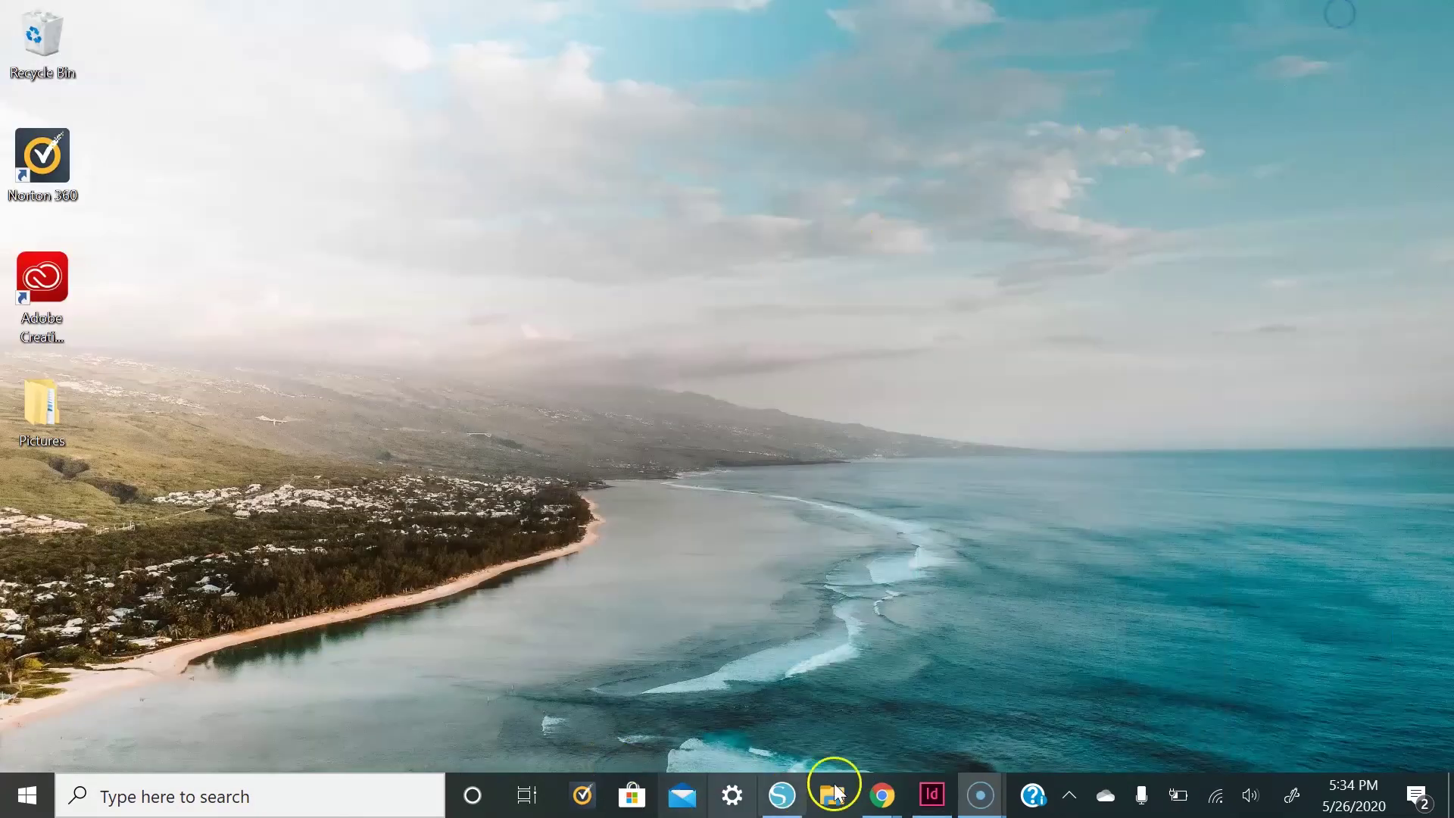
{"action": "left_click", "coordinate": [831, 797]}
{"action": "double_click", "coordinate": [706, 409]}
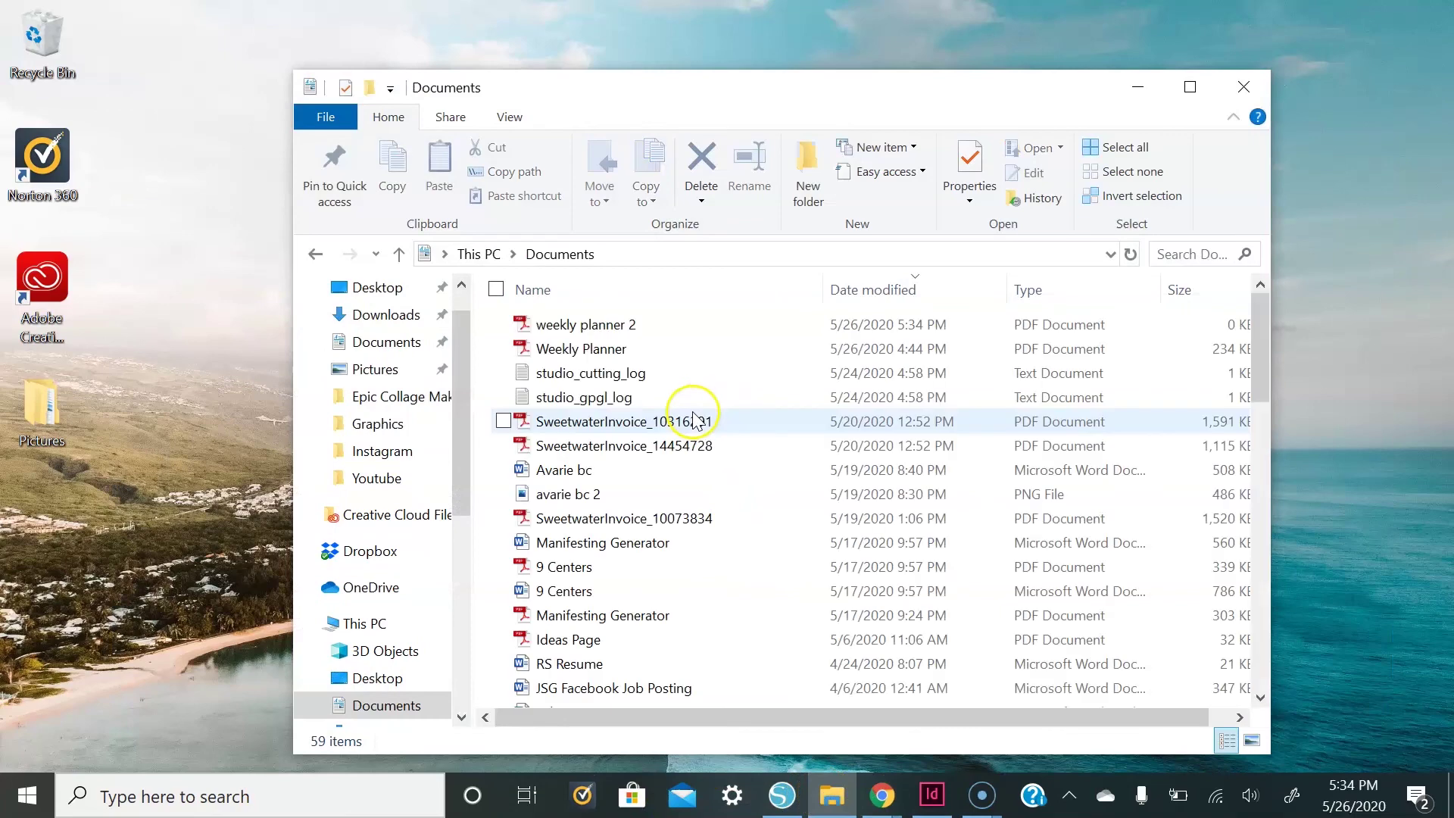
{"action": "double_click", "coordinate": [649, 347]}
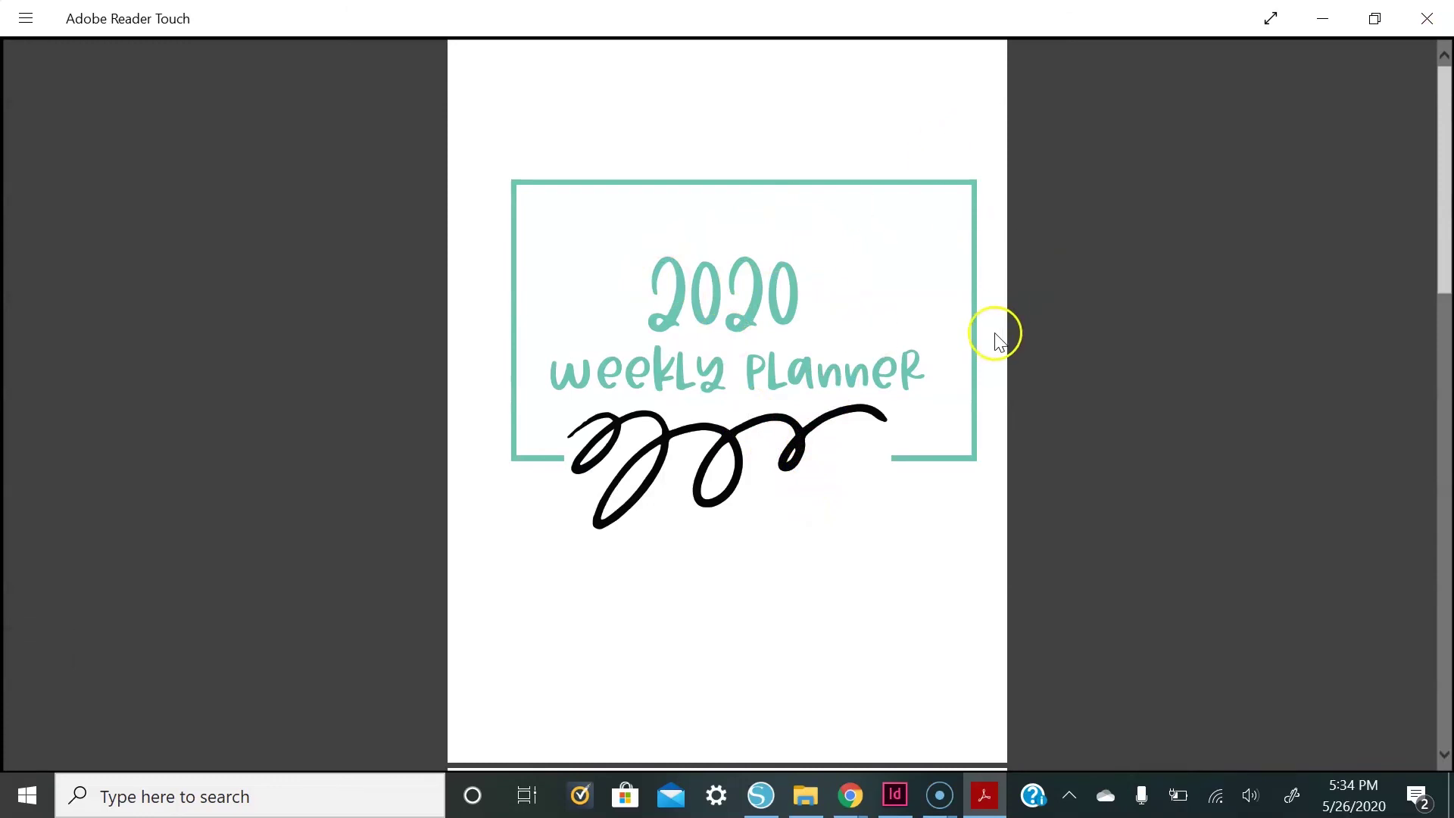
Review the cover and both weekly pages in the exported PDF
{"action": "scroll", "coordinate": [1025, 289], "scroll_direction": "down", "scroll_amount": 5}
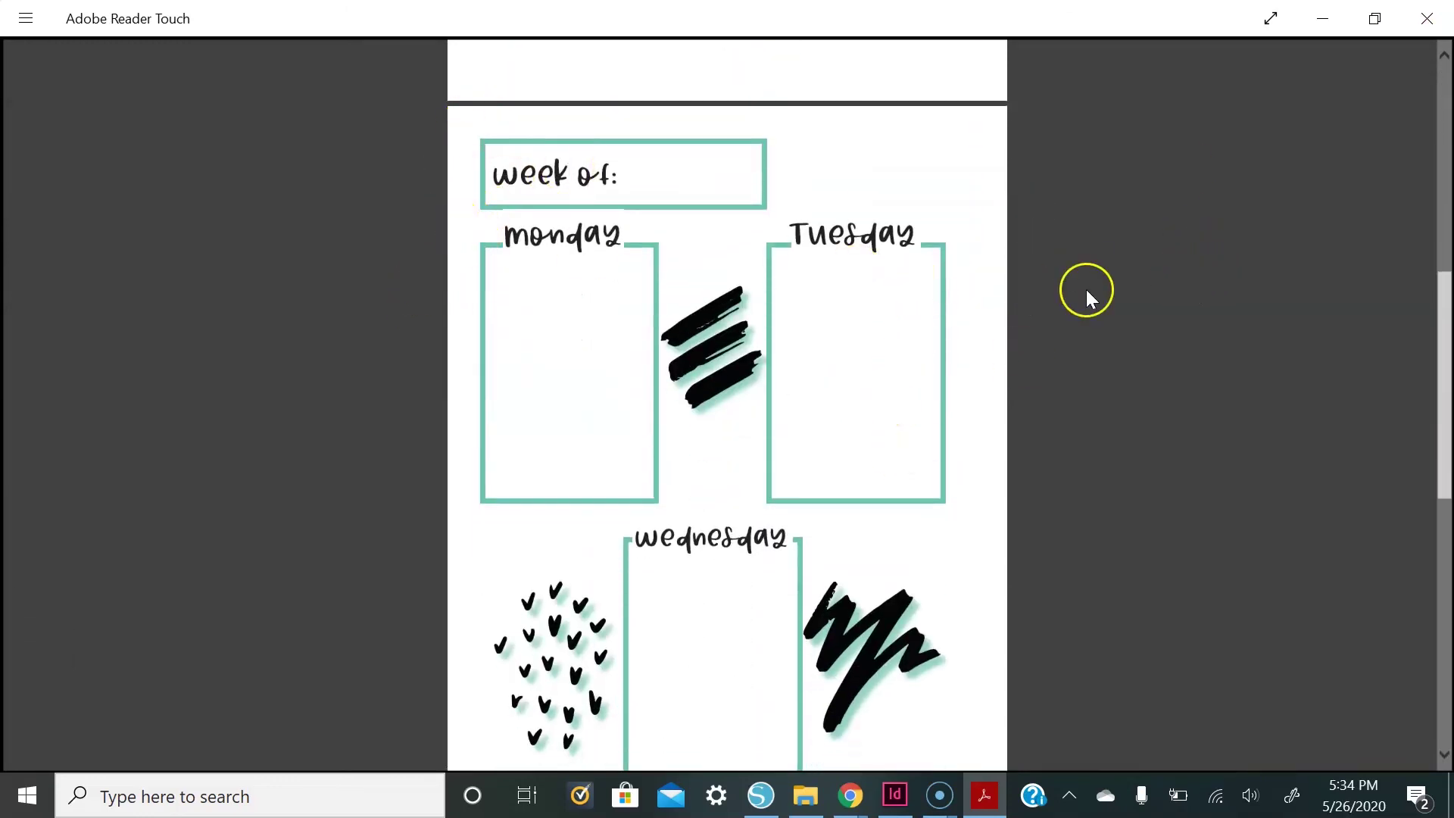
{"action": "scroll", "coordinate": [1124, 267], "scroll_direction": "down", "scroll_amount": 2}
{"action": "scroll", "coordinate": [1124, 285], "scroll_direction": "down", "scroll_amount": 10}
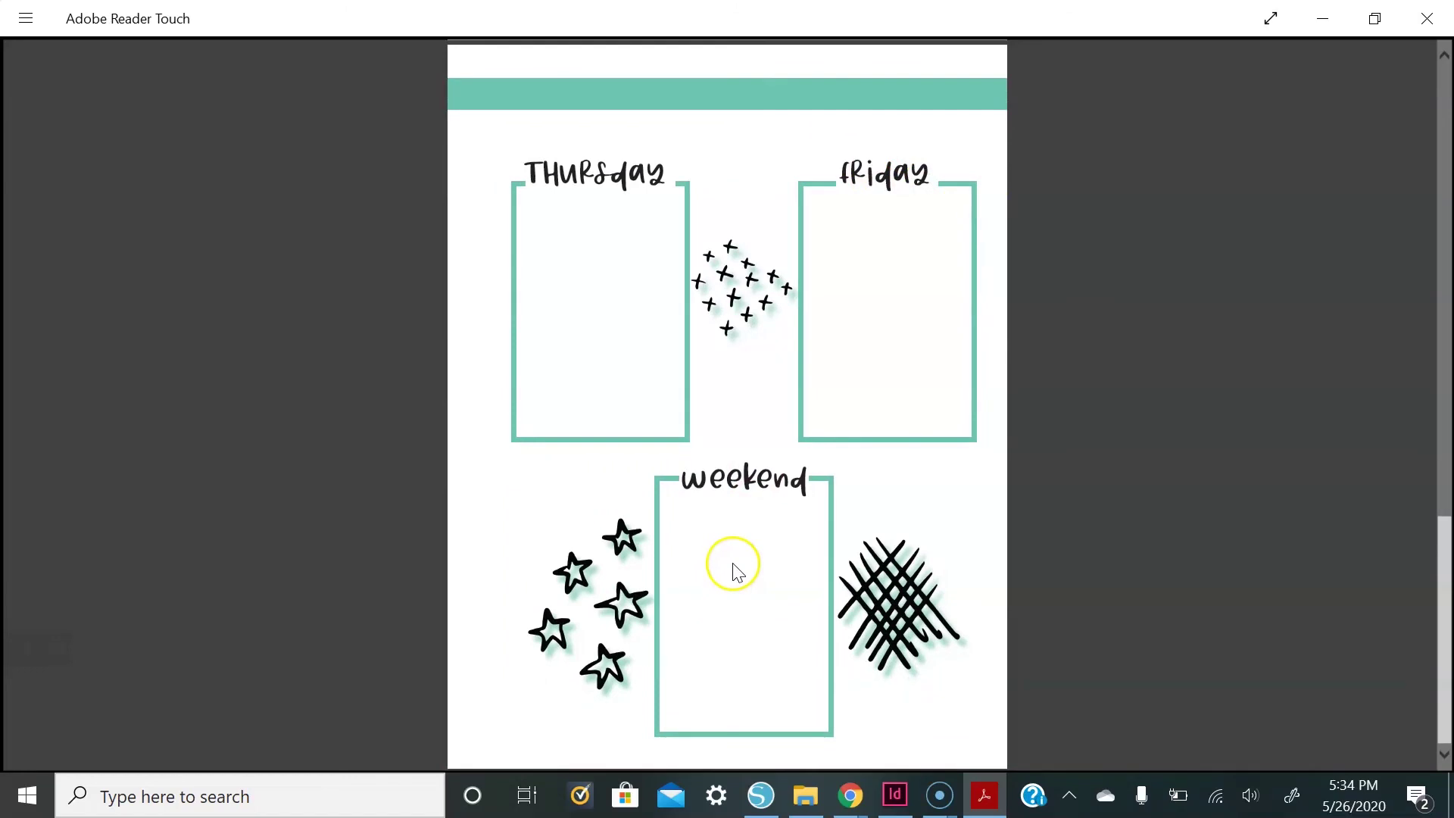
{"action": "scroll", "coordinate": [1311, 508], "scroll_direction": "up", "scroll_amount": 1}
{"action": "scroll", "coordinate": [1282, 495], "scroll_direction": "up", "scroll_amount": 15}
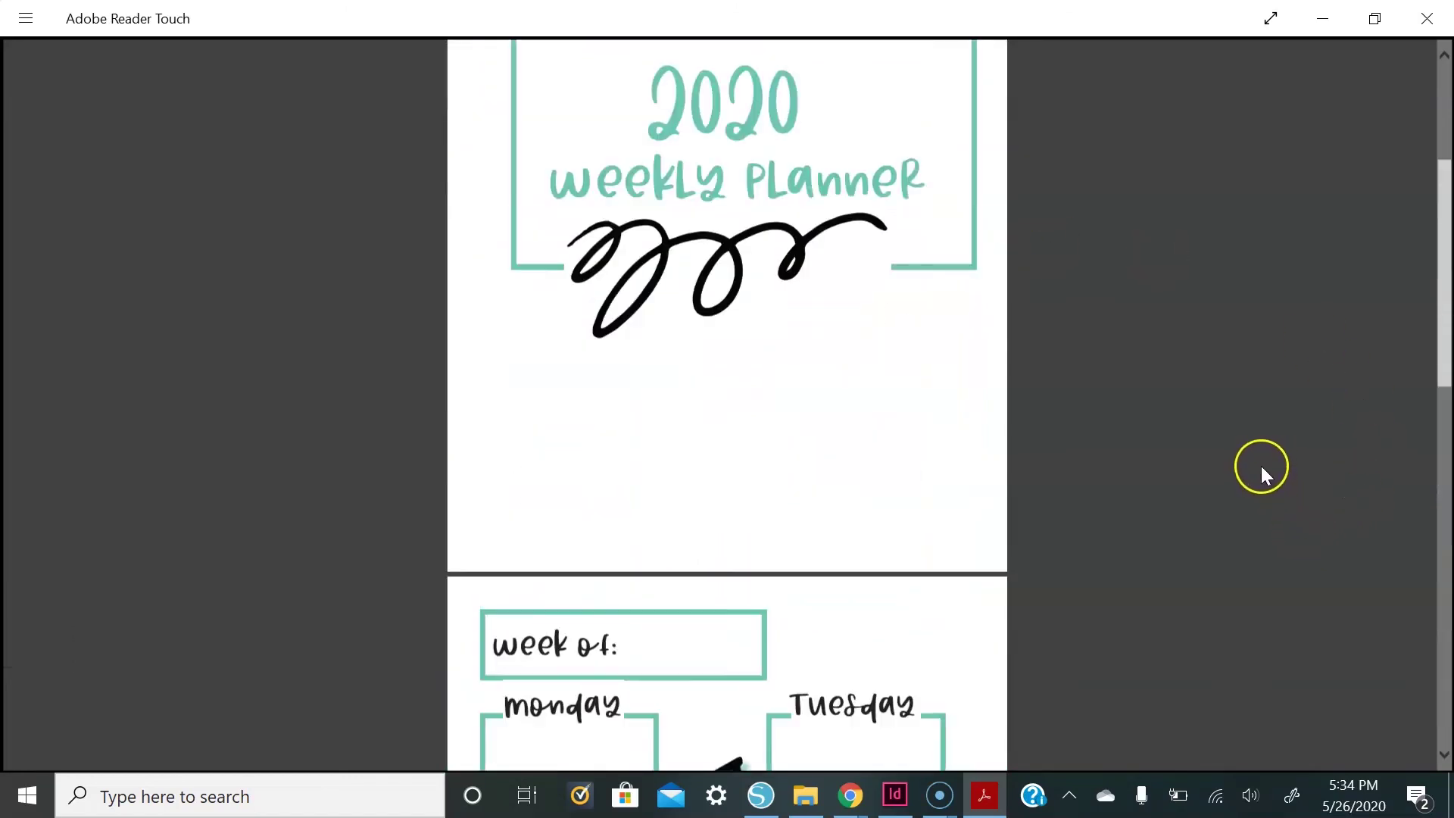